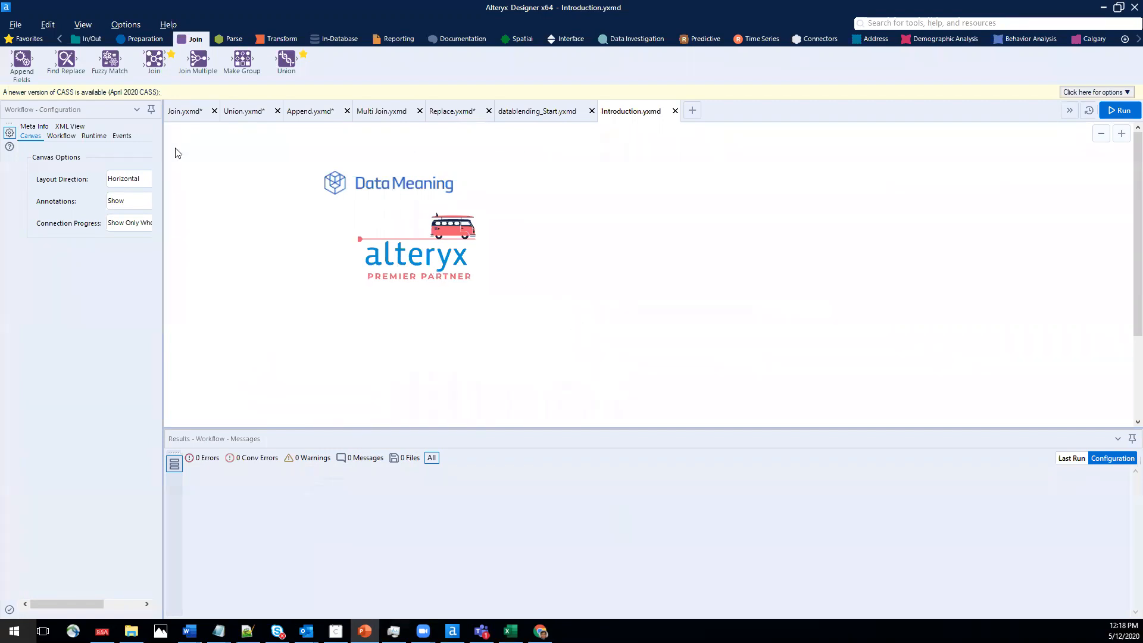
Switch to the Join.yxmd workflow and inspect the Customer_Responder_Full.csv and Customer_Transactions.csv input configurations.
{"action": "left_click", "coordinate": [175, 117]}
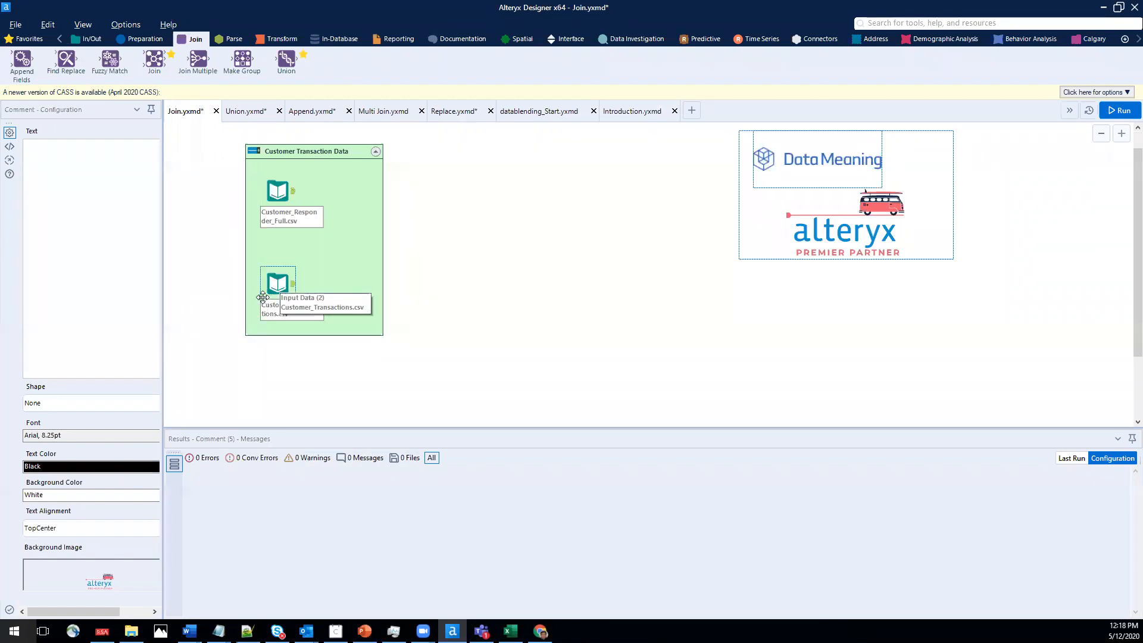
{"action": "left_click", "coordinate": [273, 191]}
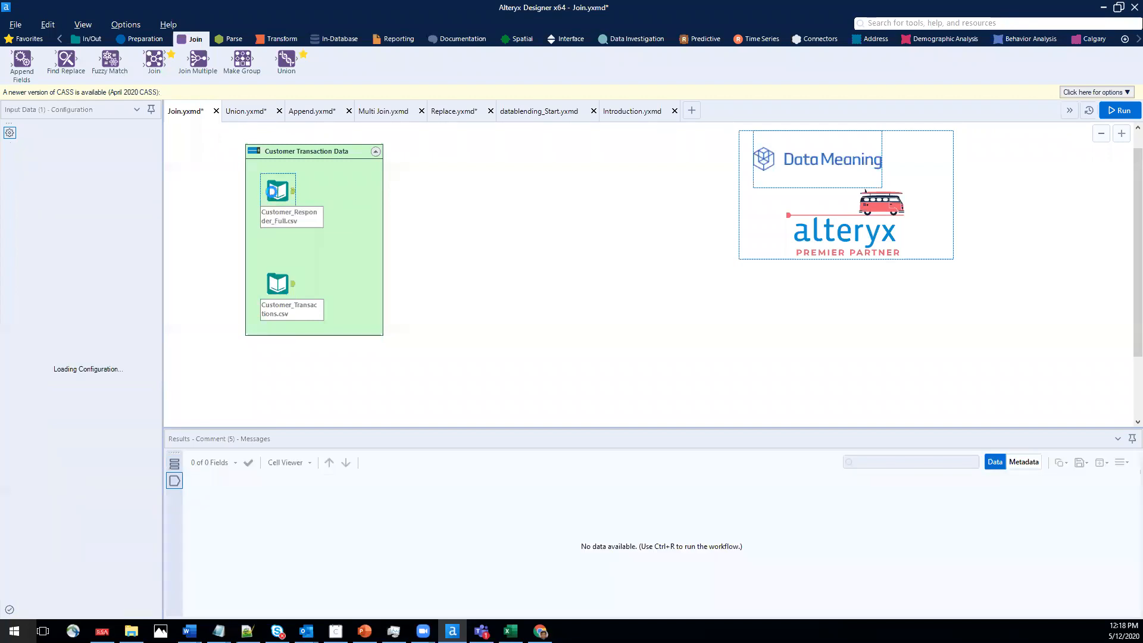
{"action": "left_click", "coordinate": [277, 284]}
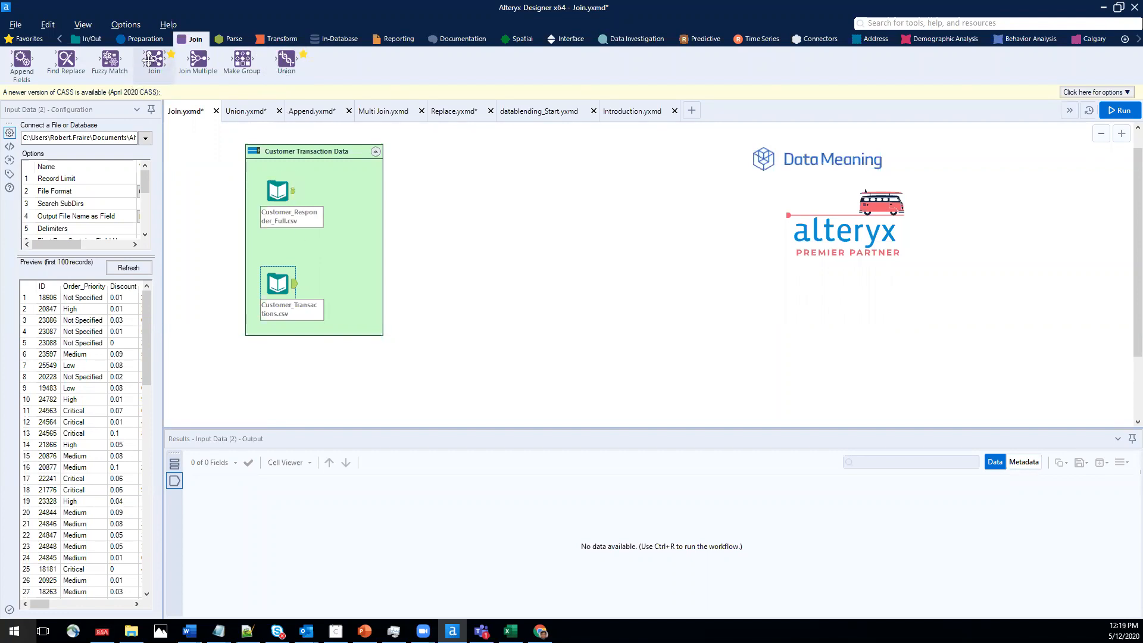
Add a Join tool beside the Customer Transaction Data container and connect Customer_Responder_Full.csv to its left input.
{"action": "left_click_drag", "start_coordinate": [153, 57], "coordinate": [437, 229]}
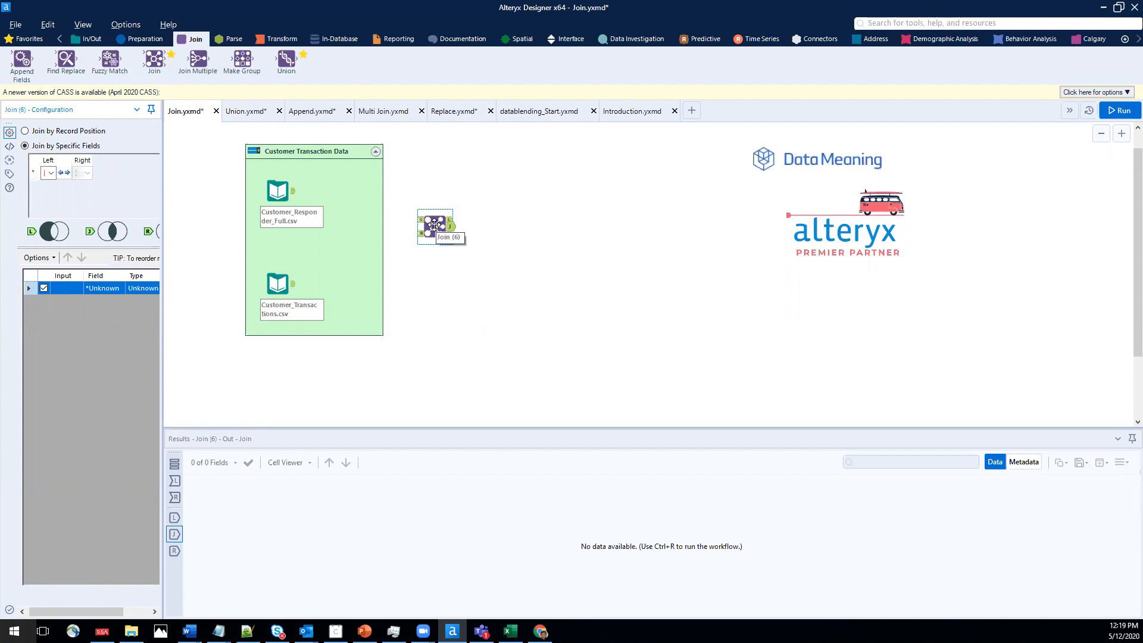
{"action": "left_click", "coordinate": [50, 177]}
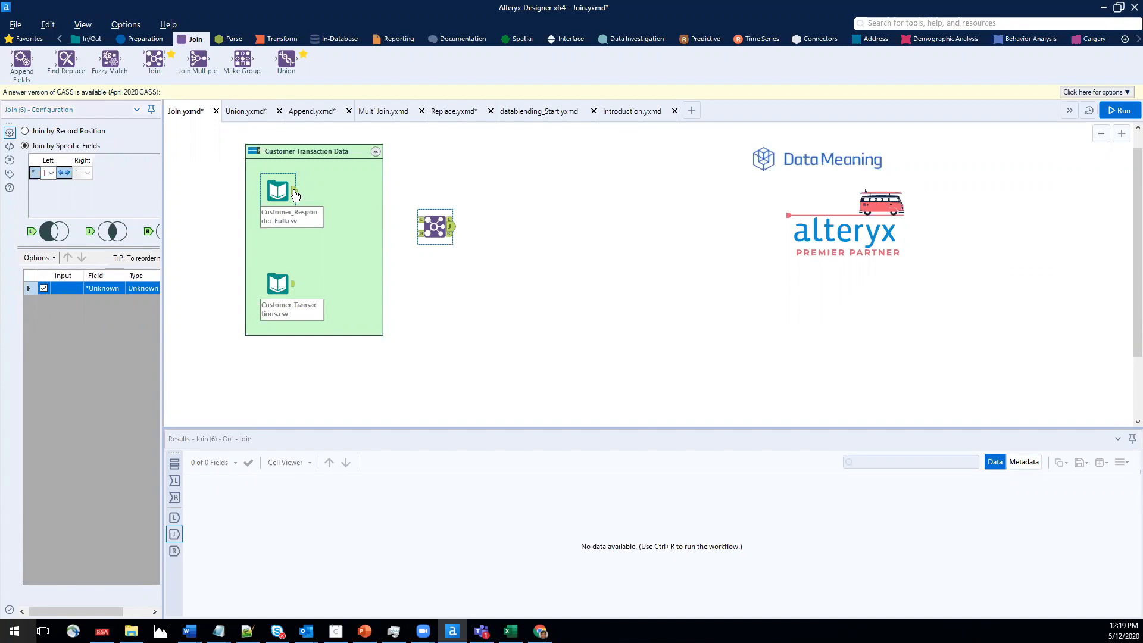
{"action": "left_click_drag", "start_coordinate": [294, 193], "coordinate": [427, 227]}
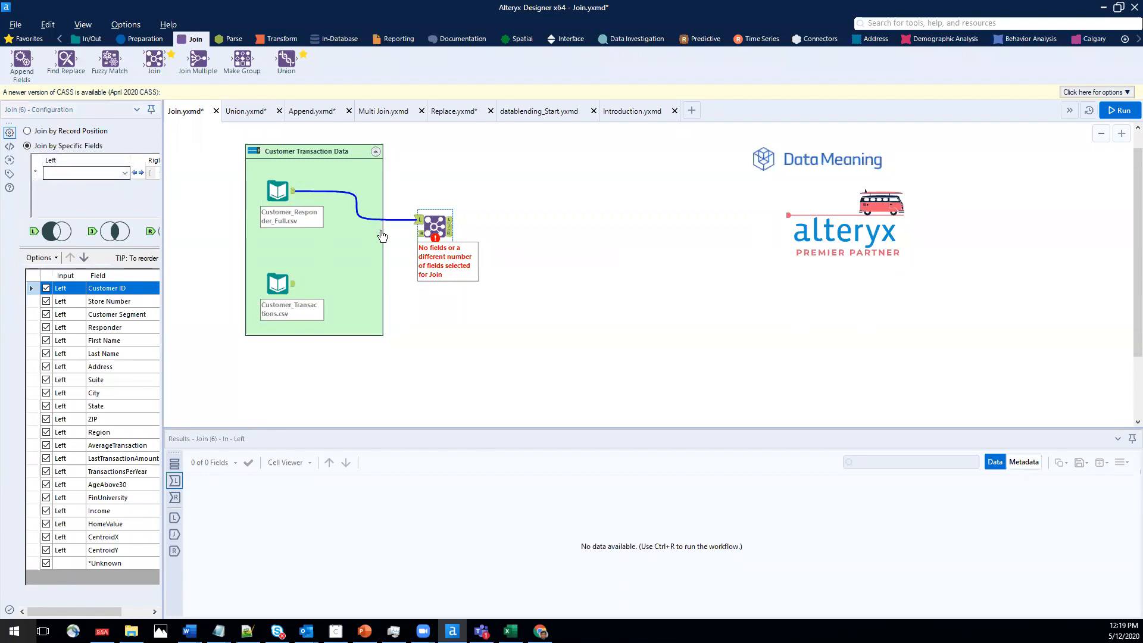
Review the left join field choices and connect Customer_Transactions.csv to the Join tool's right input.
{"action": "left_click", "coordinate": [125, 173]}
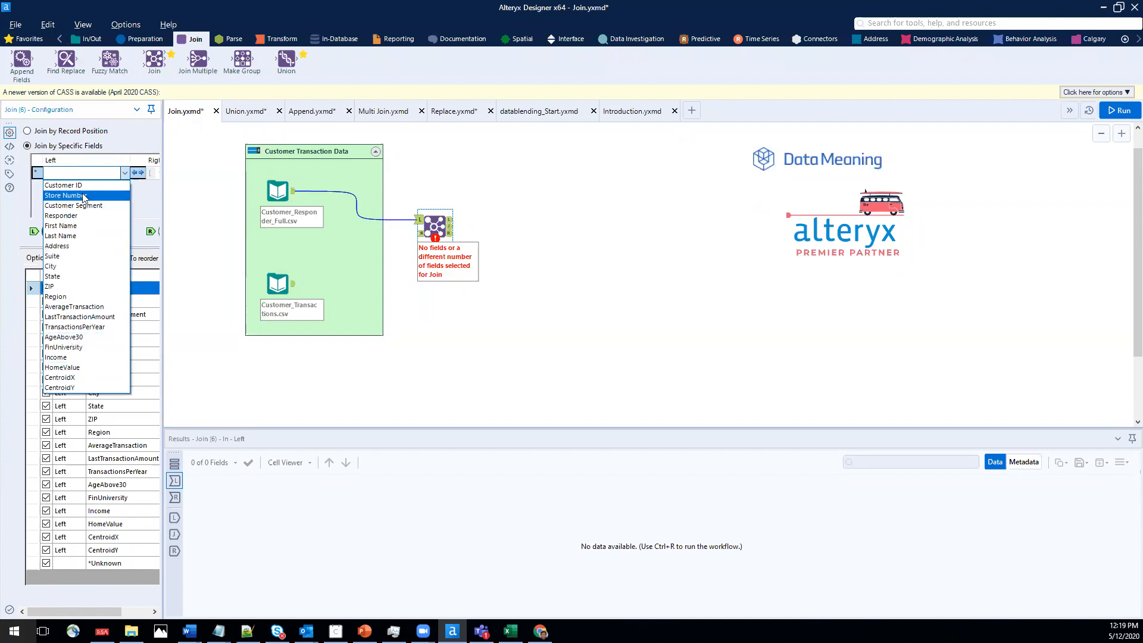
{"action": "left_click", "coordinate": [123, 174]}
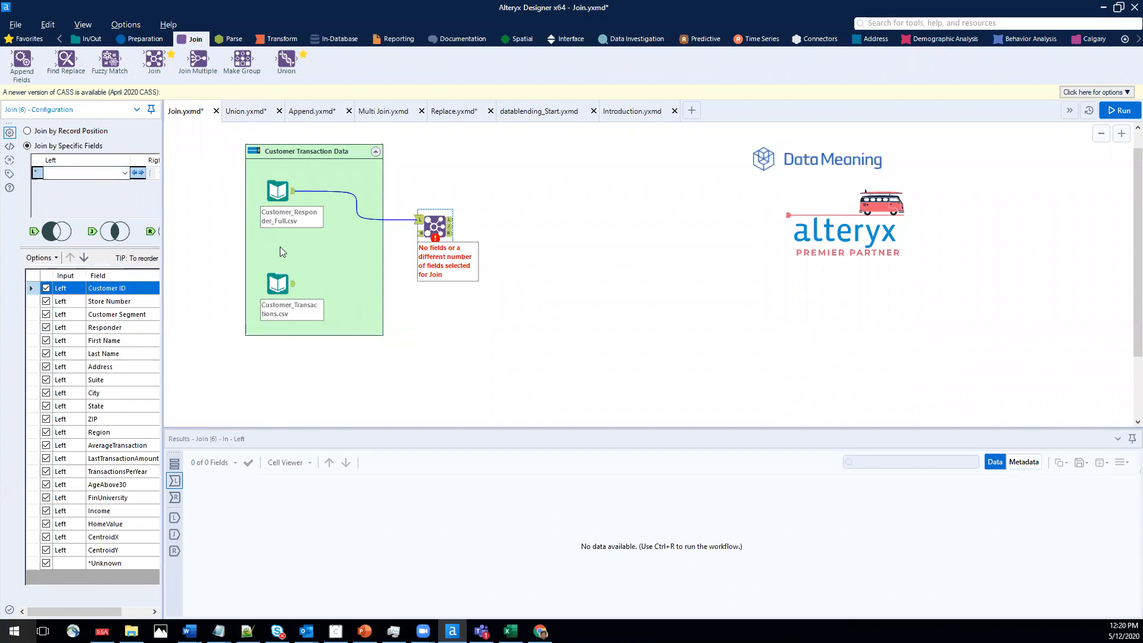
{"action": "left_click", "coordinate": [270, 288]}
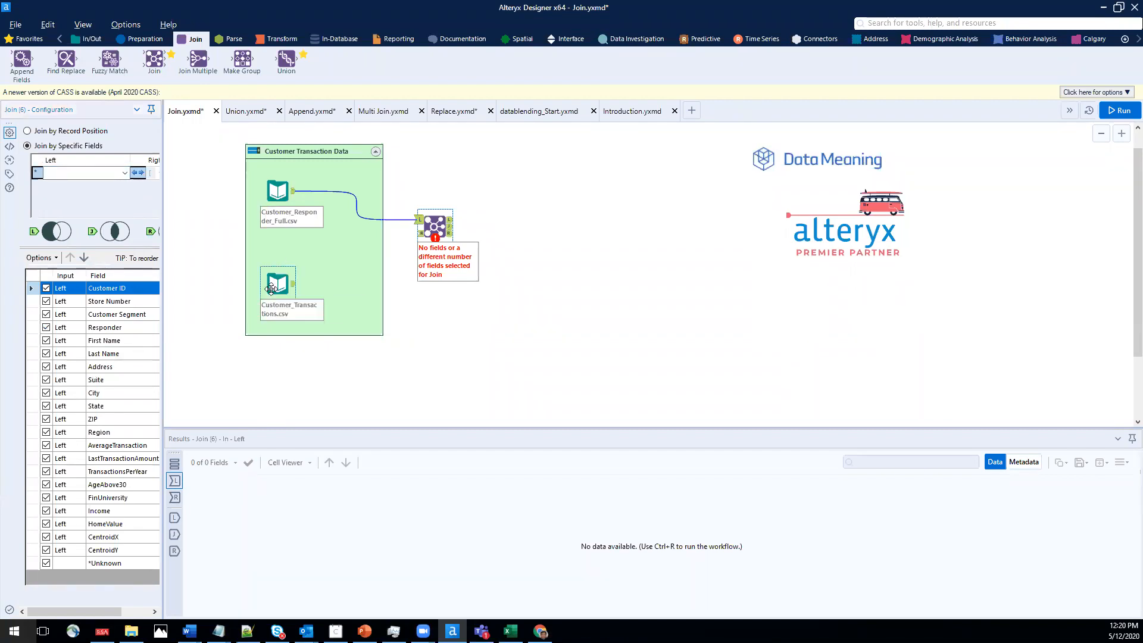
{"action": "left_click_drag", "start_coordinate": [294, 287], "coordinate": [426, 240]}
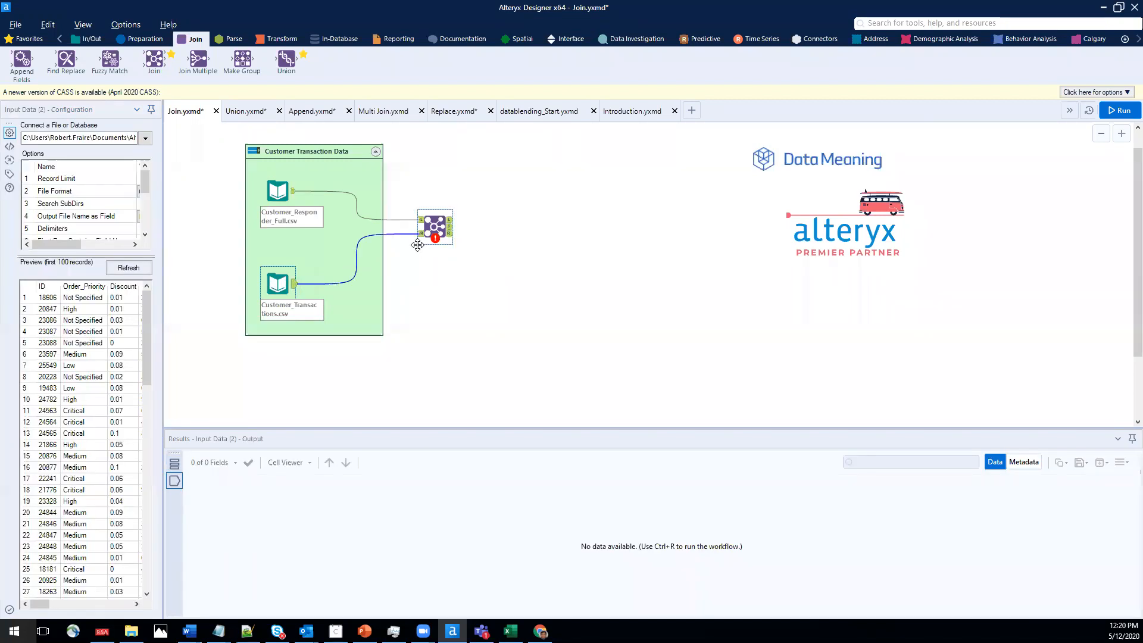
{"action": "left_click", "coordinate": [418, 242]}
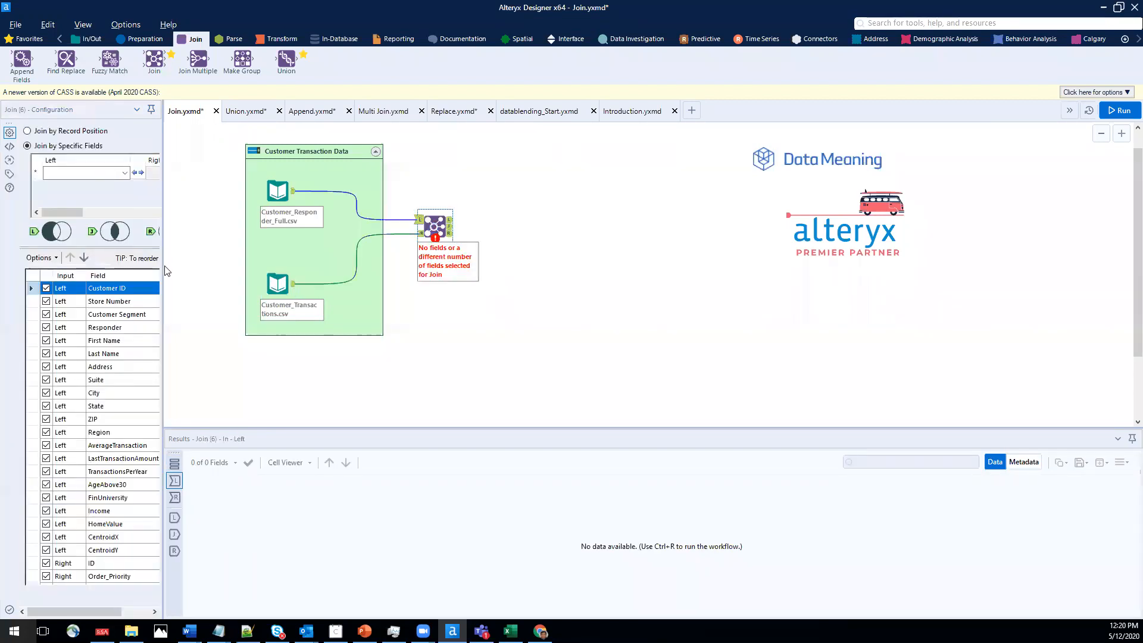
Widen the Join configuration area and match the left Customer ID field to the right Customer_ID field.
{"action": "left_click_drag", "start_coordinate": [188, 272], "coordinate": [266, 271]}
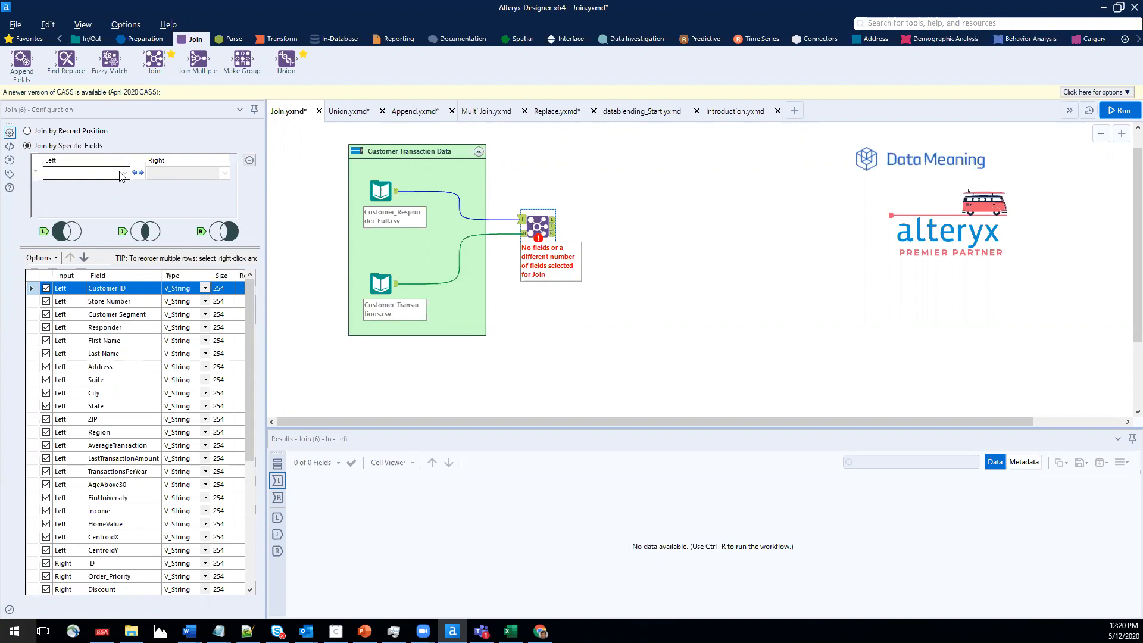
{"action": "left_click", "coordinate": [91, 177]}
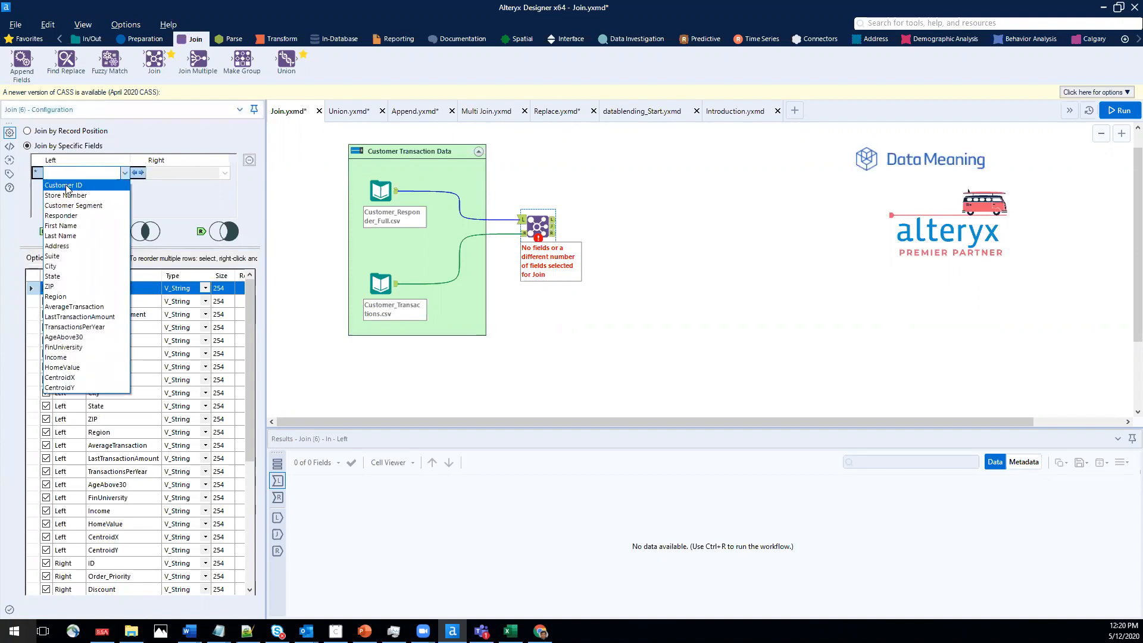
{"action": "left_click", "coordinate": [67, 186]}
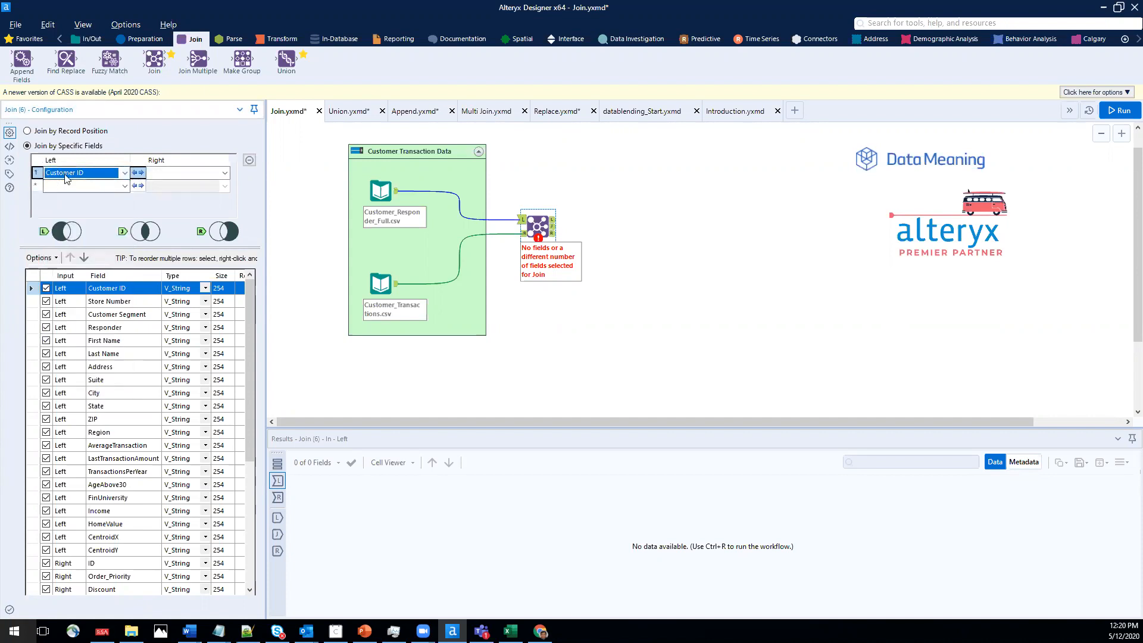
{"action": "left_click", "coordinate": [217, 174]}
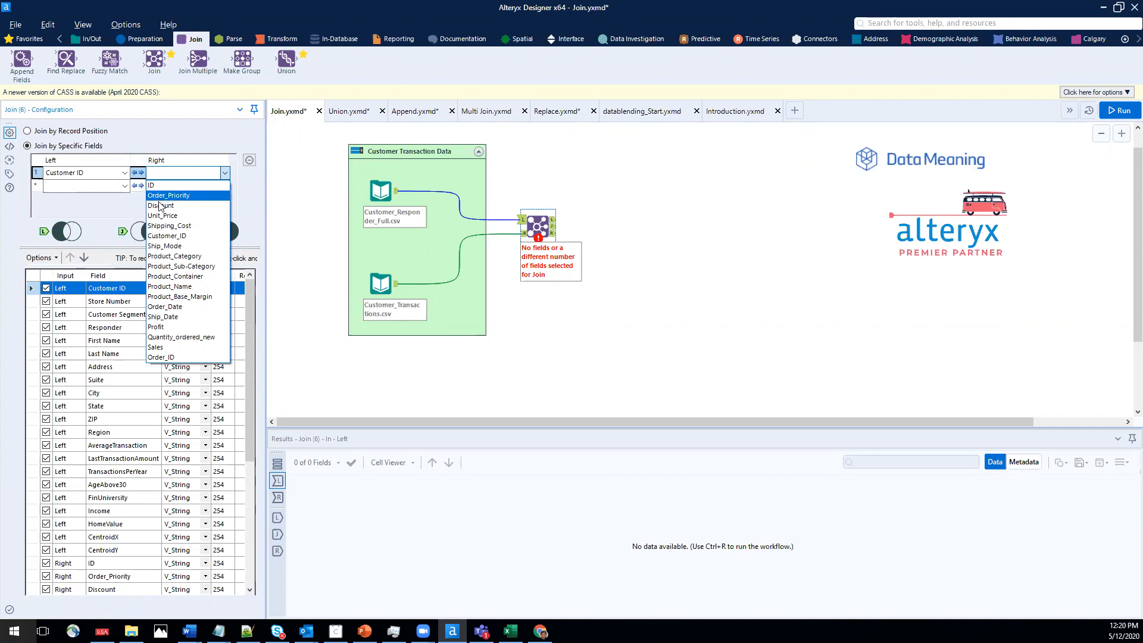
{"action": "left_click", "coordinate": [166, 235]}
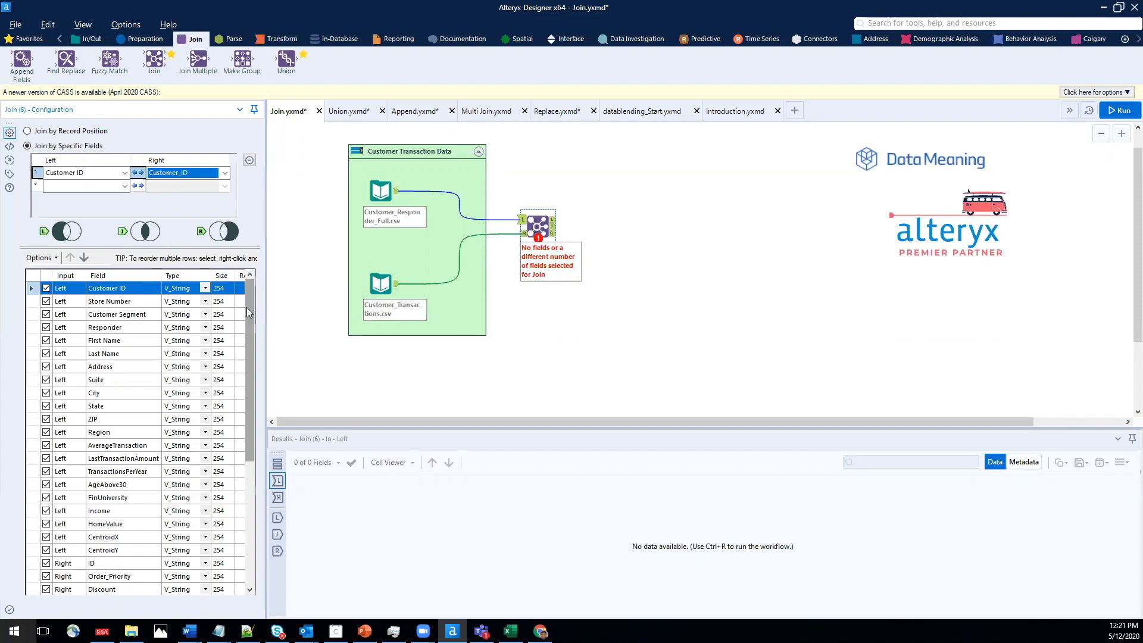
Exclude the right input's duplicate Customer_ID field from the join output and review the rest of the field list.
{"action": "mouse_move", "coordinate": [249, 305]}
{"action": "left_mouse_down"}
{"action": "mouse_move", "coordinate": [247, 435]}
{"action": "mouse_move", "coordinate": [249, 291]}
{"action": "left_mouse_up"}
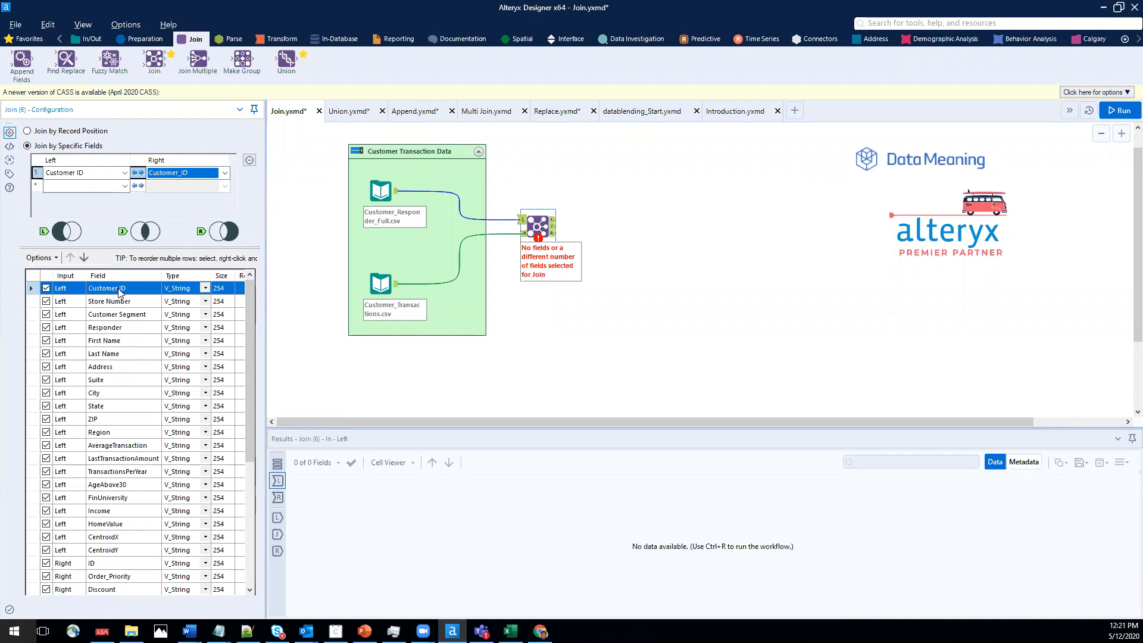
{"action": "scroll", "coordinate": [158, 379], "scroll_direction": "down", "scroll_amount": 5}
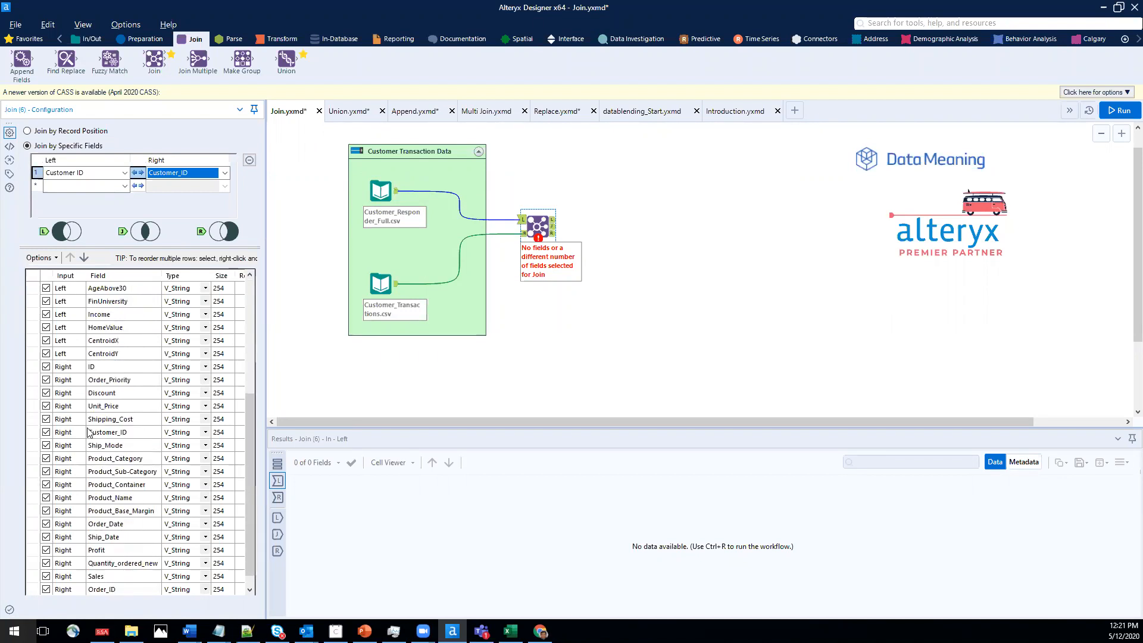
{"action": "left_click", "coordinate": [46, 433]}
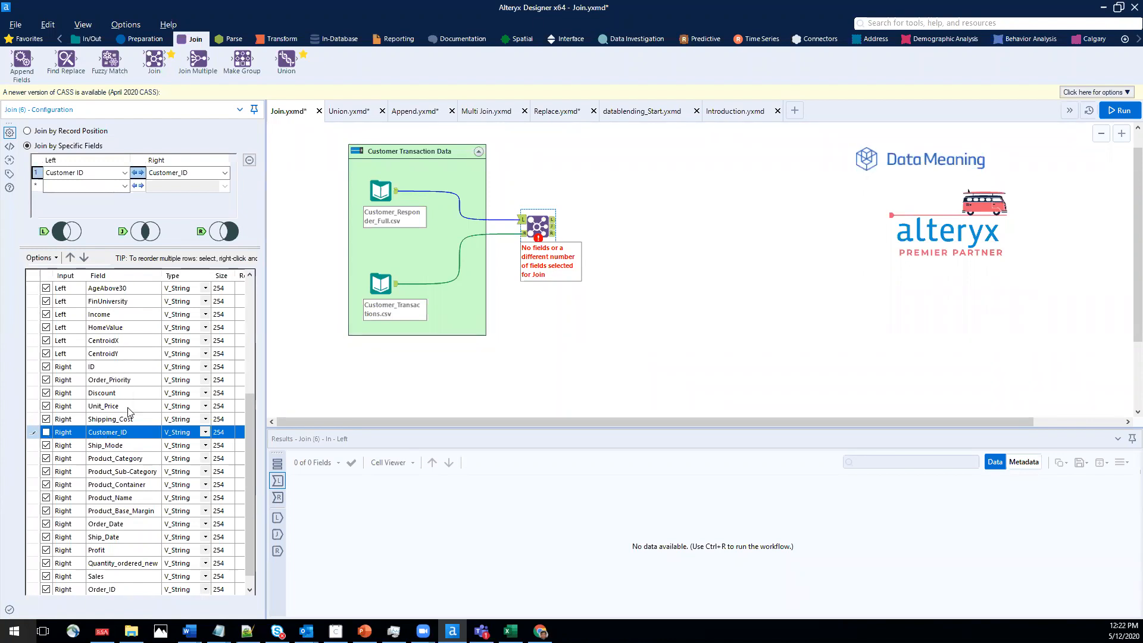
{"action": "scroll", "coordinate": [141, 415], "scroll_direction": "up", "scroll_amount": 5}
{"action": "scroll", "coordinate": [142, 415], "scroll_direction": "down", "scroll_amount": 4}
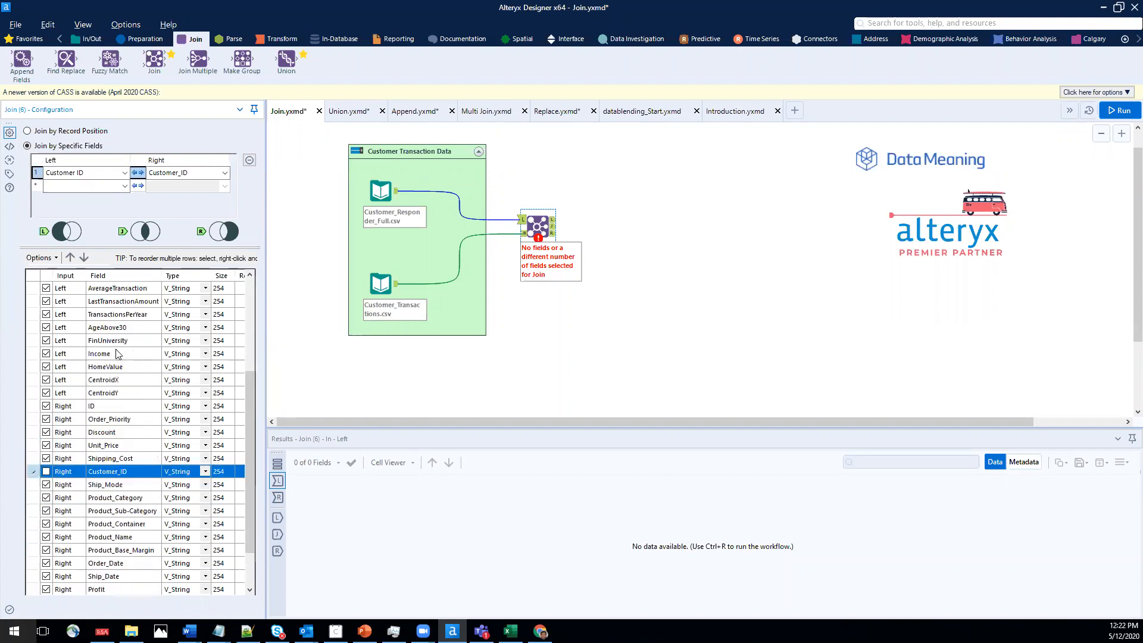
{"action": "scroll", "coordinate": [117, 352], "scroll_direction": "up", "scroll_amount": 4}
{"action": "scroll", "coordinate": [117, 352], "scroll_direction": "down", "scroll_amount": 4}
{"action": "scroll", "coordinate": [119, 355], "scroll_direction": "down", "scroll_amount": 1}
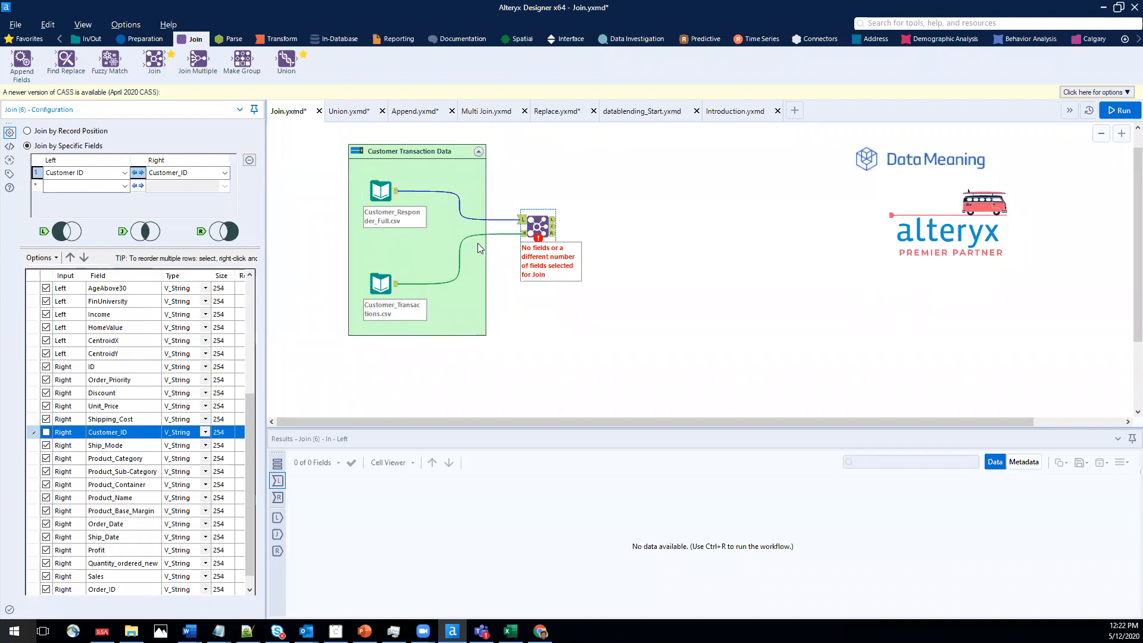
Attach a Browse tool to the Join tool's J output and run the workflow.
{"action": "left_click", "coordinate": [89, 39]}
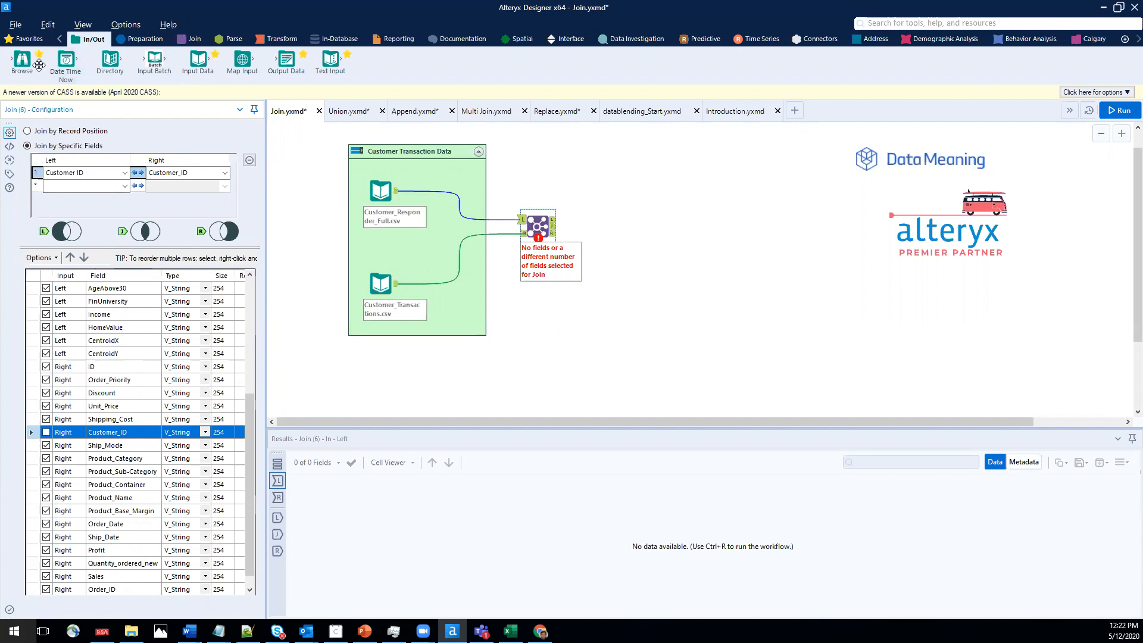
{"action": "left_click_drag", "start_coordinate": [21, 61], "coordinate": [617, 231]}
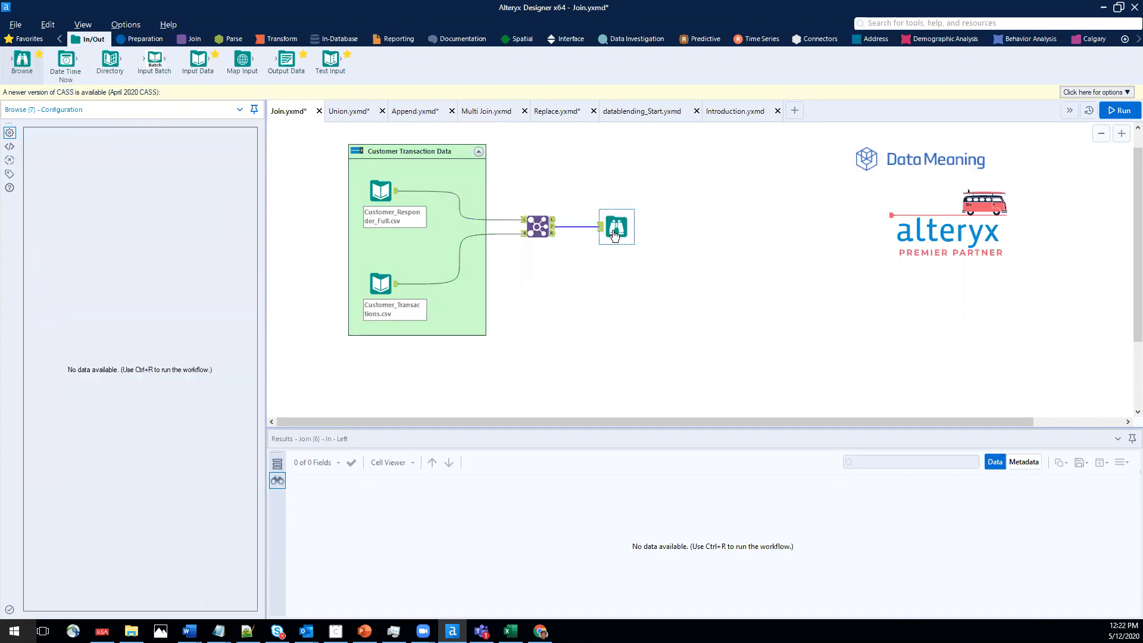
{"action": "left_click", "coordinate": [555, 230]}
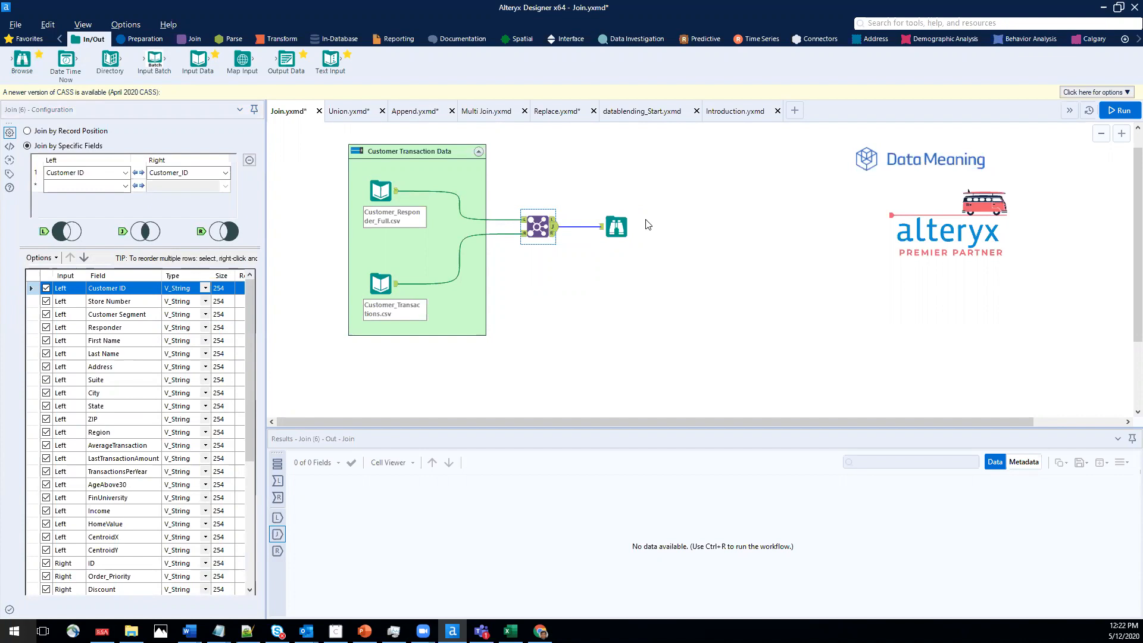
{"action": "left_click", "coordinate": [619, 228]}
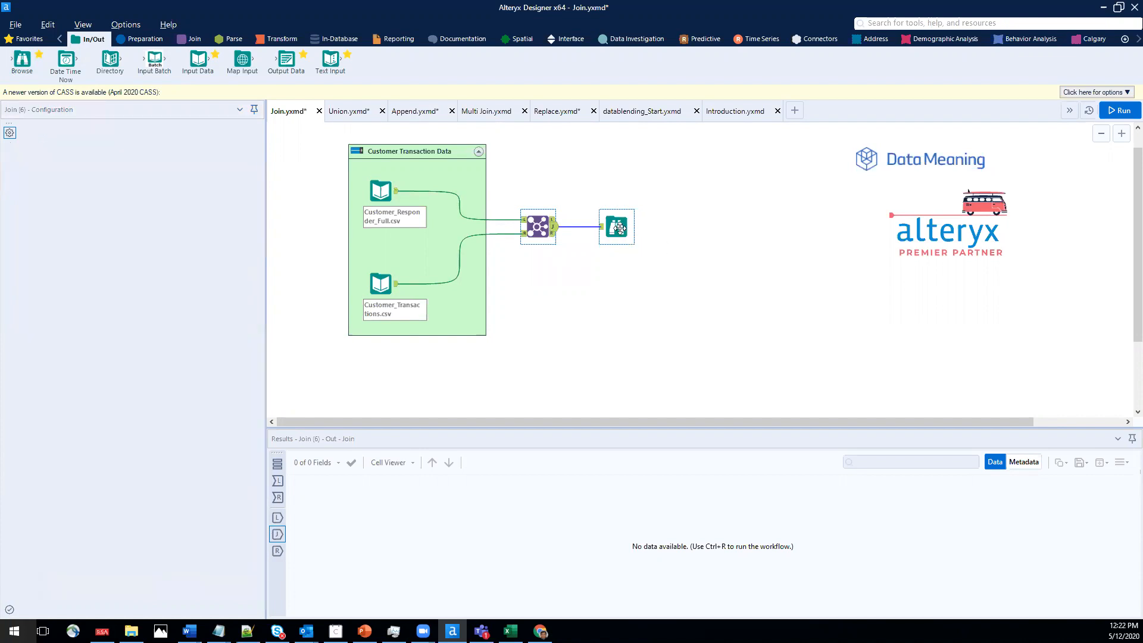
{"action": "left_click", "coordinate": [1121, 113]}
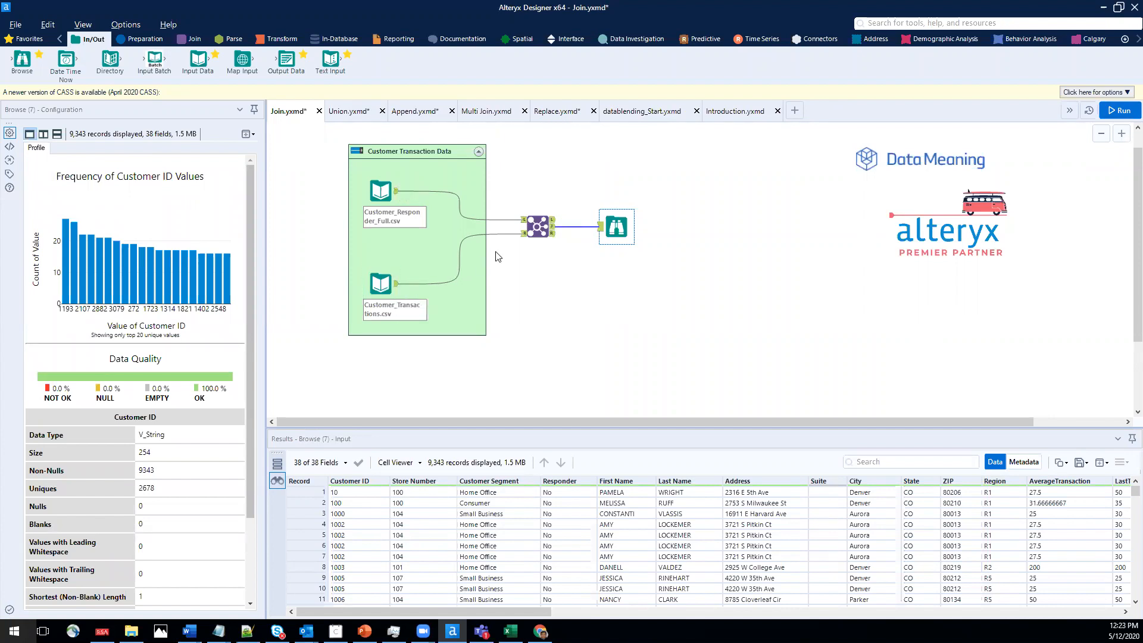
Compare the results shown for the Join and Browse tools, and read the first joined record across its fields.
{"action": "left_click", "coordinate": [553, 231]}
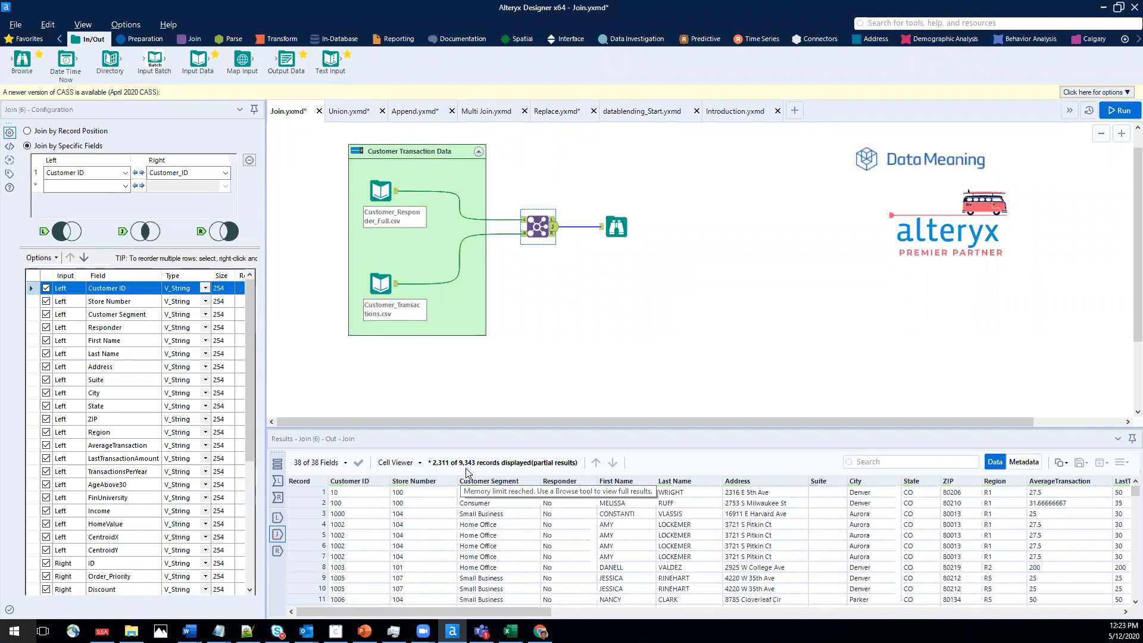
{"action": "left_click", "coordinate": [615, 231]}
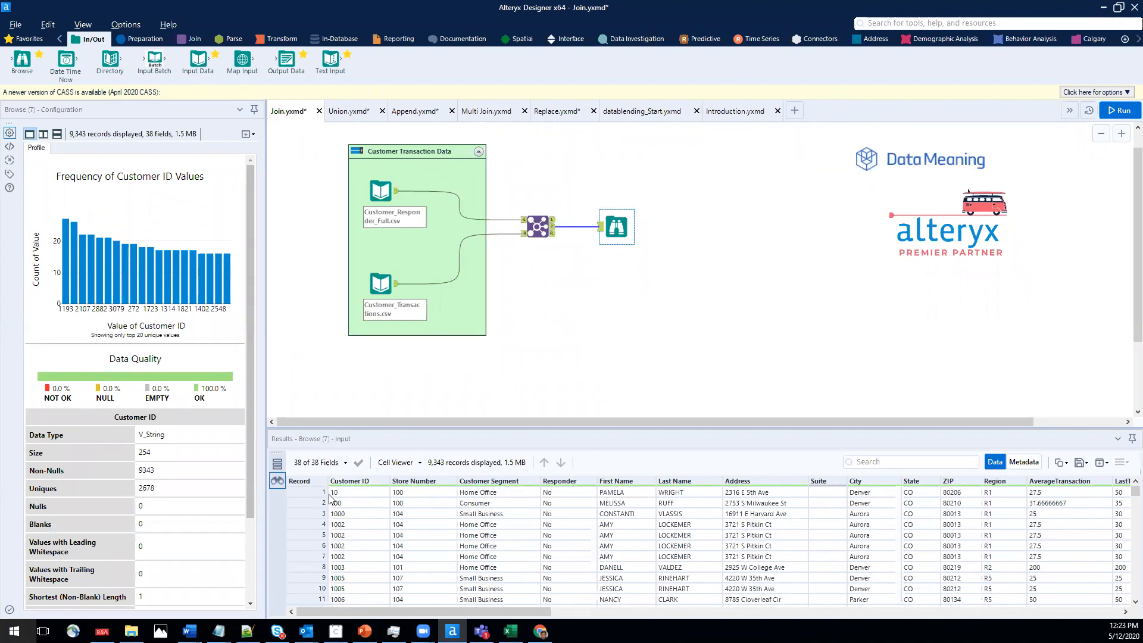
{"action": "left_click", "coordinate": [310, 492]}
{"action": "left_click_drag", "start_coordinate": [466, 612], "coordinate": [771, 611]}
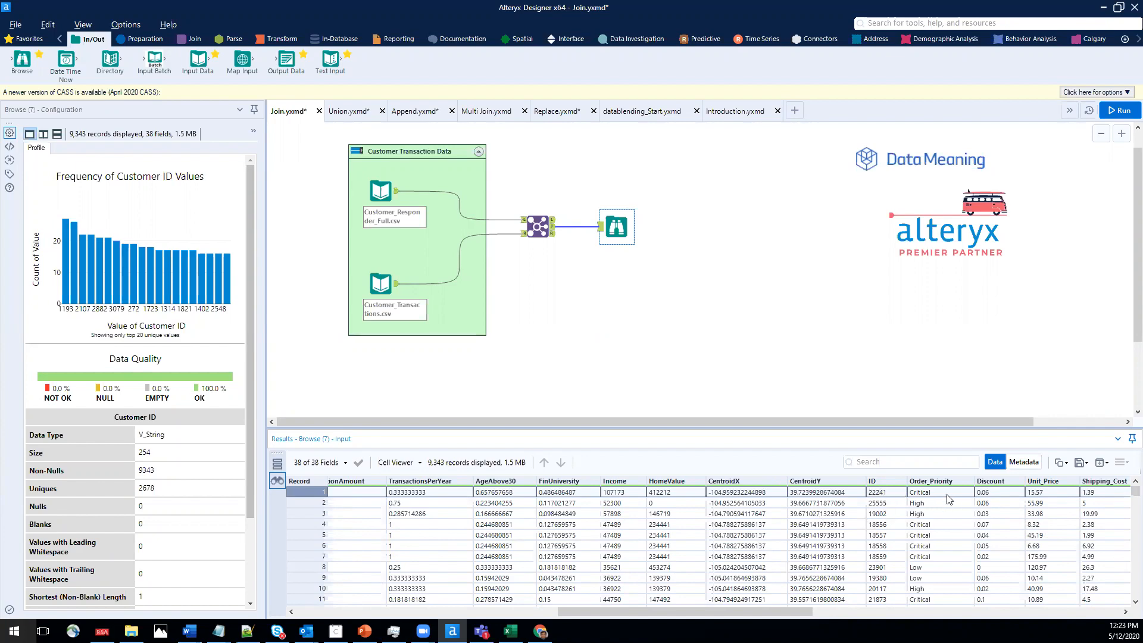
{"action": "left_click_drag", "start_coordinate": [777, 608], "coordinate": [436, 609]}
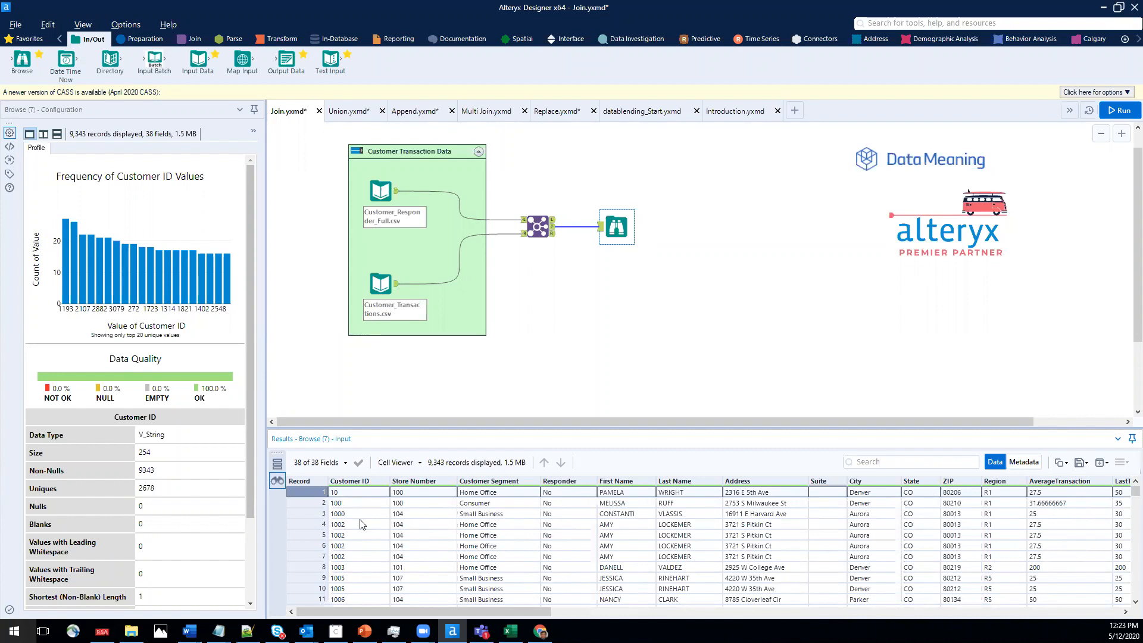
Examine further joined records in the Browse results, highlighting consecutive rows that belong to the same customer.
{"action": "left_click", "coordinate": [305, 503]}
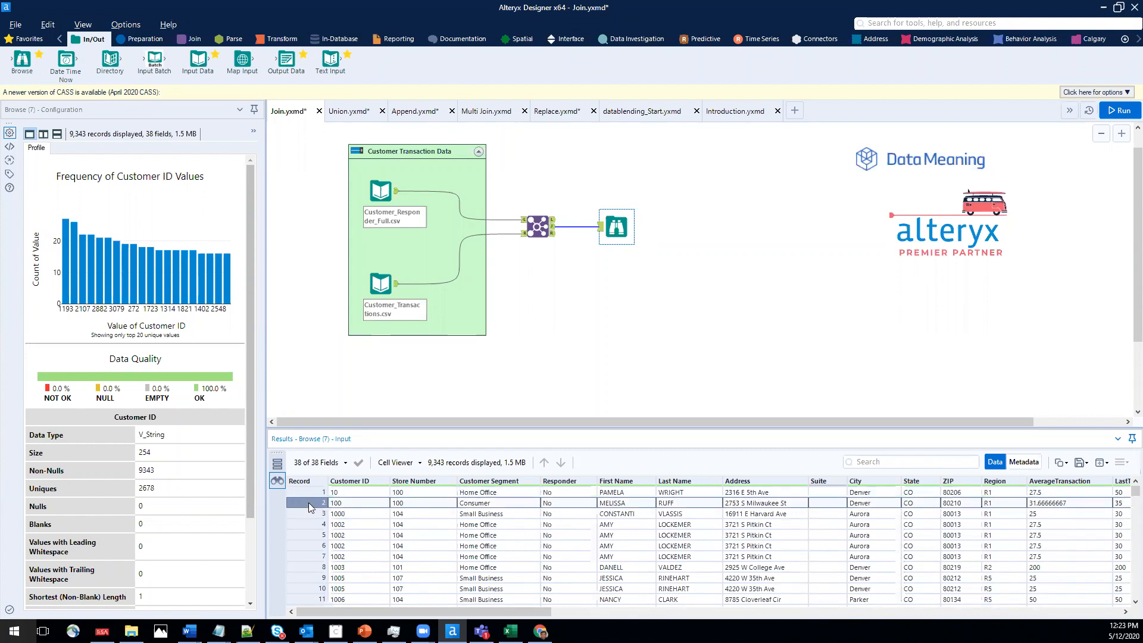
{"action": "left_click", "coordinate": [300, 515]}
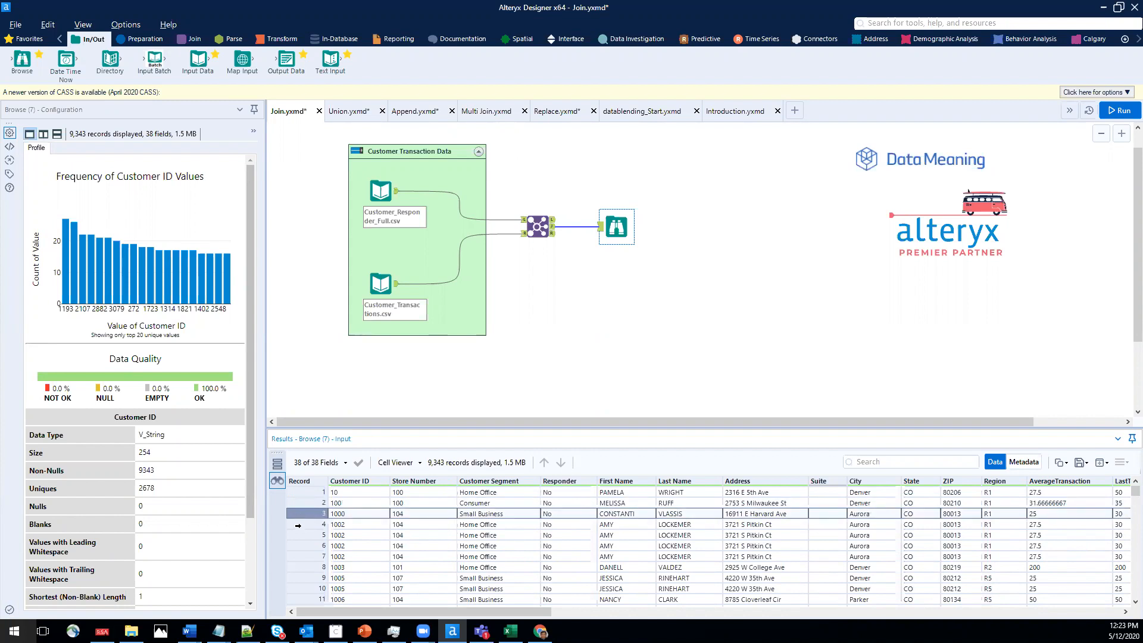
{"action": "scroll", "coordinate": [334, 553], "scroll_direction": "down", "scroll_amount": 7}
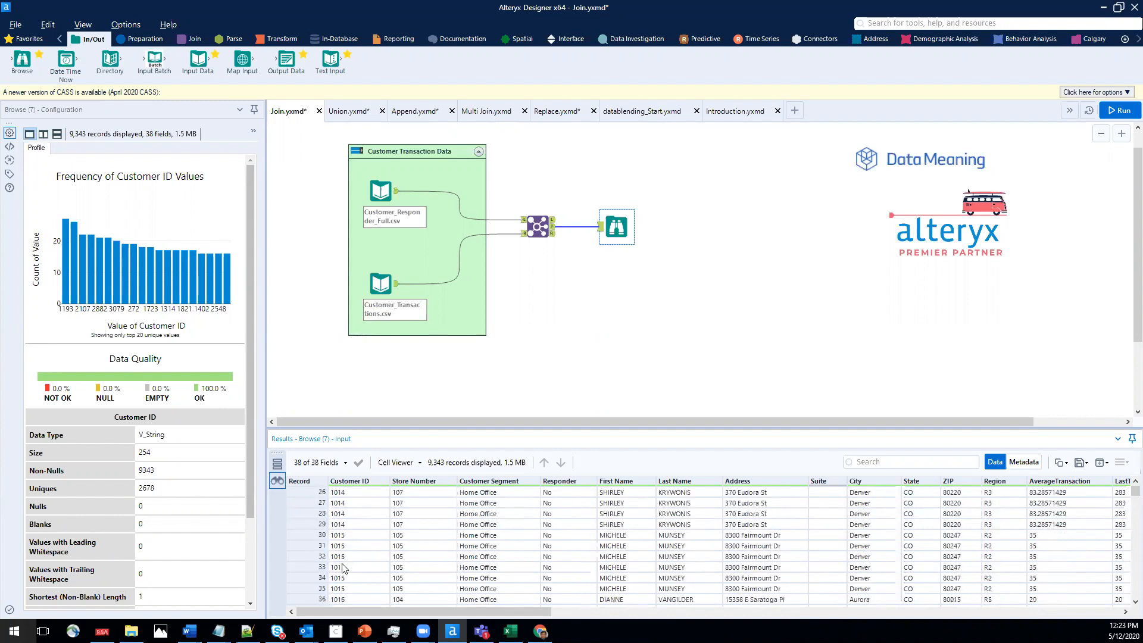
{"action": "scroll", "coordinate": [343, 568], "scroll_direction": "up", "scroll_amount": 1}
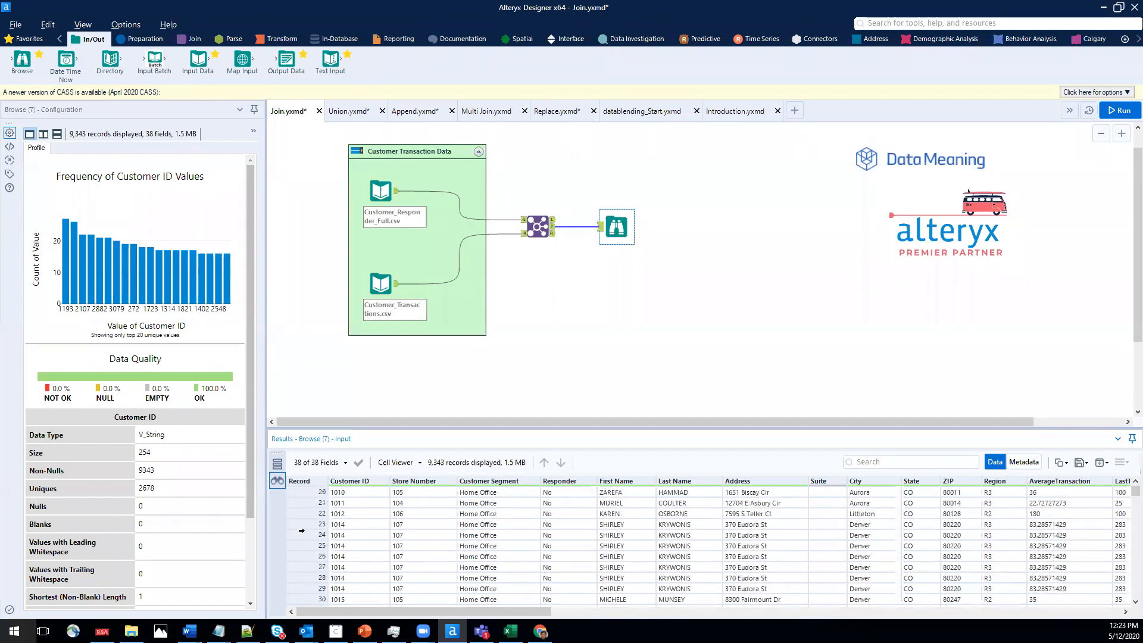
{"action": "left_click_drag", "start_coordinate": [300, 524], "coordinate": [300, 584]}
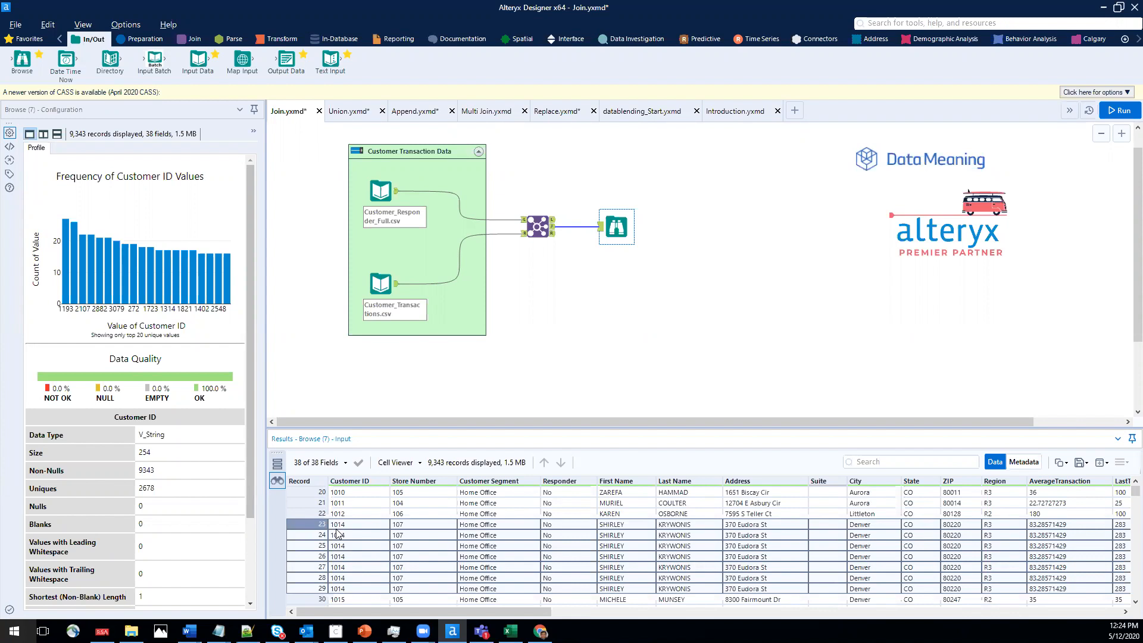
Compare the Customer_Transactions.csv data, the Join tool's inputs and the Browse results, and view the Join's unjoined right records.
{"action": "left_click", "coordinate": [381, 285]}
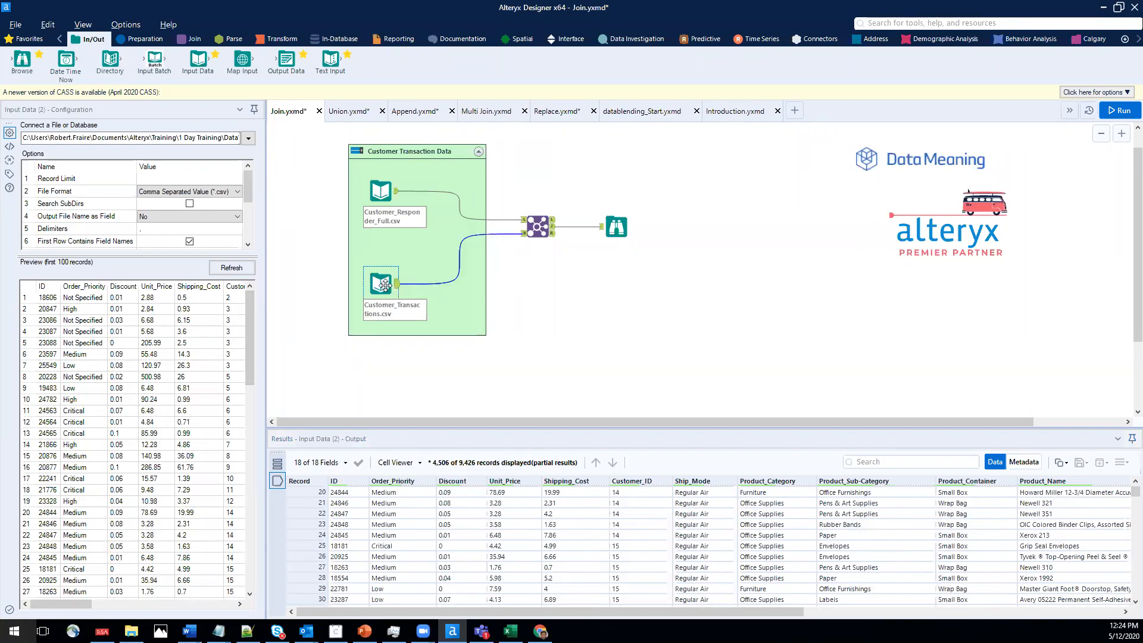
{"action": "left_click", "coordinate": [521, 233]}
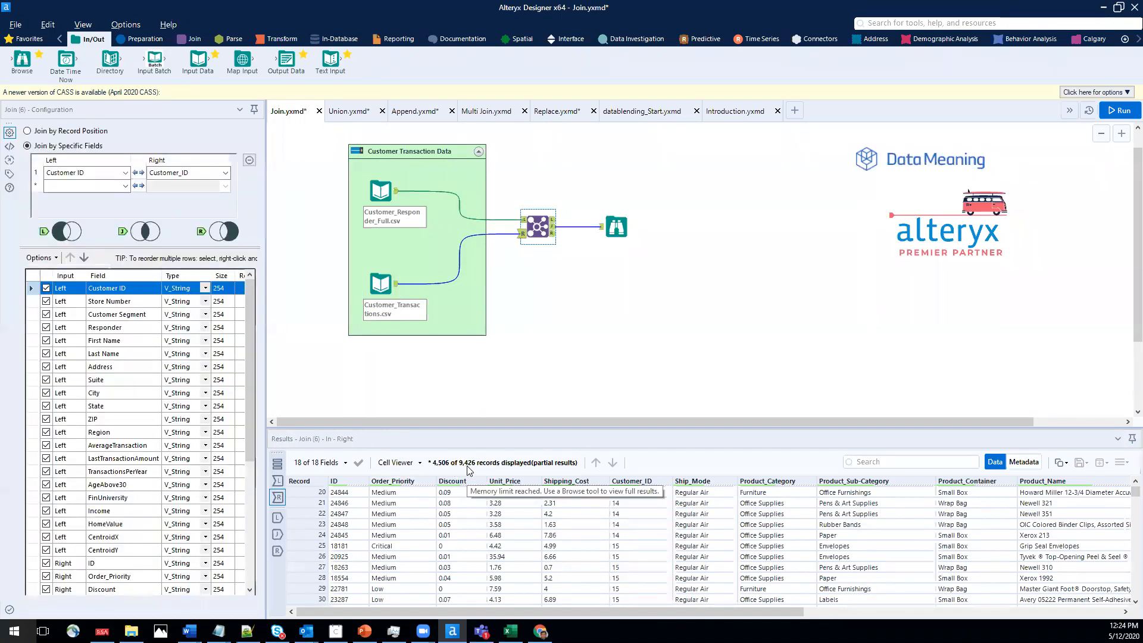
{"action": "left_click", "coordinate": [616, 229]}
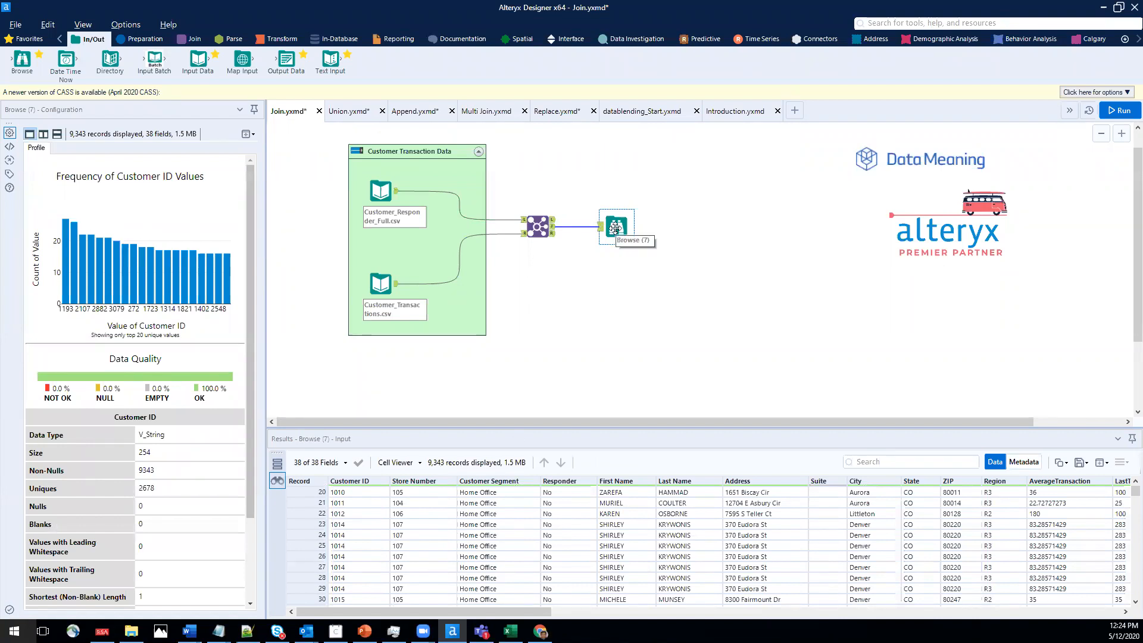
{"action": "left_click", "coordinate": [522, 236]}
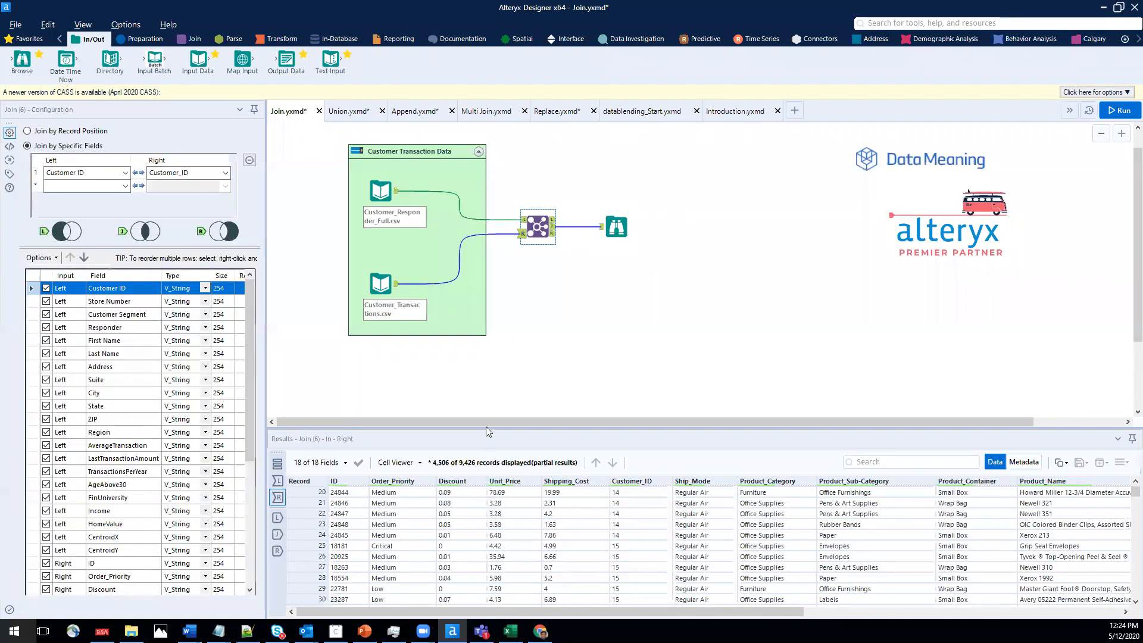
{"action": "left_click", "coordinate": [616, 226]}
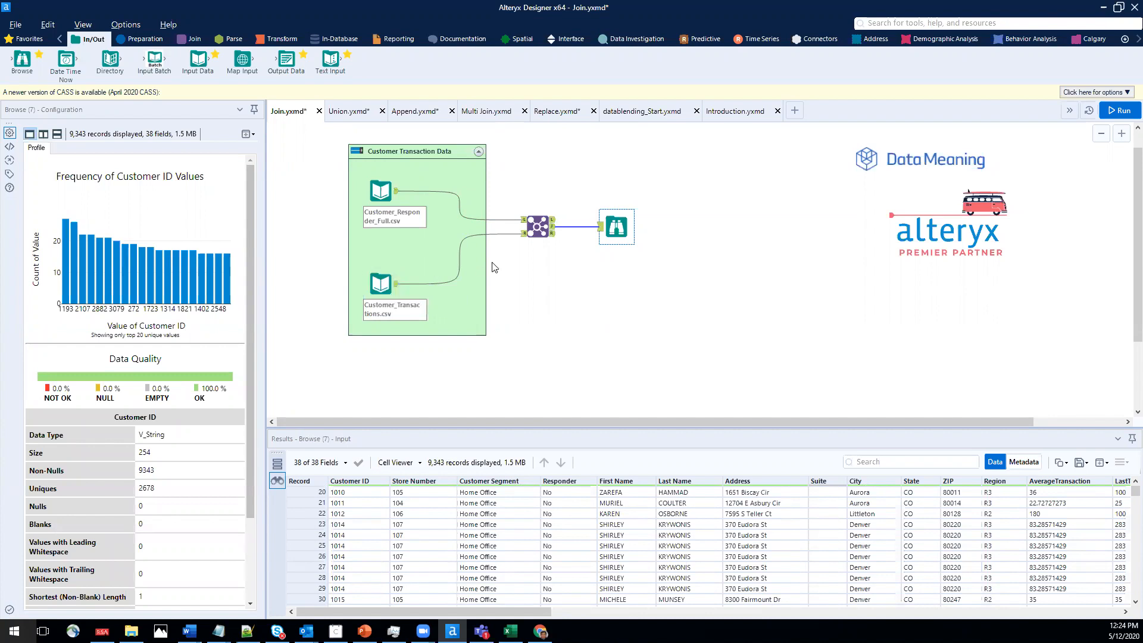
{"action": "left_click", "coordinate": [536, 226]}
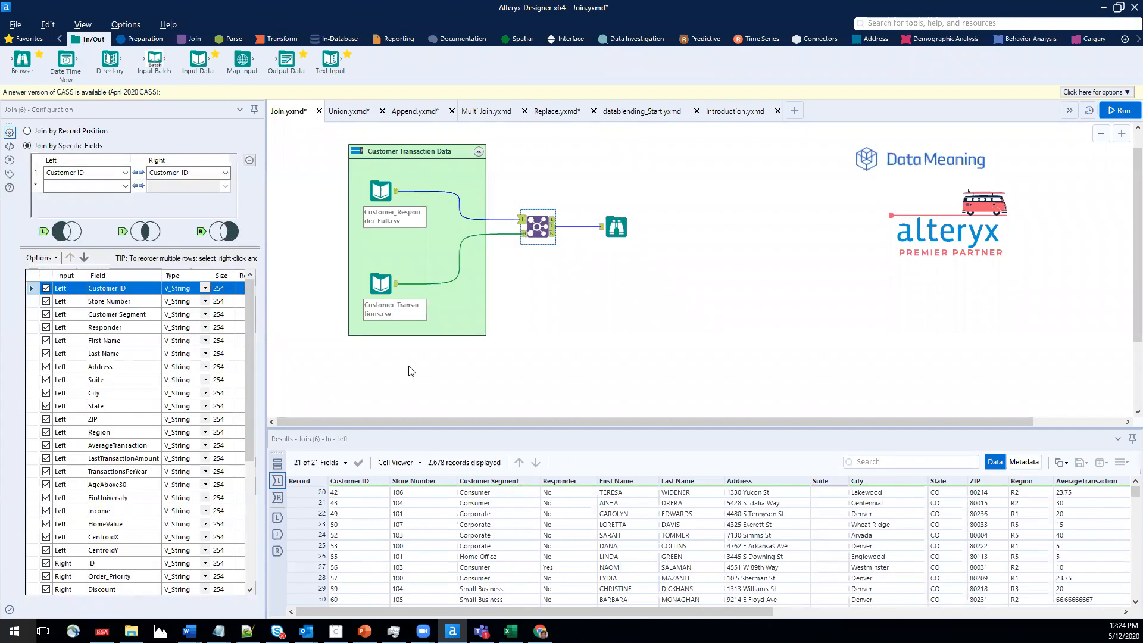
{"action": "left_click", "coordinate": [276, 551]}
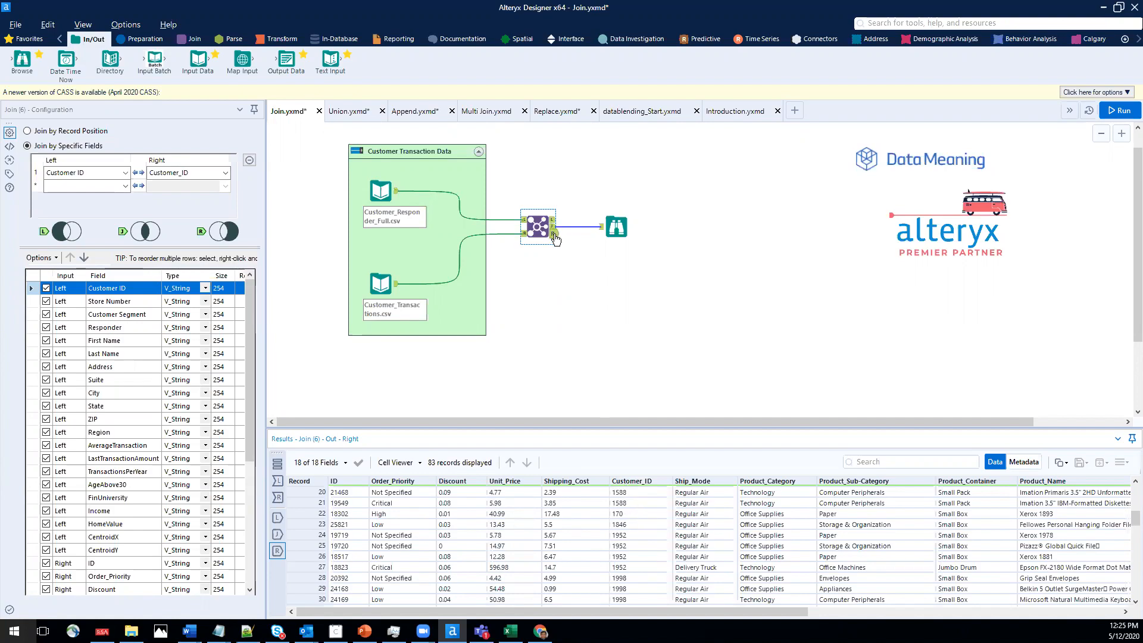
Attach an Email tool to the Join tool's R output, and delete it again.
{"action": "left_click", "coordinate": [394, 40]}
{"action": "mouse_move", "coordinate": [44, 71]}
{"action": "left_mouse_down"}
{"action": "mouse_move", "coordinate": [27, 66]}
{"action": "mouse_move", "coordinate": [622, 319]}
{"action": "mouse_move", "coordinate": [612, 279]}
{"action": "left_mouse_up"}
{"action": "left_click_drag", "start_coordinate": [553, 233], "coordinate": [593, 276]}
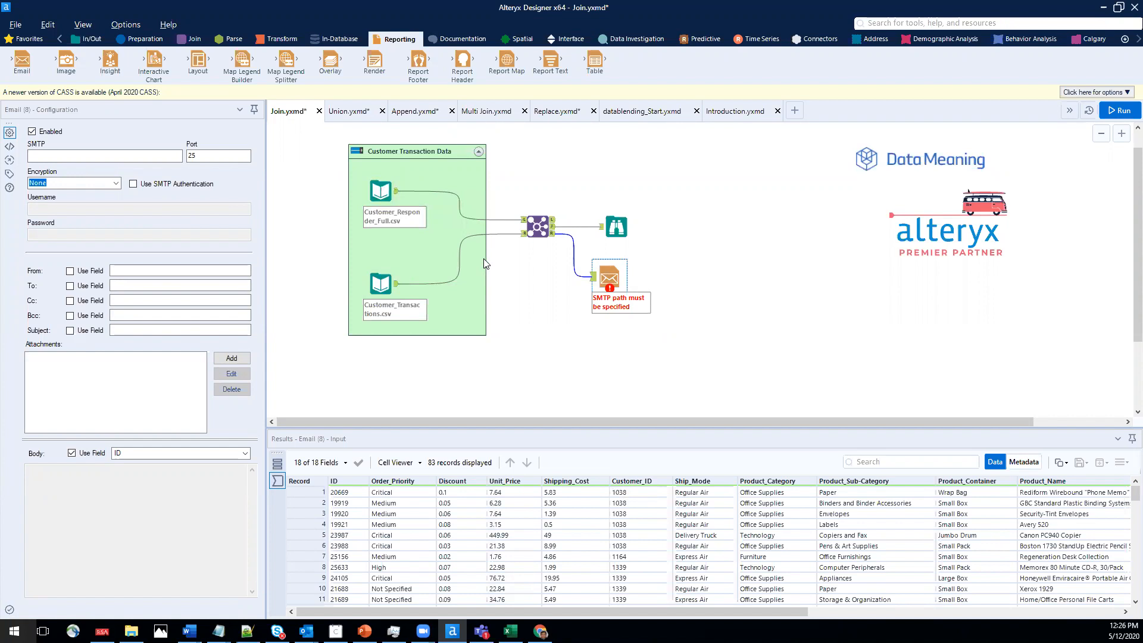
{"action": "right_click", "coordinate": [609, 277]}
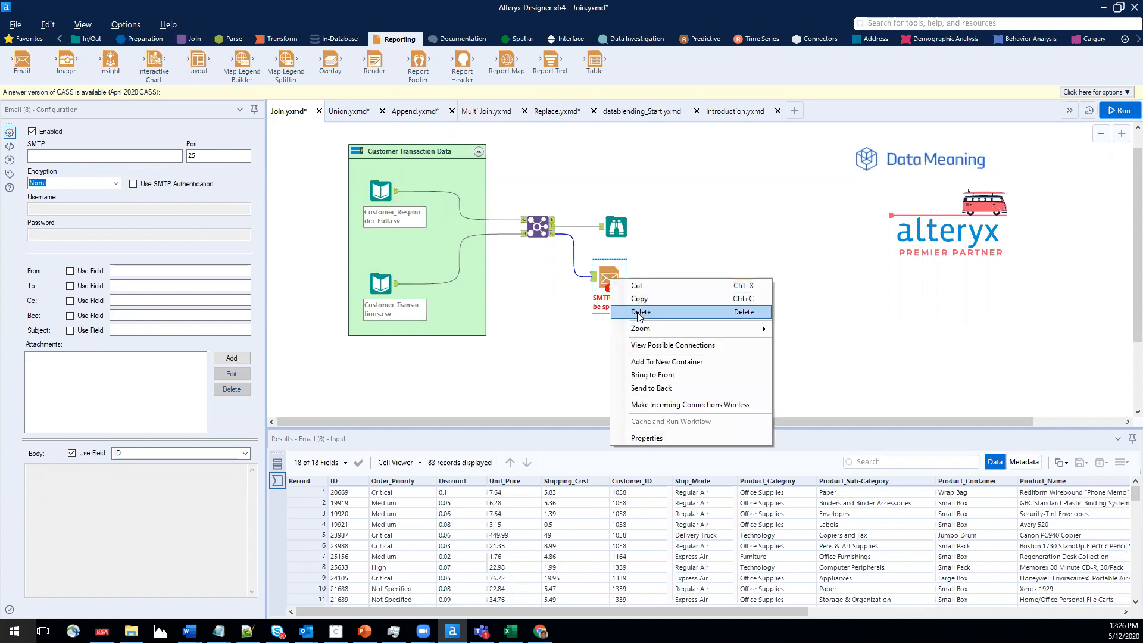
{"action": "left_click", "coordinate": [638, 314]}
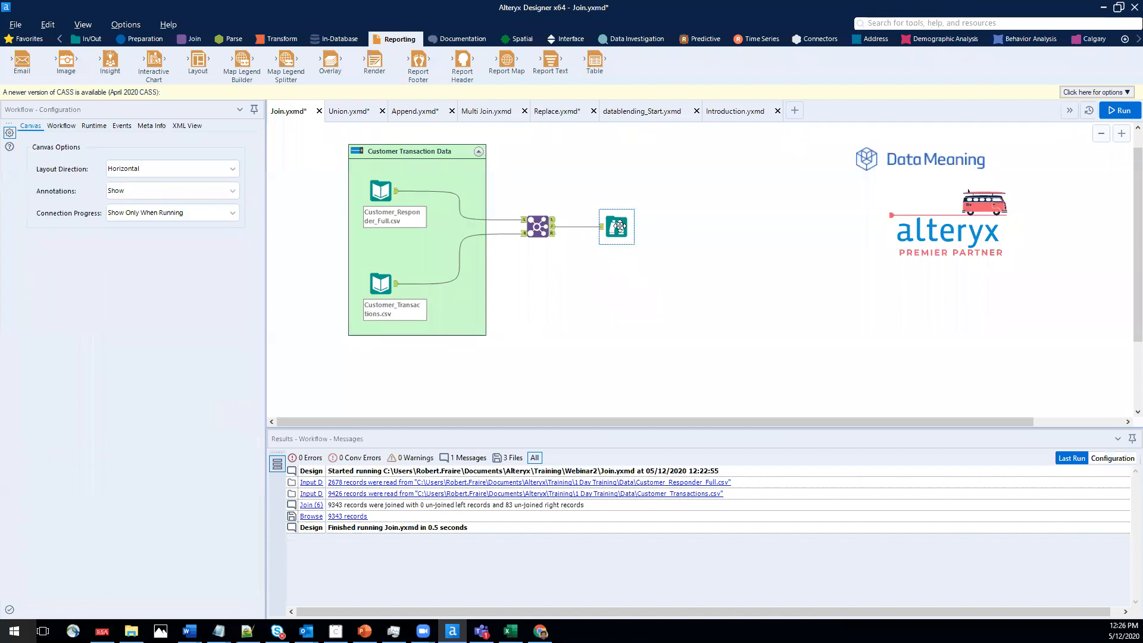
Move the Browse tool farther from the Join tool and review the Customer_Transactions.csv preview fields and the Join configuration.
{"action": "left_click_drag", "start_coordinate": [619, 226], "coordinate": [662, 227]}
{"action": "left_click", "coordinate": [542, 232]}
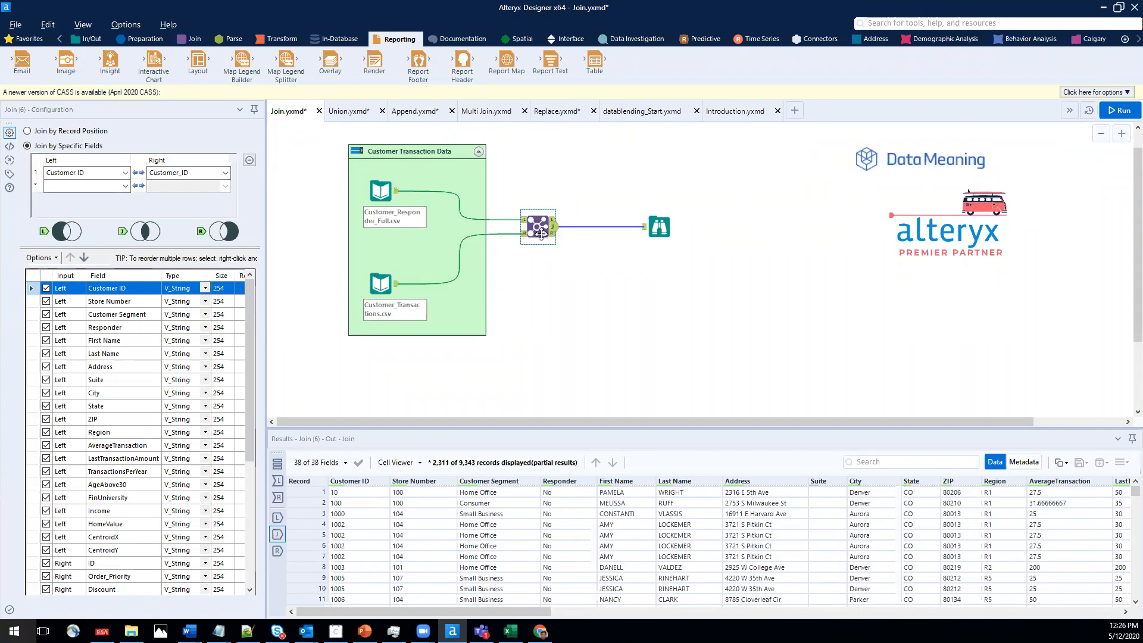
{"action": "left_click", "coordinate": [377, 287]}
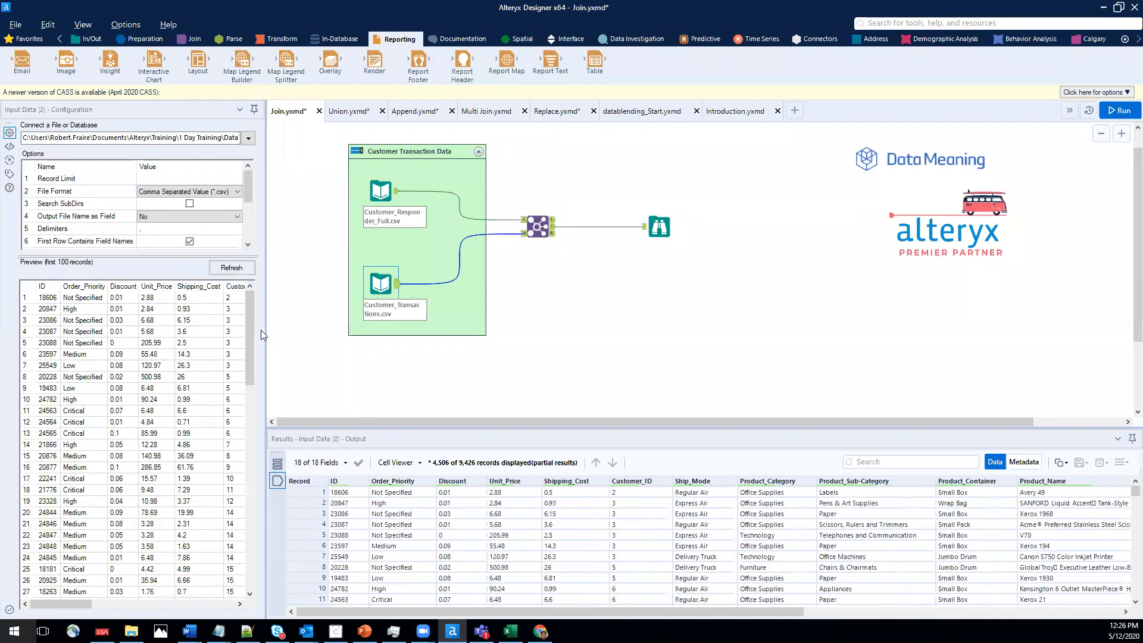
{"action": "left_click_drag", "start_coordinate": [77, 603], "coordinate": [224, 619]}
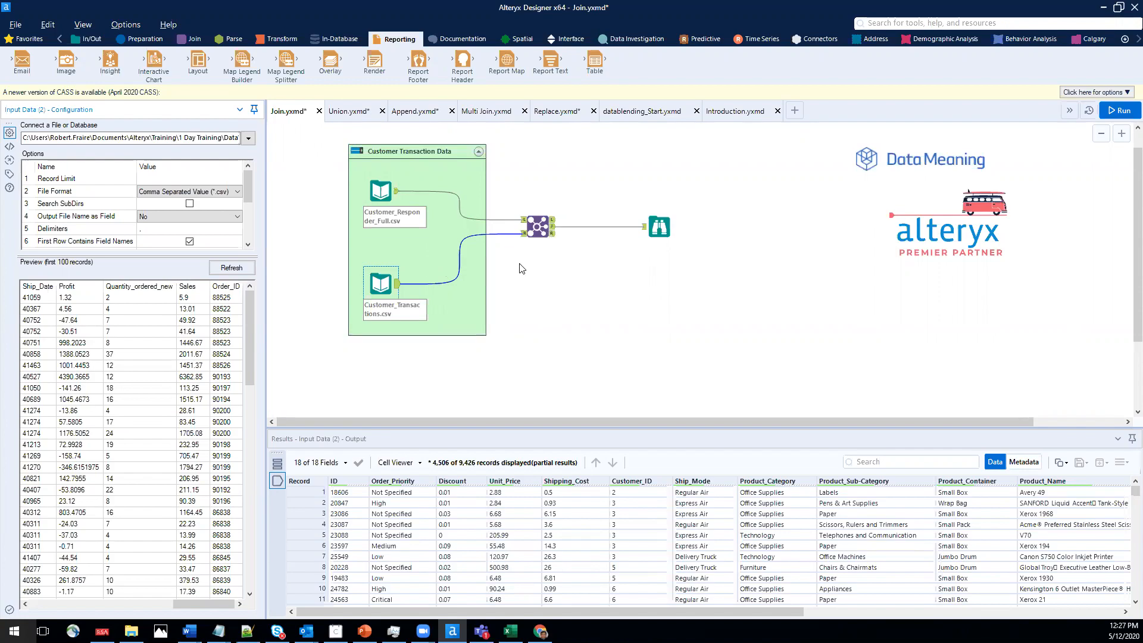
{"action": "left_click", "coordinate": [537, 227]}
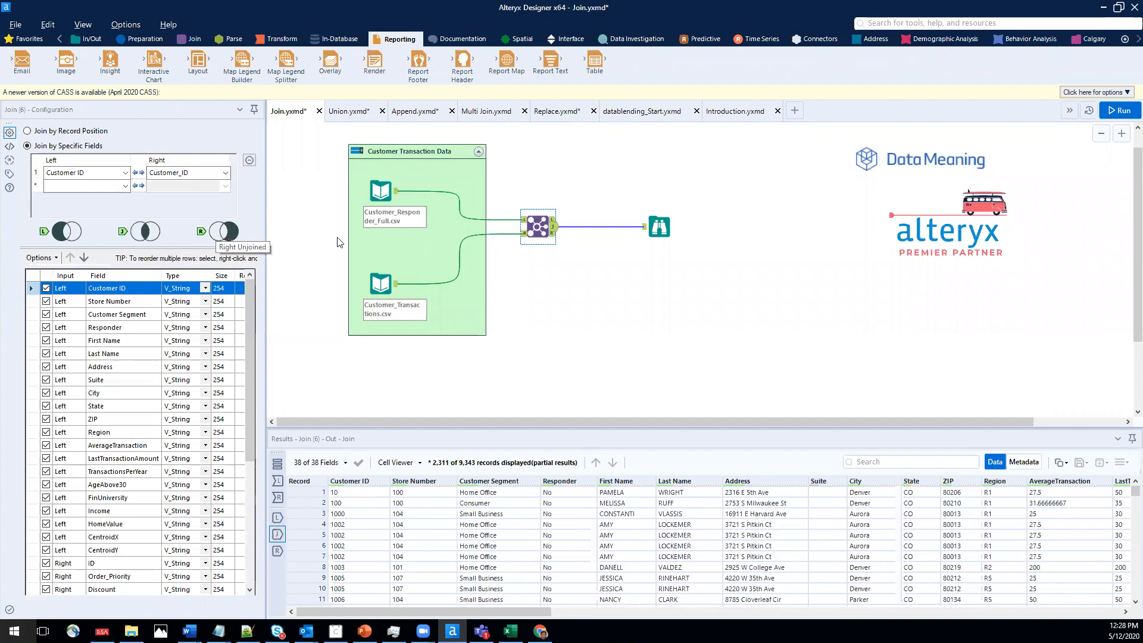
Insert a Union tool between the Join's J output and the Browse tool, connect the R output to it, and run the workflow.
{"action": "left_click_drag", "start_coordinate": [649, 228], "coordinate": [671, 227]}
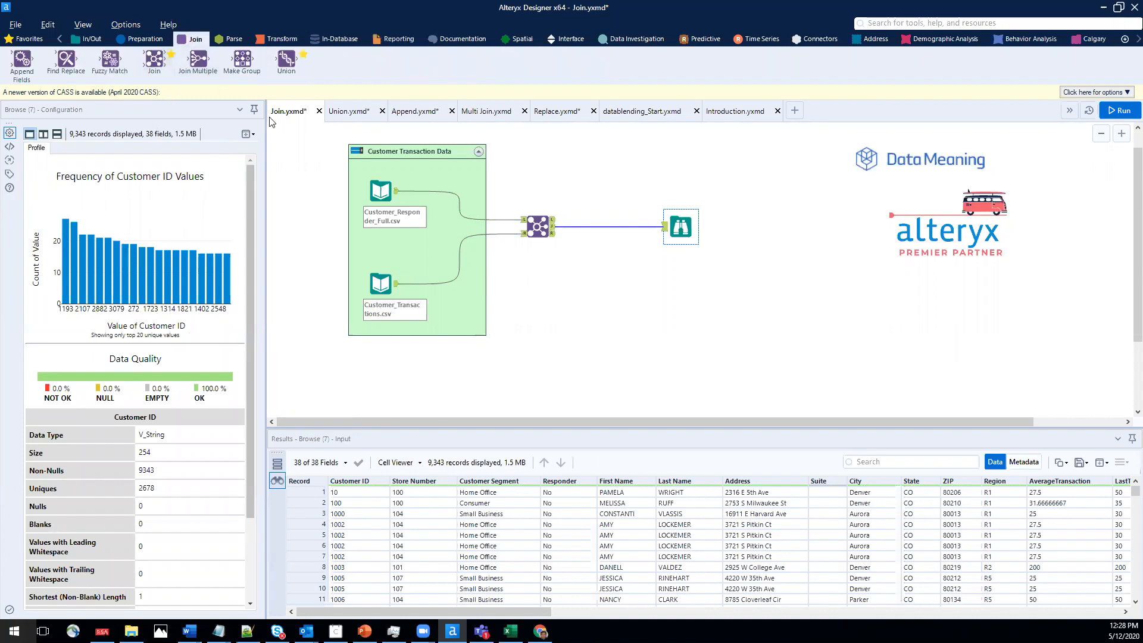
{"action": "left_click_drag", "start_coordinate": [286, 59], "coordinate": [631, 227]}
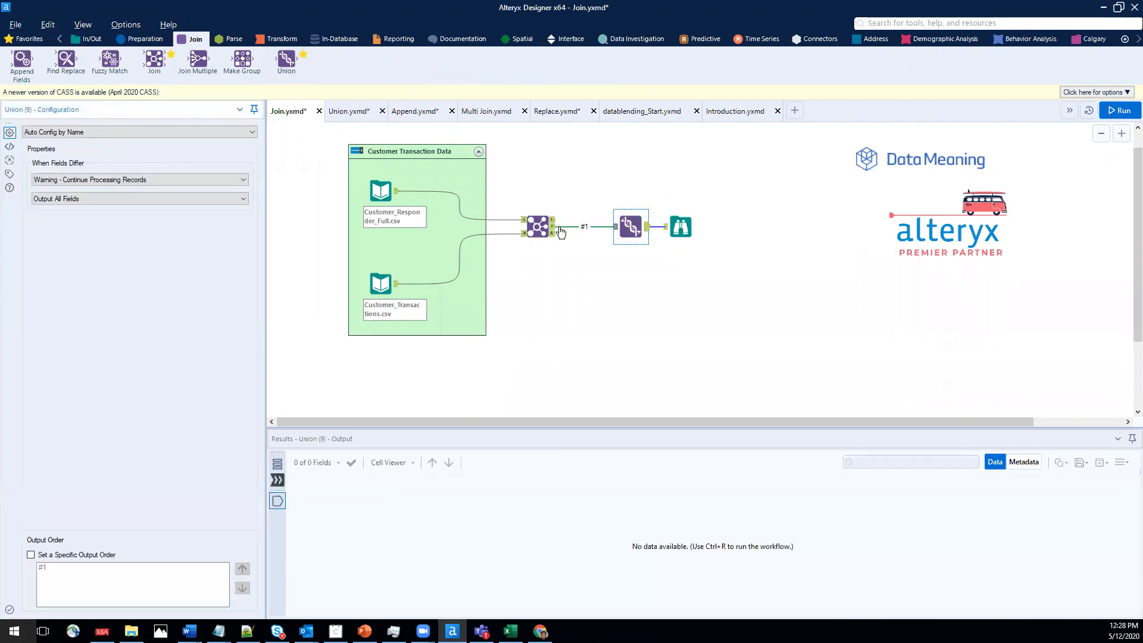
{"action": "left_click_drag", "start_coordinate": [555, 234], "coordinate": [617, 237]}
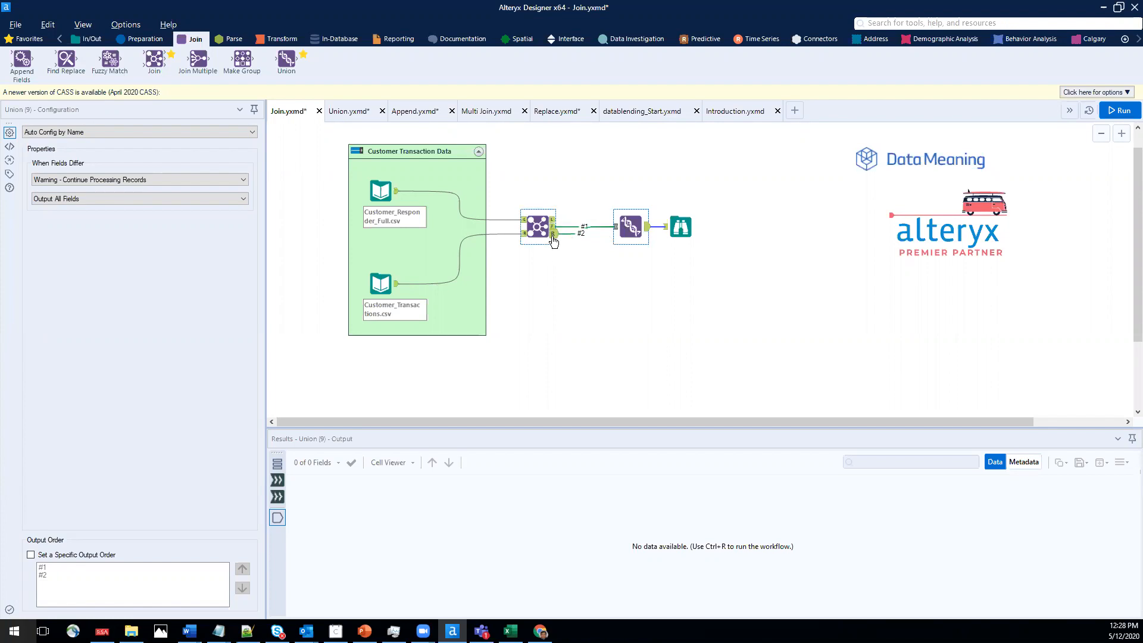
{"action": "left_click", "coordinate": [1116, 111]}
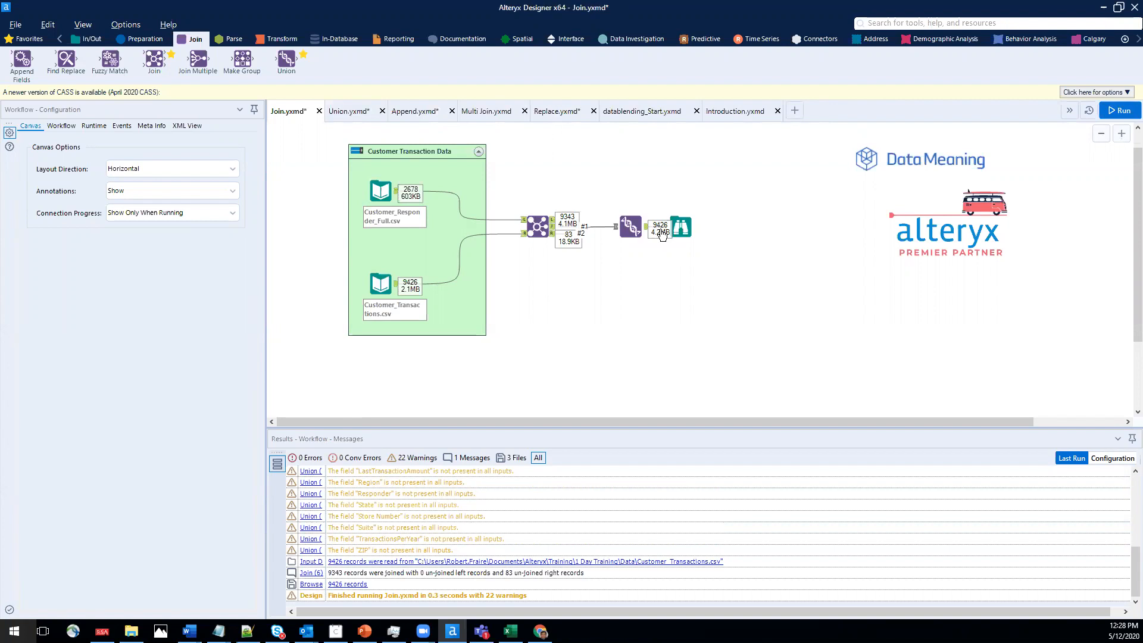
Compare the records of the transaction input, the Join's J and R outputs, and the Browse tool after the Union.
{"action": "left_click", "coordinate": [395, 285]}
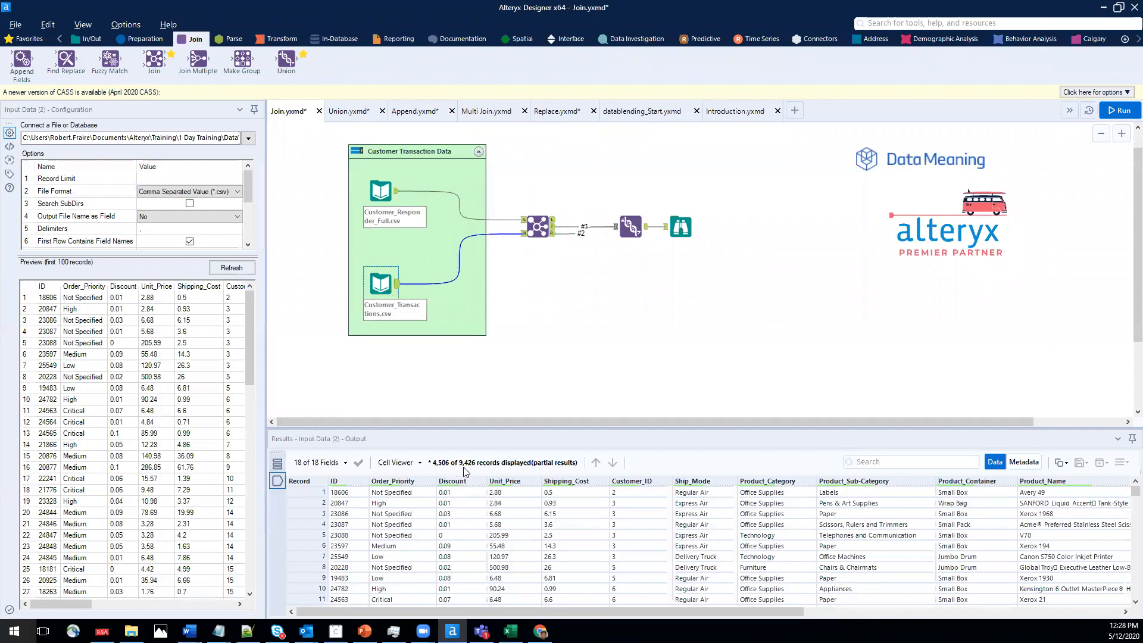
{"action": "left_click", "coordinate": [553, 230]}
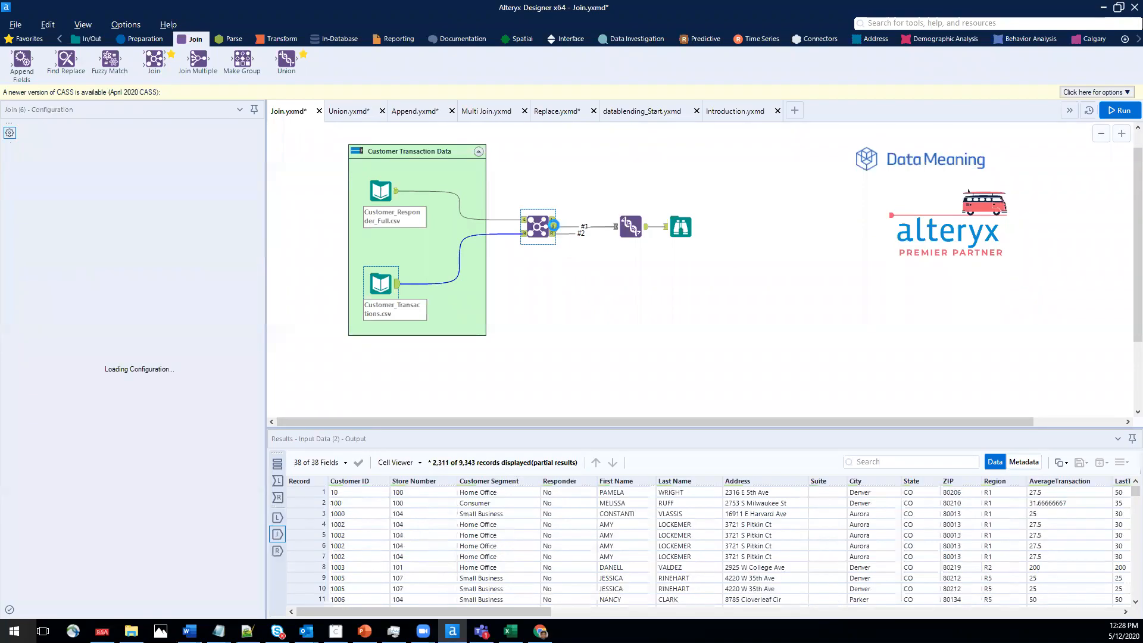
{"action": "left_click", "coordinate": [554, 234]}
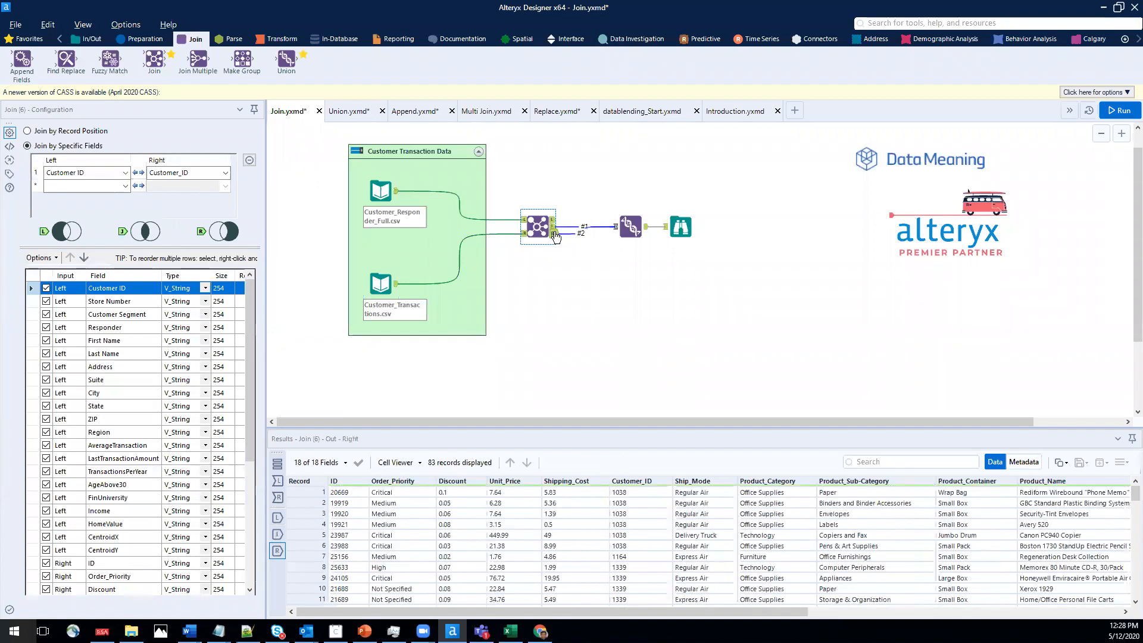
{"action": "left_click", "coordinate": [641, 230]}
{"action": "left_click", "coordinate": [676, 230]}
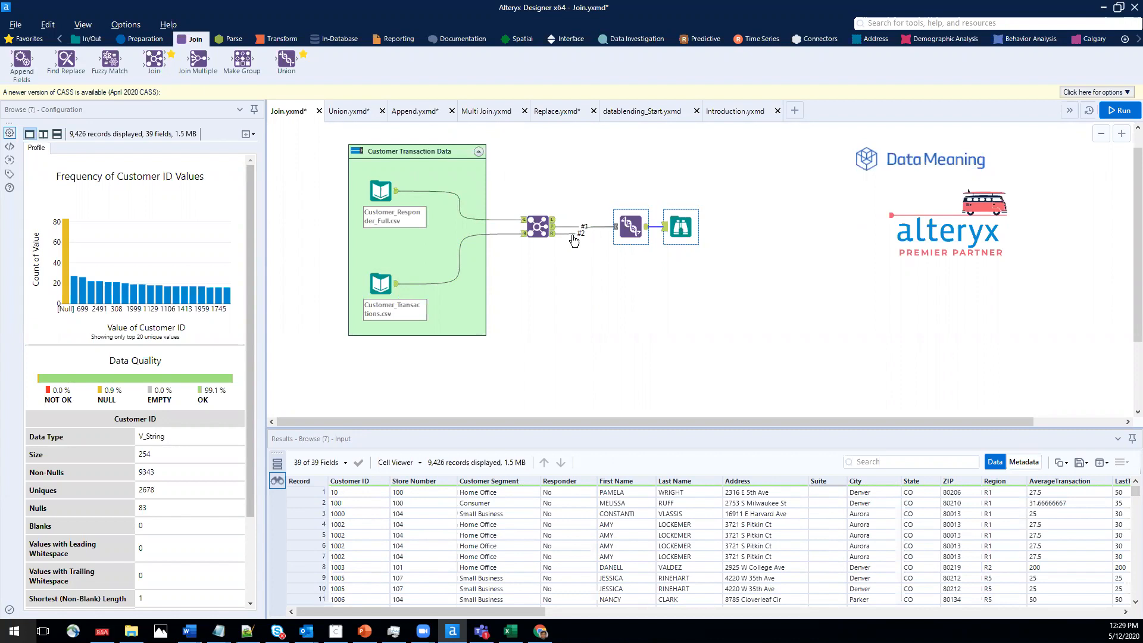
{"action": "left_click_drag", "start_coordinate": [689, 232], "coordinate": [718, 231]}
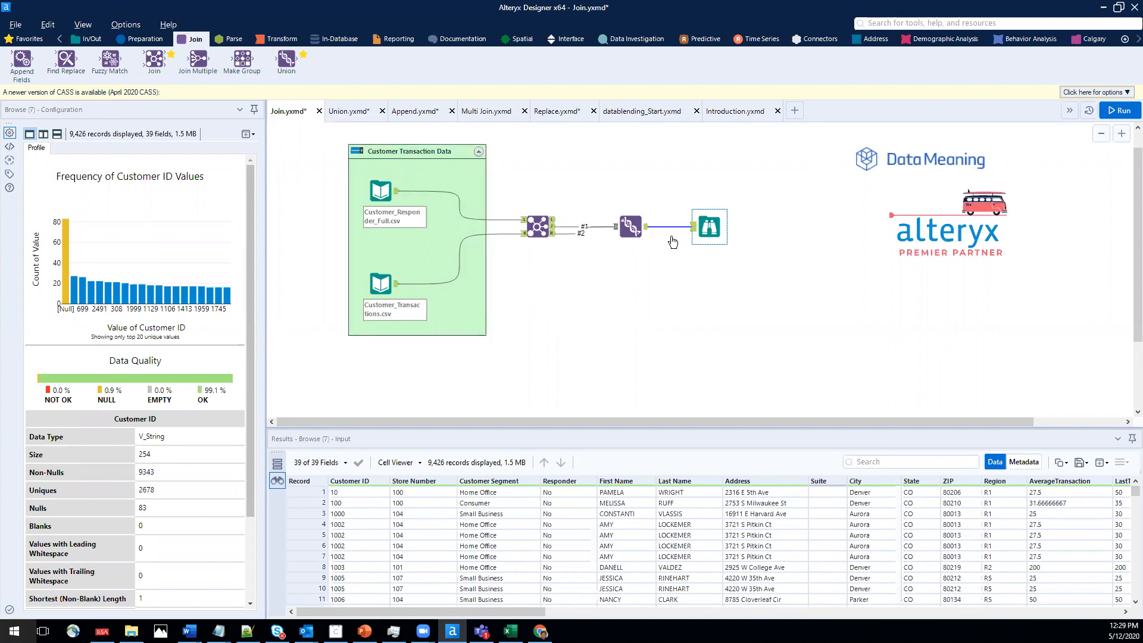
In the Union.yxmd workflow, add a Union tool and connect the san-francisco-2011.csv and san-francisco-2012.csv inputs to it.
{"action": "left_click", "coordinate": [345, 116]}
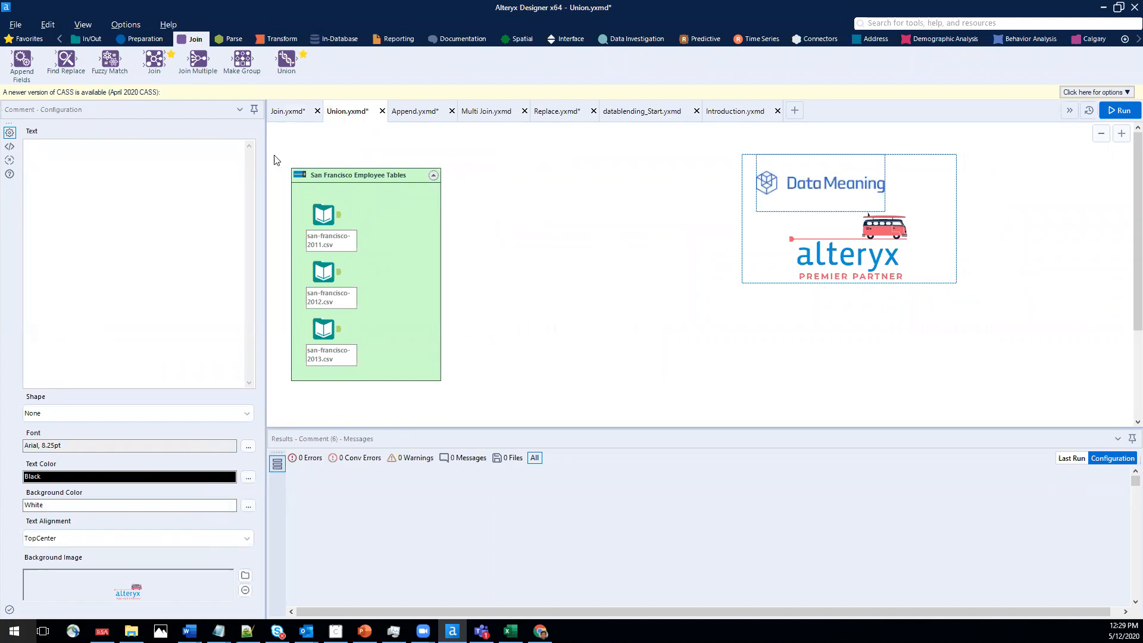
{"action": "left_click_drag", "start_coordinate": [292, 66], "coordinate": [517, 223]}
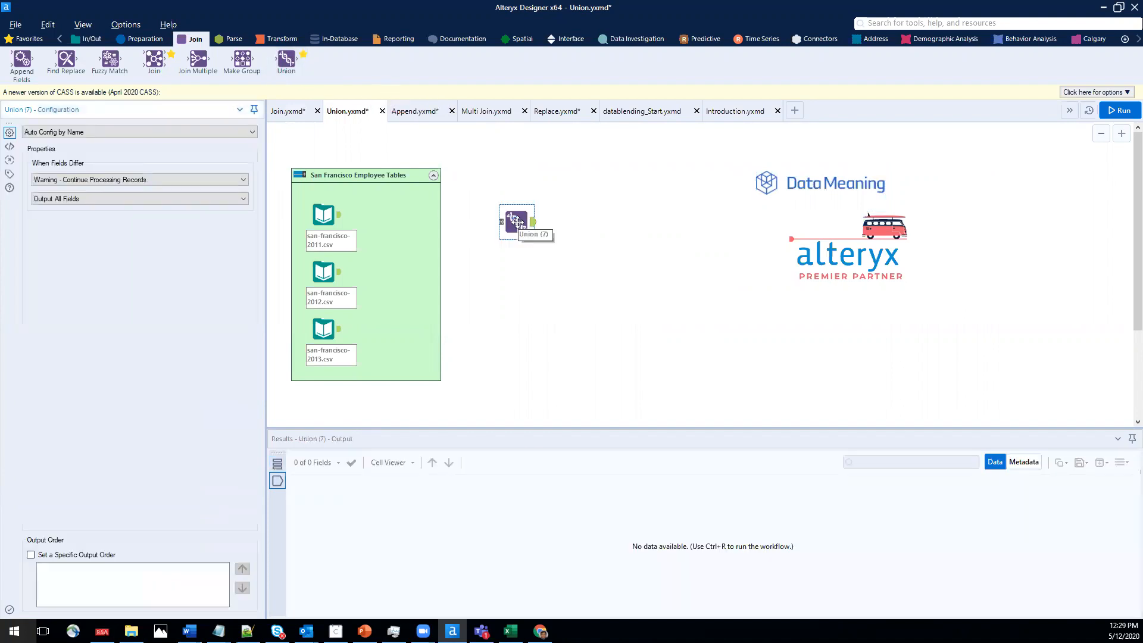
{"action": "left_click_drag", "start_coordinate": [339, 214], "coordinate": [501, 222]}
{"action": "left_click_drag", "start_coordinate": [339, 272], "coordinate": [501, 225]}
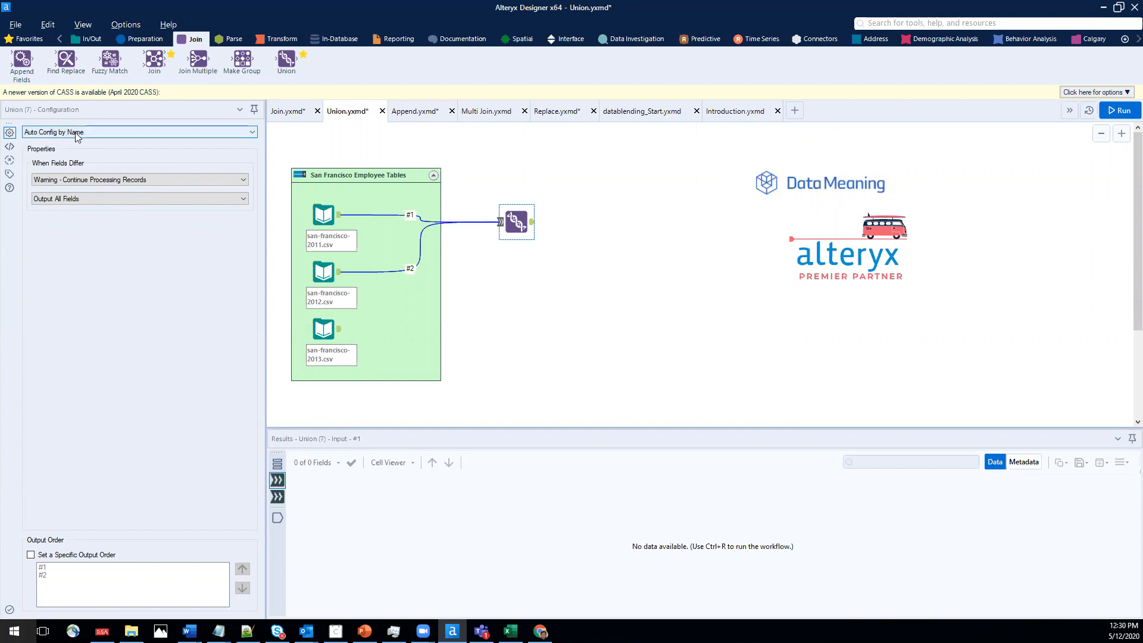
Compare the previewed field names in the san-francisco-2011.csv and san-francisco-2012.csv inputs.
{"action": "left_click", "coordinate": [323, 218]}
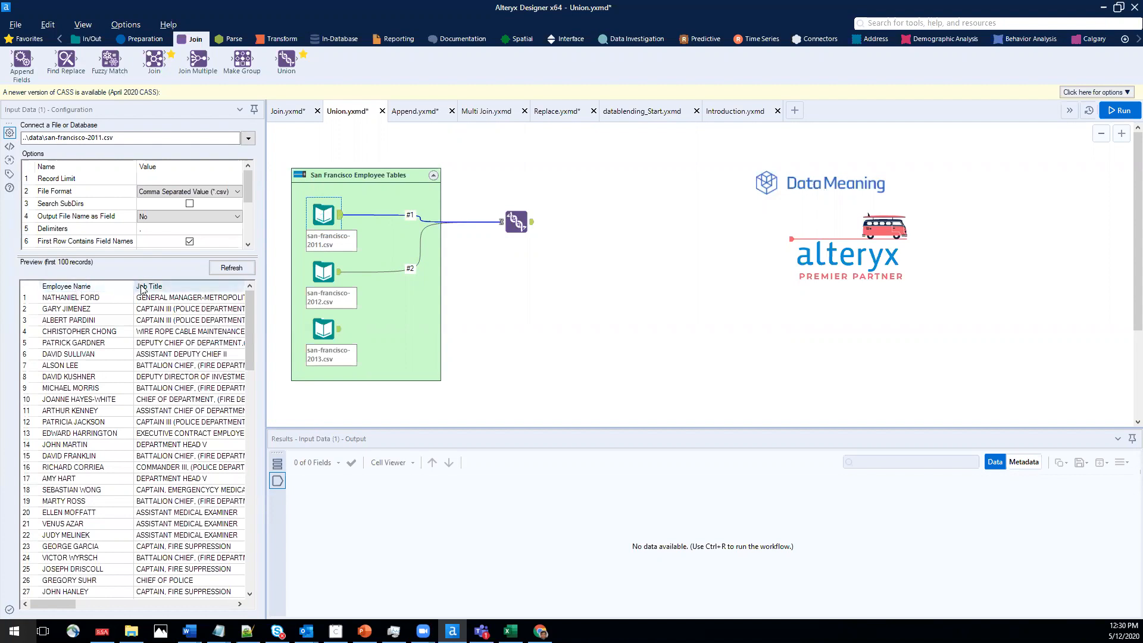
{"action": "left_click_drag", "start_coordinate": [54, 603], "coordinate": [109, 611]}
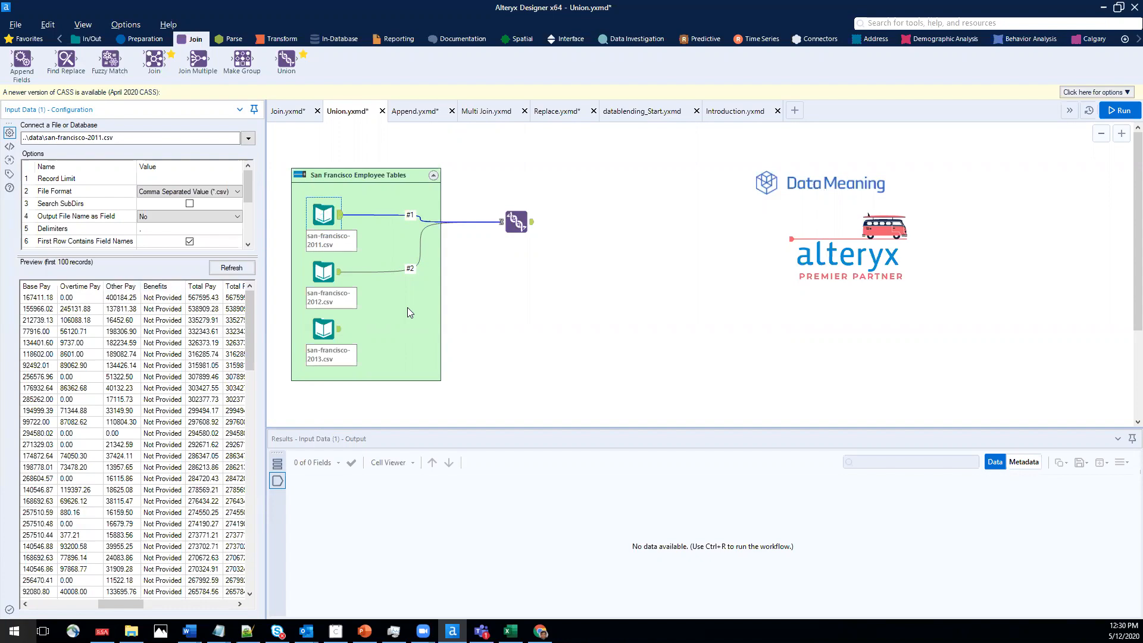
{"action": "left_click", "coordinate": [323, 271]}
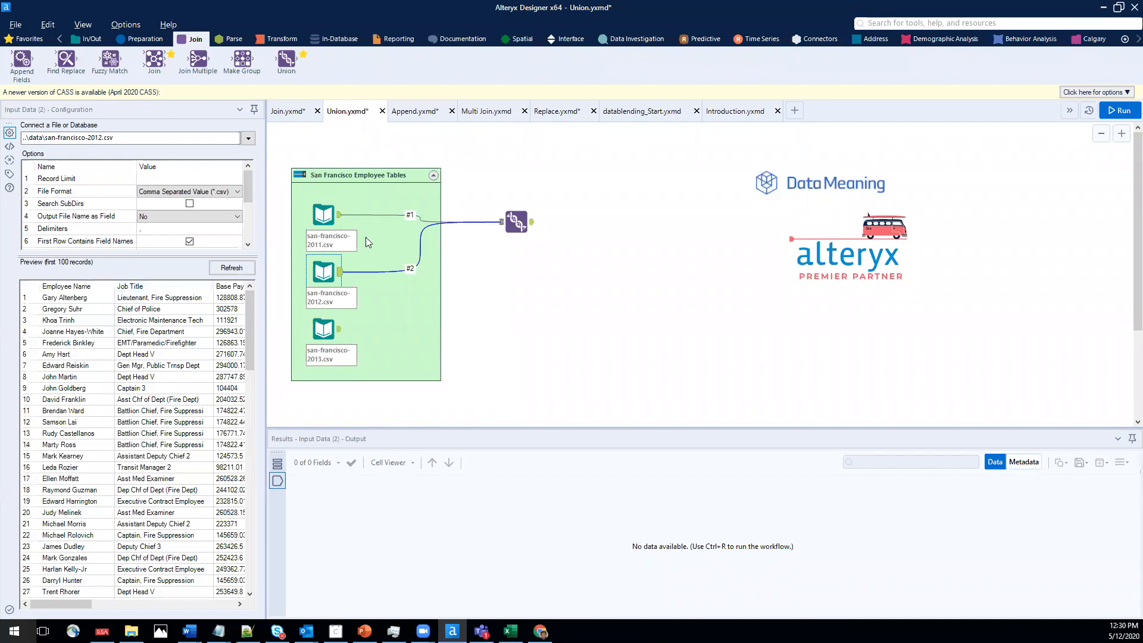
Add a Browse tool after the Union tool and run the workflow.
{"action": "left_click", "coordinate": [516, 221]}
{"action": "right_click", "coordinate": [518, 220]}
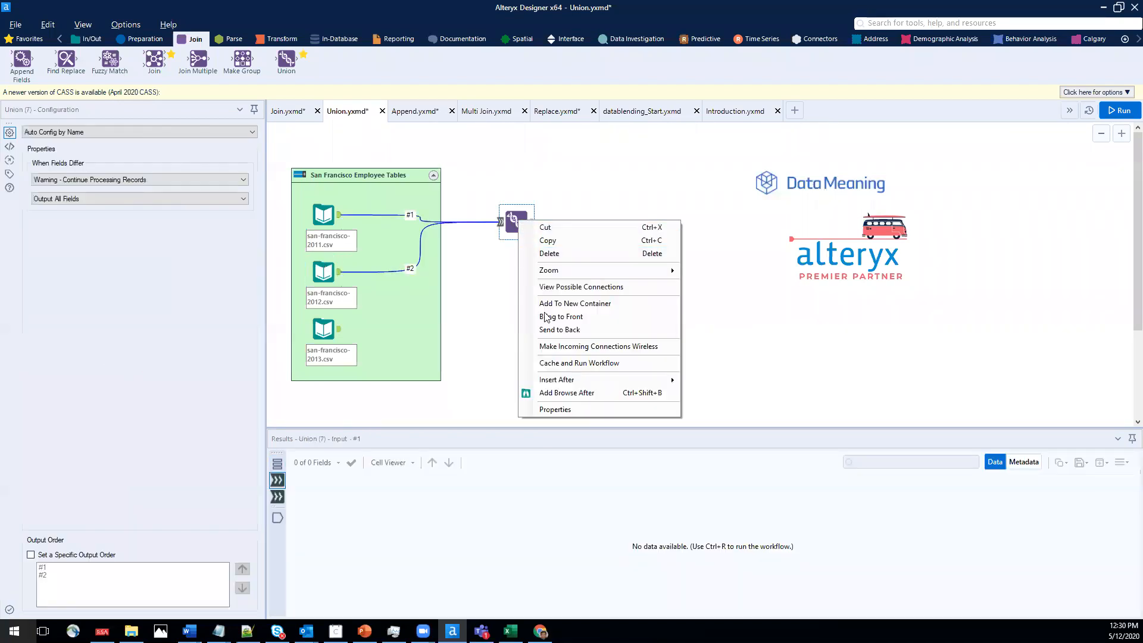
{"action": "left_click", "coordinate": [574, 391]}
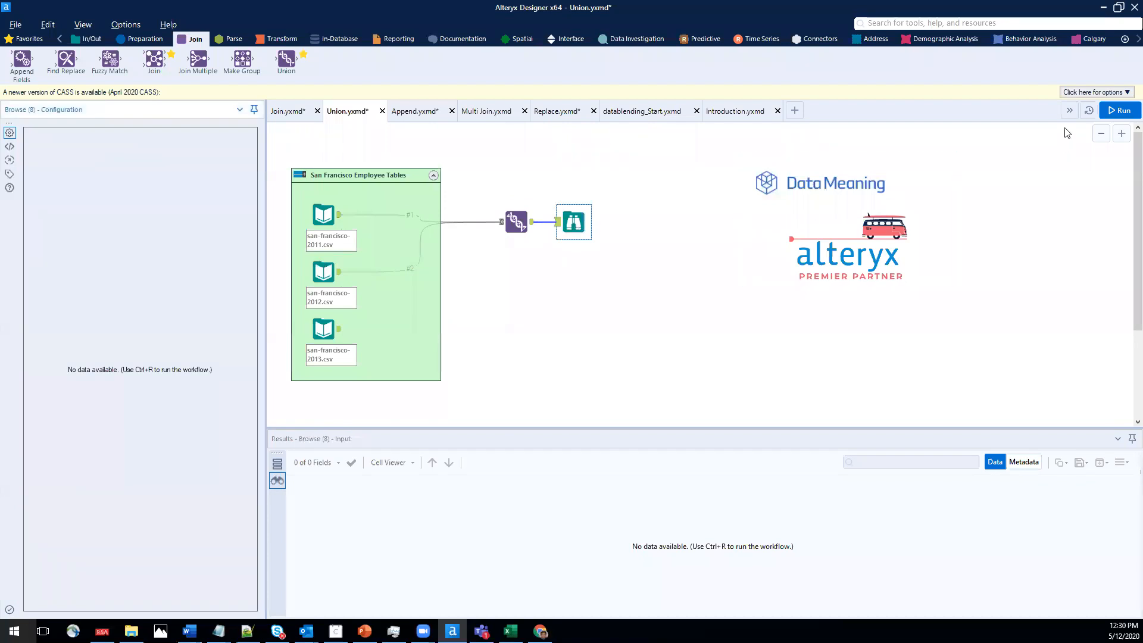
{"action": "left_click", "coordinate": [1110, 114]}
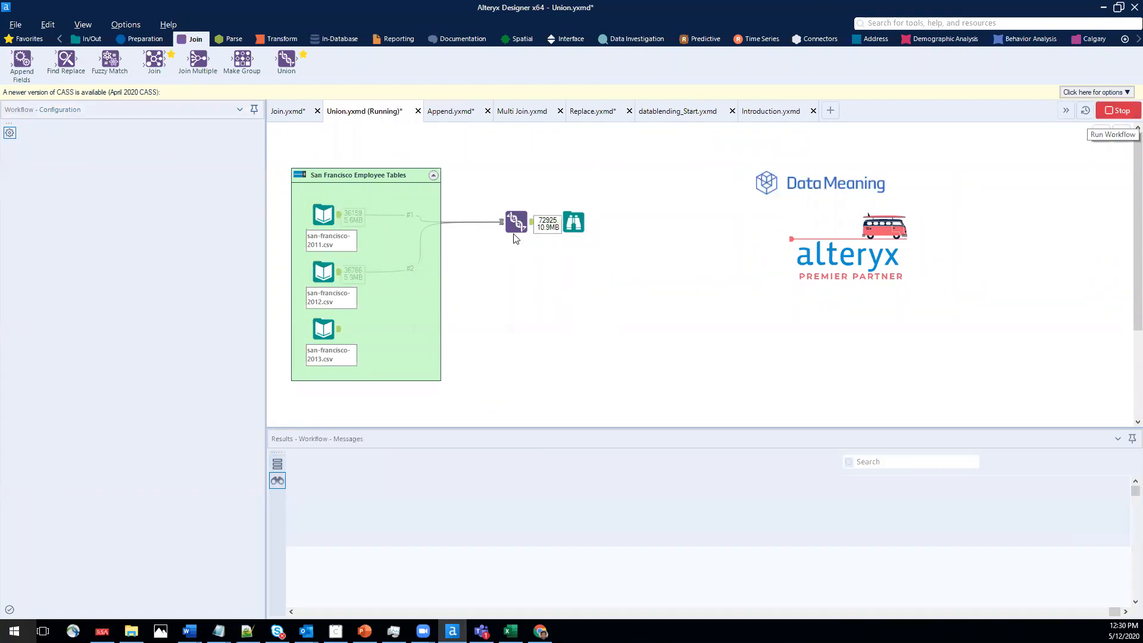
Set the workflow's canvas option for connection progress to Show.
{"action": "left_click", "coordinate": [351, 173]}
{"action": "left_click", "coordinate": [545, 161]}
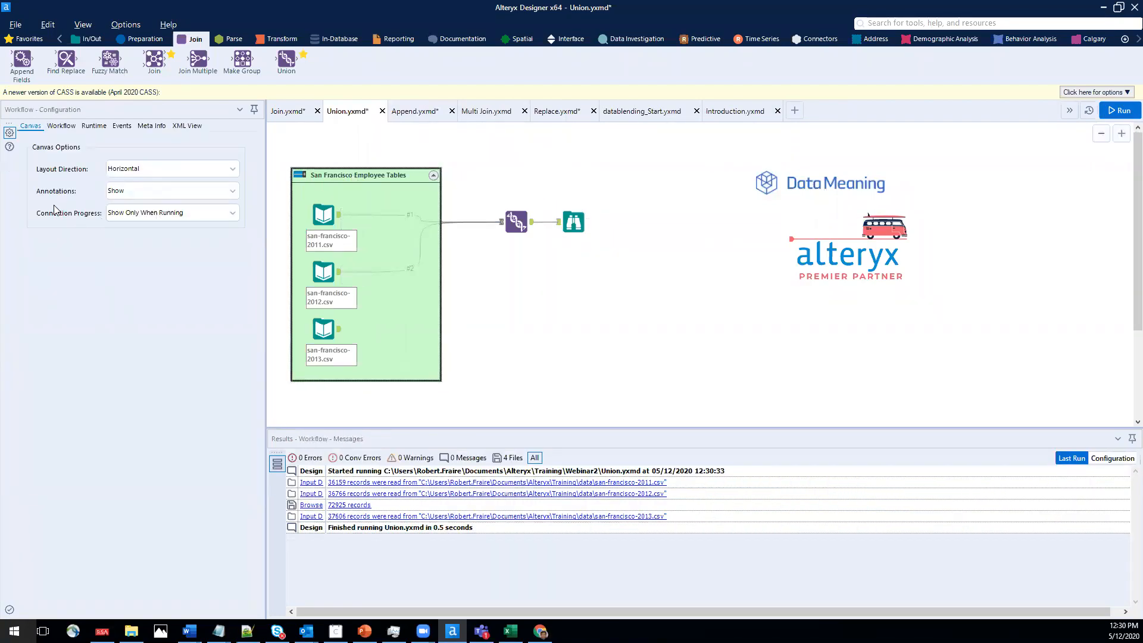
{"action": "left_click", "coordinate": [121, 217]}
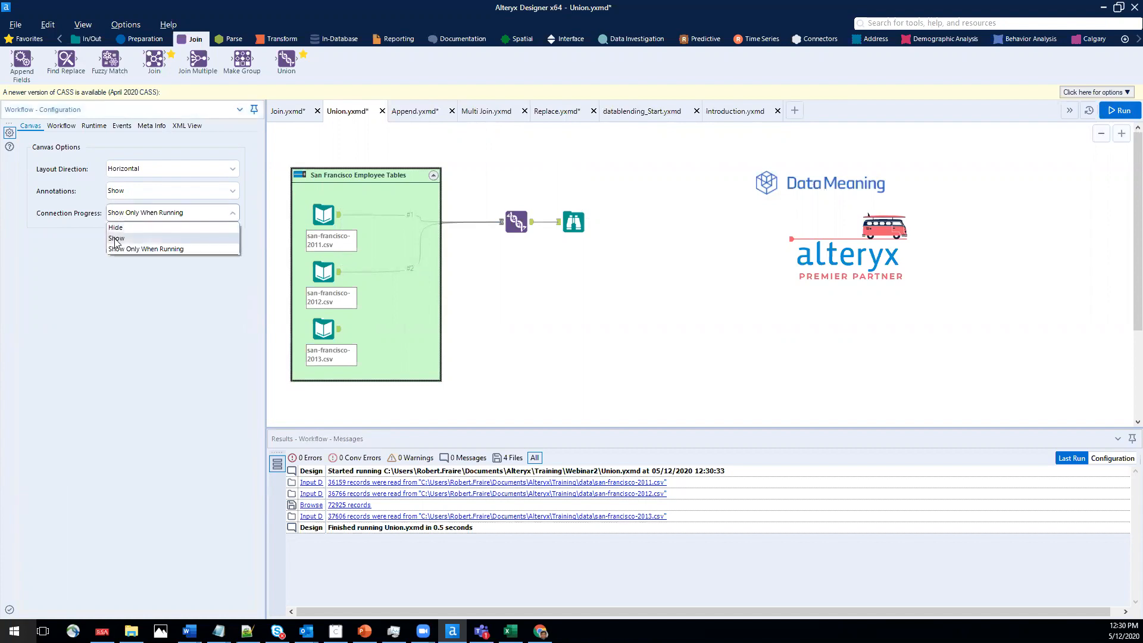
{"action": "left_click", "coordinate": [116, 240]}
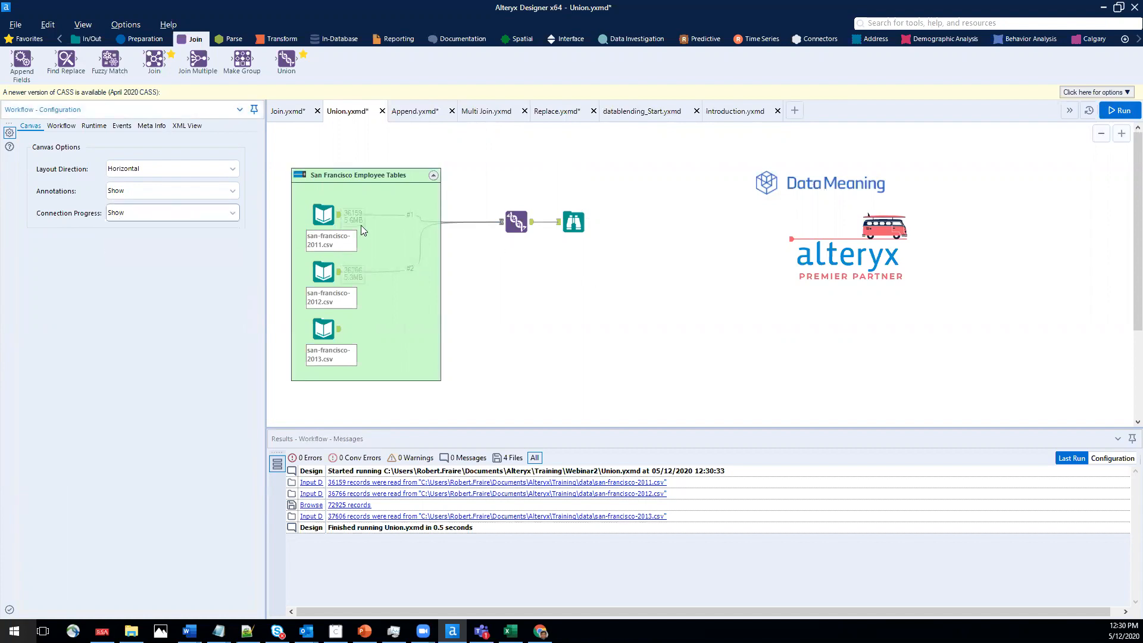
Run the workflow and compare the Browse output's records and fields with the san-francisco-2011.csv and san-francisco-2012.csv inputs.
{"action": "left_click", "coordinate": [1115, 113]}
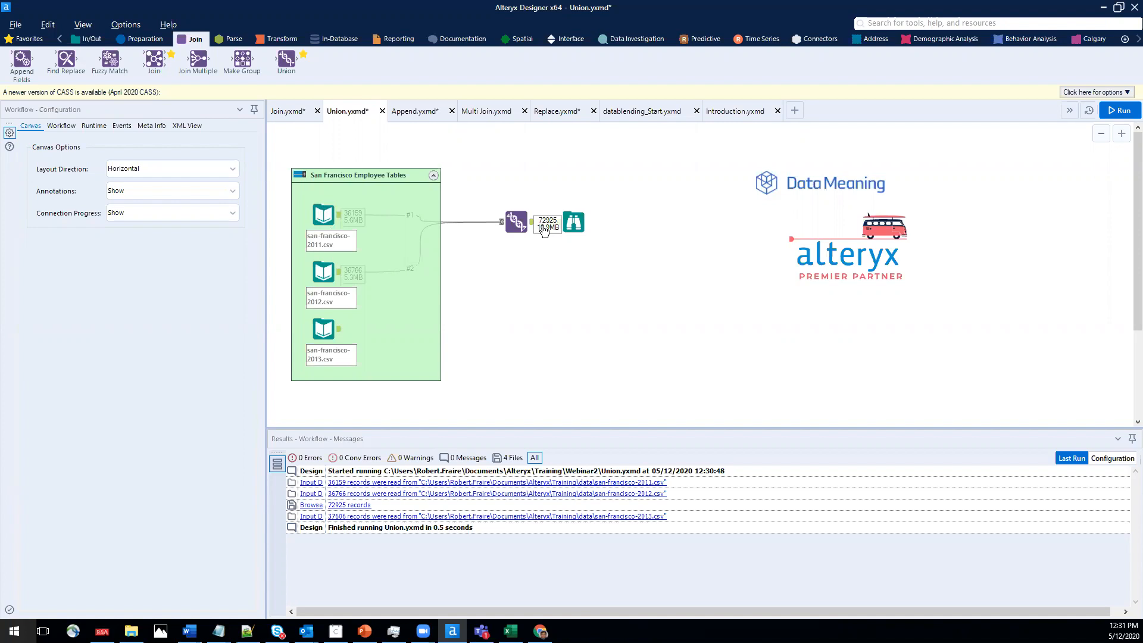
{"action": "left_click", "coordinate": [575, 223]}
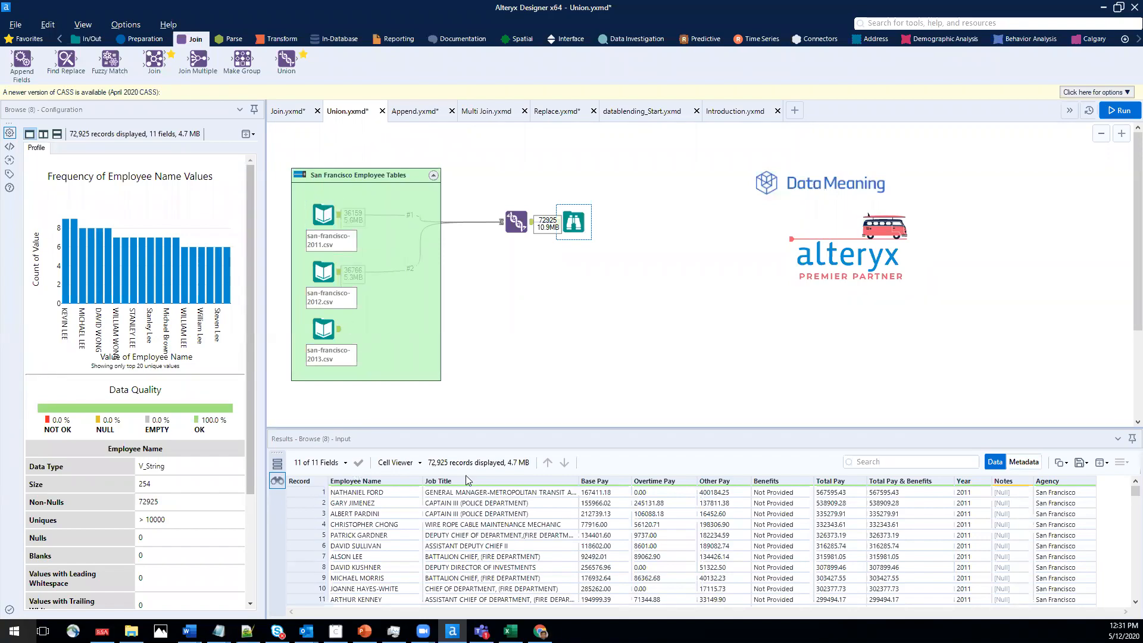
{"action": "left_click", "coordinate": [328, 215]}
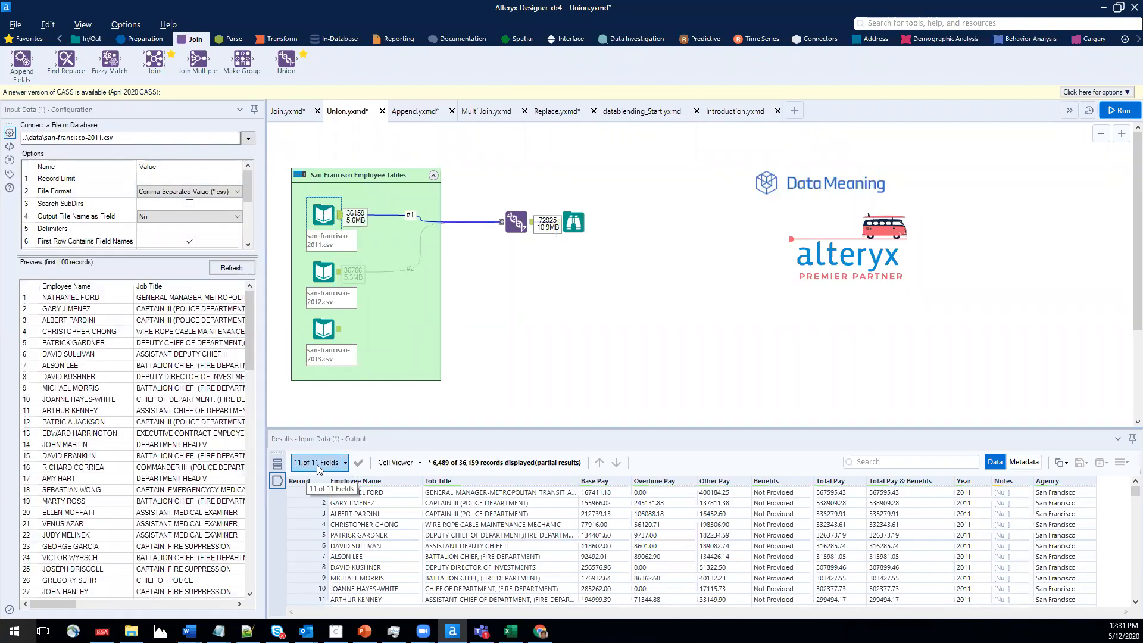
{"action": "left_click", "coordinate": [322, 267]}
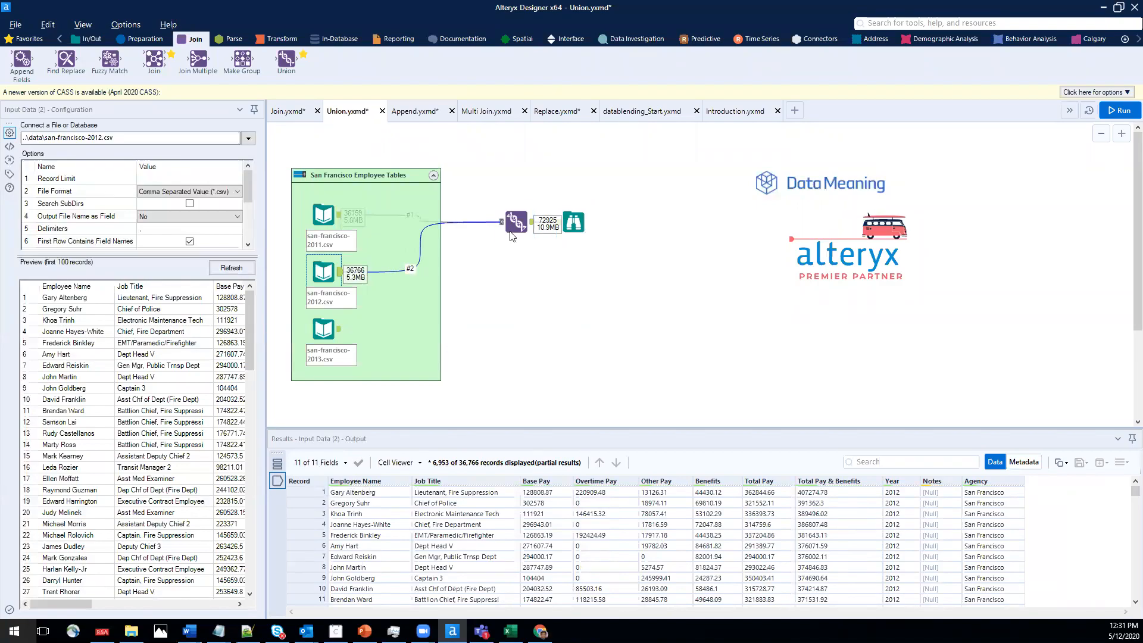
Connect the san-francisco-2013.csv input to the Union tool and run the workflow.
{"action": "left_click", "coordinate": [327, 336]}
{"action": "left_click_drag", "start_coordinate": [341, 331], "coordinate": [500, 222]}
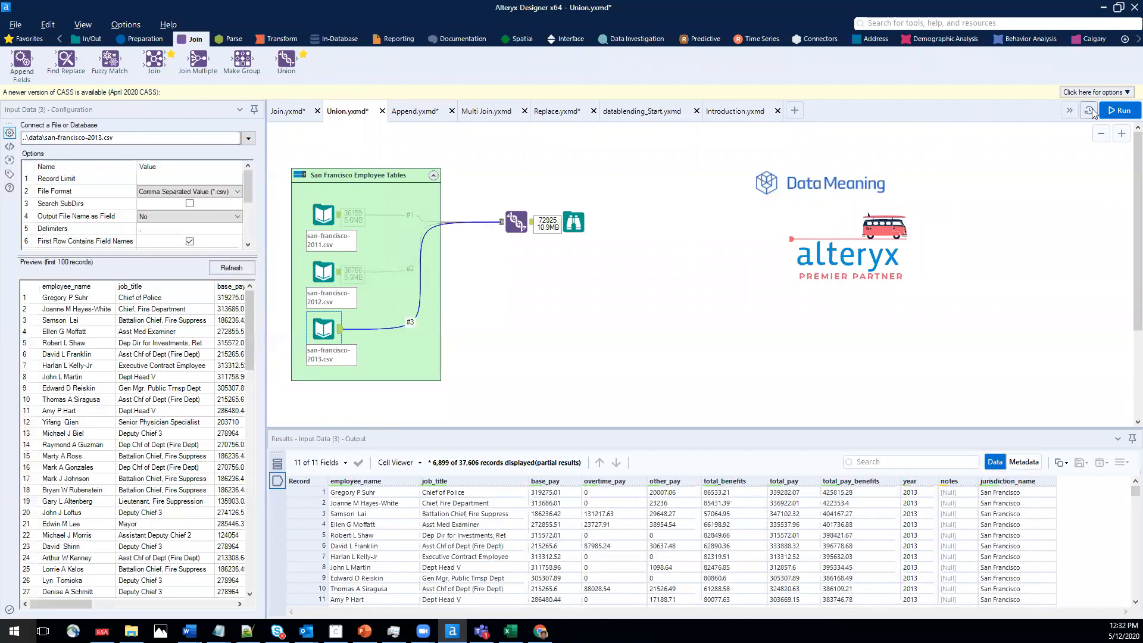
{"action": "left_click", "coordinate": [1118, 110]}
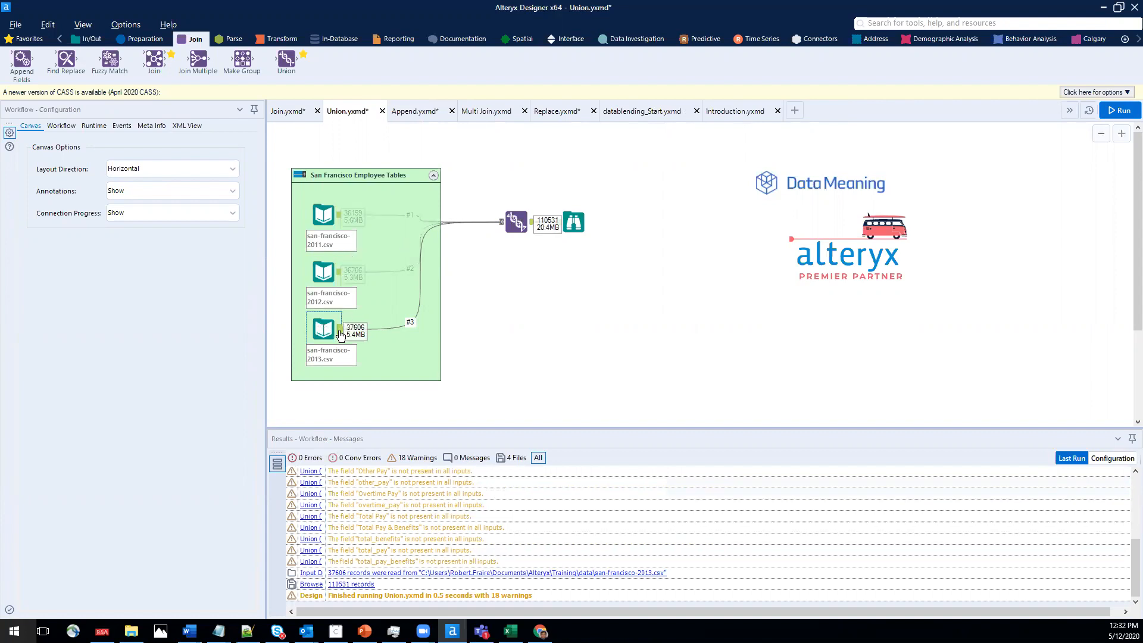
Compare the field count of the Browse output with the output data of the san-francisco-2013.csv input.
{"action": "left_click", "coordinate": [568, 233]}
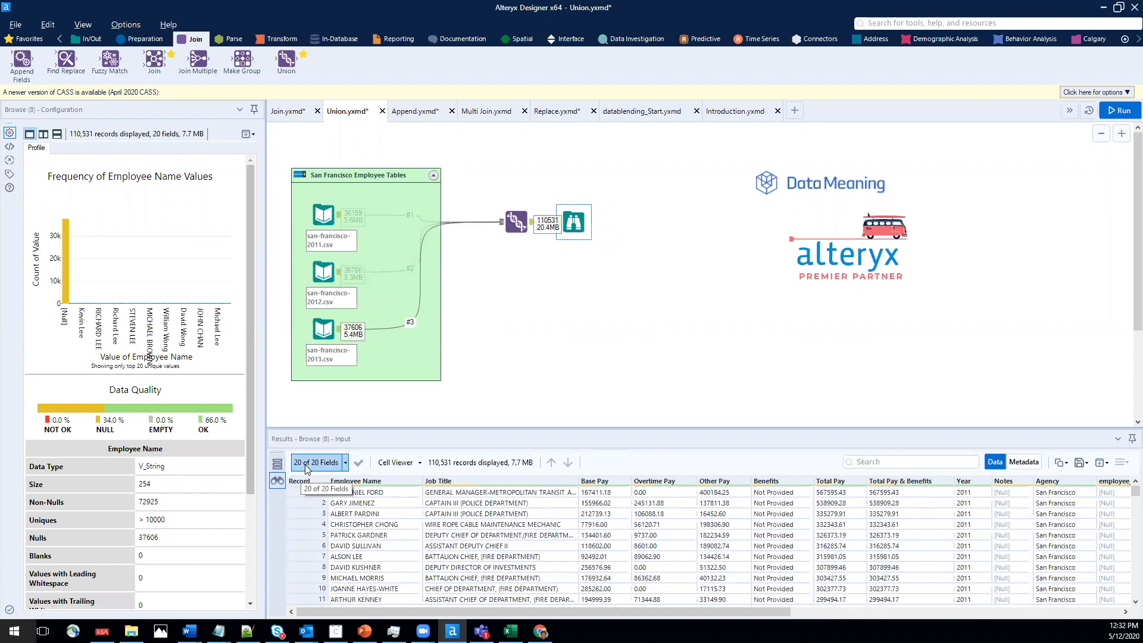
{"action": "left_click", "coordinate": [323, 329]}
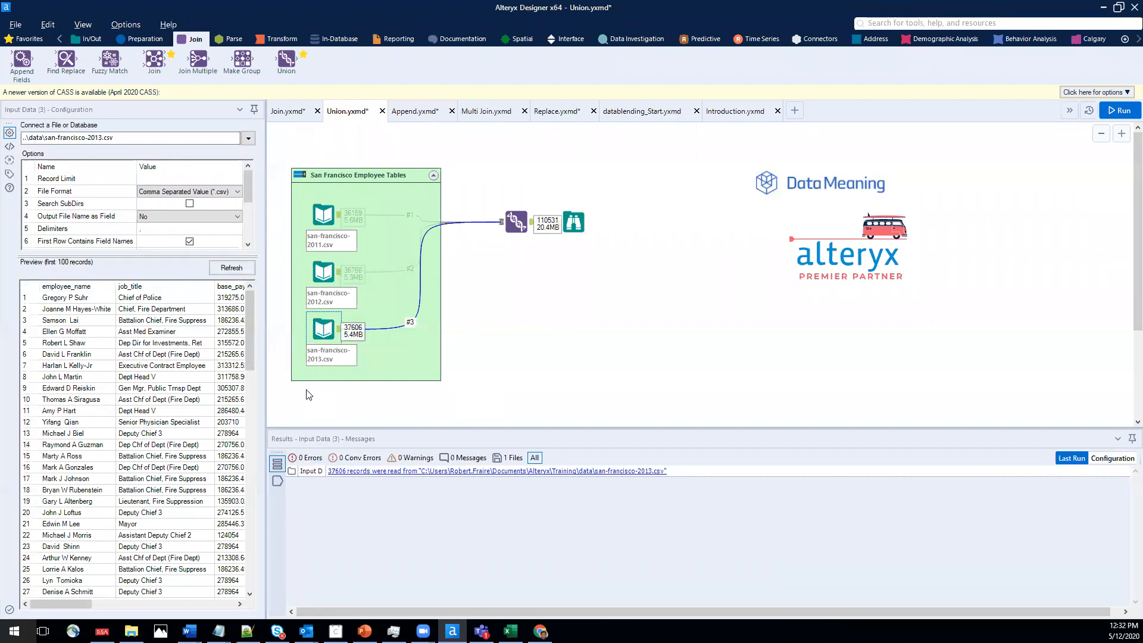
{"action": "left_click", "coordinate": [277, 480]}
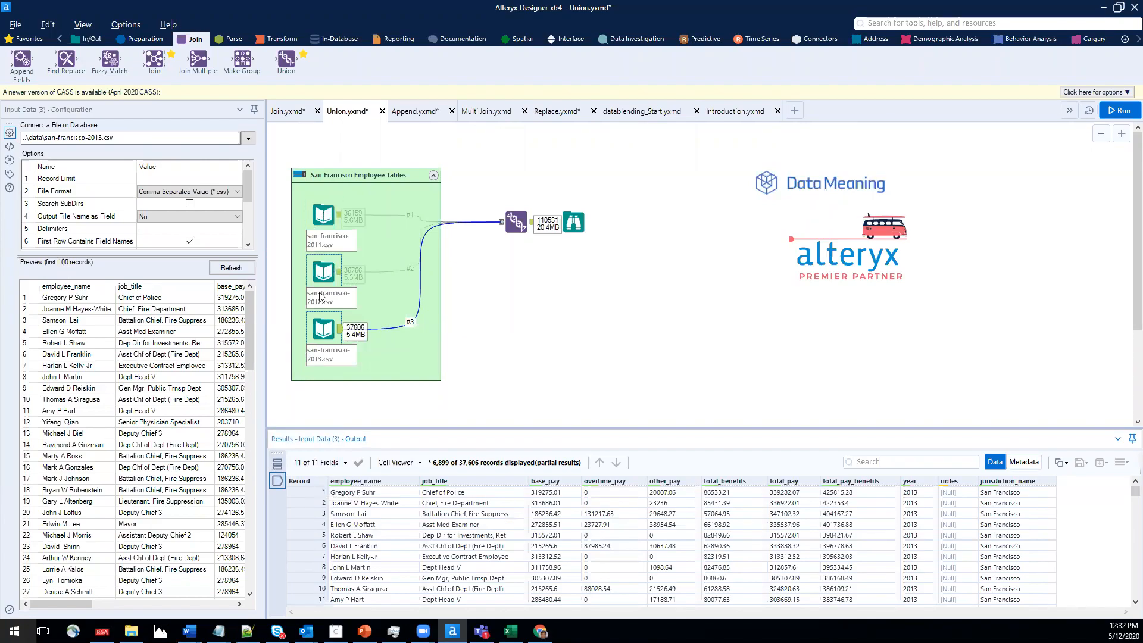
Examine the Browse output for how 2011 and 2013 records fill the differently named columns, and check the san-francisco-2013.csv field names.
{"action": "left_click", "coordinate": [580, 221]}
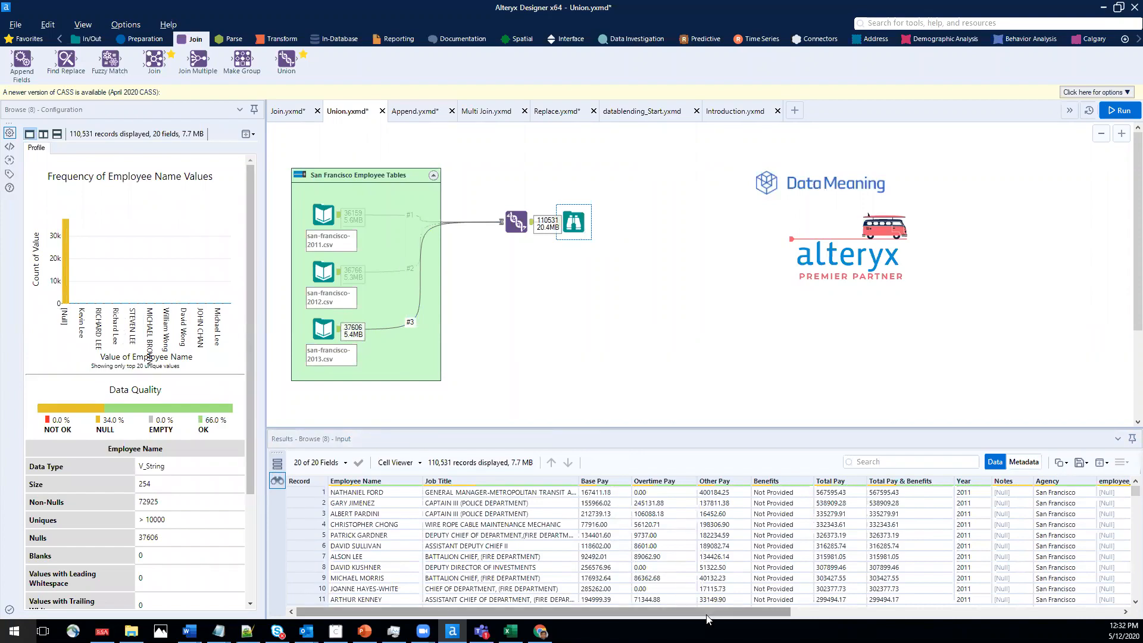
{"action": "left_click_drag", "start_coordinate": [708, 613], "coordinate": [904, 612]}
{"action": "left_click", "coordinate": [652, 493]}
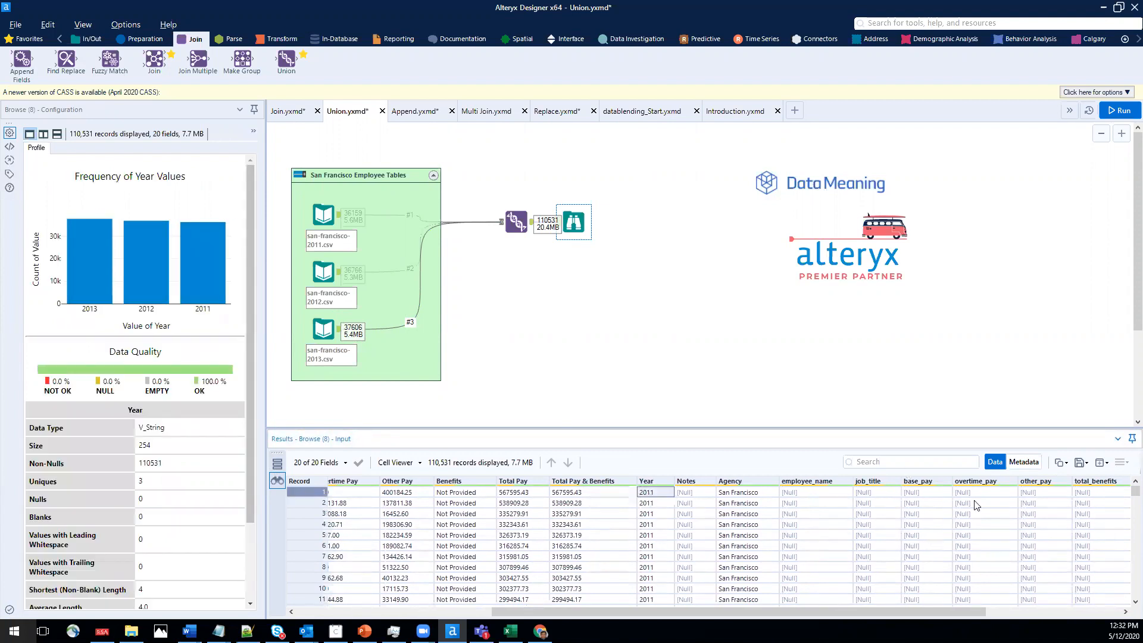
{"action": "mouse_move", "coordinate": [821, 487]}
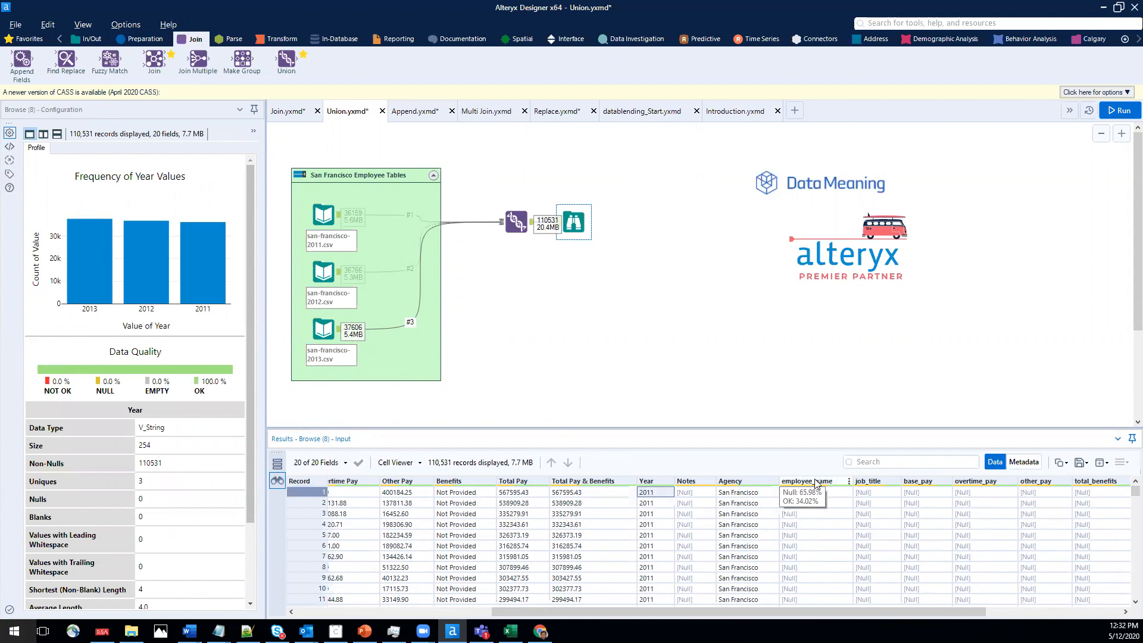
{"action": "mouse_move", "coordinate": [869, 487]}
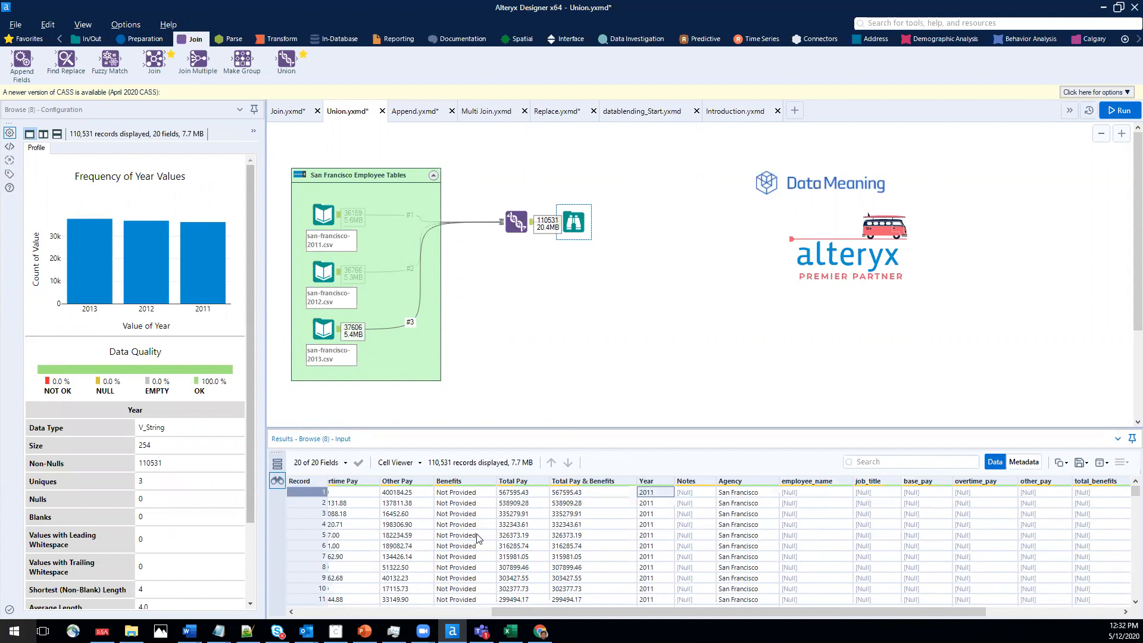
{"action": "left_click_drag", "start_coordinate": [1134, 491], "coordinate": [1127, 568]}
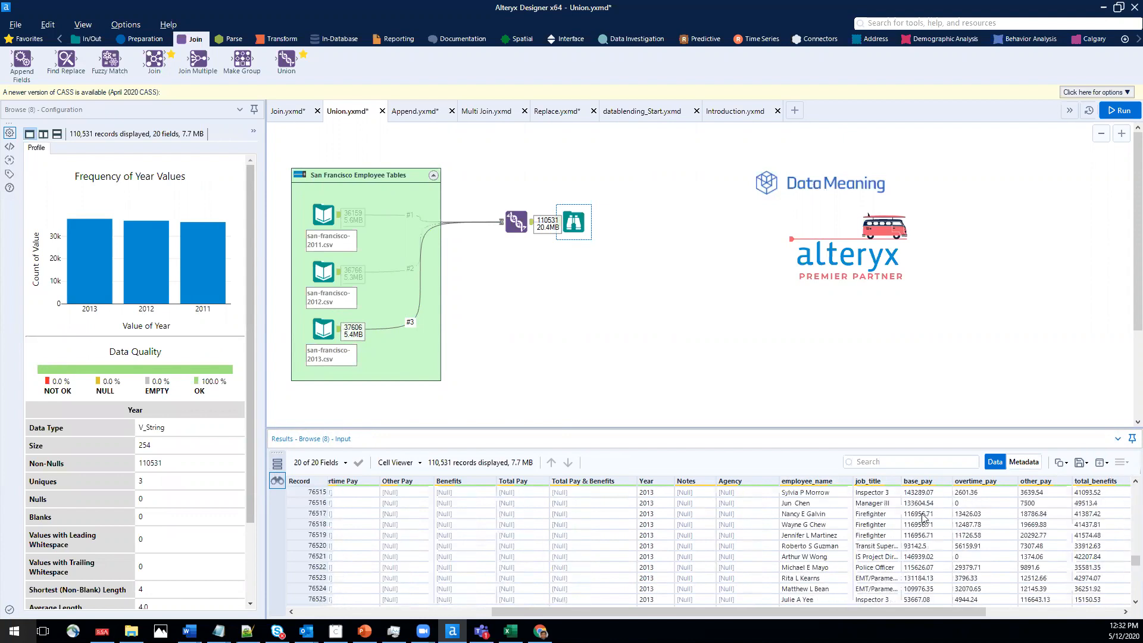
{"action": "left_click", "coordinate": [816, 535]}
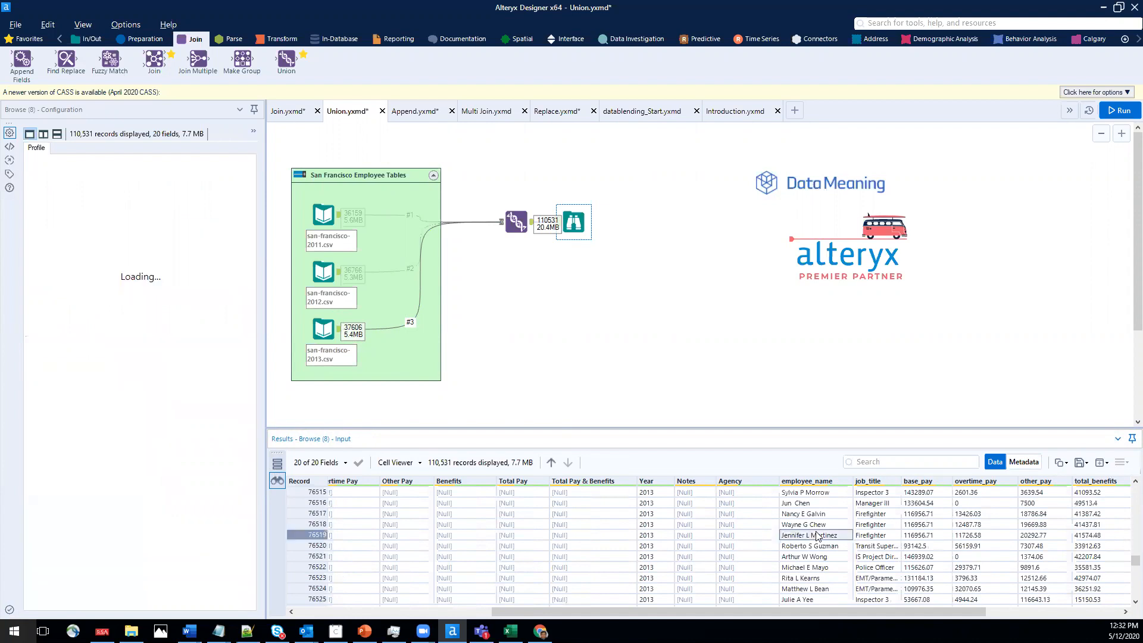
{"action": "left_click", "coordinate": [645, 537]}
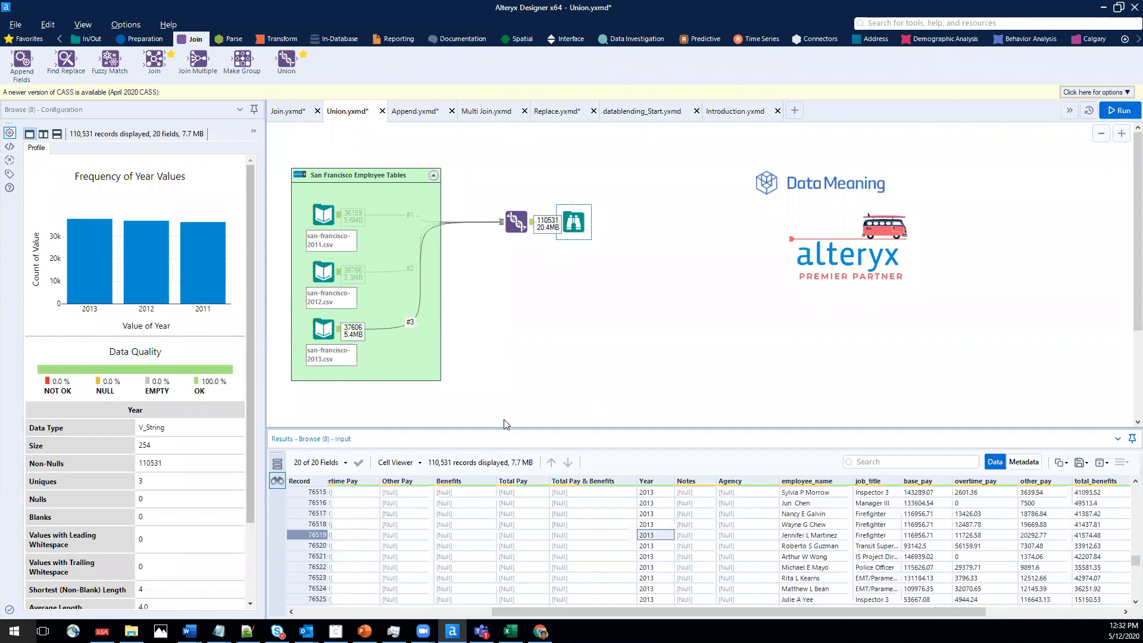
{"action": "left_click", "coordinate": [321, 329]}
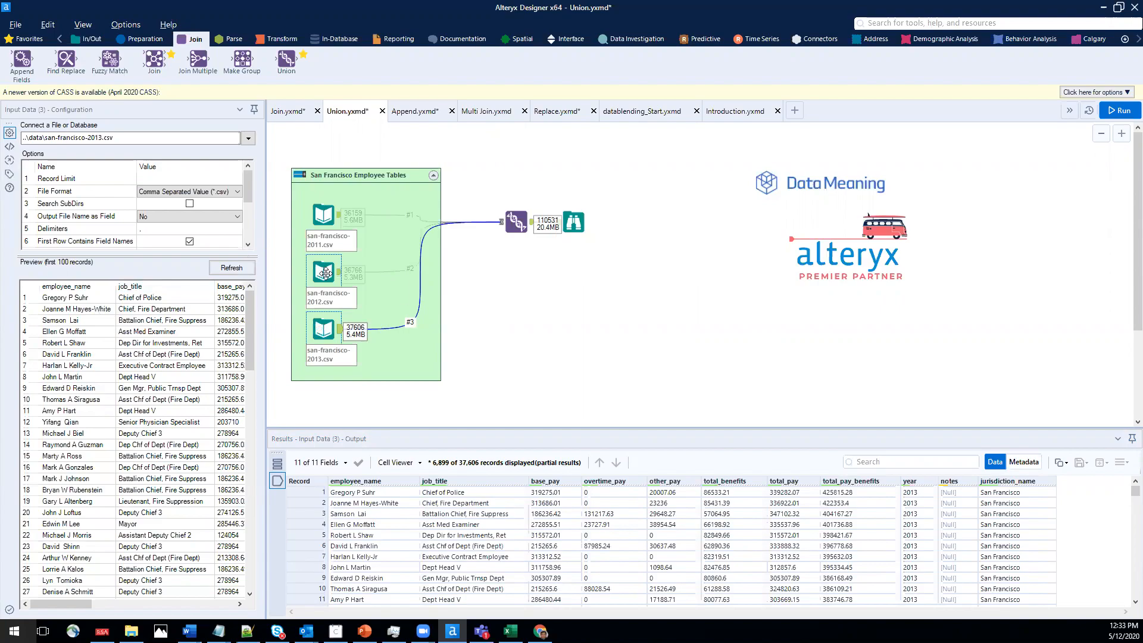
Set the Union tool to Auto Config by Position and run the workflow.
{"action": "left_click", "coordinate": [515, 223]}
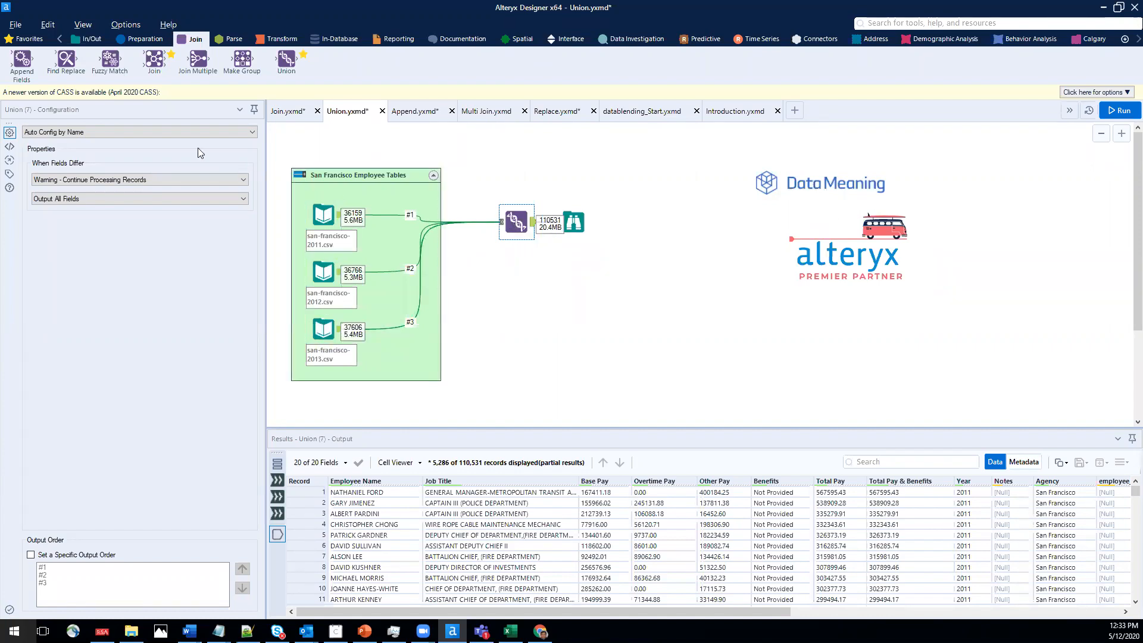
{"action": "left_click", "coordinate": [78, 131]}
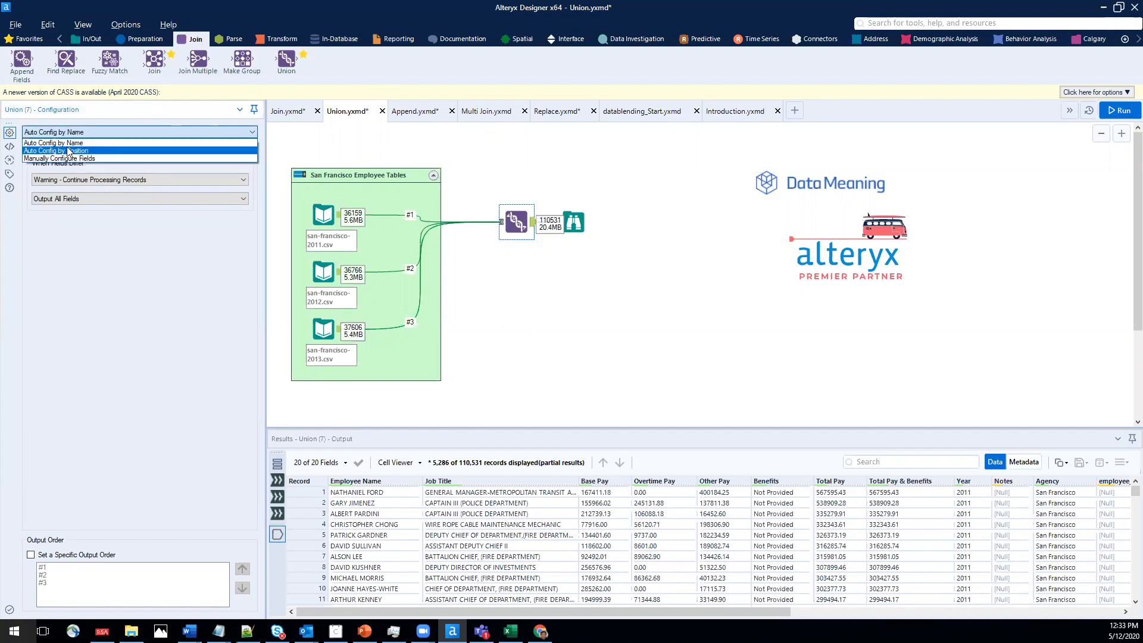
{"action": "left_click", "coordinate": [69, 151]}
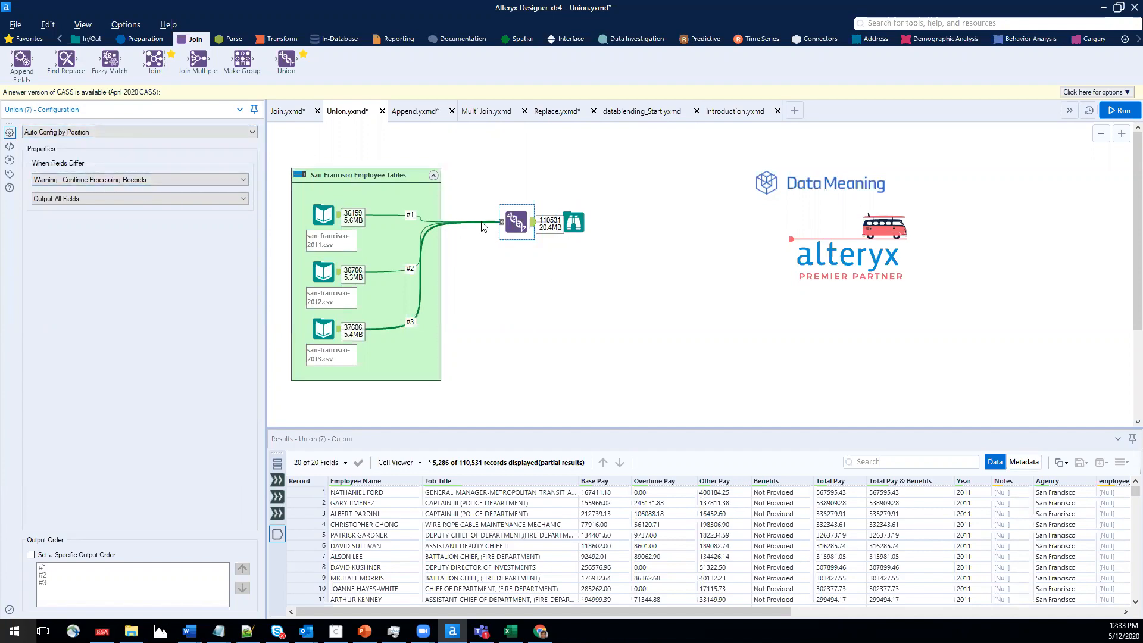
{"action": "left_click", "coordinate": [1119, 110]}
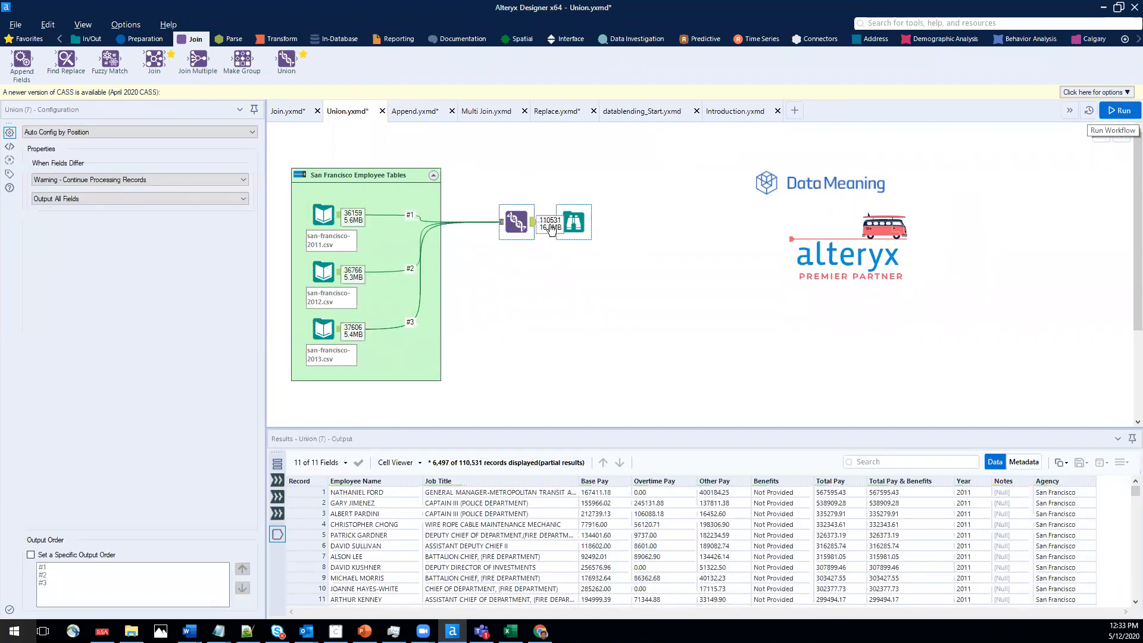
Inspect the Browse output down to the 2013 records to check how their fields line up by position.
{"action": "left_click", "coordinate": [575, 229]}
{"action": "left_click", "coordinate": [575, 228]}
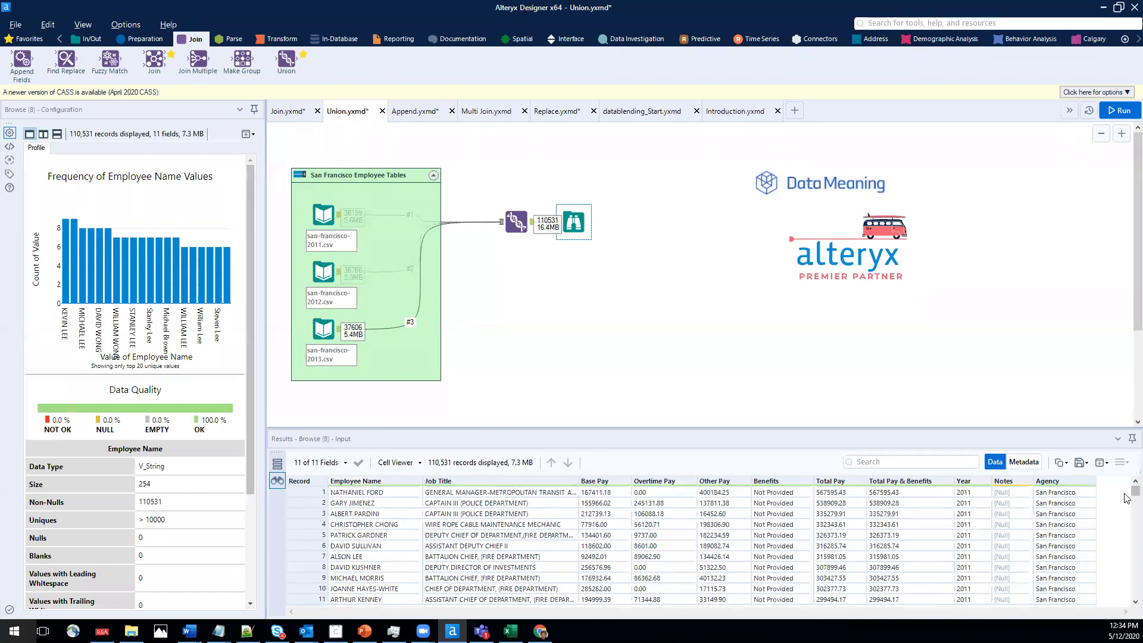
{"action": "left_click_drag", "start_coordinate": [1125, 494], "coordinate": [1126, 584]}
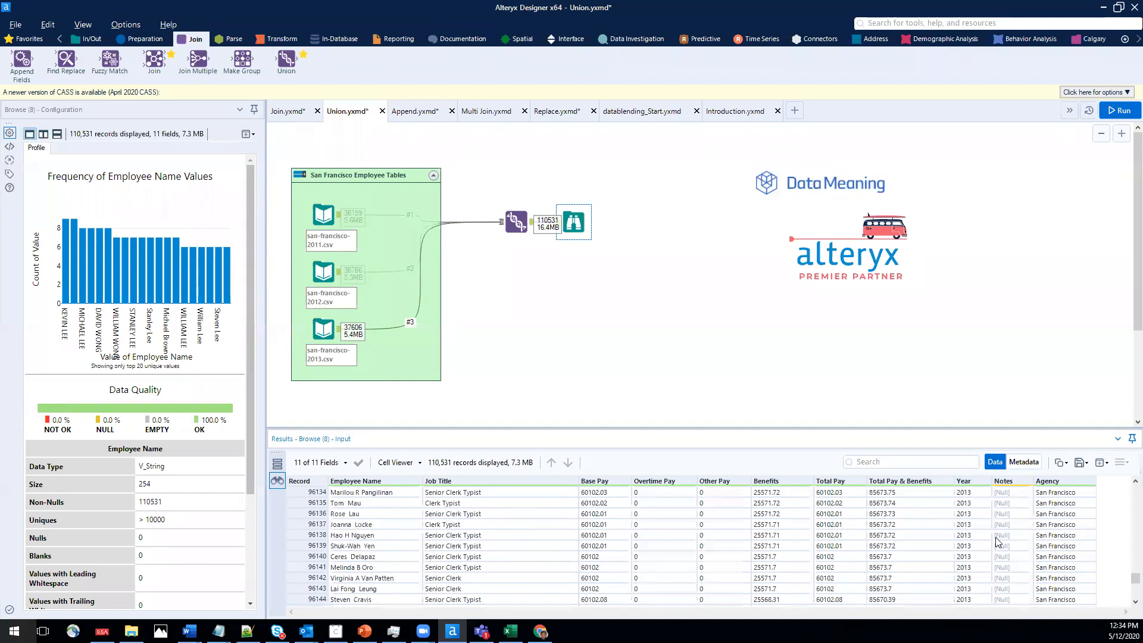
Switch the Union tool to Manually Configure Fields and review how the three inputs' fields are assigned to output columns.
{"action": "left_click", "coordinate": [517, 225]}
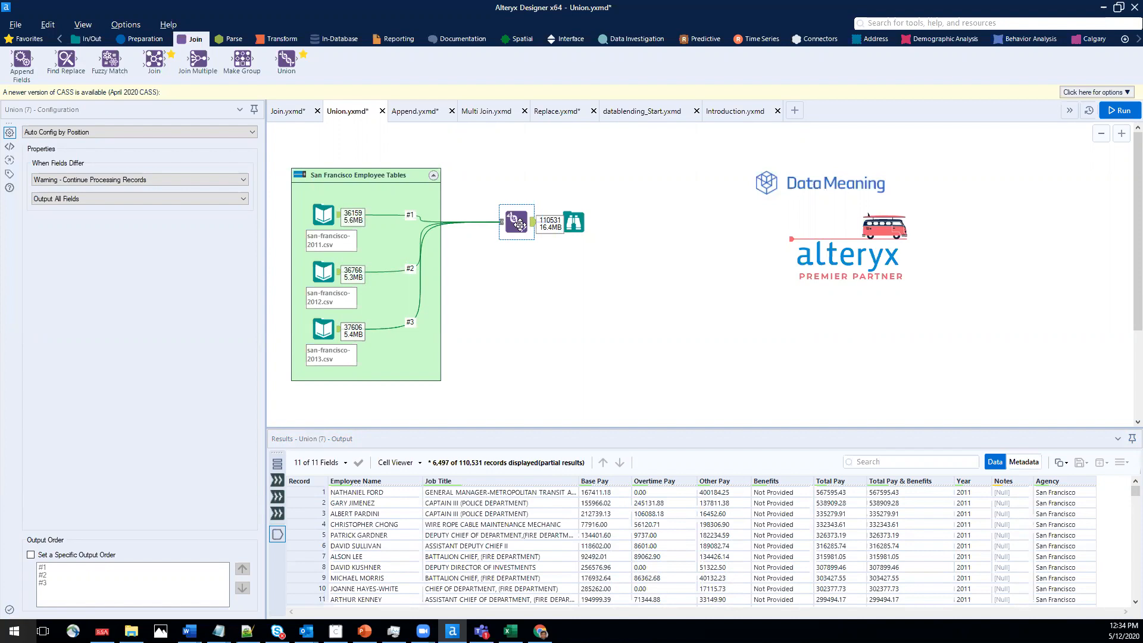
{"action": "left_click", "coordinate": [252, 134]}
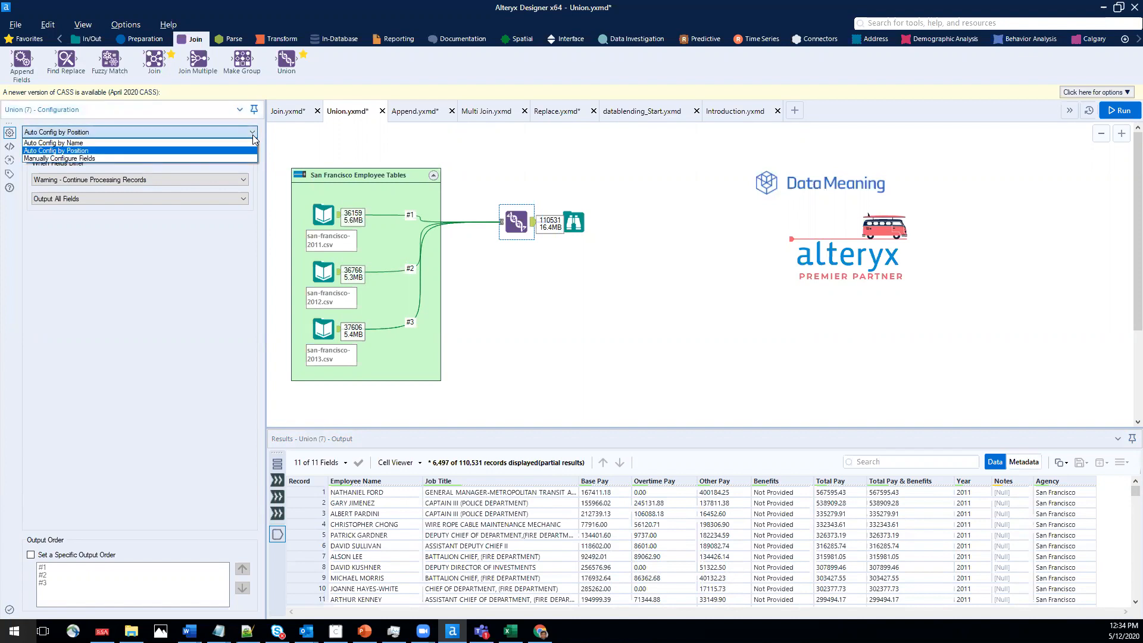
{"action": "left_click", "coordinate": [238, 158]}
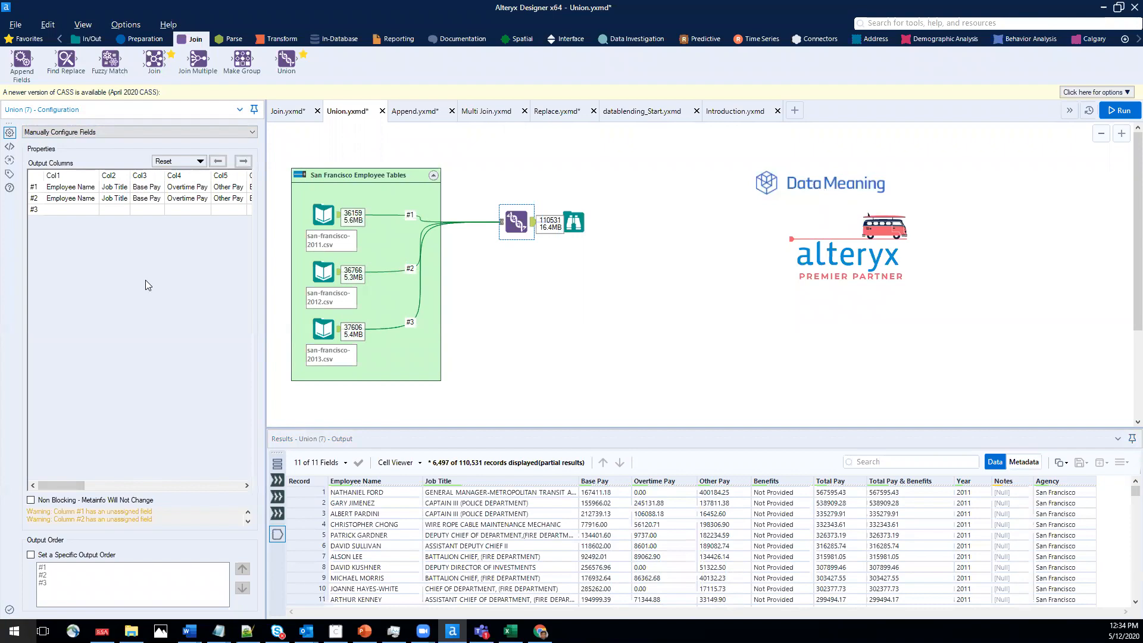
{"action": "left_click_drag", "start_coordinate": [60, 483], "coordinate": [112, 484]}
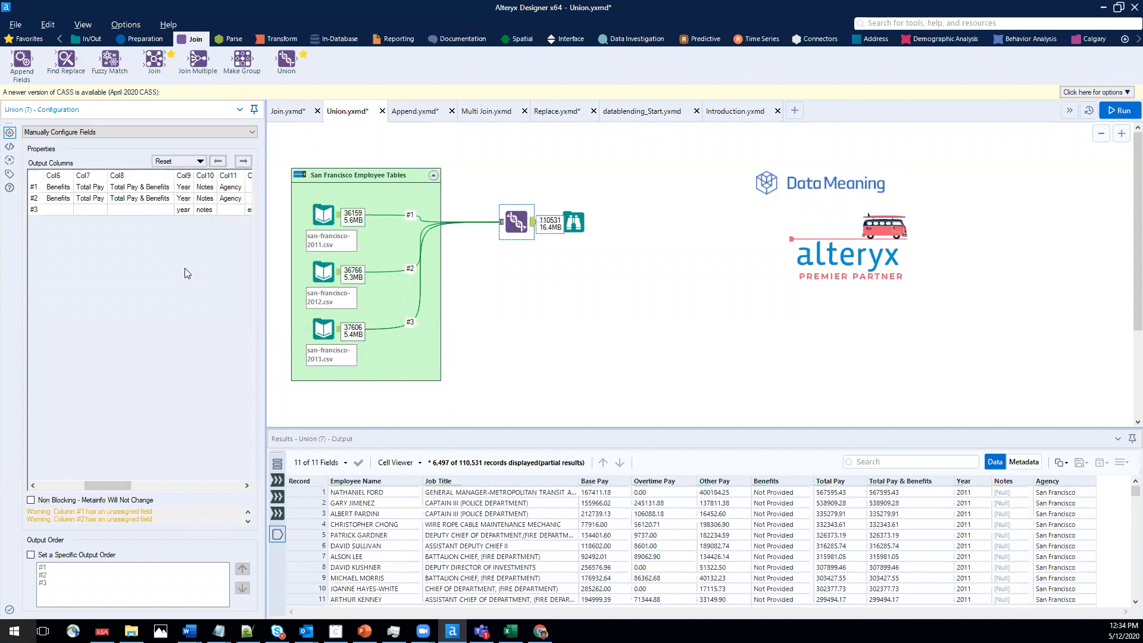
{"action": "left_click_drag", "start_coordinate": [117, 483], "coordinate": [148, 482]}
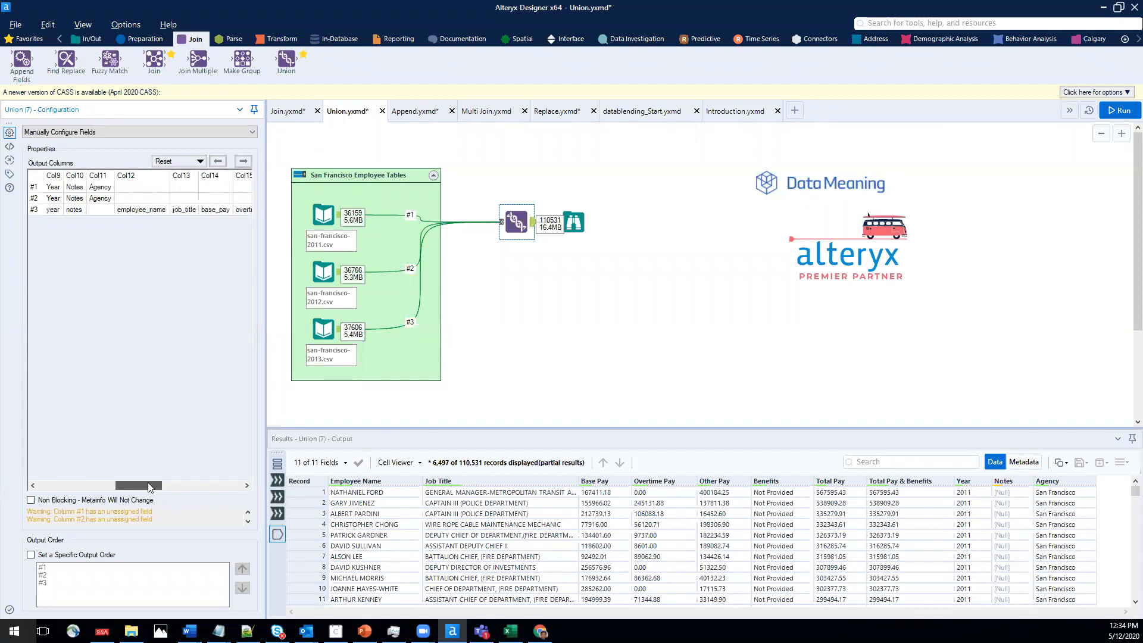
Move input #3's employee_name field into the first output column, aligned with Employee Name.
{"action": "left_click", "coordinate": [136, 213]}
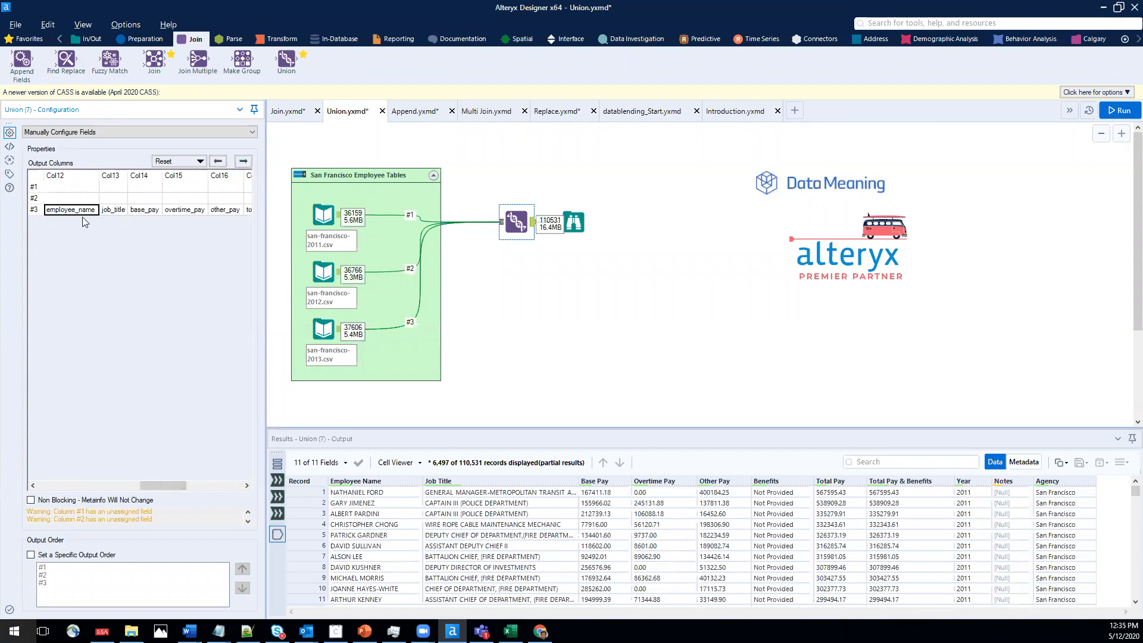
{"action": "left_click_drag", "start_coordinate": [161, 487], "coordinate": [157, 485]}
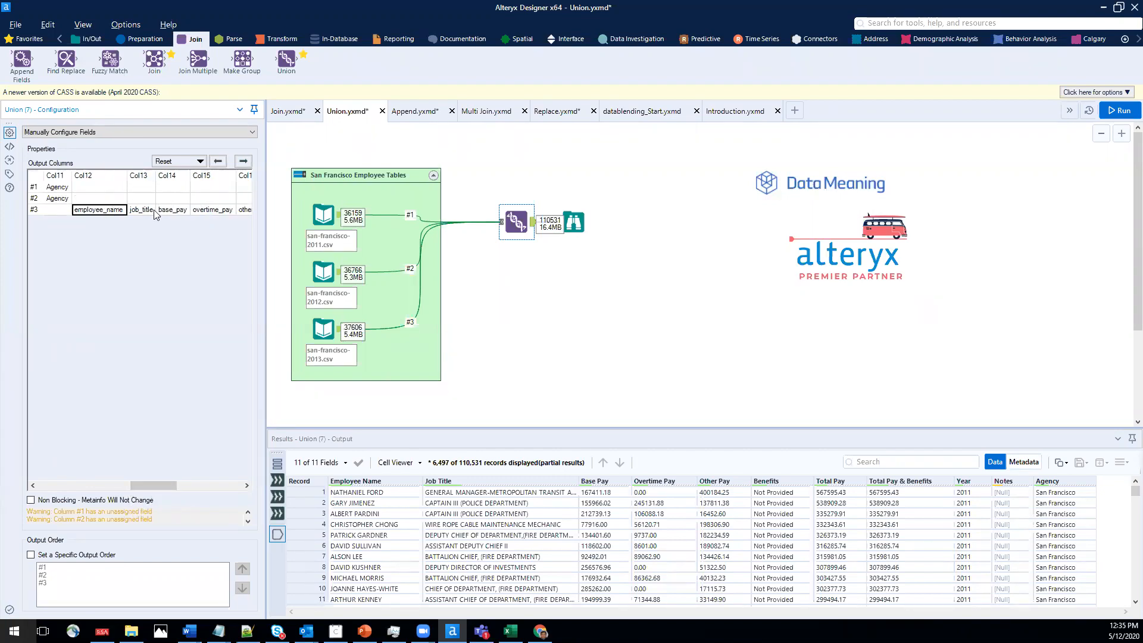
{"action": "left_click", "coordinate": [219, 161]}
{"action": "left_click", "coordinate": [218, 162]}
{"action": "left_click", "coordinate": [218, 161]}
{"action": "left_click", "coordinate": [219, 161]}
{"action": "left_click", "coordinate": [218, 162]}
{"action": "left_click", "coordinate": [219, 161]}
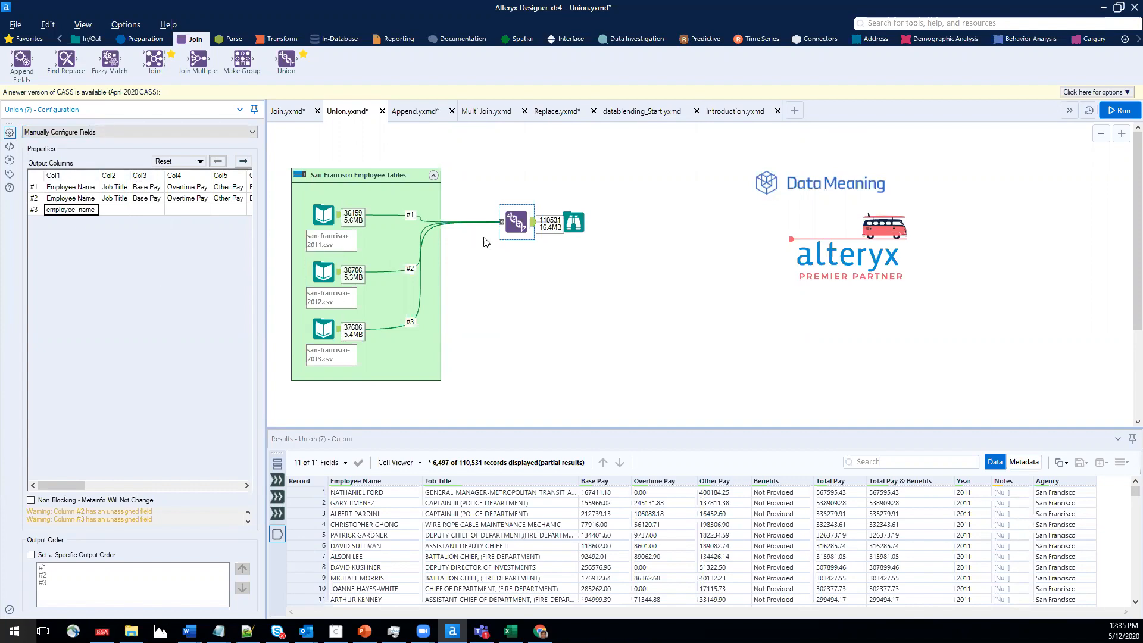
Return the Union tool to Auto Config by Position, run the workflow and view the Browse output.
{"action": "left_click", "coordinate": [76, 134]}
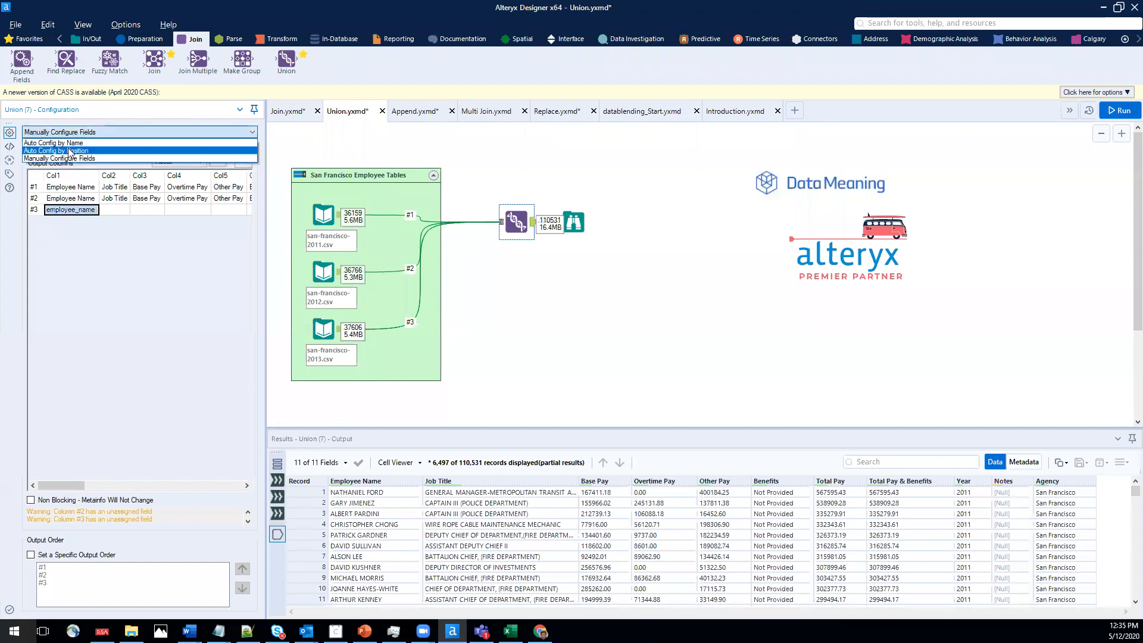
{"action": "left_click", "coordinate": [70, 147]}
{"action": "left_click", "coordinate": [1123, 112]}
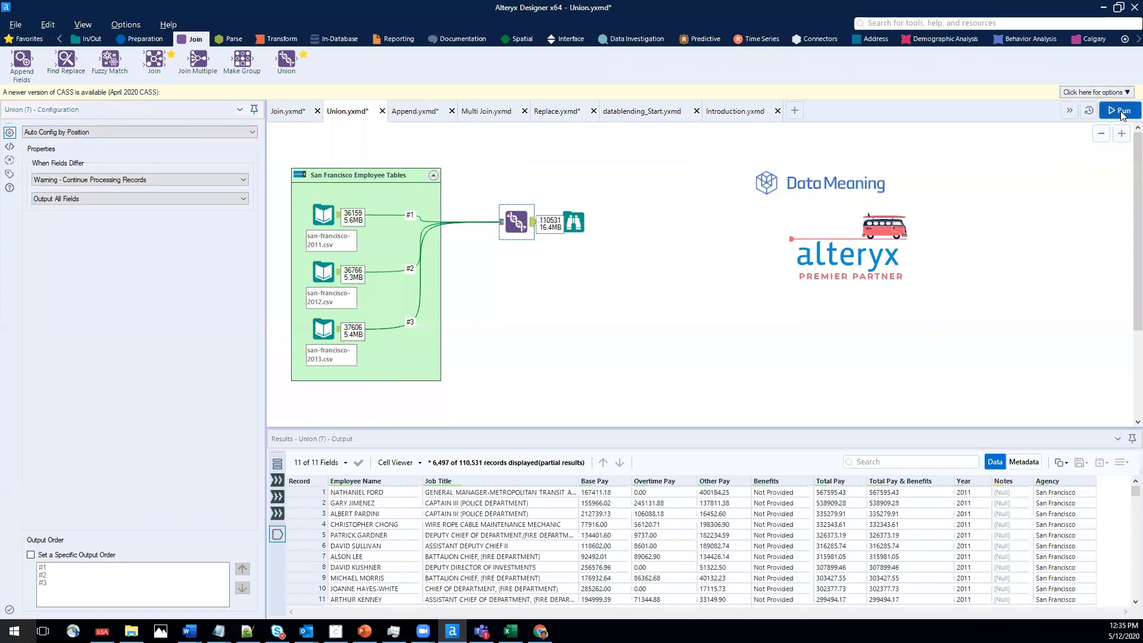
{"action": "left_click", "coordinate": [573, 231]}
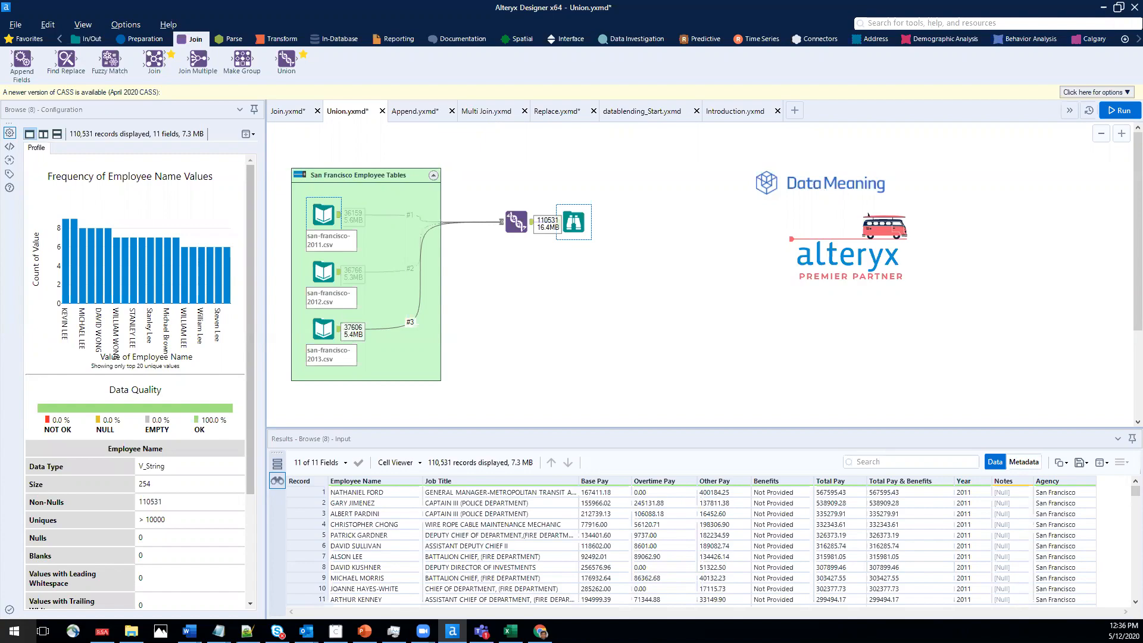
Switch to the Append.yxmd workflow.
{"action": "left_click", "coordinate": [417, 112]}
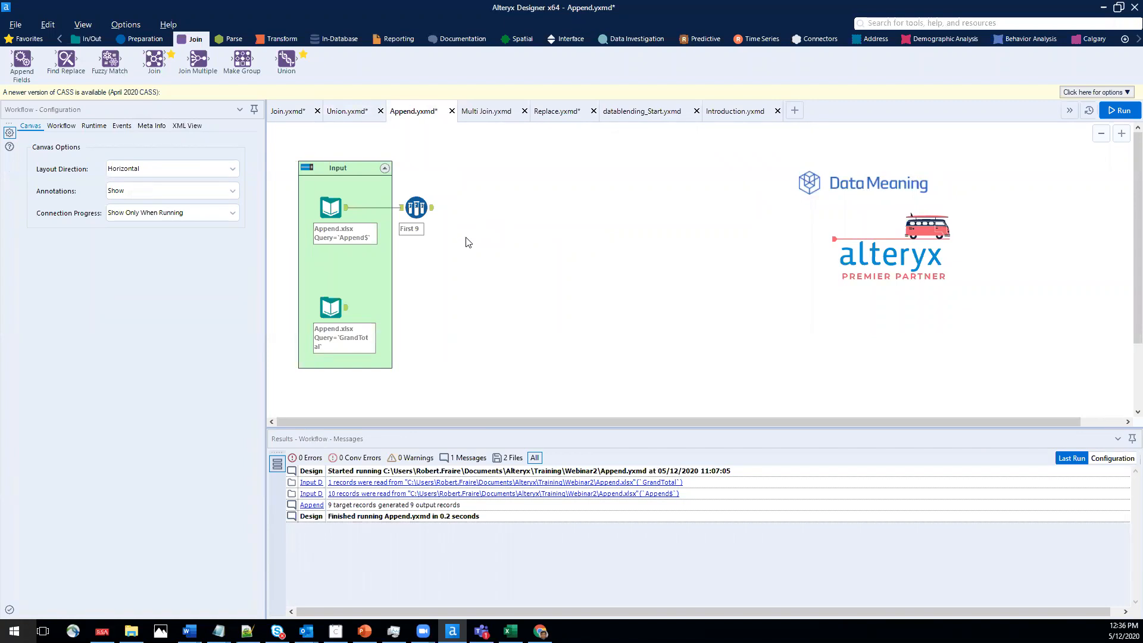
Review the data of the Append$ input, the GrandTotal input and the Sample tool that keeps the first 9 rows.
{"action": "left_click", "coordinate": [329, 209]}
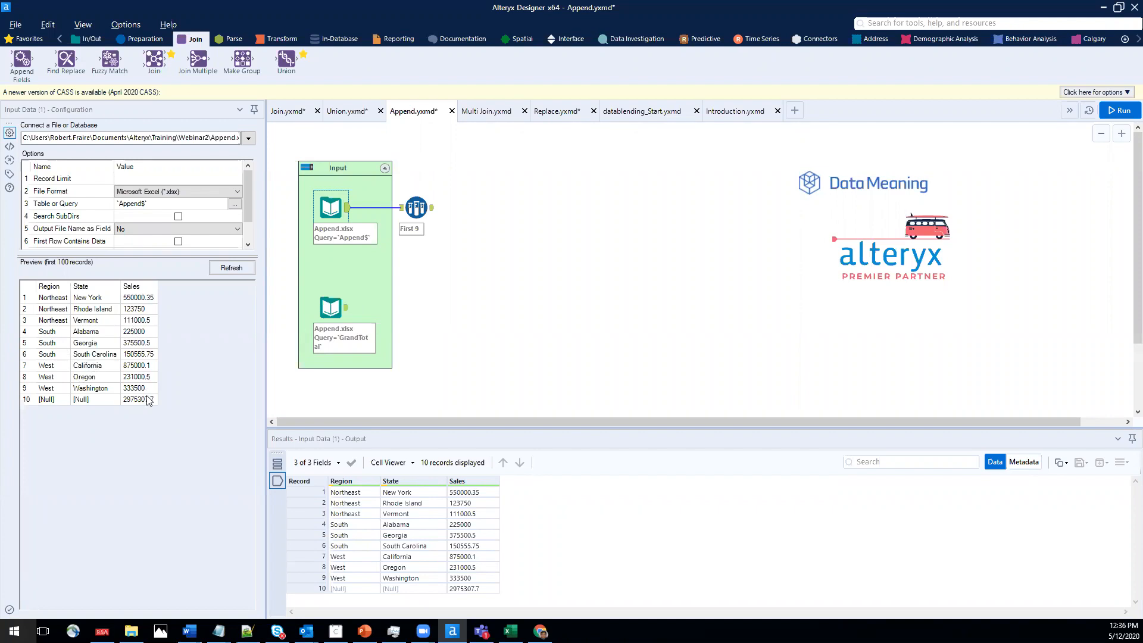
{"action": "left_click", "coordinate": [329, 308]}
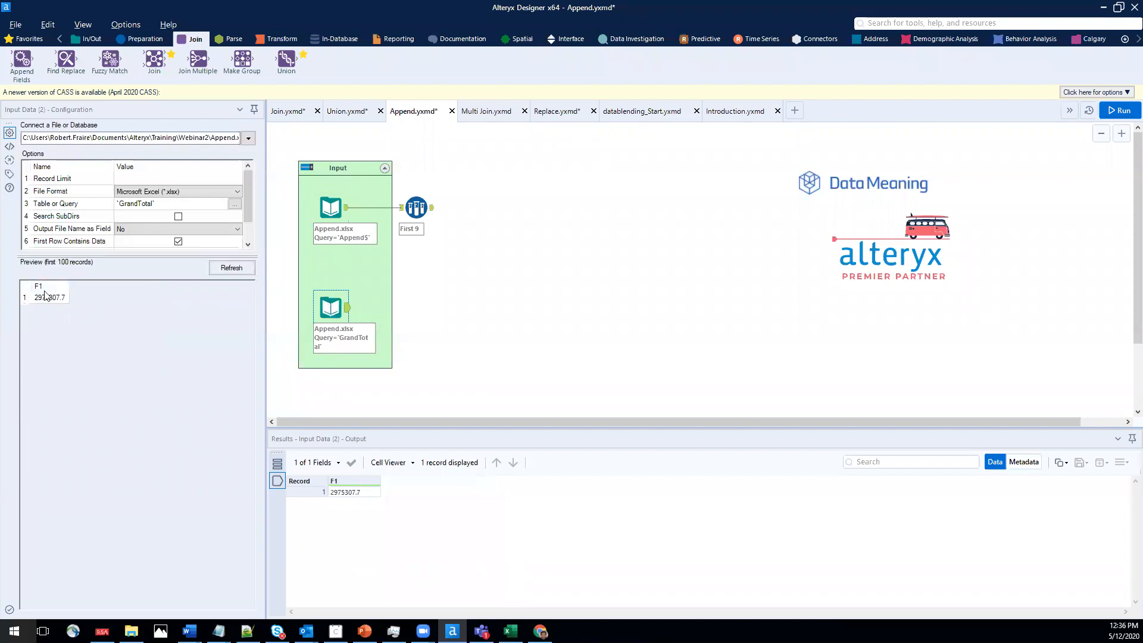
{"action": "left_click", "coordinate": [330, 206]}
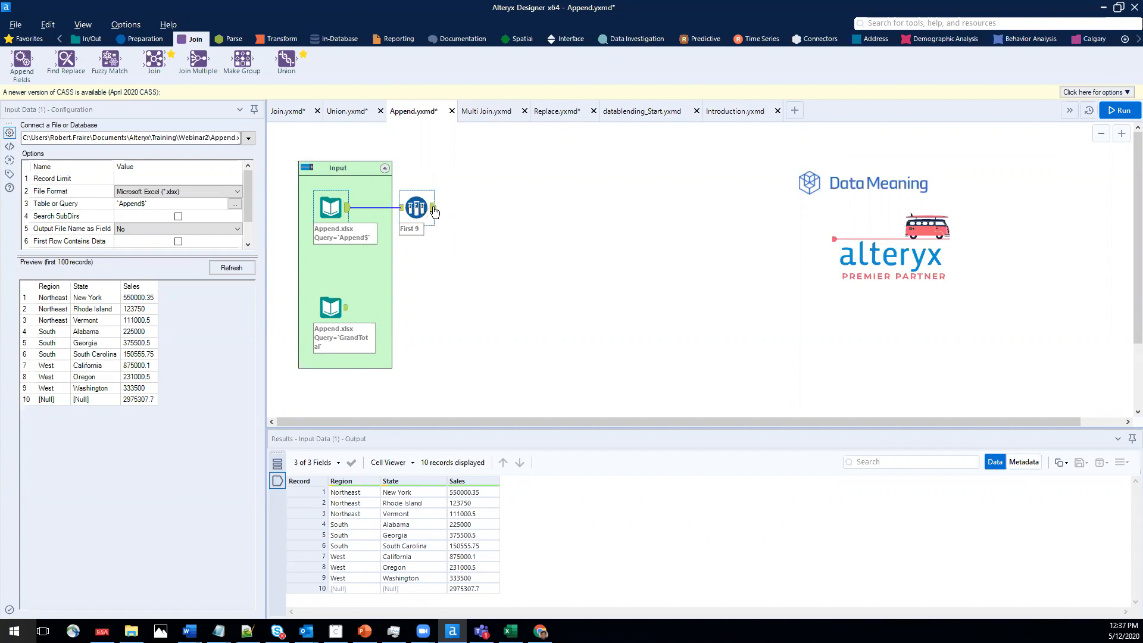
{"action": "left_click", "coordinate": [433, 210]}
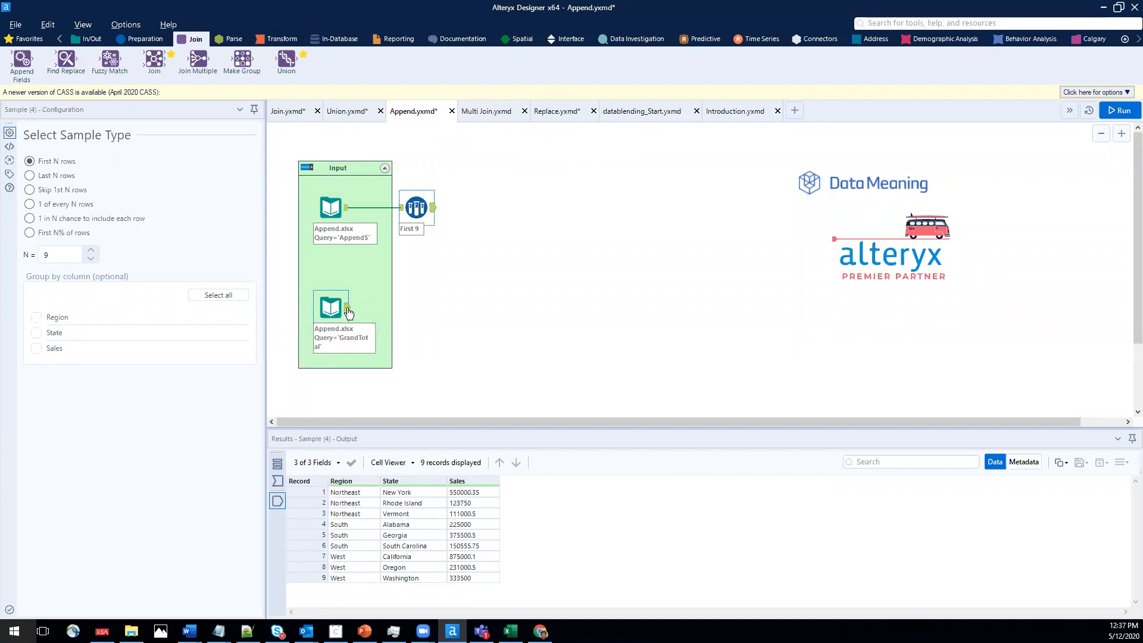
{"action": "left_click", "coordinate": [340, 309]}
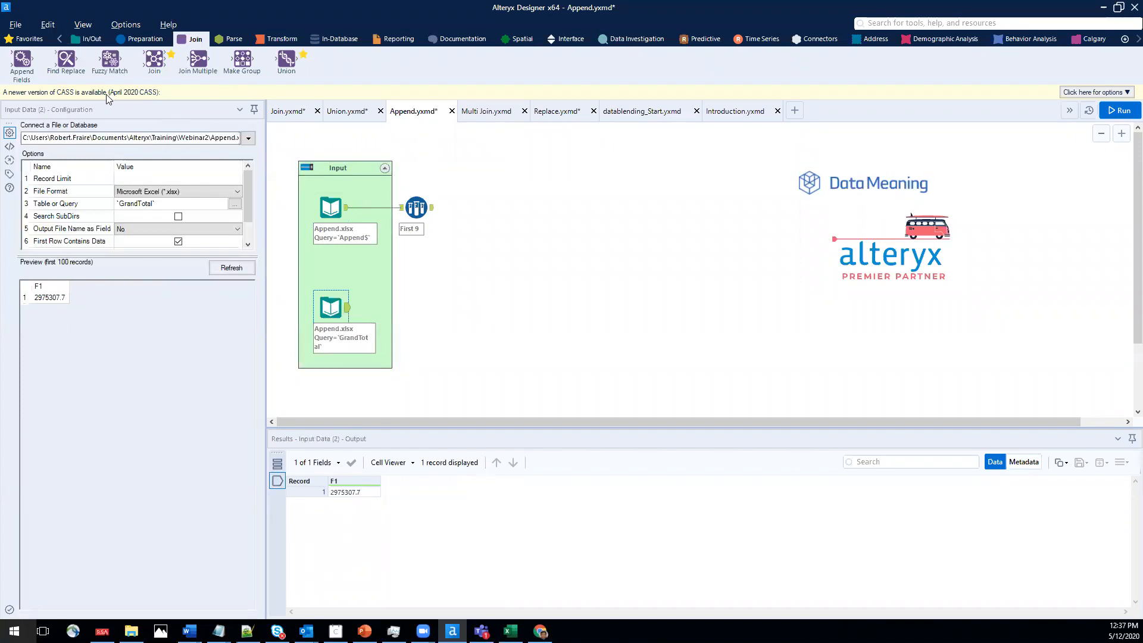
Add an Append Fields tool with the Sample output as target and GrandTotal as source, renaming field F1 to Total Sales.
{"action": "left_click_drag", "start_coordinate": [21, 59], "coordinate": [503, 249]}
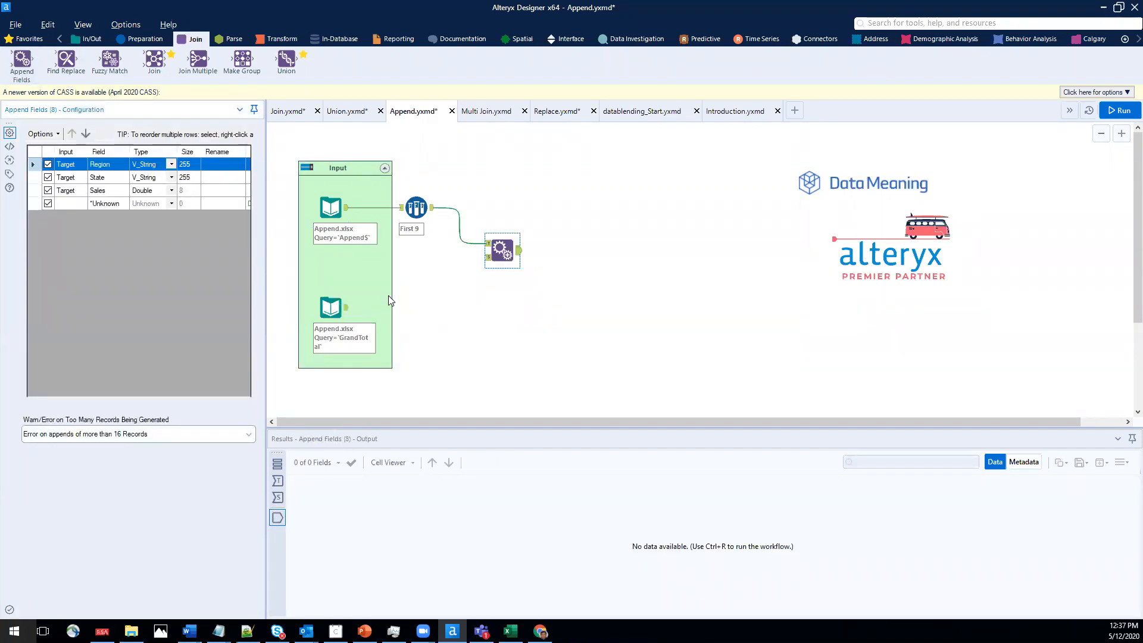
{"action": "left_click", "coordinate": [488, 244]}
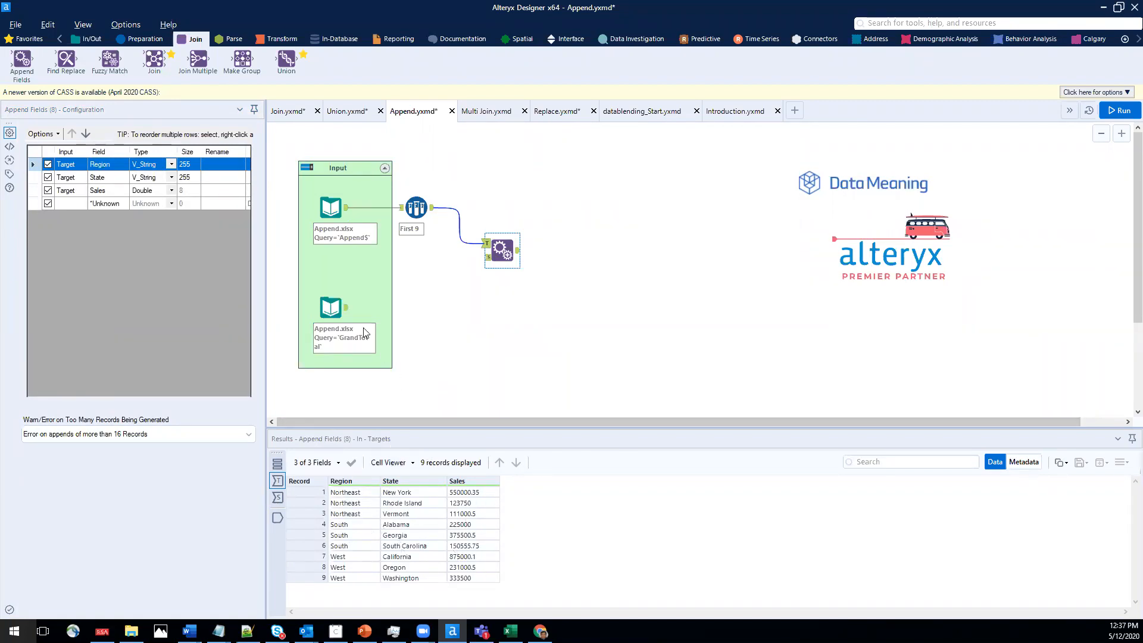
{"action": "left_click_drag", "start_coordinate": [347, 308], "coordinate": [497, 278]}
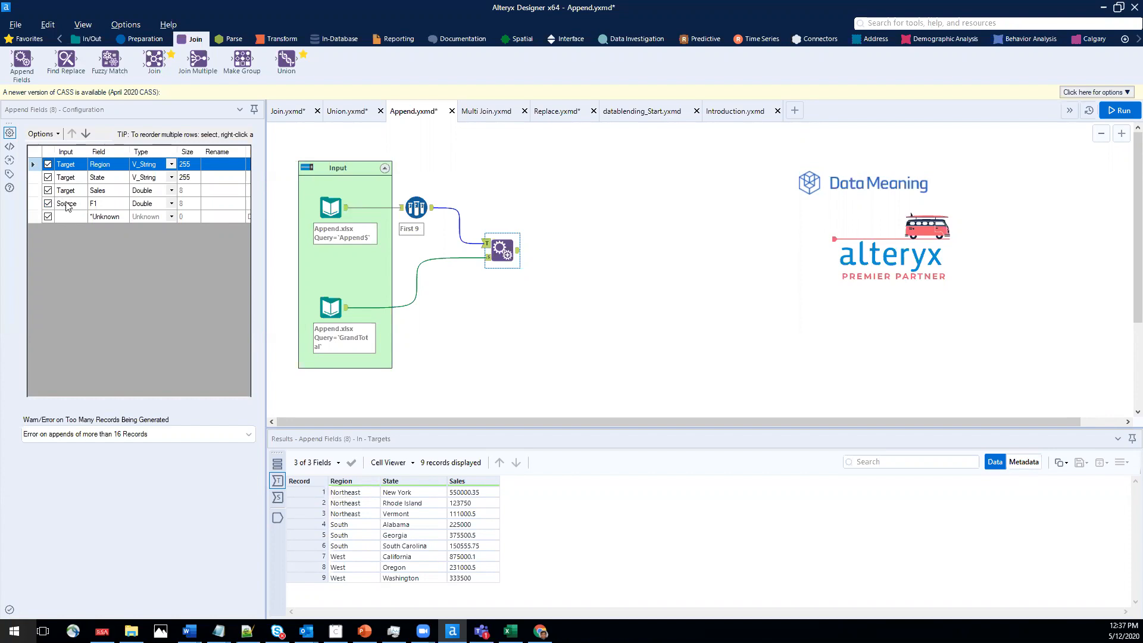
{"action": "left_click", "coordinate": [99, 205]}
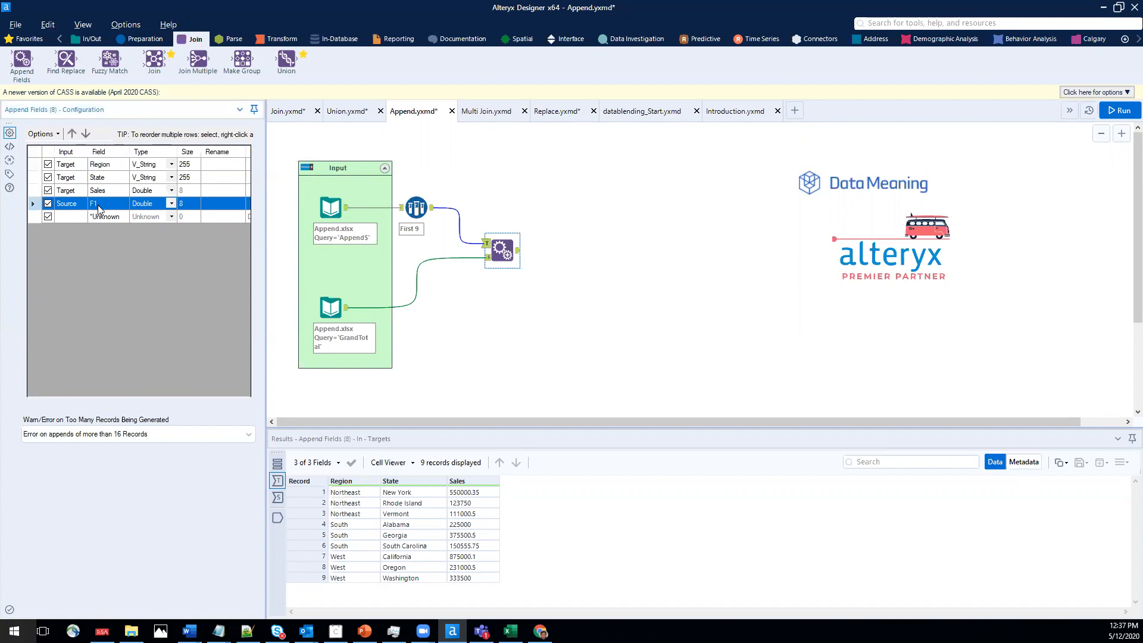
{"action": "left_click", "coordinate": [212, 205]}
Add a Browse tool after Append Fields, run the workflow and view the Browse output.
{"action": "right_click", "coordinate": [510, 255]}
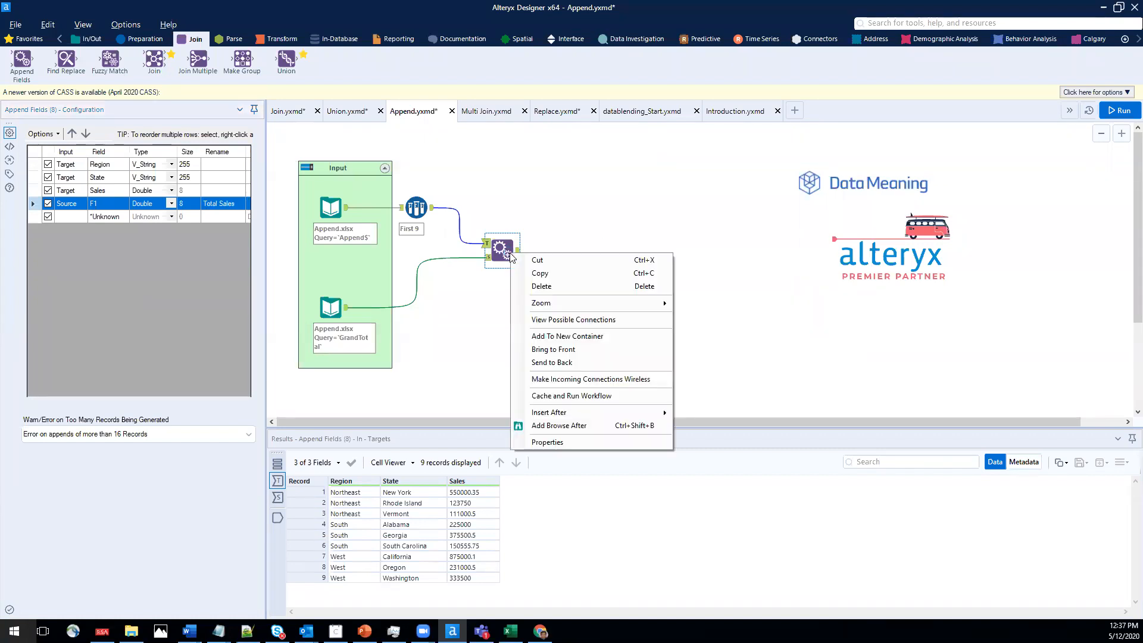
{"action": "left_click", "coordinate": [527, 427]}
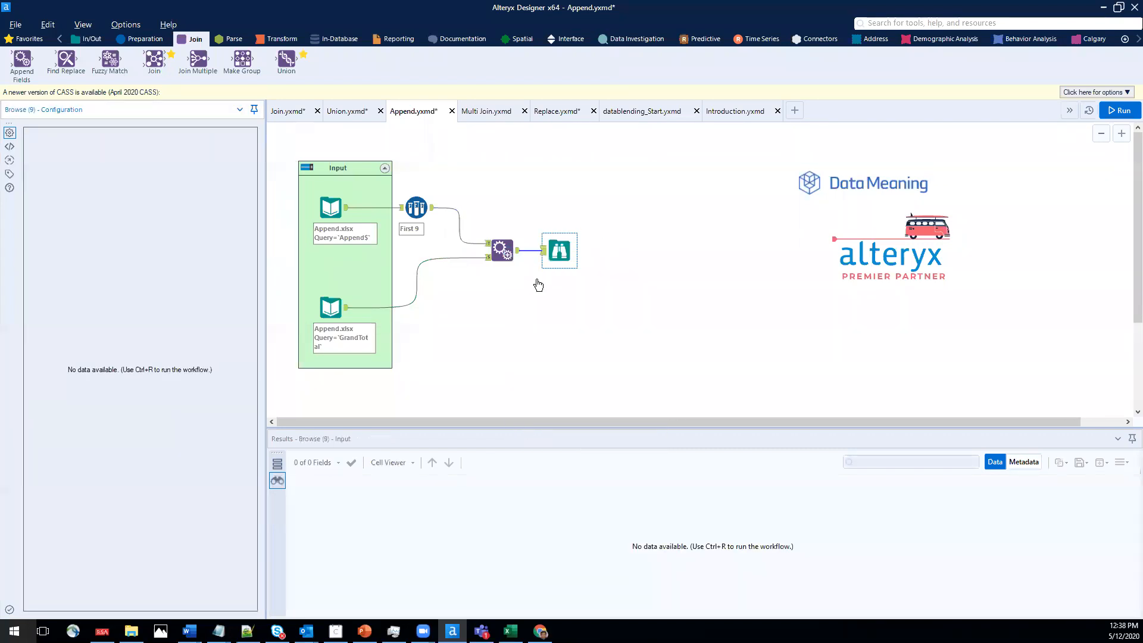
{"action": "left_click", "coordinate": [1124, 116]}
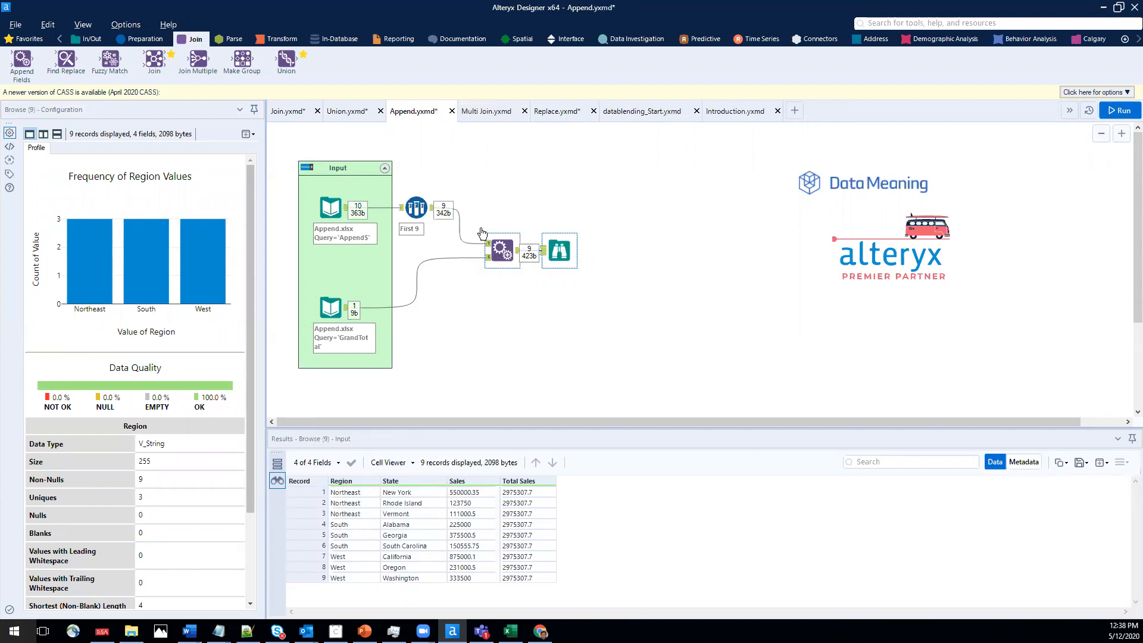
{"action": "left_click", "coordinate": [518, 253]}
{"action": "left_click", "coordinate": [562, 253]}
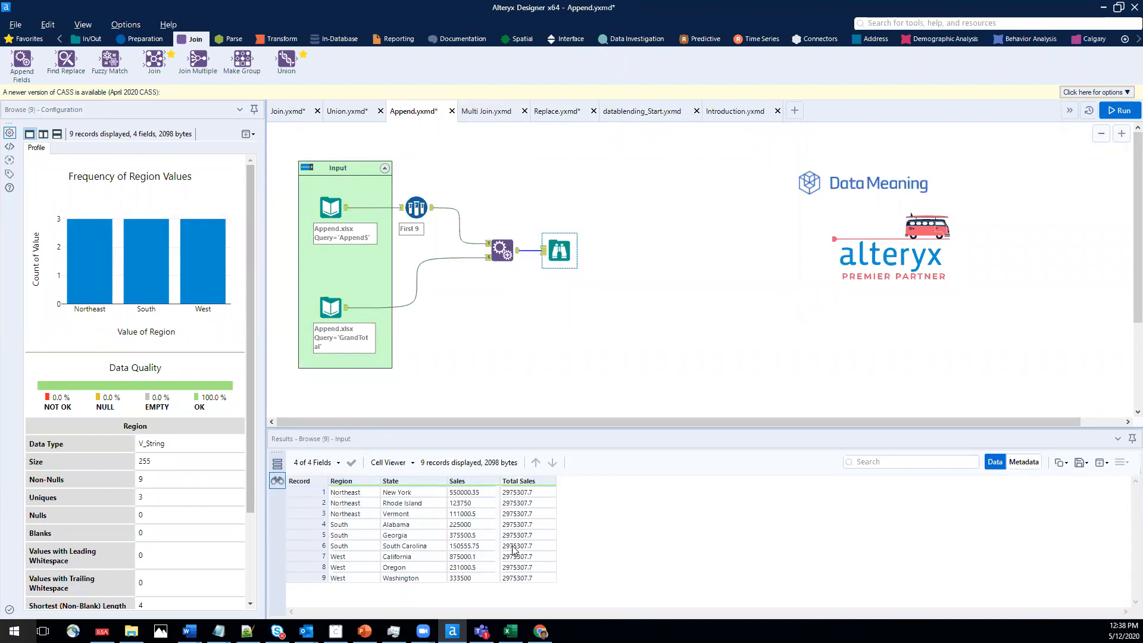
Compare the Append Fields tool's target input data with its output data.
{"action": "left_click", "coordinate": [507, 251]}
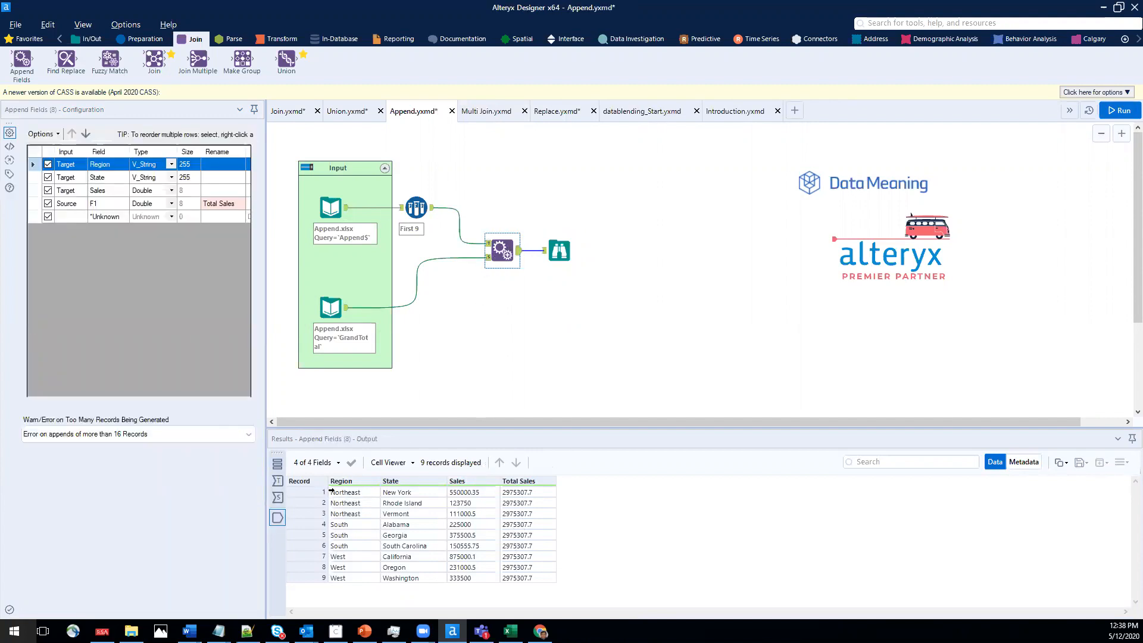
{"action": "left_click", "coordinate": [276, 482]}
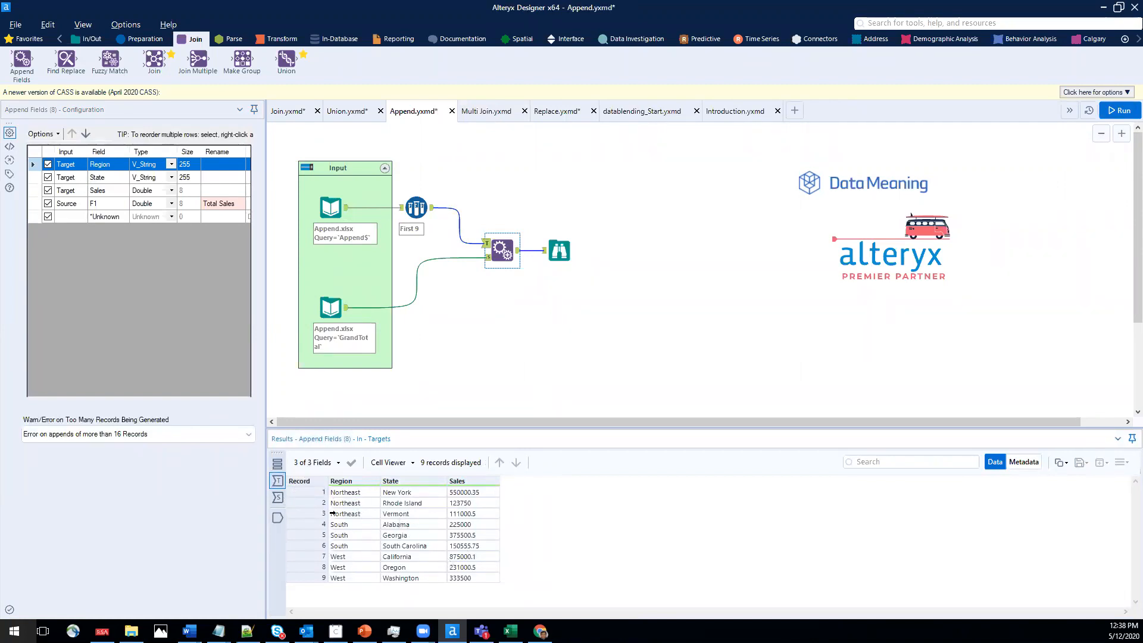
{"action": "left_click", "coordinate": [278, 517]}
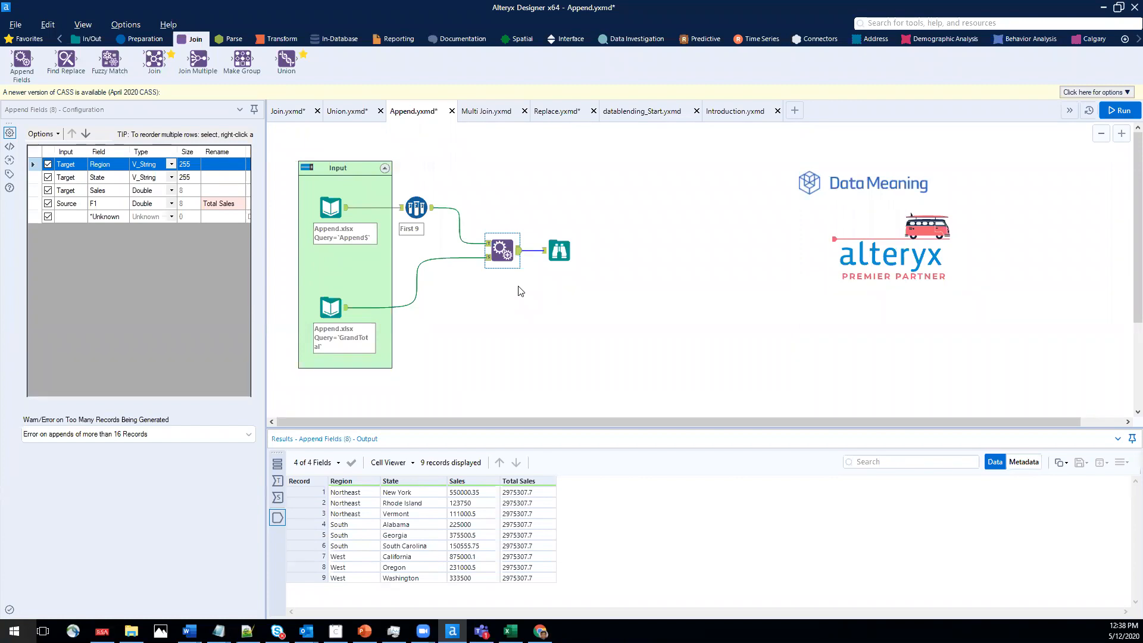
Switch to the Replace.yxmd workflow and review the data of the Find Replace$ and word inputs.
{"action": "left_click", "coordinate": [547, 115]}
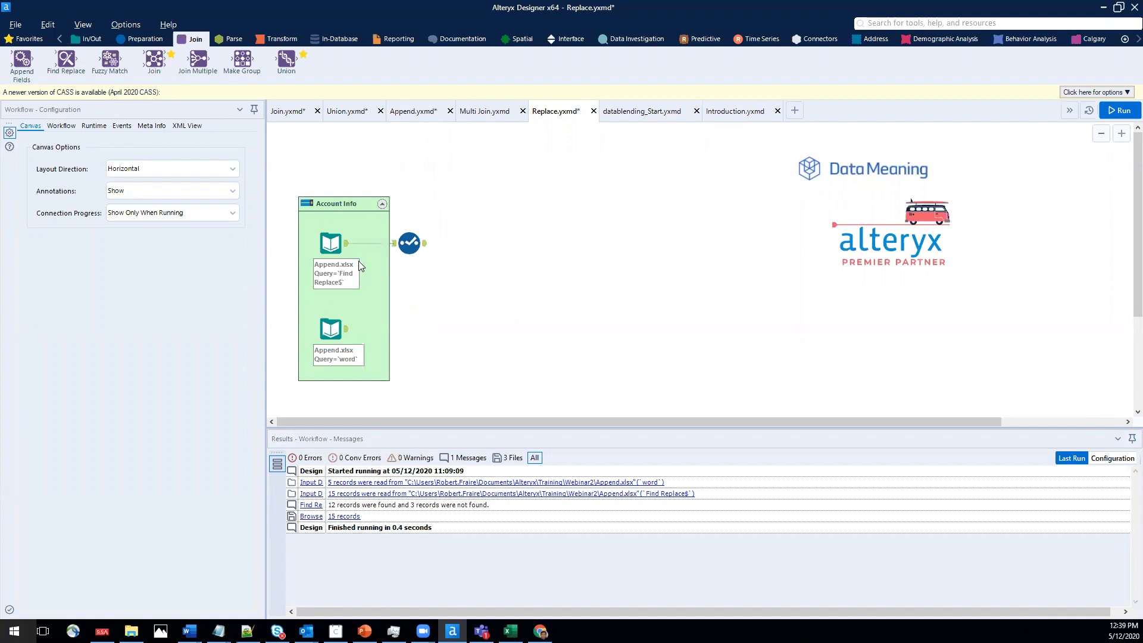
{"action": "left_click", "coordinate": [343, 255]}
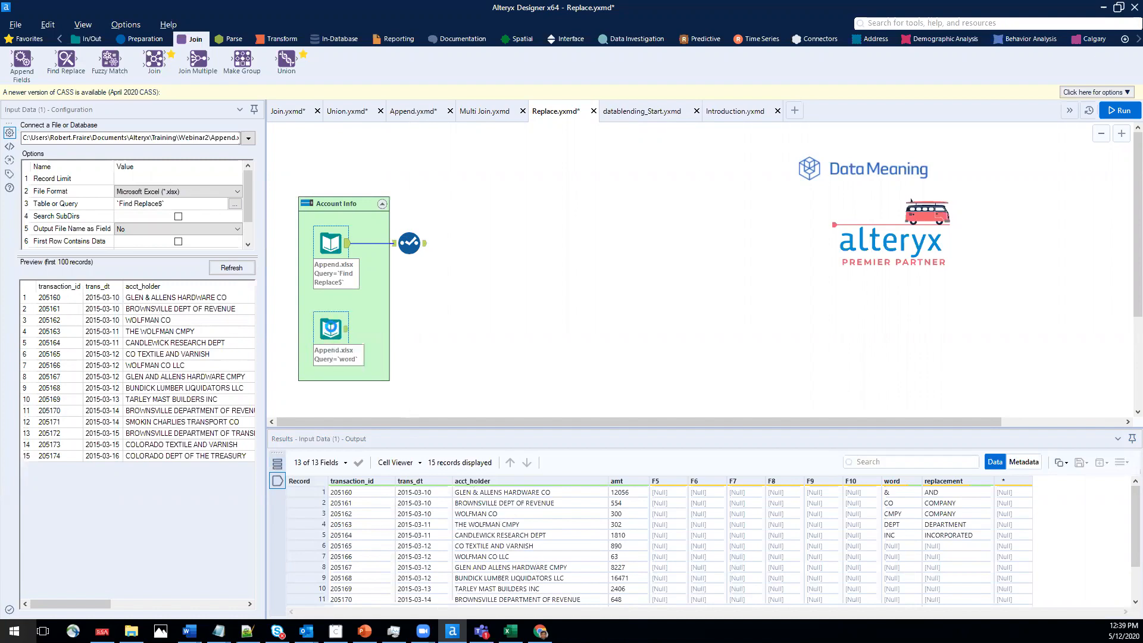
{"action": "left_click", "coordinate": [331, 327]}
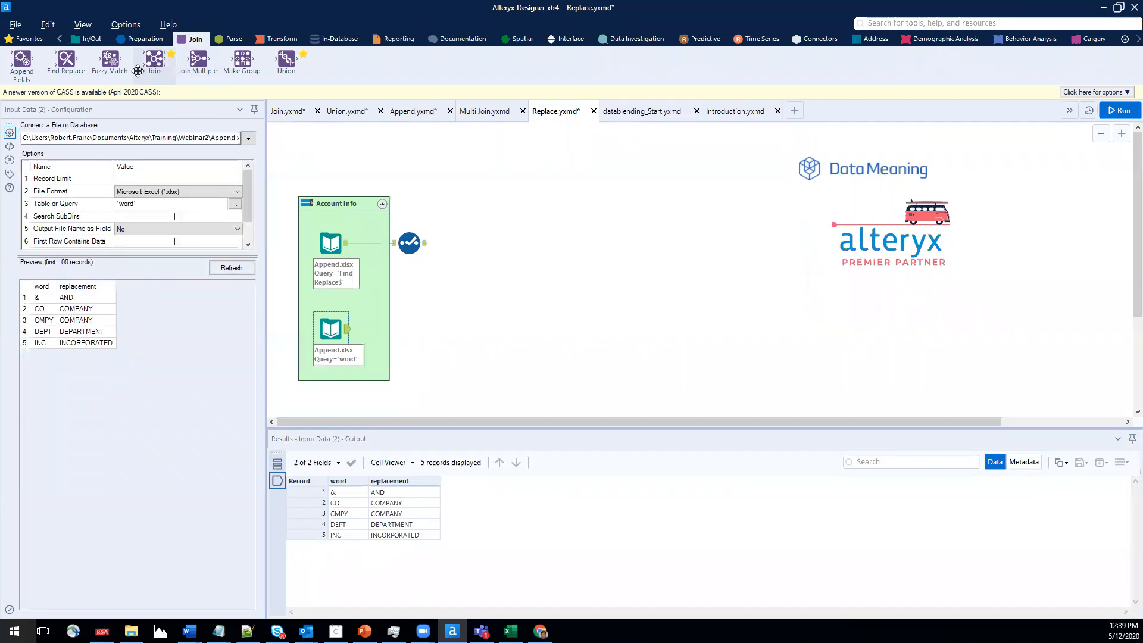
Add a Find Replace tool after the Select tool, connect the word input as its replacement source, and review both incoming tables.
{"action": "left_click_drag", "start_coordinate": [66, 60], "coordinate": [488, 257]}
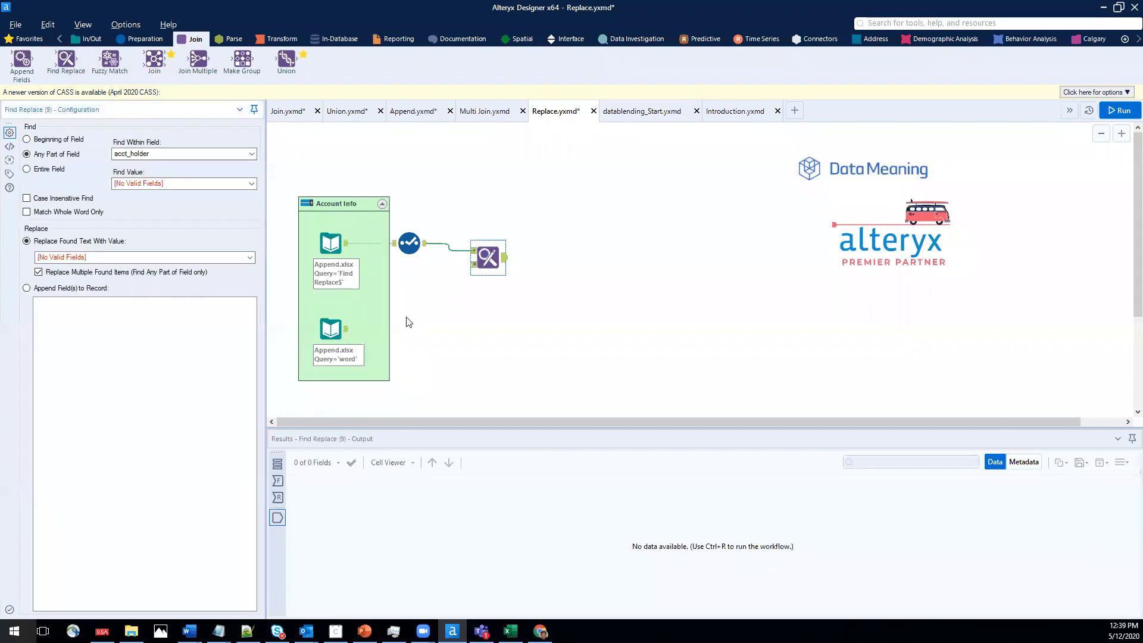
{"action": "left_click_drag", "start_coordinate": [345, 329], "coordinate": [472, 265]}
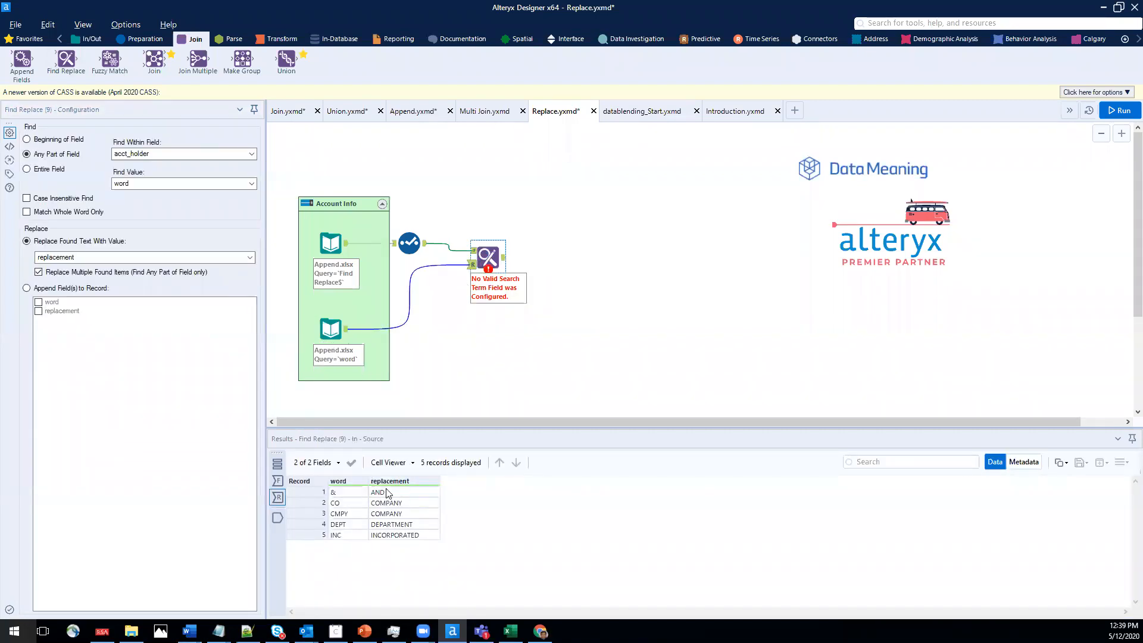
{"action": "left_click", "coordinate": [473, 253]}
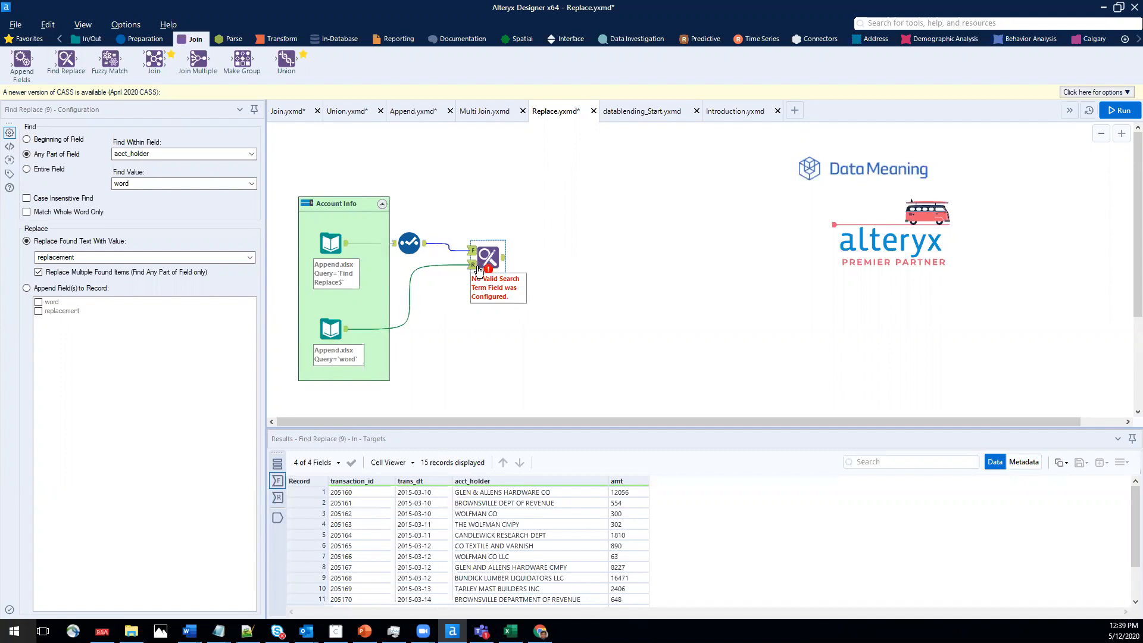
{"action": "left_click", "coordinate": [474, 265]}
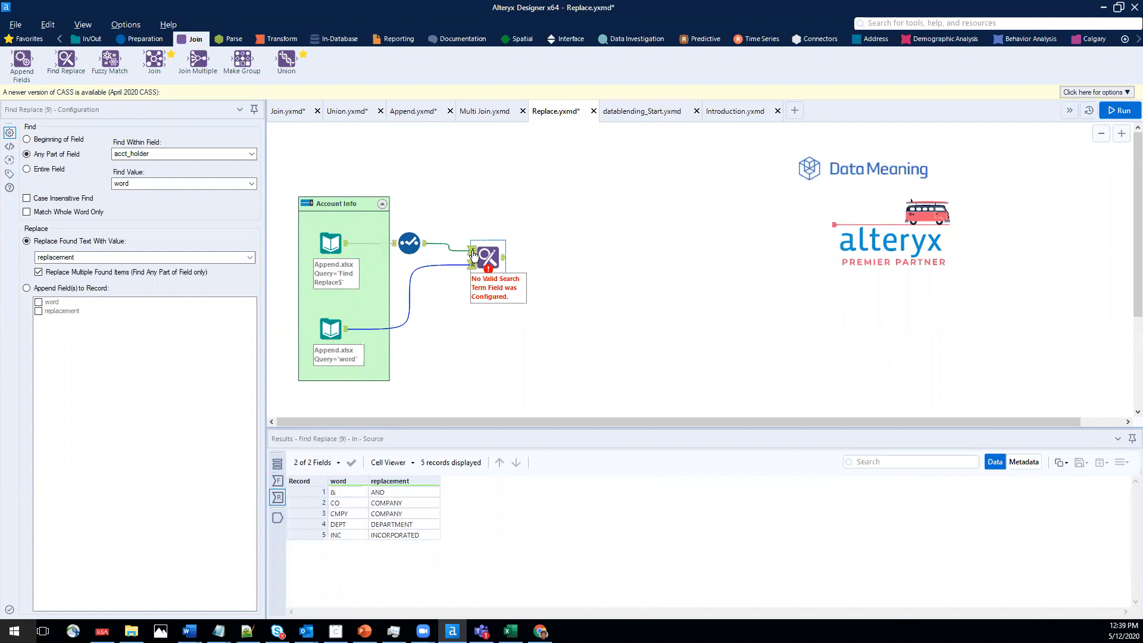
{"action": "left_click", "coordinate": [474, 254]}
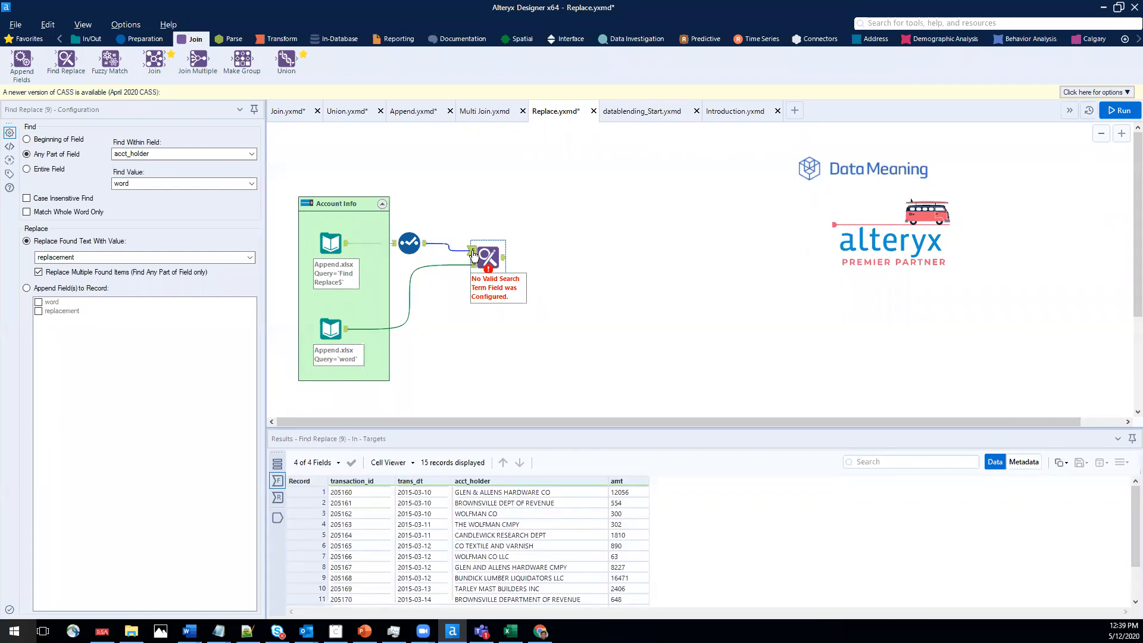
{"action": "left_click", "coordinate": [474, 266]}
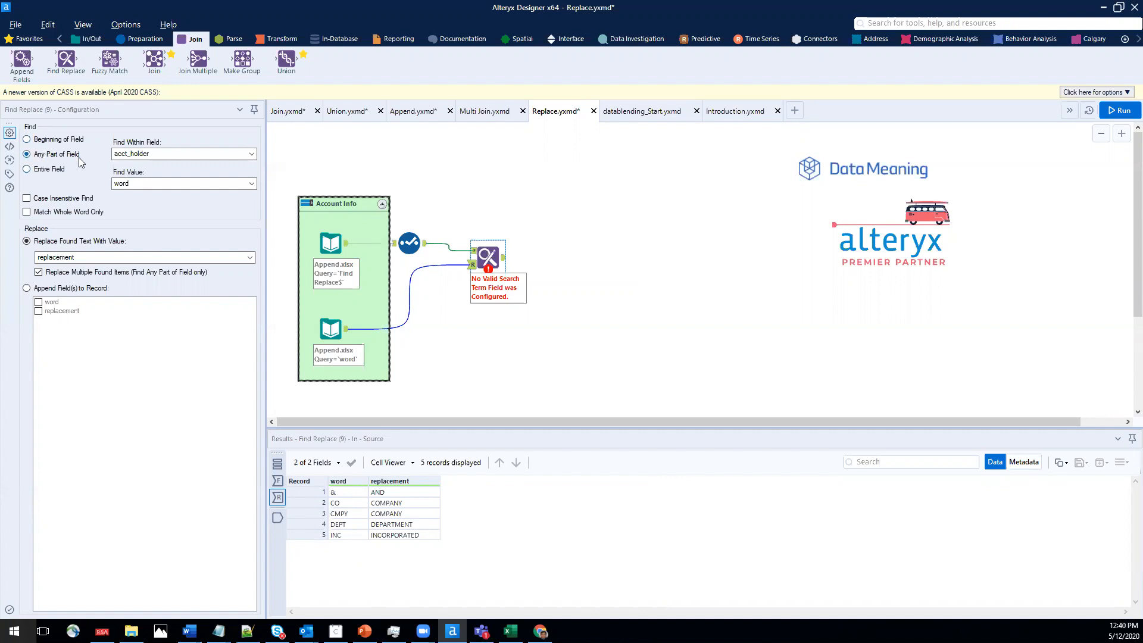
Try the Beginning of Field and Entire Field find modes, returning the Find Replace tool to Any Part of Field.
{"action": "left_click", "coordinate": [42, 144]}
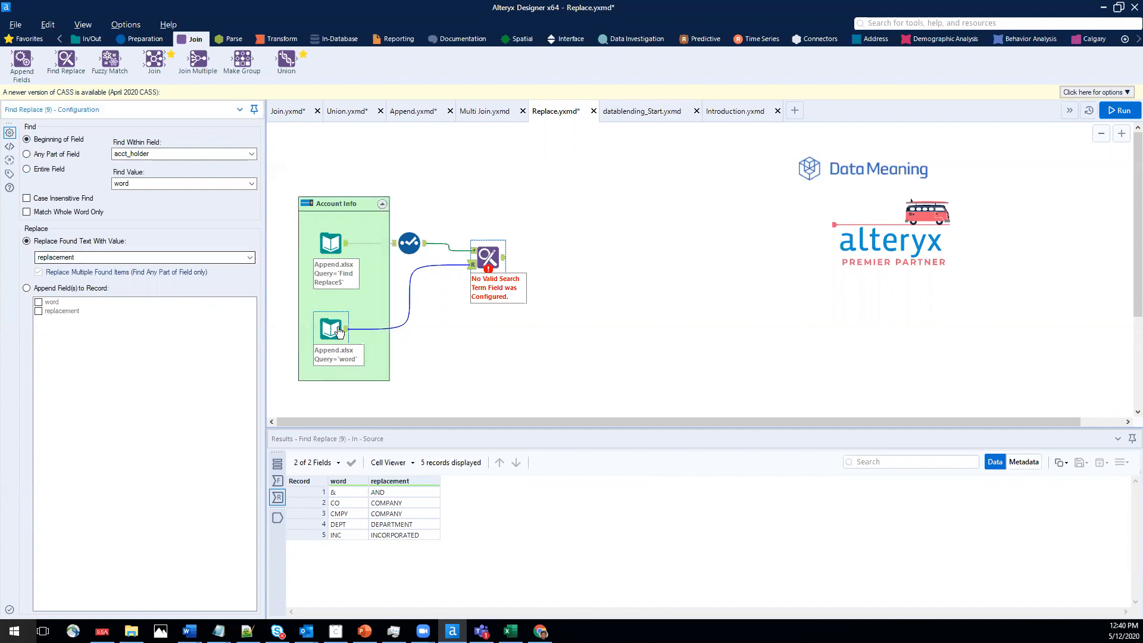
{"action": "left_click", "coordinate": [47, 157]}
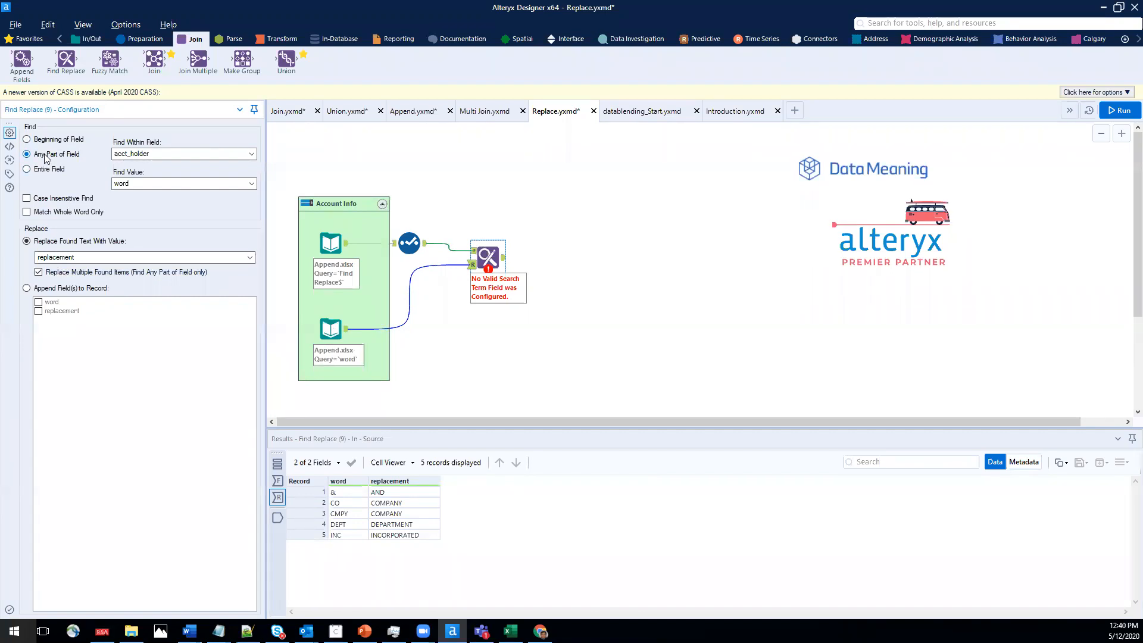
{"action": "left_click", "coordinate": [49, 173]}
{"action": "left_click", "coordinate": [26, 155]}
Set the Find Replace tool's search field to acct_holder, checking the field types in the Select tool.
{"action": "left_click", "coordinate": [146, 158]}
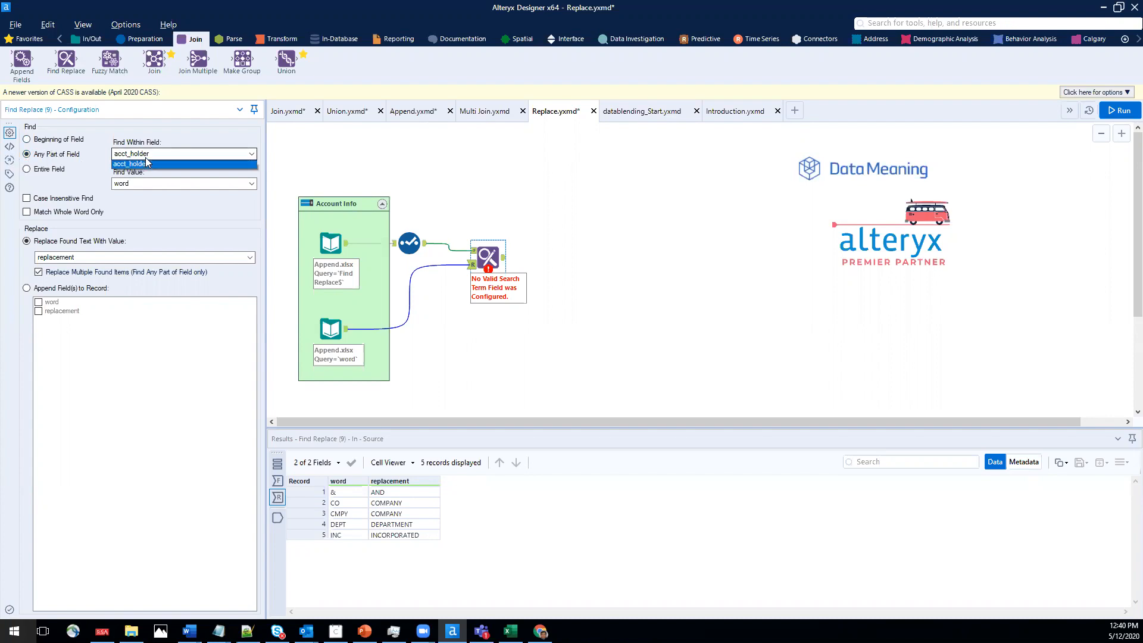
{"action": "left_click", "coordinate": [146, 158]}
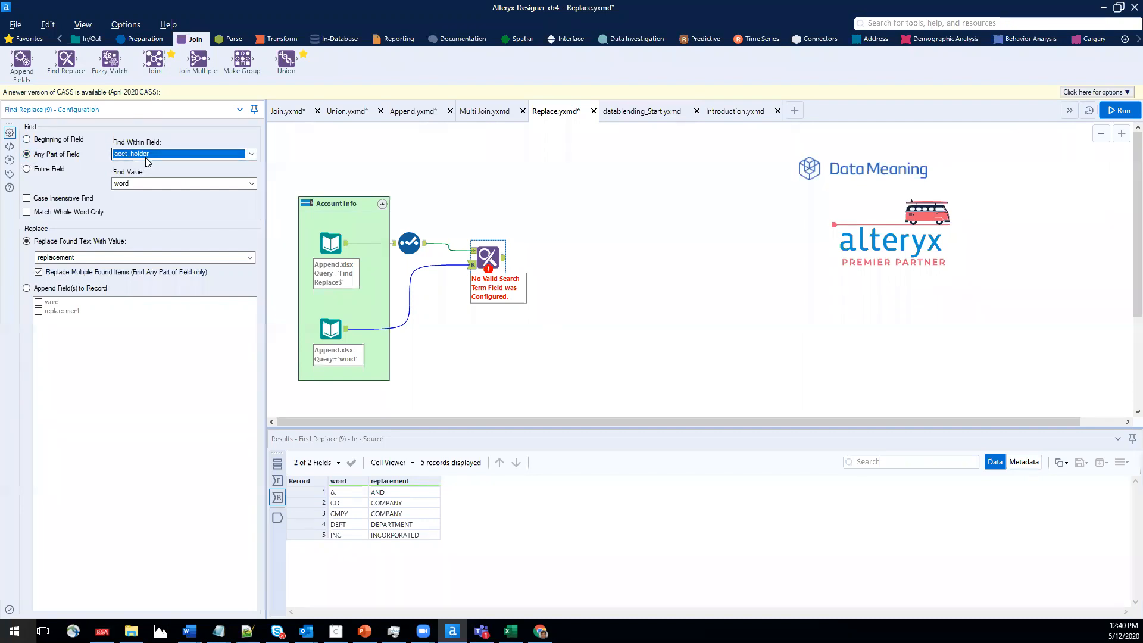
{"action": "left_click", "coordinate": [146, 157]}
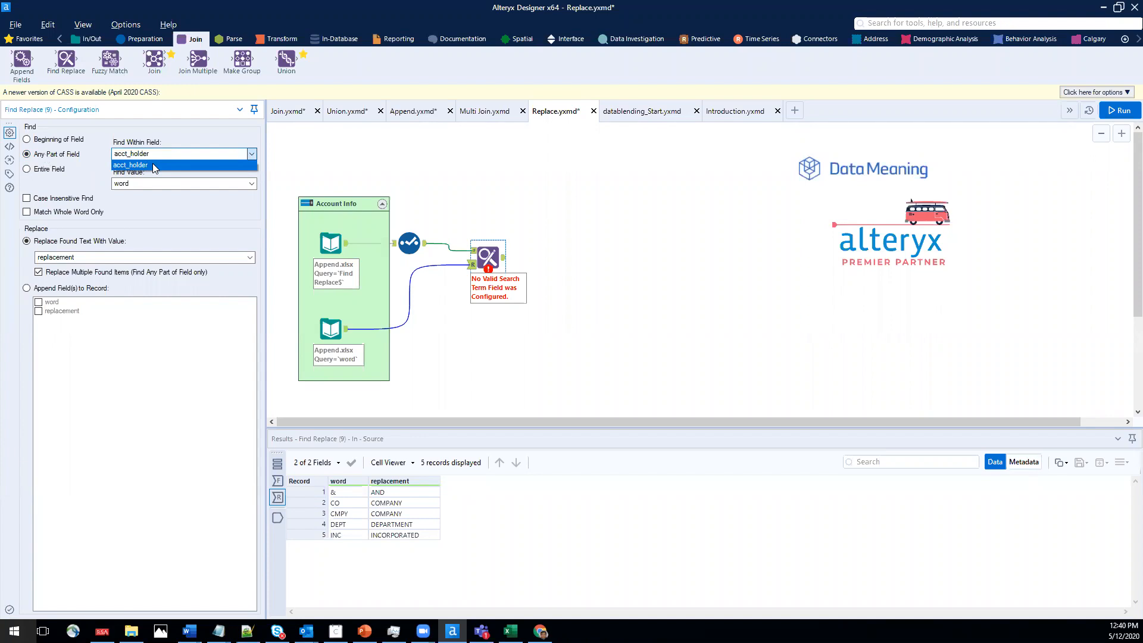
{"action": "left_click", "coordinate": [416, 248]}
{"action": "left_click", "coordinate": [407, 241]}
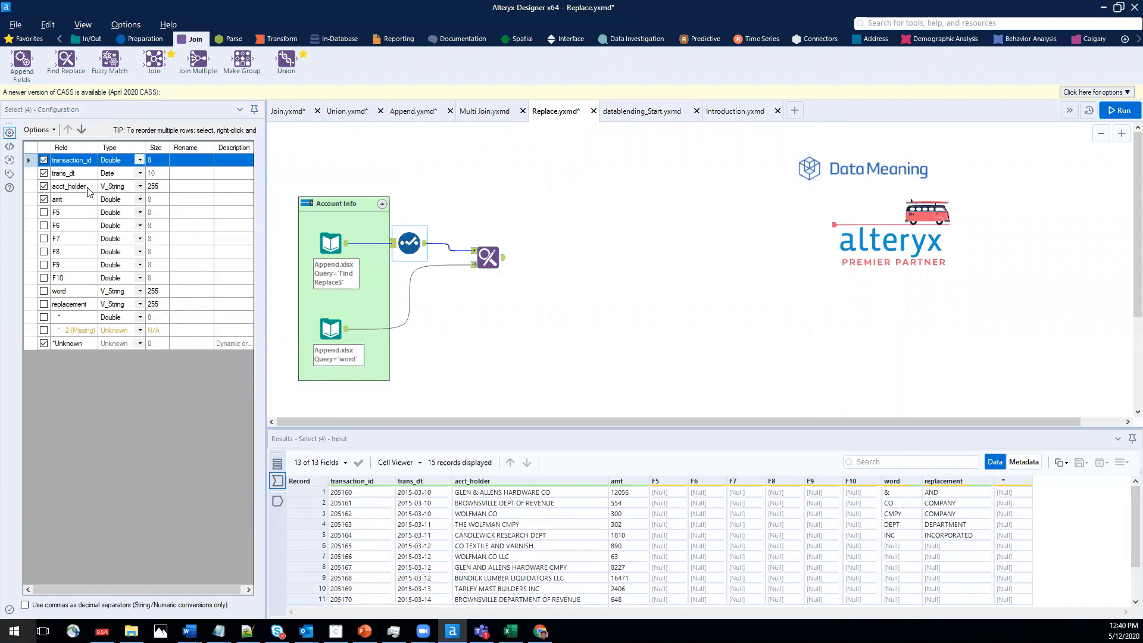
{"action": "left_click", "coordinate": [488, 256]}
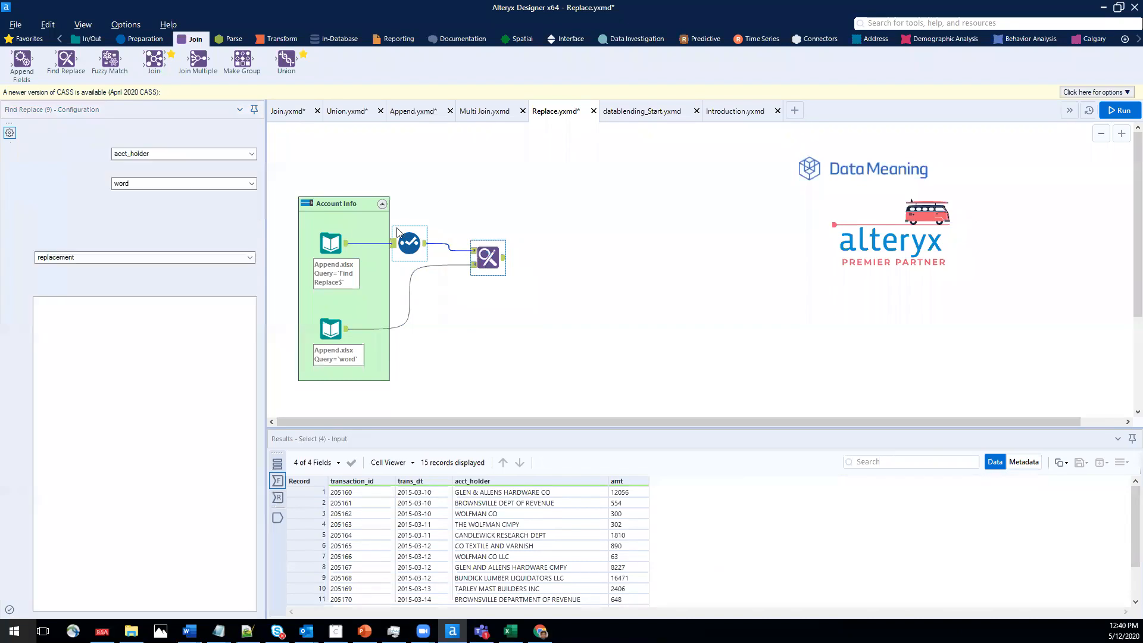
{"action": "left_click", "coordinate": [127, 156]}
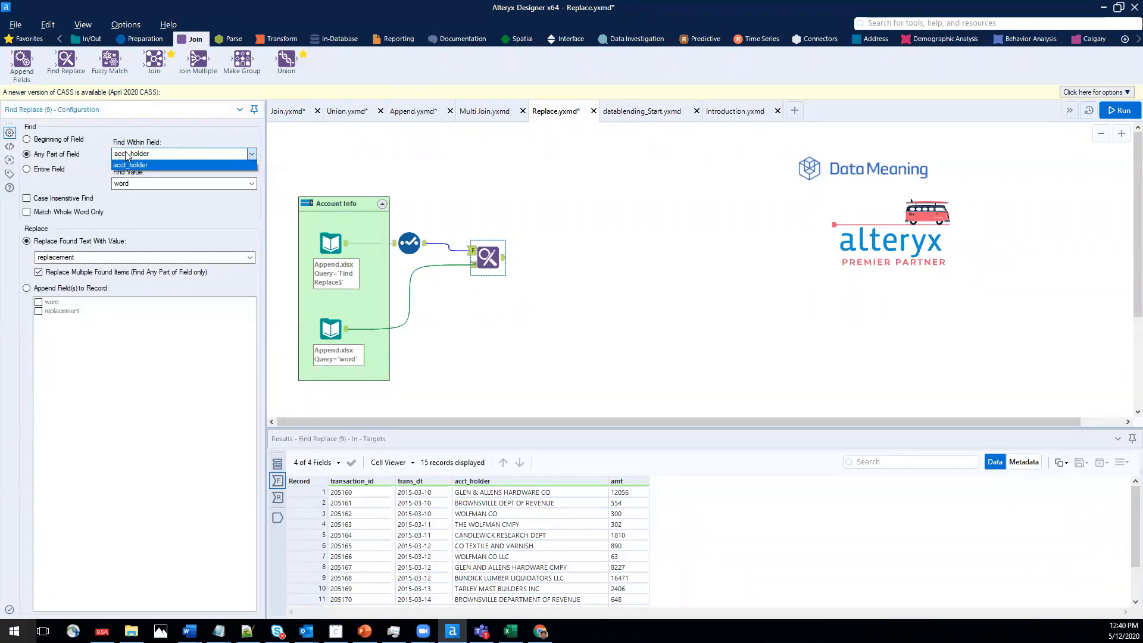
{"action": "left_click", "coordinate": [127, 156]}
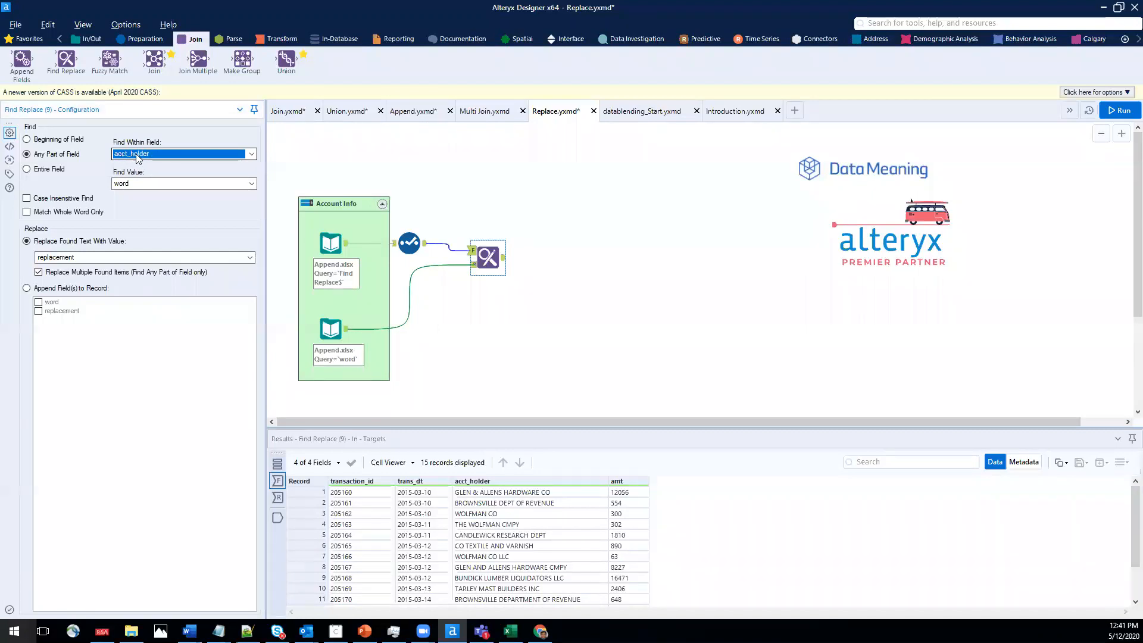
Set the find value to word and the replacement text to the replacement field, checking both columns in the word input.
{"action": "left_click", "coordinate": [124, 184]}
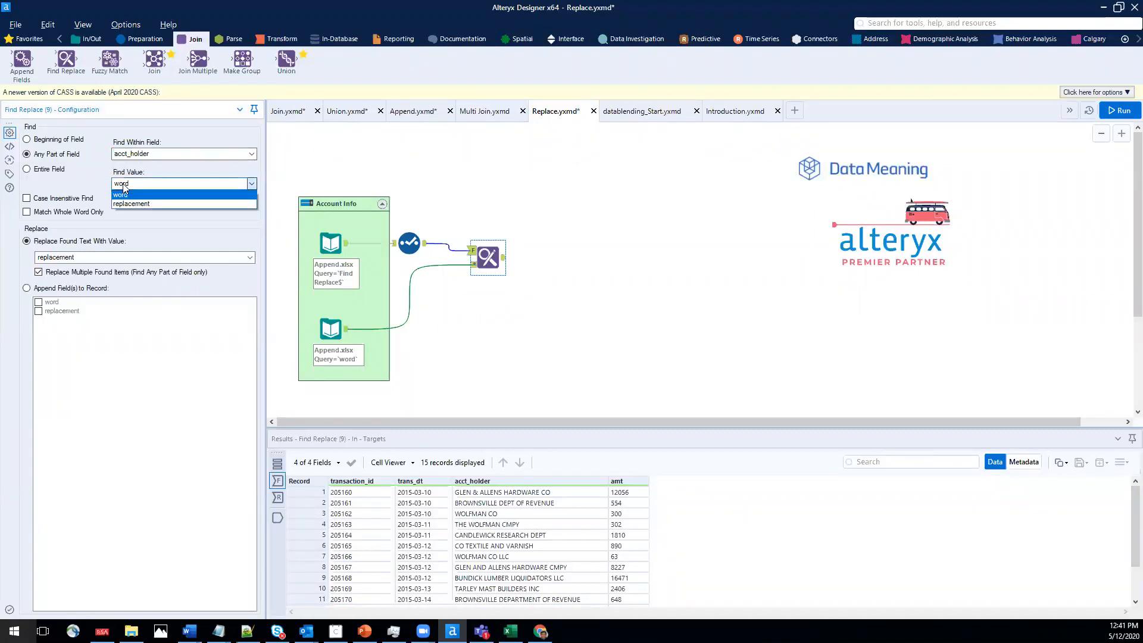
{"action": "left_click", "coordinate": [128, 194]}
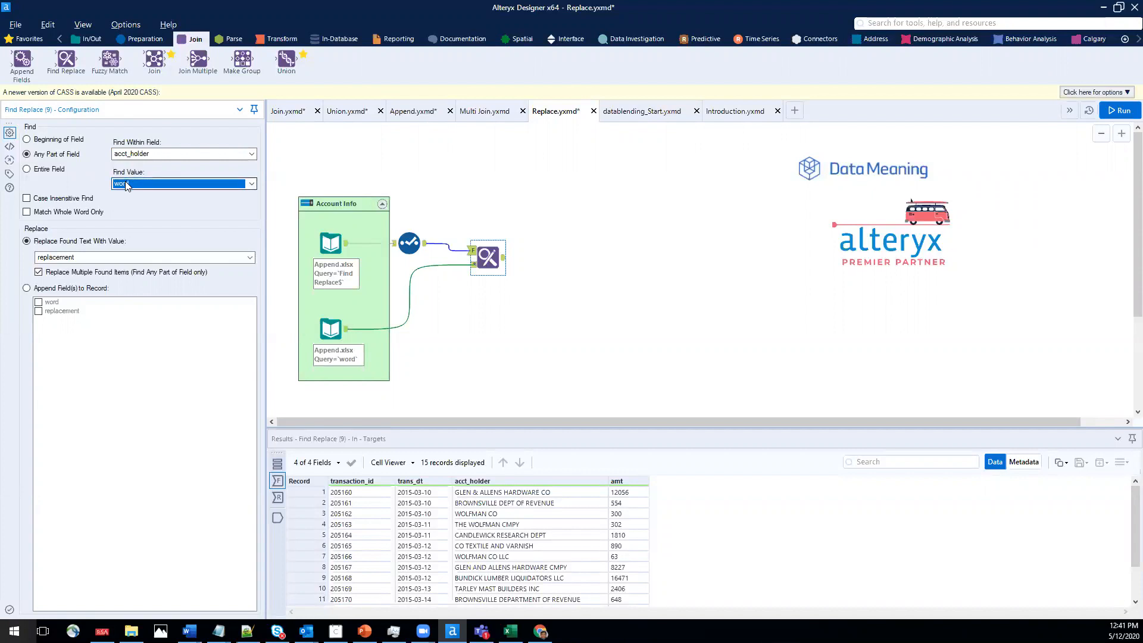
{"action": "left_click", "coordinate": [326, 329]}
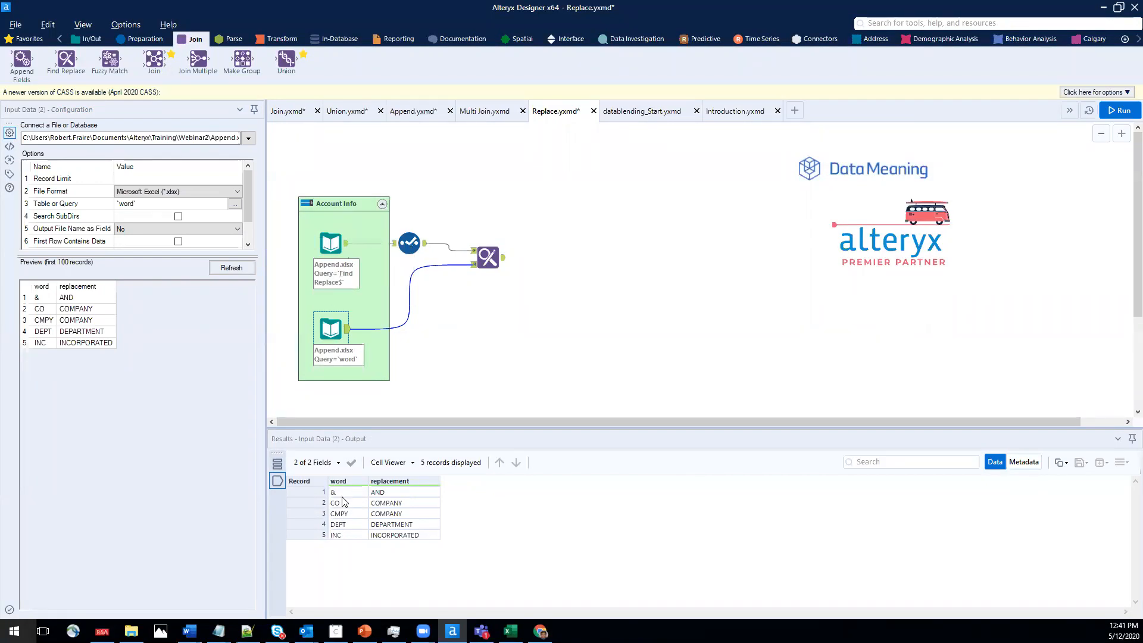
{"action": "left_click", "coordinate": [488, 257]}
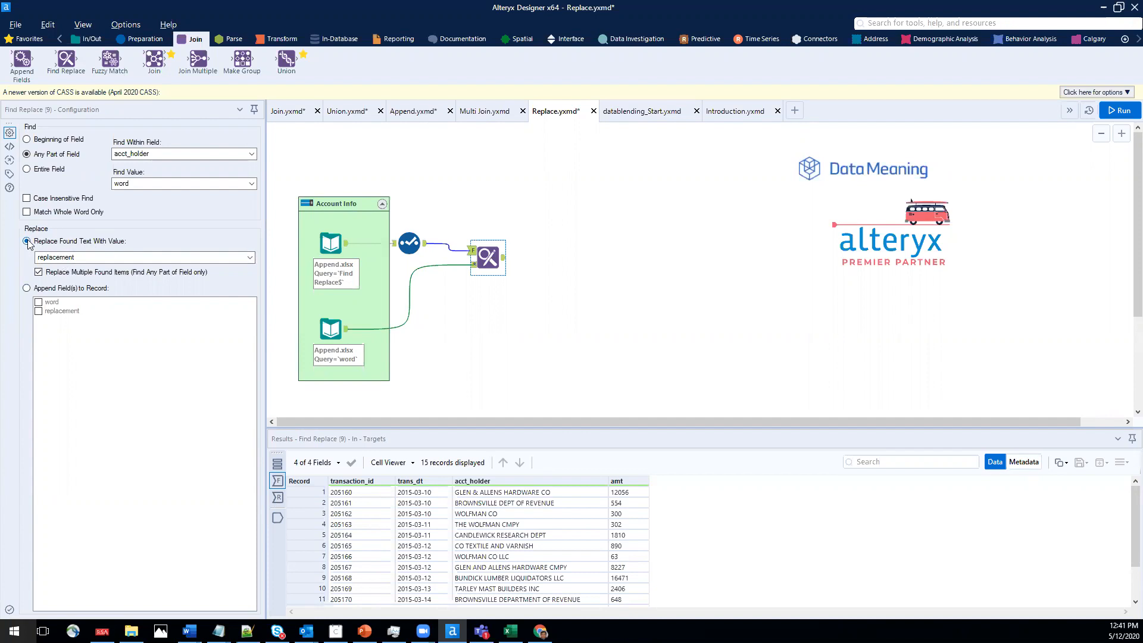
{"action": "left_click", "coordinate": [51, 257]}
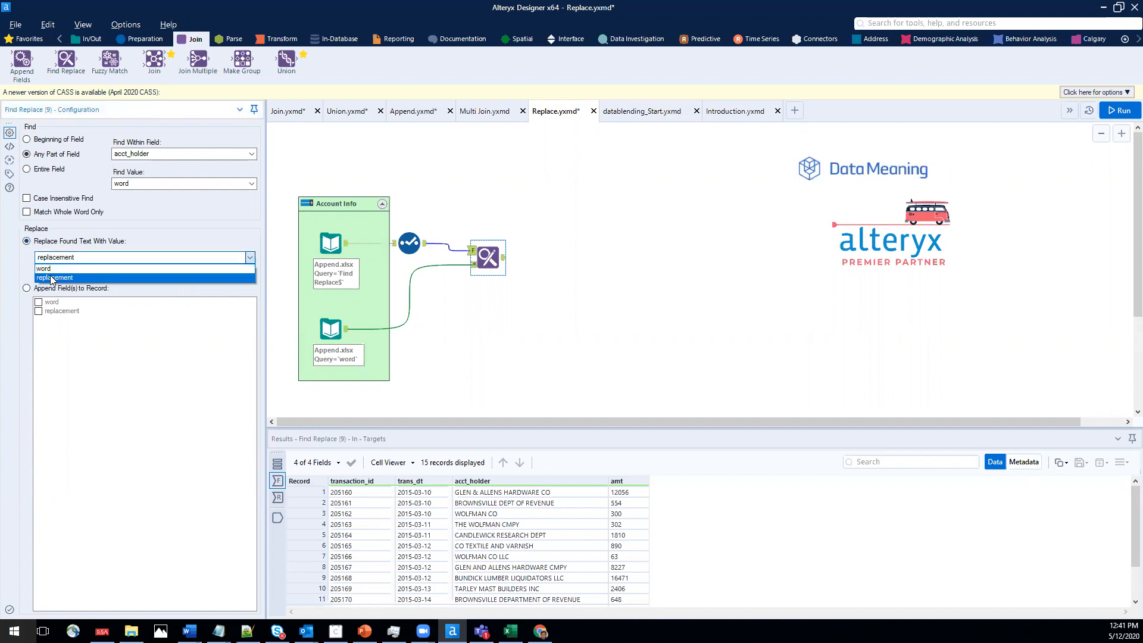
{"action": "left_click", "coordinate": [52, 278]}
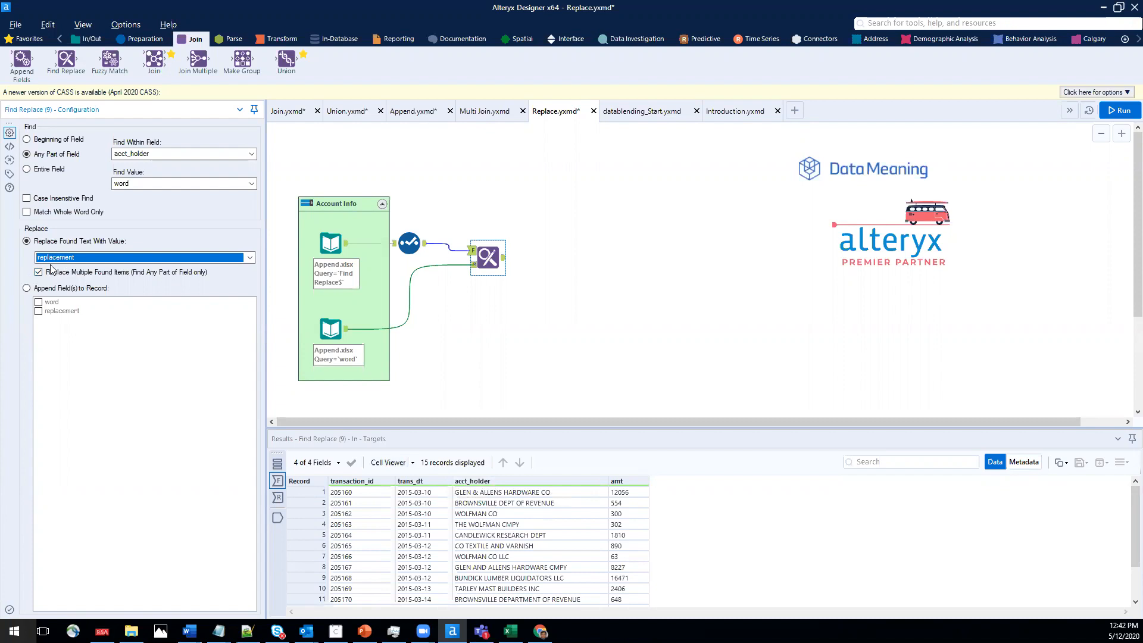
Try appending the replacement field to records, and return the Find Replace tool to Replace Found Text With Value.
{"action": "left_click", "coordinate": [26, 289]}
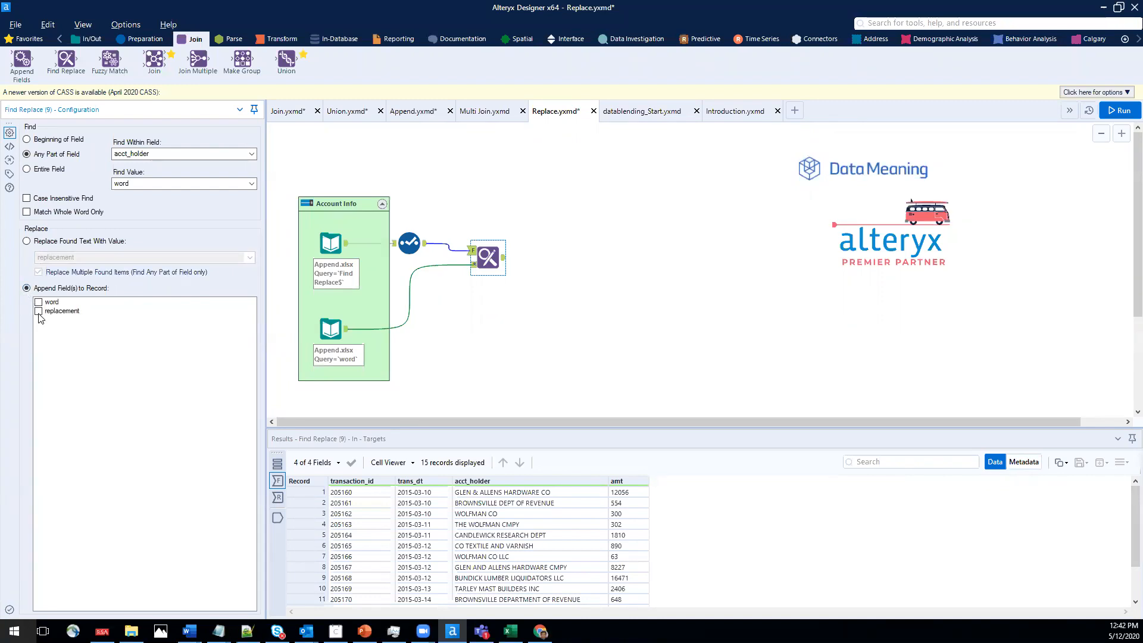
{"action": "left_click", "coordinate": [38, 311]}
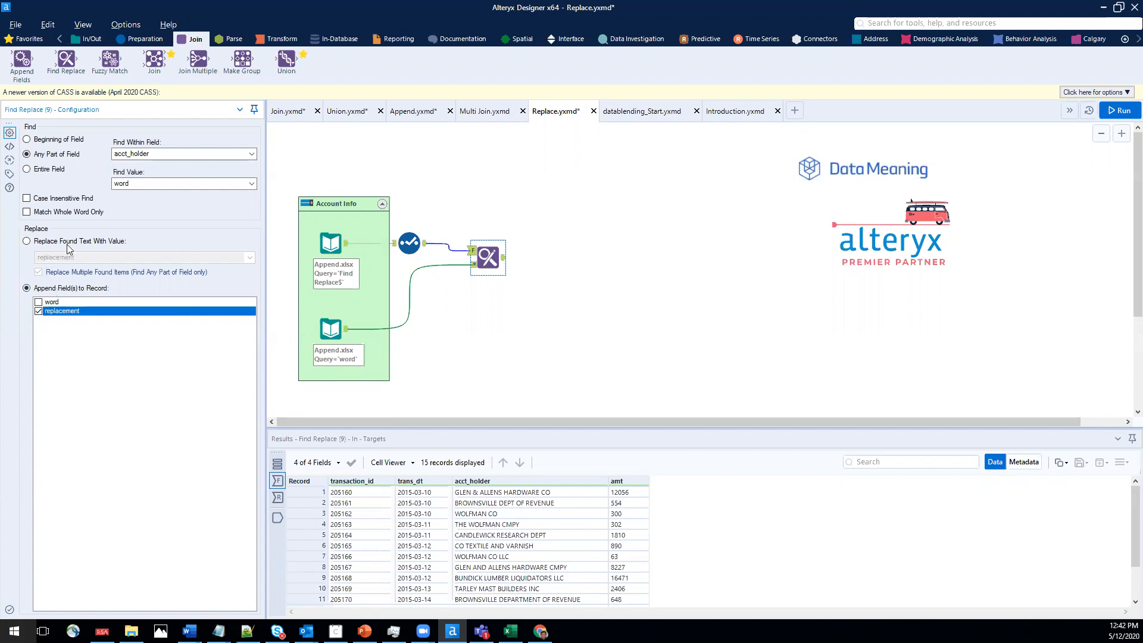
{"action": "left_click", "coordinate": [26, 241]}
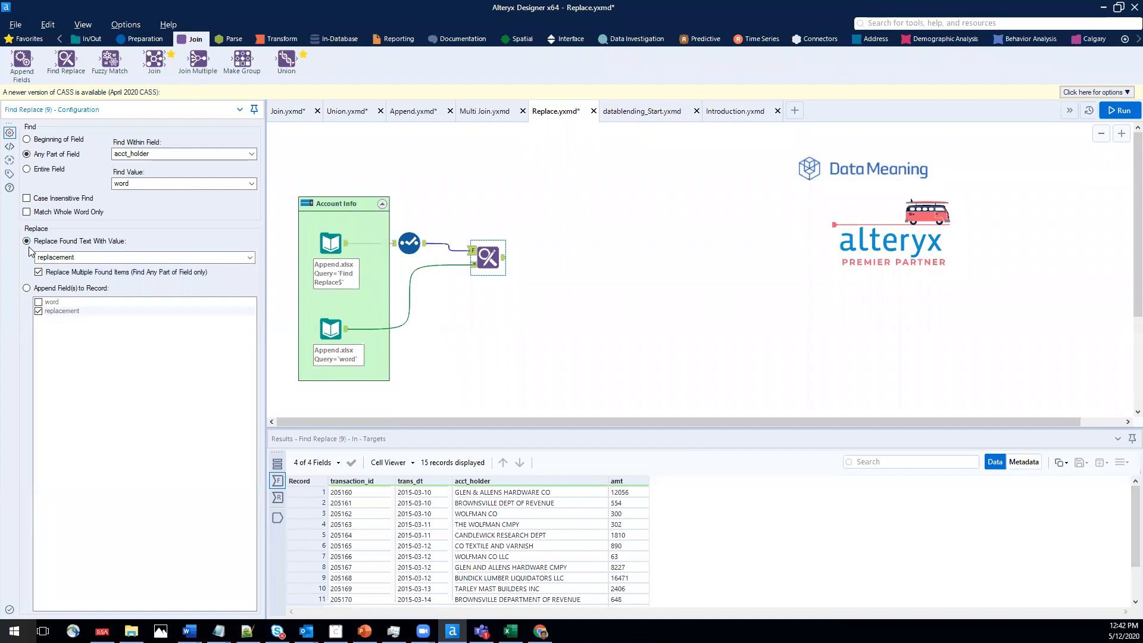
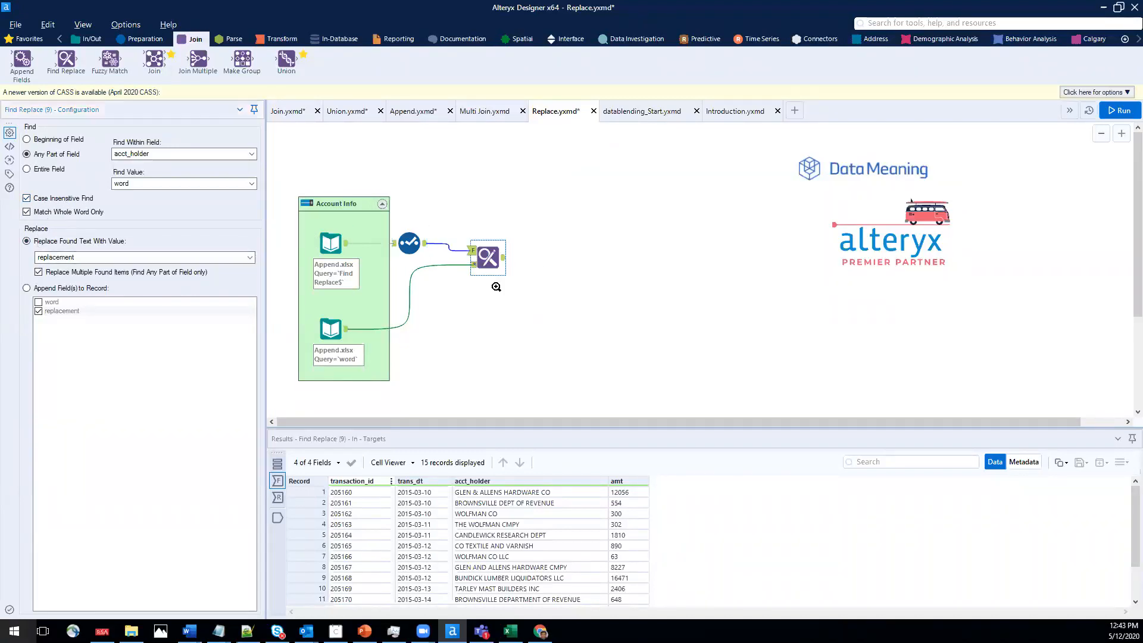
Add a Browse tool after the Find Replace tool and run the workflow.
{"action": "right_click", "coordinate": [486, 257]}
{"action": "left_click", "coordinate": [536, 428]}
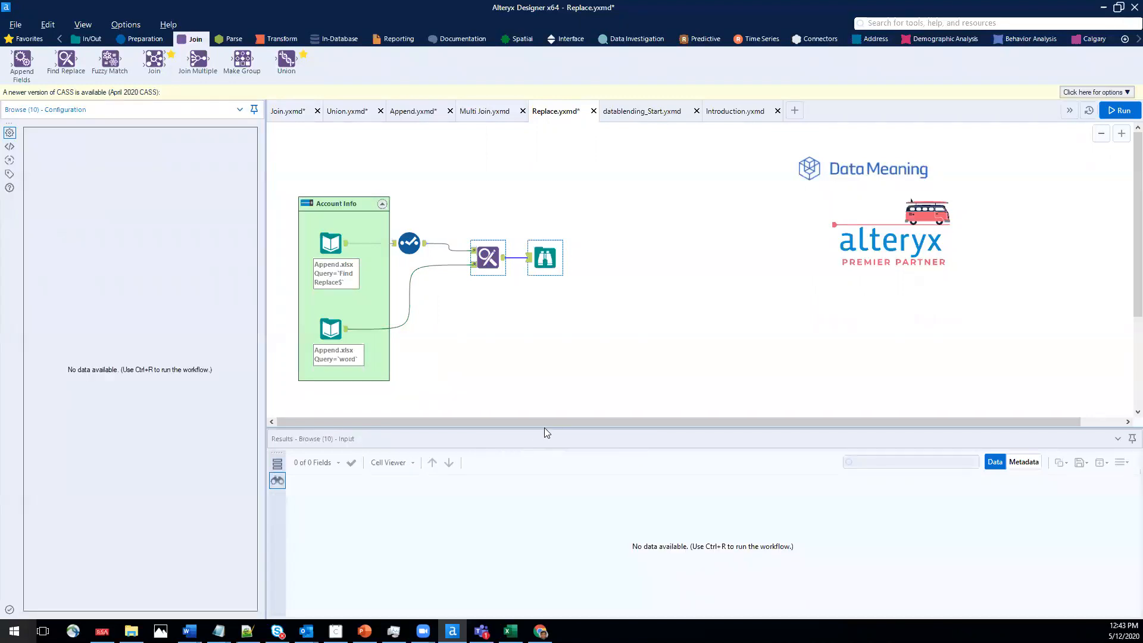
{"action": "left_click", "coordinate": [1119, 110]}
Review the replaced acct_holder names in the Browse output, space the Browse tool slightly farther out, and reopen the Find Replace configuration.
{"action": "left_click", "coordinate": [544, 257]}
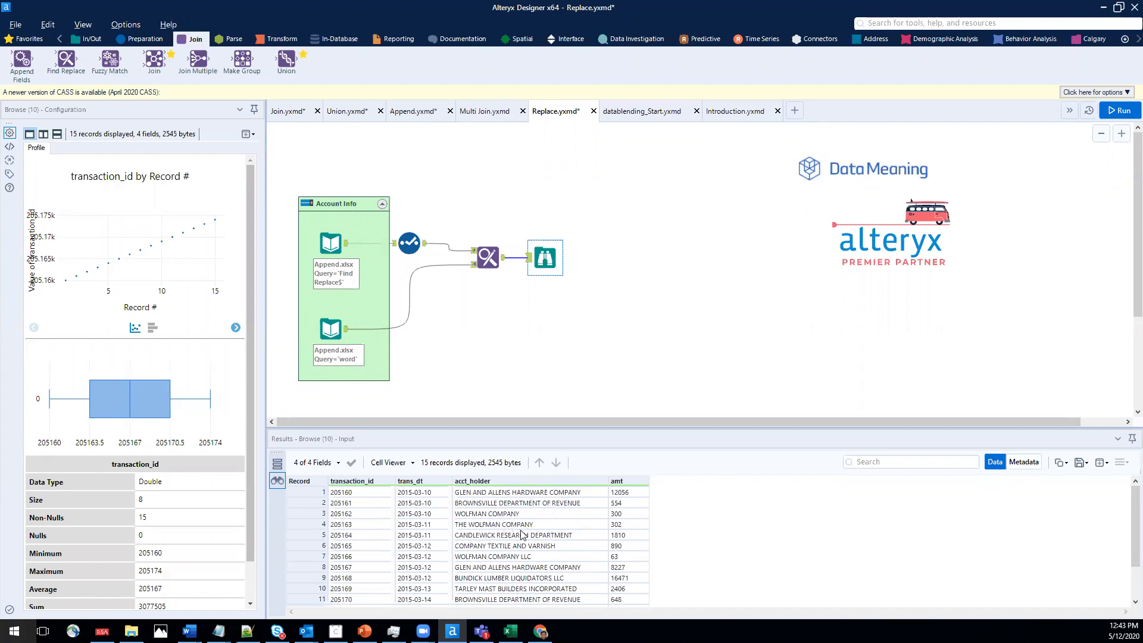
{"action": "scroll", "coordinate": [498, 589], "scroll_direction": "down", "scroll_amount": 2}
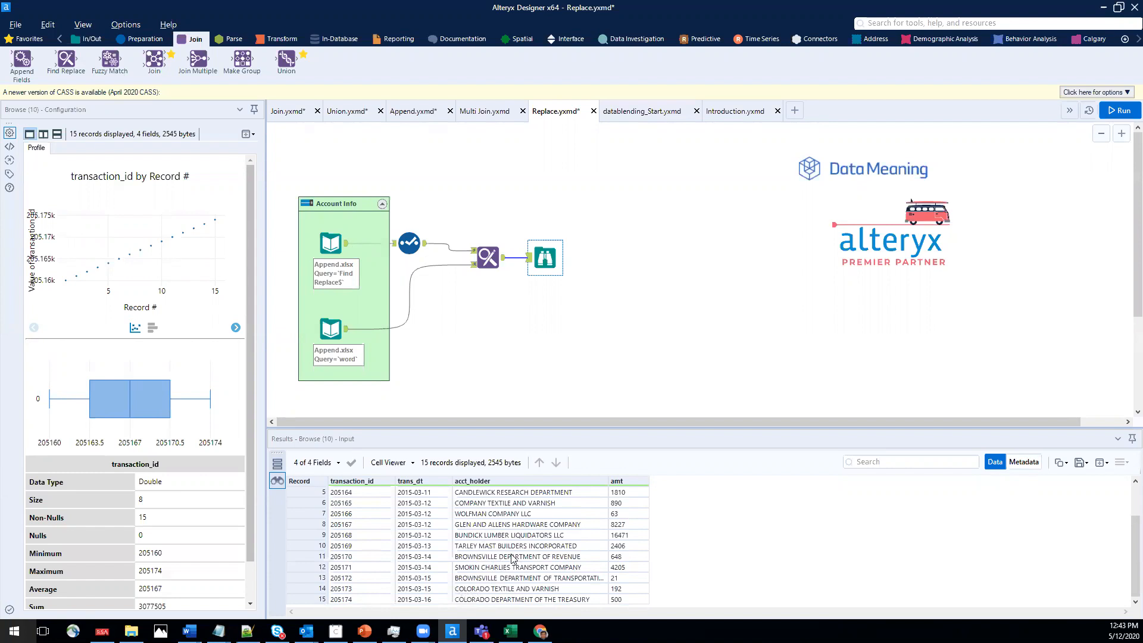
{"action": "scroll", "coordinate": [511, 559], "scroll_direction": "up", "scroll_amount": 2}
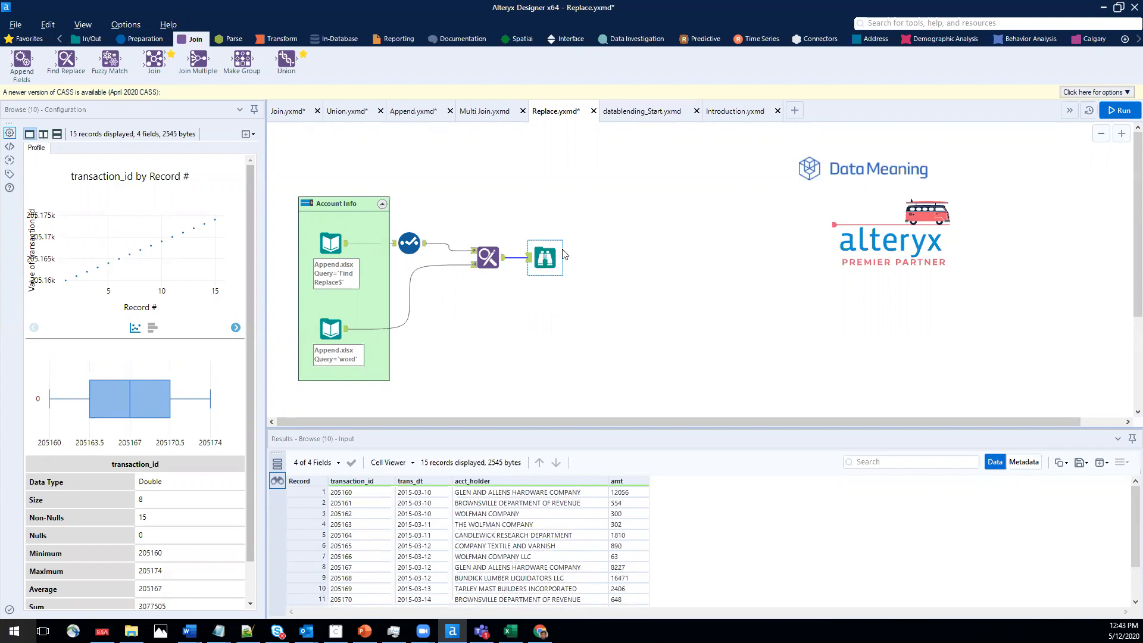
{"action": "left_click_drag", "start_coordinate": [548, 251], "coordinate": [576, 254]}
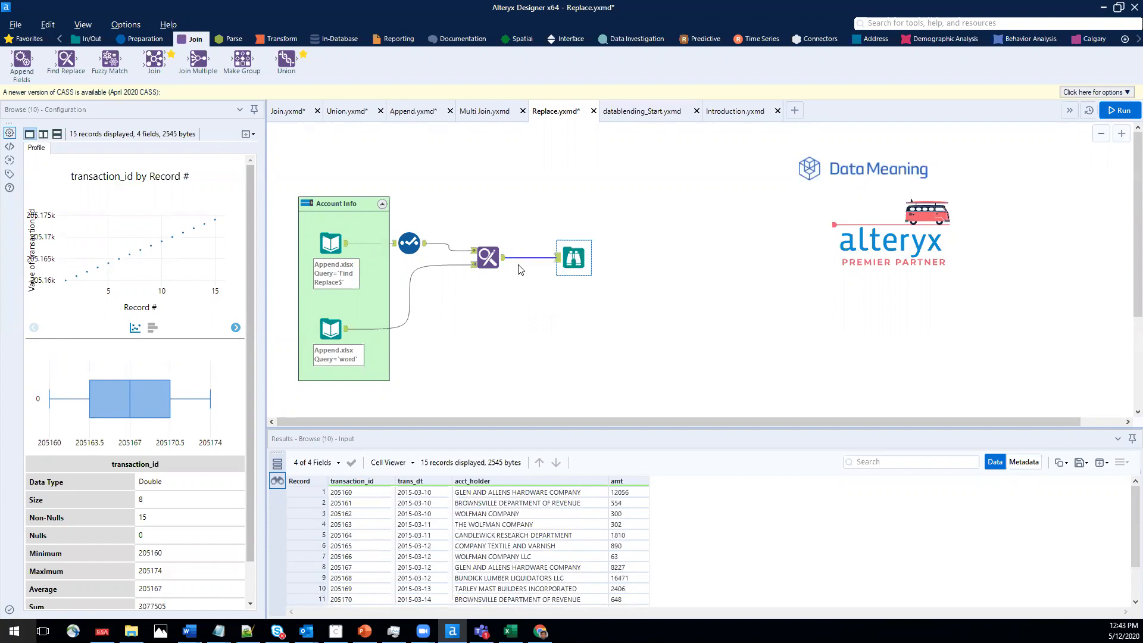
{"action": "left_click", "coordinate": [493, 260]}
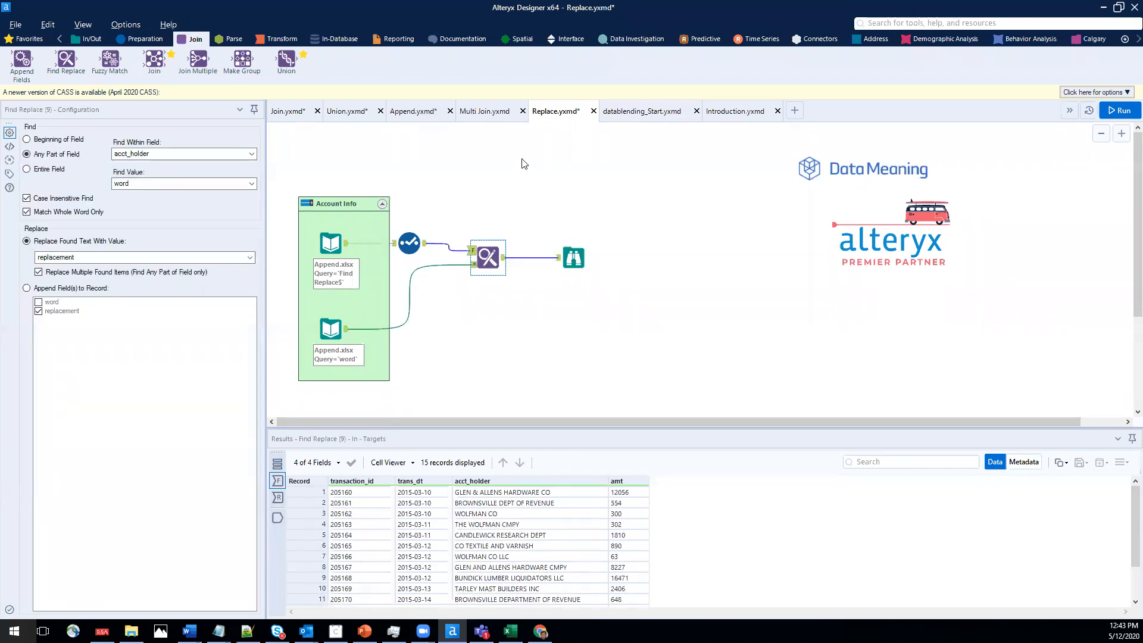
In the Multi Join.yxmd workflow, add a Join Multiple tool and connect all three Employees inputs to it.
{"action": "left_click", "coordinate": [482, 117]}
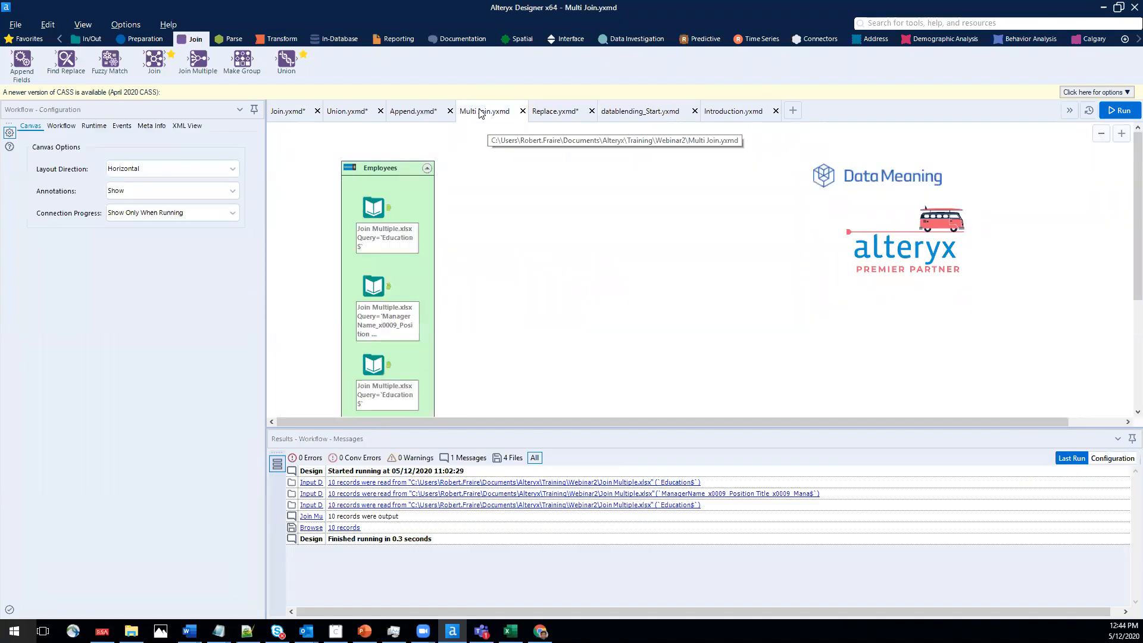
{"action": "scroll", "coordinate": [500, 210], "scroll_direction": "down", "scroll_amount": 1}
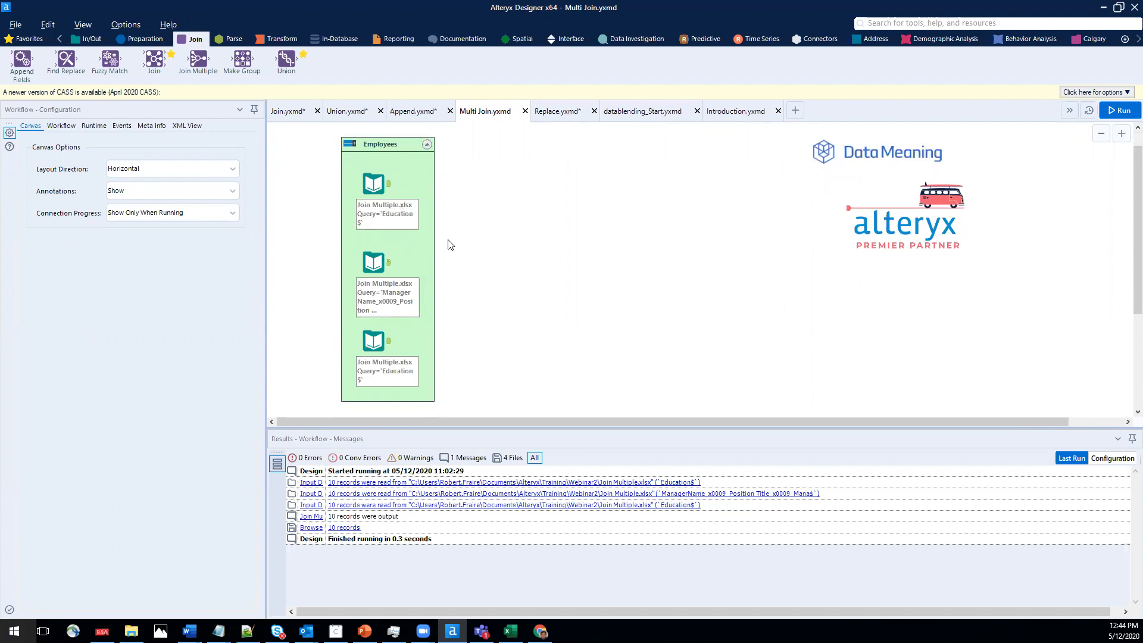
{"action": "left_click_drag", "start_coordinate": [200, 53], "coordinate": [541, 266]}
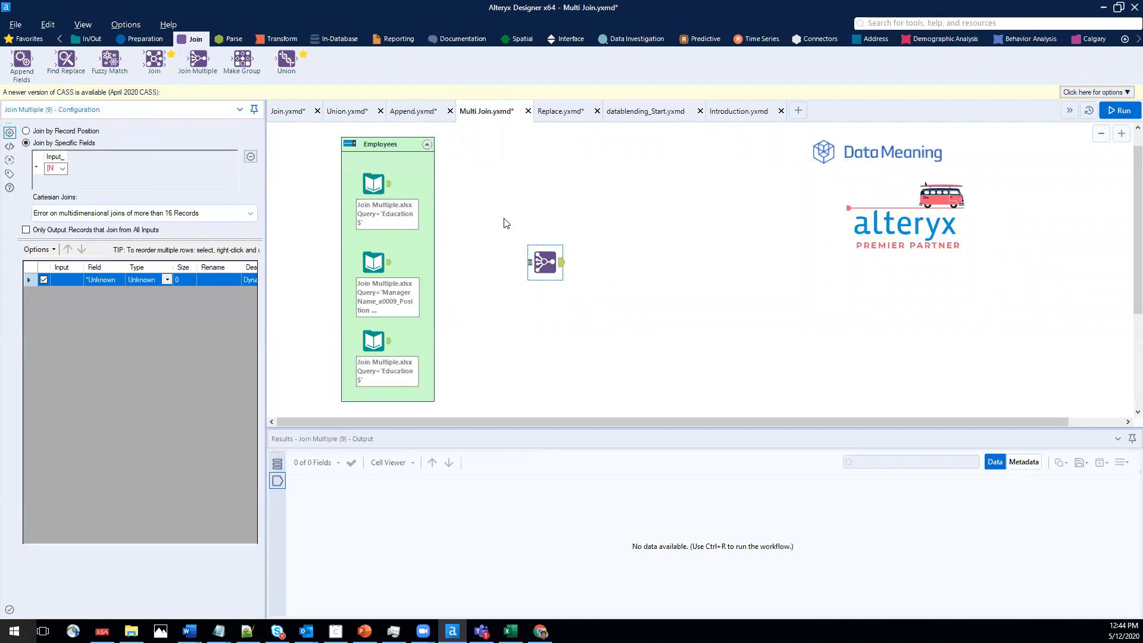
{"action": "left_click_drag", "start_coordinate": [390, 184], "coordinate": [529, 262]}
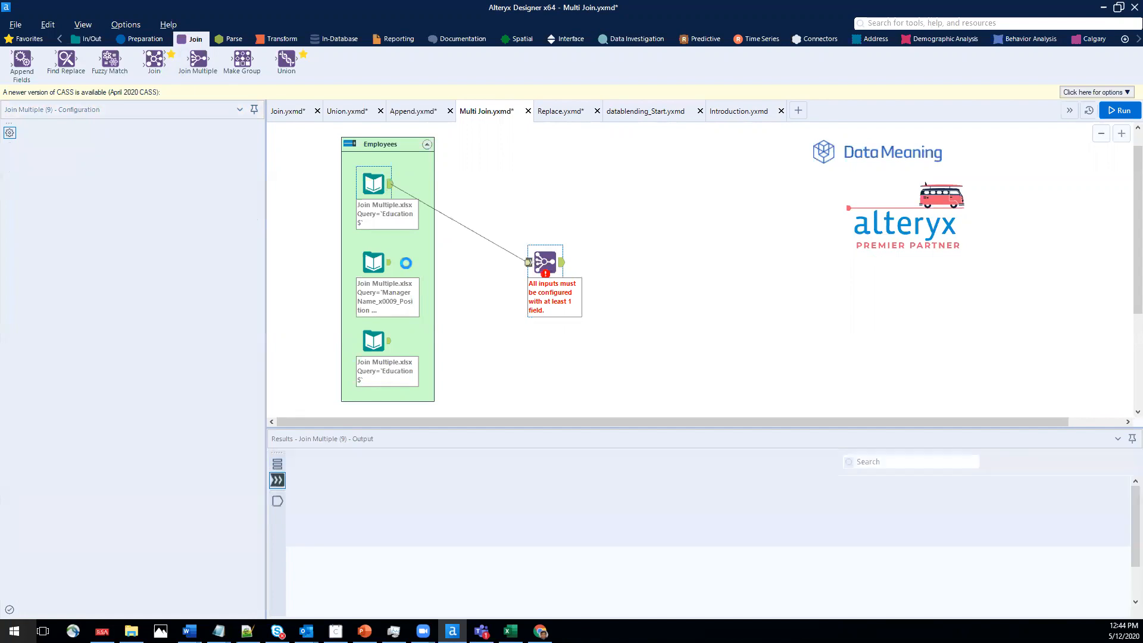
{"action": "left_click_drag", "start_coordinate": [390, 262], "coordinate": [528, 262]}
{"action": "left_click_drag", "start_coordinate": [390, 340], "coordinate": [528, 261]}
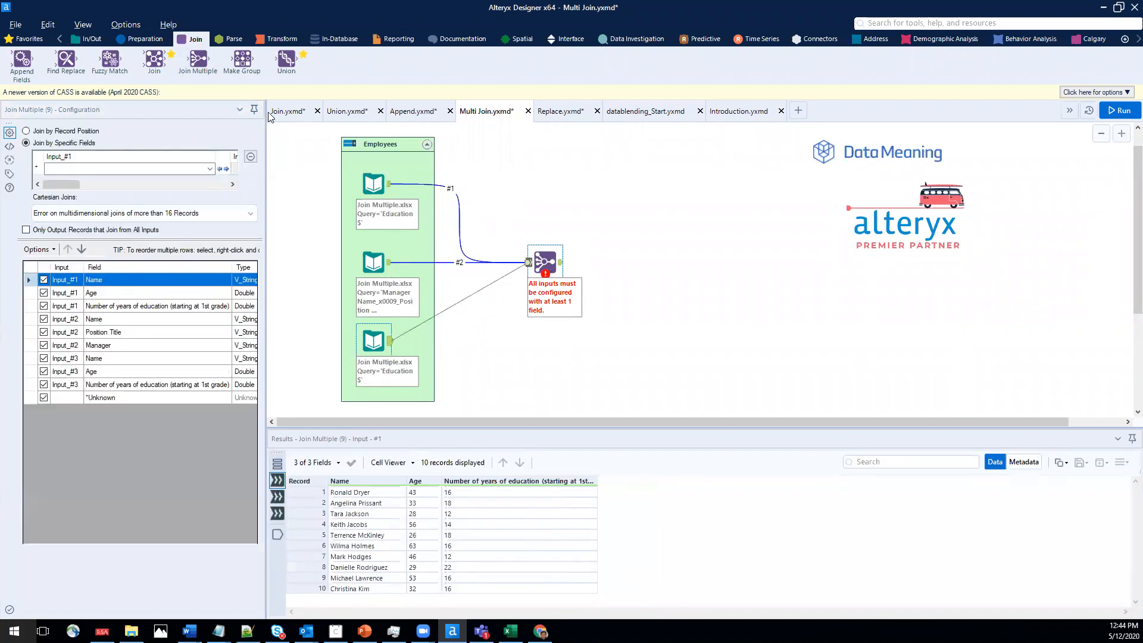
View the Join.yxmd workflow for comparison and return to the Join Multiple configuration in Multi Join.yxmd.
{"action": "left_click", "coordinate": [273, 113]}
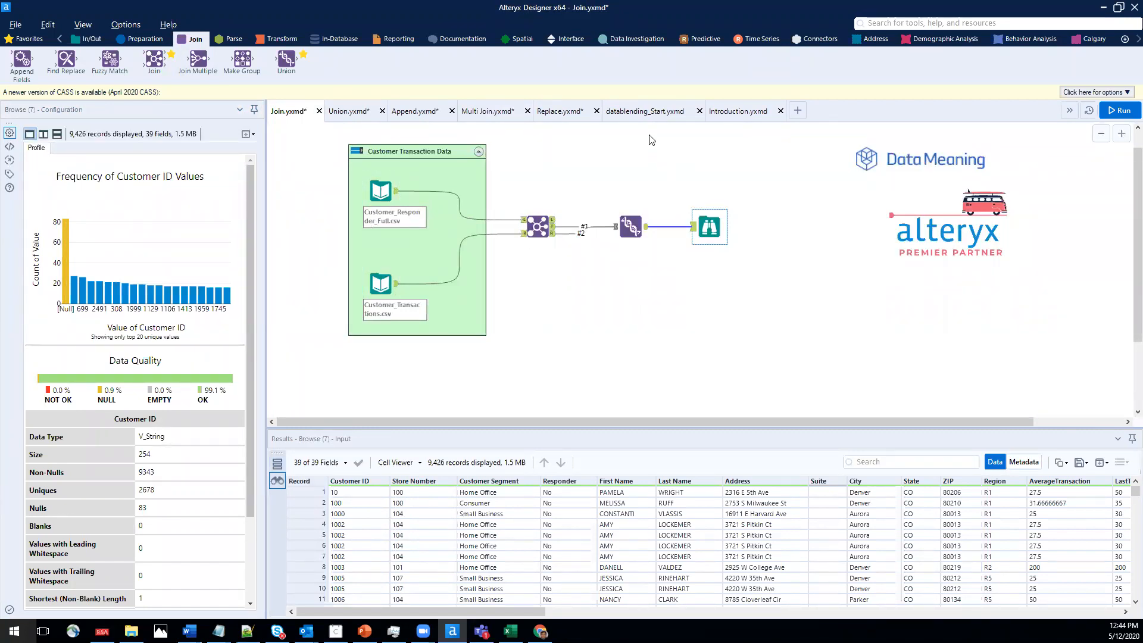
{"action": "left_click", "coordinate": [476, 112]}
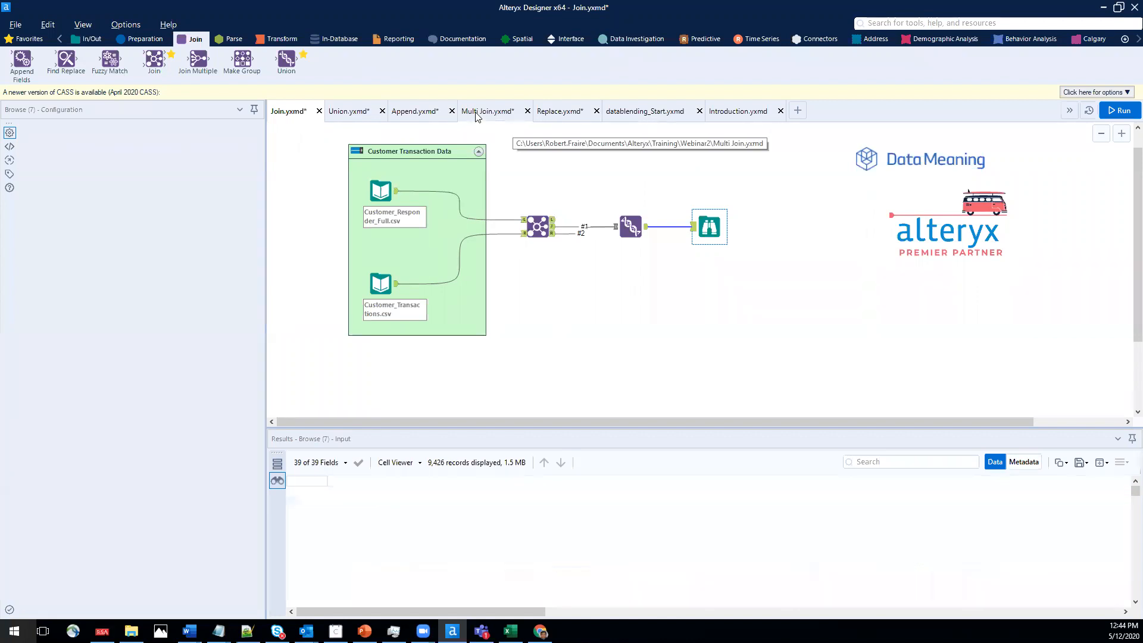
{"action": "scroll", "coordinate": [315, 281], "scroll_direction": "down", "scroll_amount": 2}
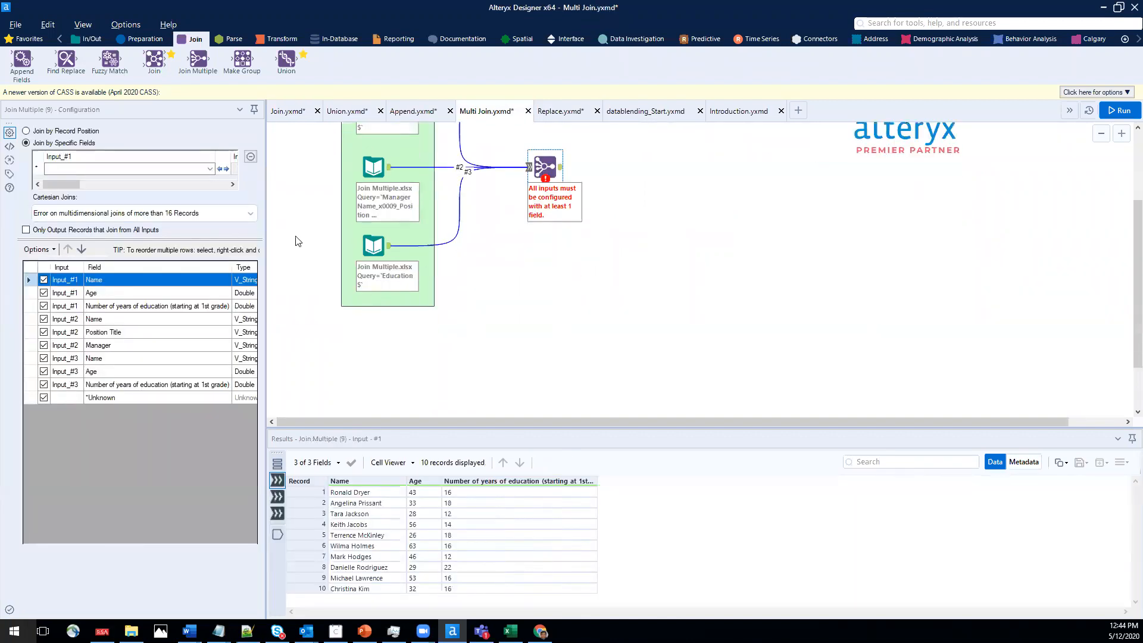
{"action": "scroll", "coordinate": [599, 331], "scroll_direction": "up", "scroll_amount": 2}
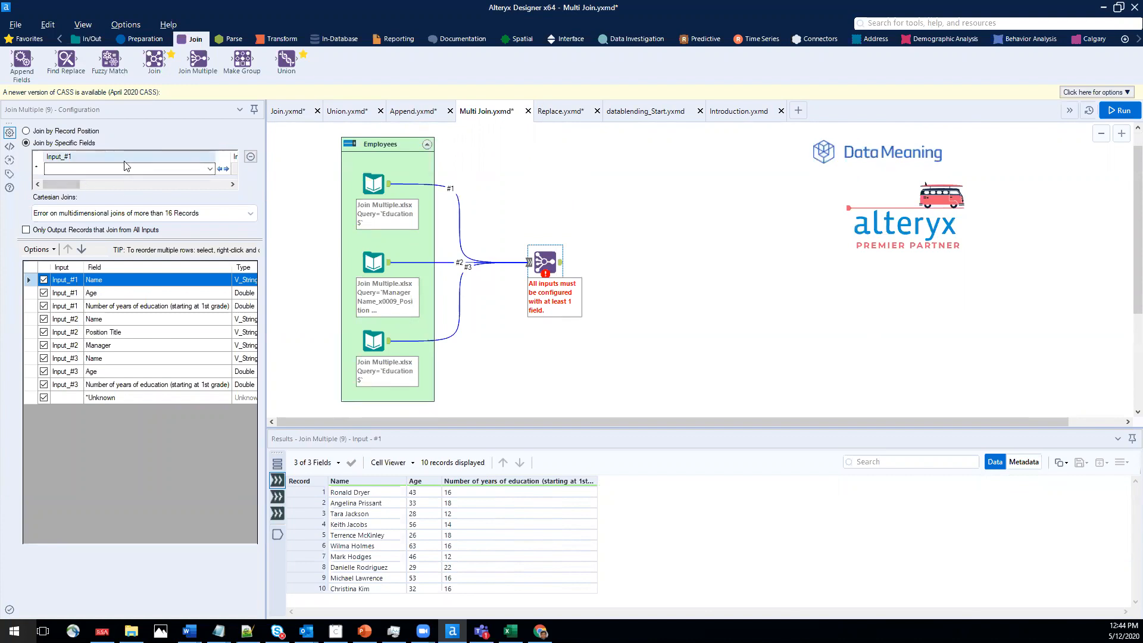
Set Name as the join field across all three Join Multiple inputs, and switch back to the Join.yxmd workflow.
{"action": "left_click", "coordinate": [209, 169]}
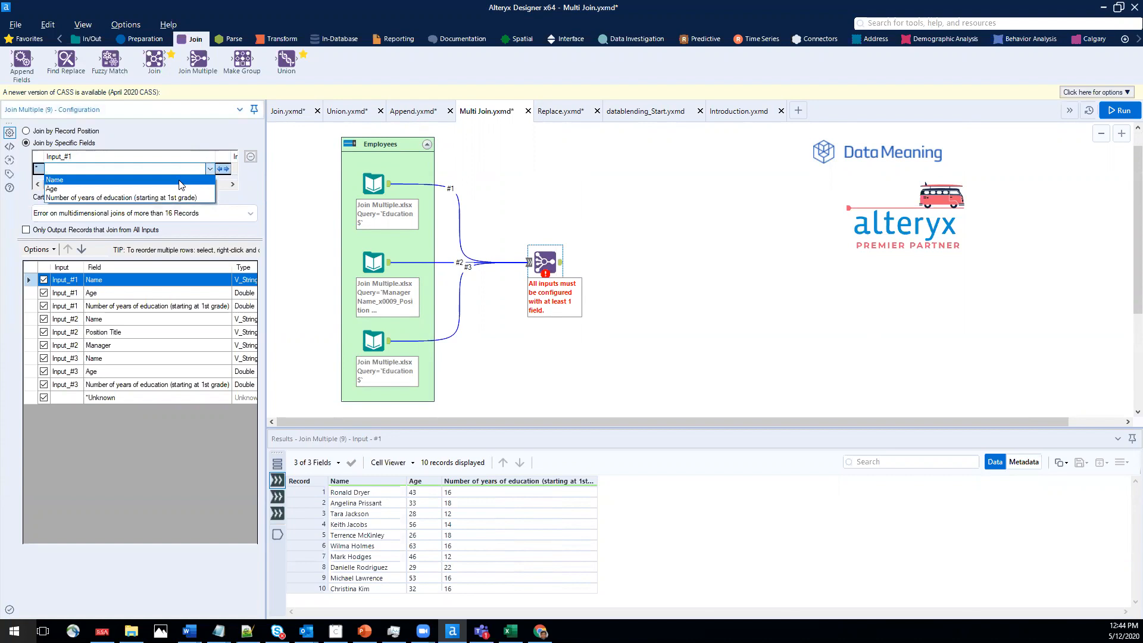
{"action": "left_click", "coordinate": [181, 181]}
{"action": "left_click_drag", "start_coordinate": [88, 186], "coordinate": [141, 193]}
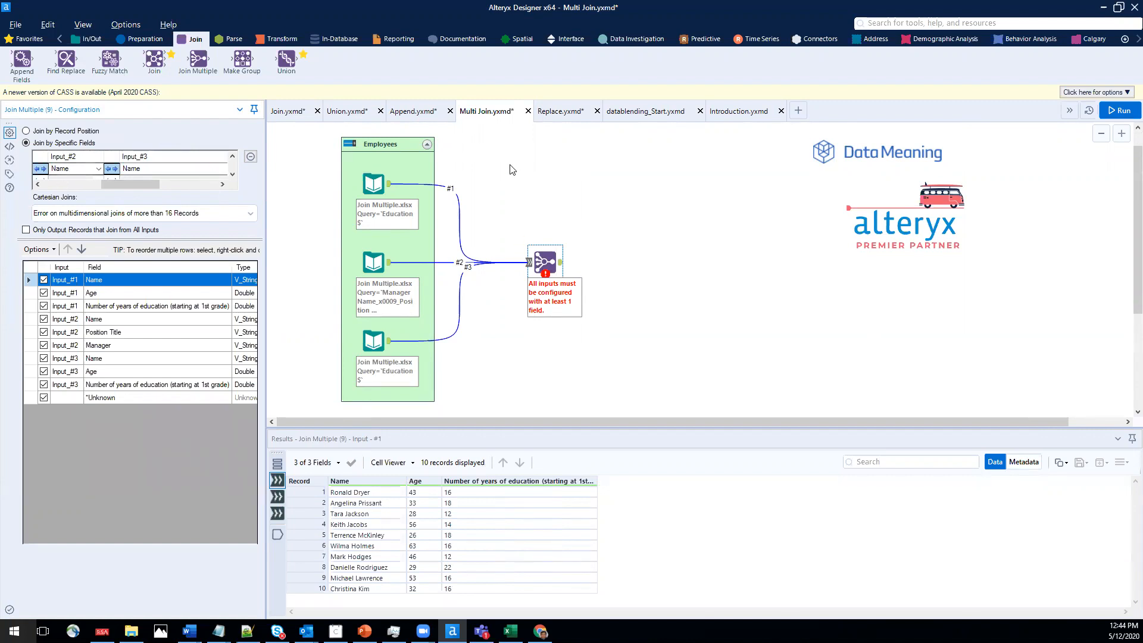
{"action": "left_click", "coordinate": [286, 113]}
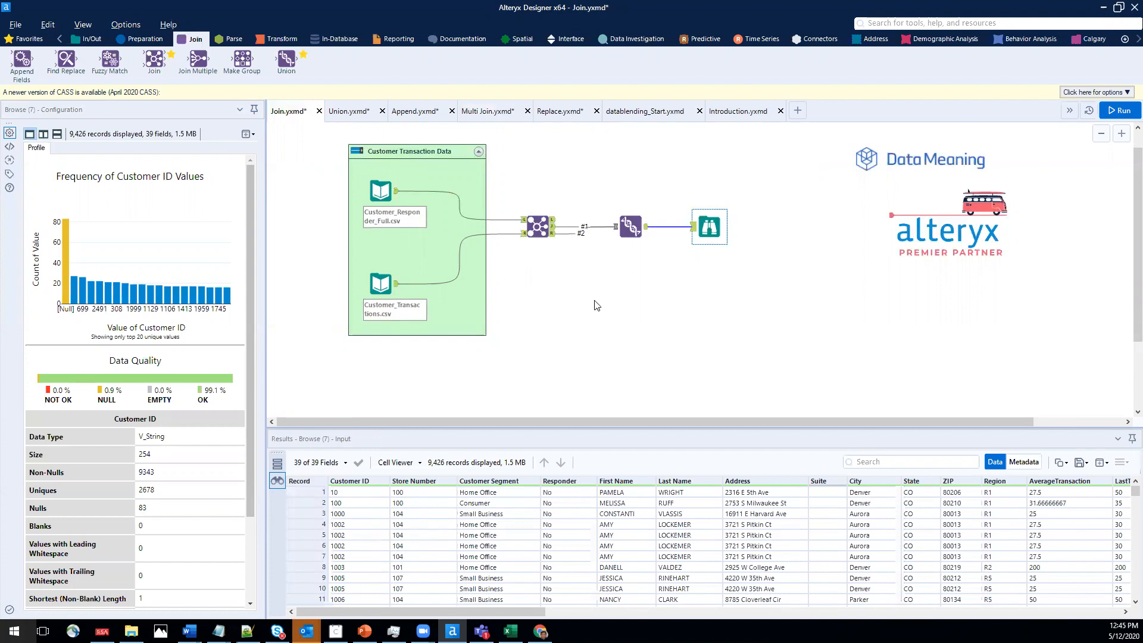
In the Multi Join.yxmd workflow, add a Browse tool after Join Multiple and run the workflow.
{"action": "left_click", "coordinate": [480, 116]}
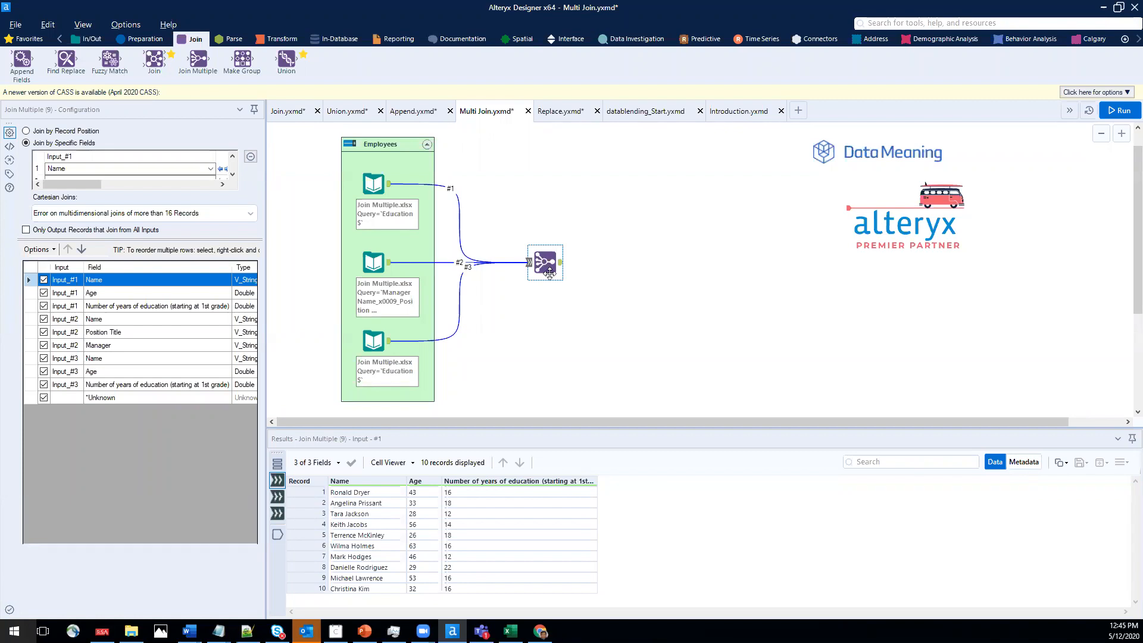
{"action": "right_click", "coordinate": [543, 265]}
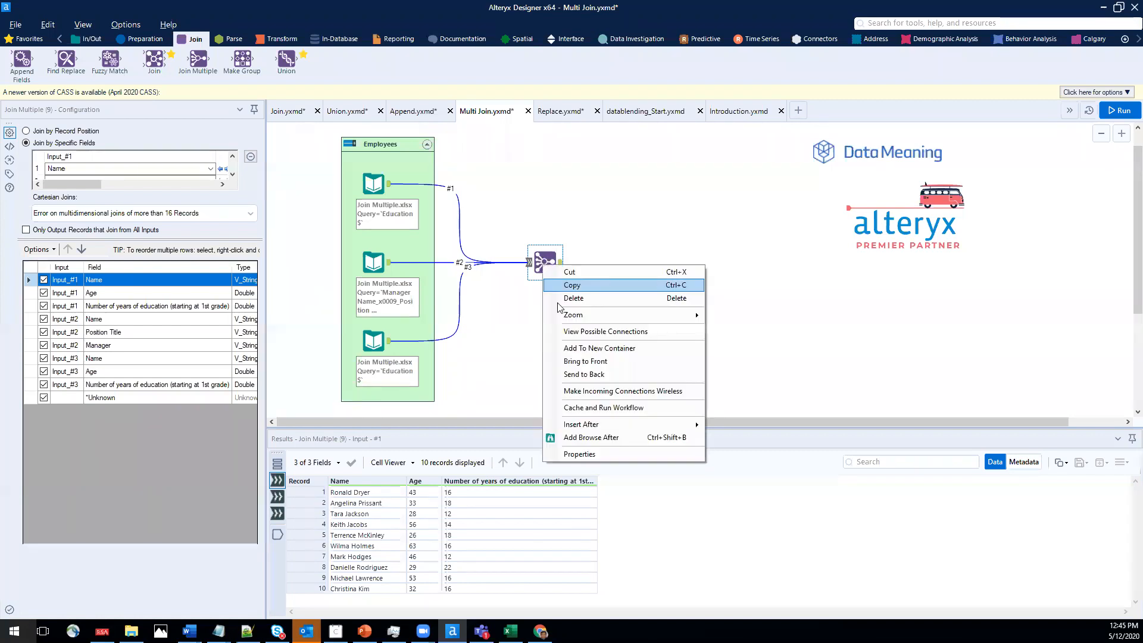
{"action": "left_click", "coordinate": [575, 437]}
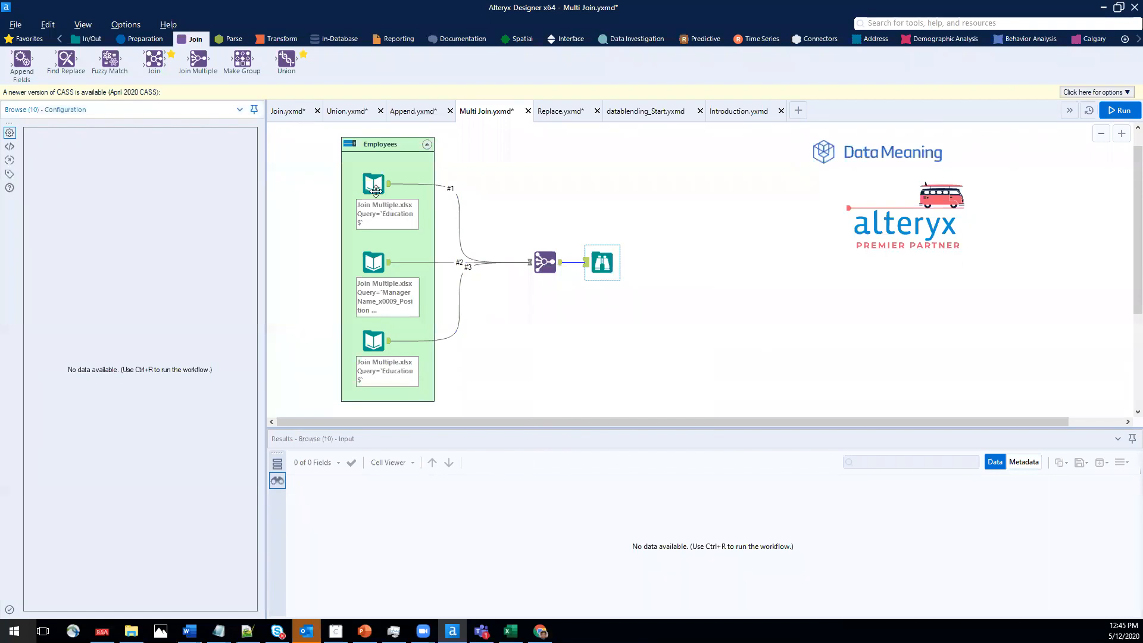
{"action": "left_click", "coordinate": [373, 184]}
{"action": "left_click", "coordinate": [1119, 110]}
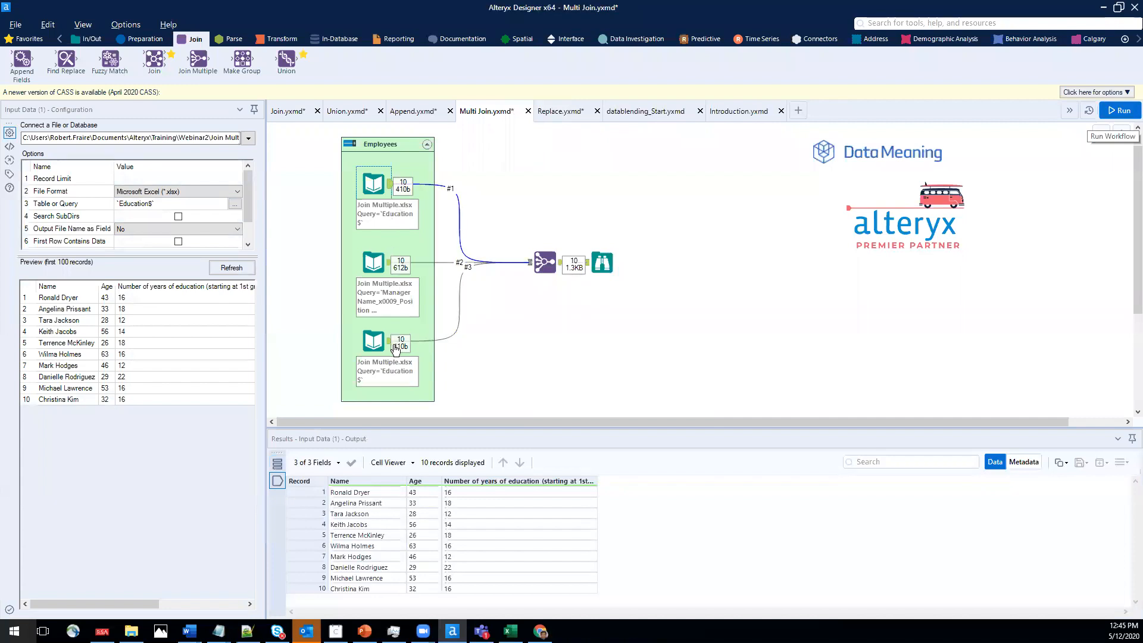
Examine the combined fields in the Browse output and compare them with the records of the second and third Employees inputs.
{"action": "left_click", "coordinate": [604, 269]}
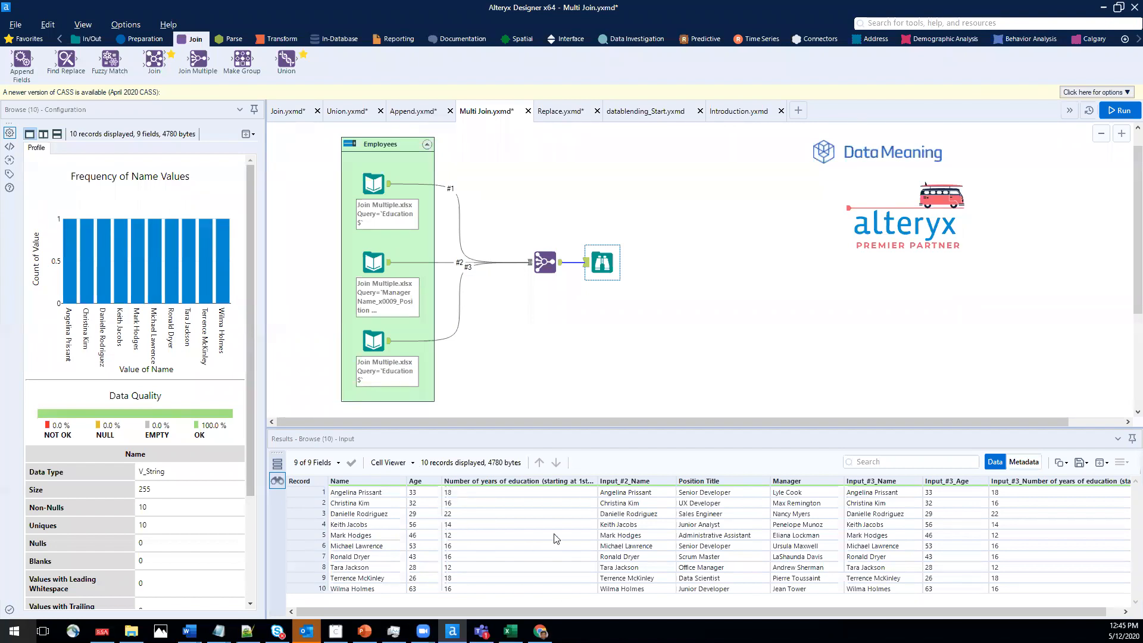
{"action": "left_click", "coordinate": [559, 577]}
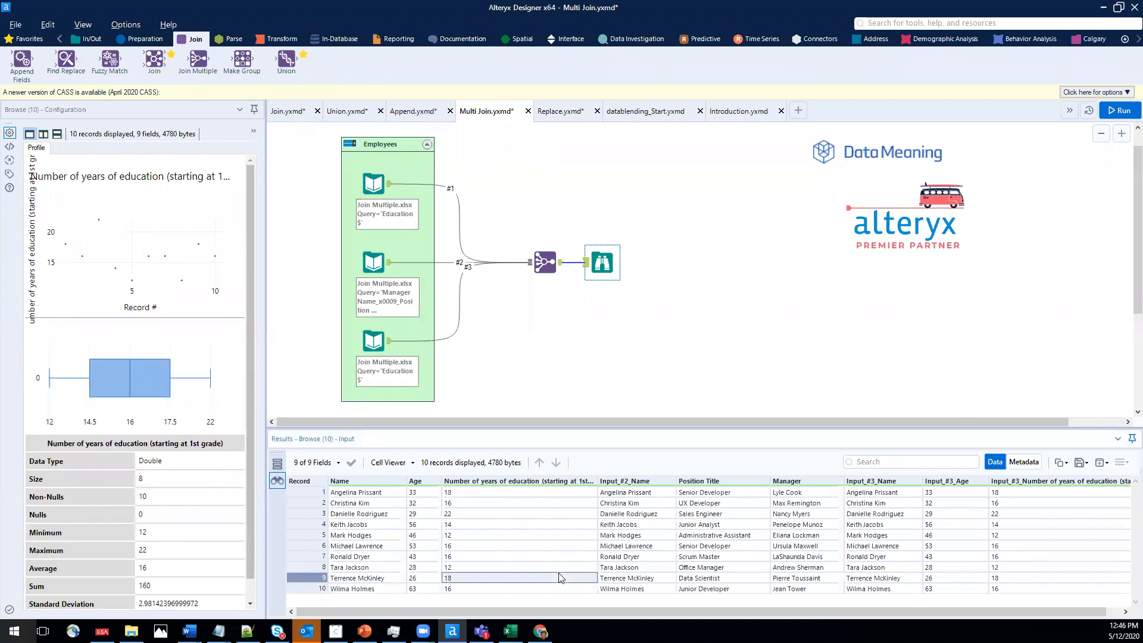
{"action": "left_click_drag", "start_coordinate": [580, 612], "coordinate": [594, 612]}
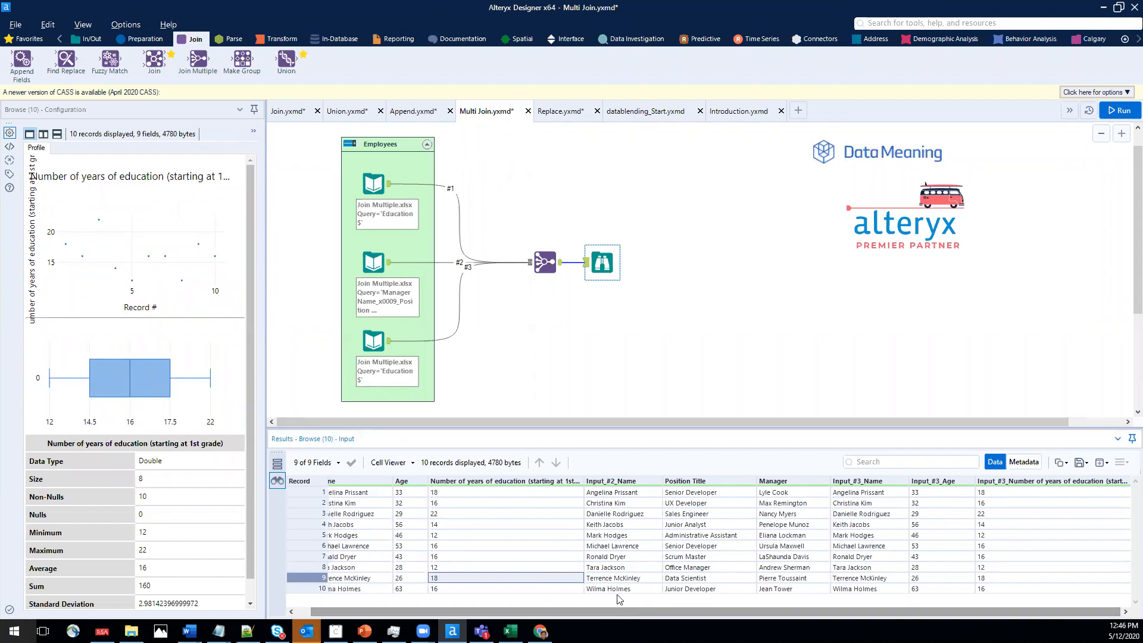
{"action": "left_click", "coordinate": [546, 262]}
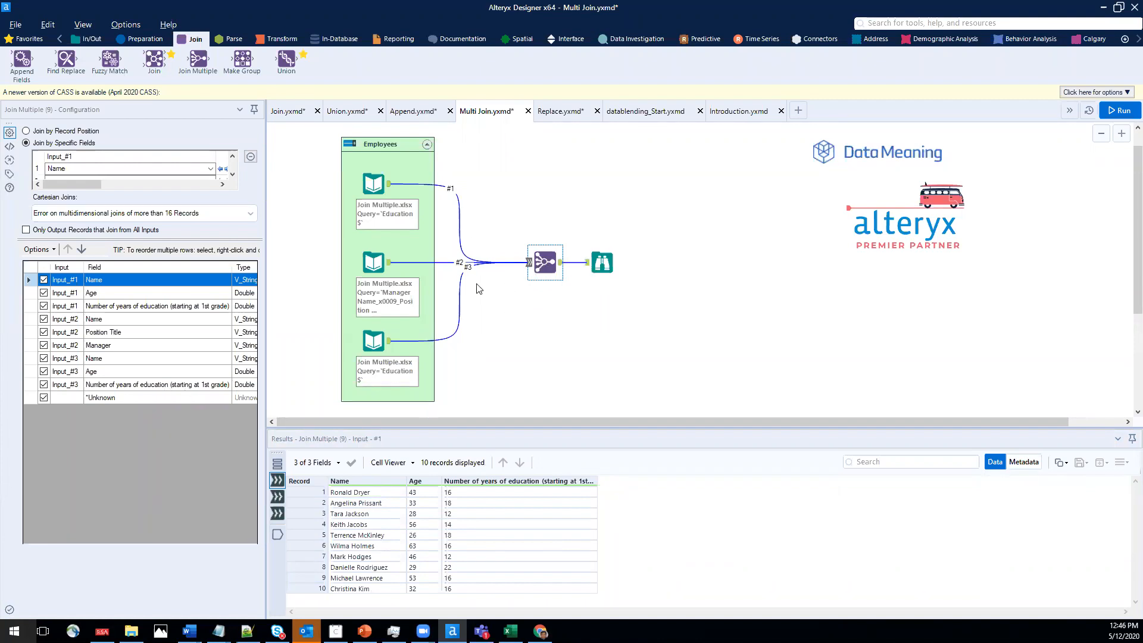
{"action": "left_click", "coordinate": [372, 265]}
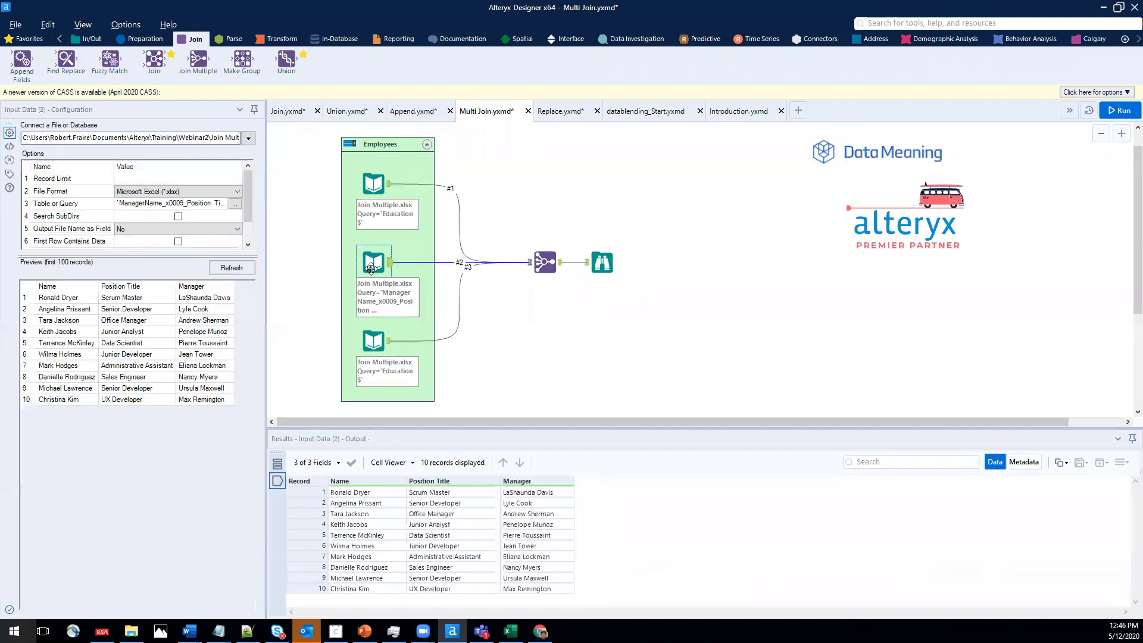
{"action": "left_click", "coordinate": [373, 347]}
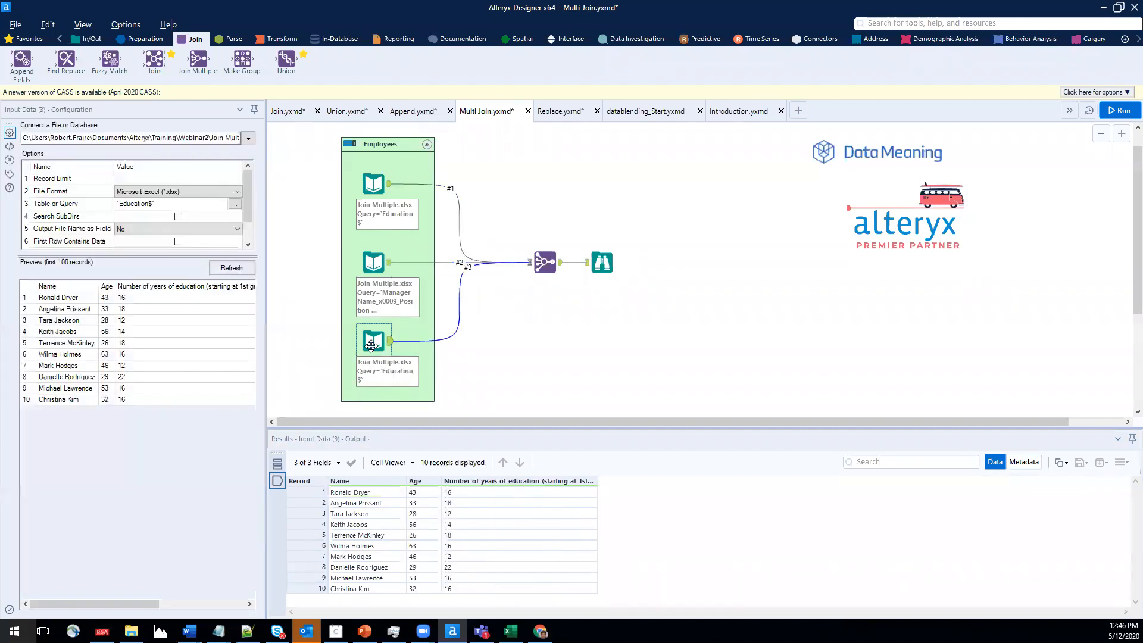
{"action": "left_click", "coordinate": [373, 262]}
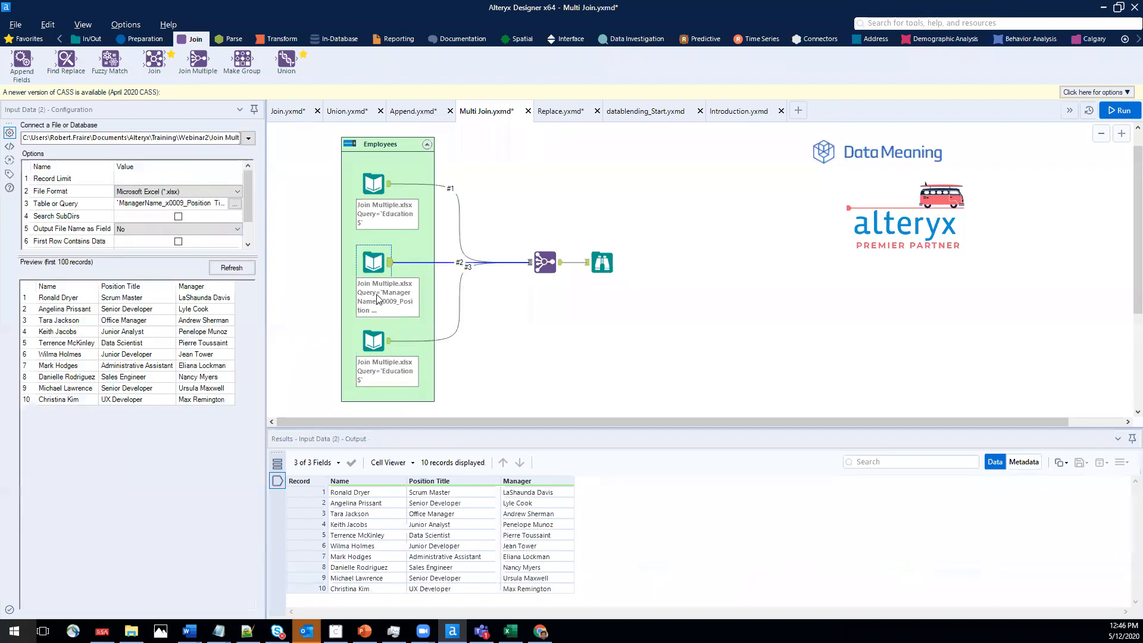
{"action": "left_click", "coordinate": [353, 589]}
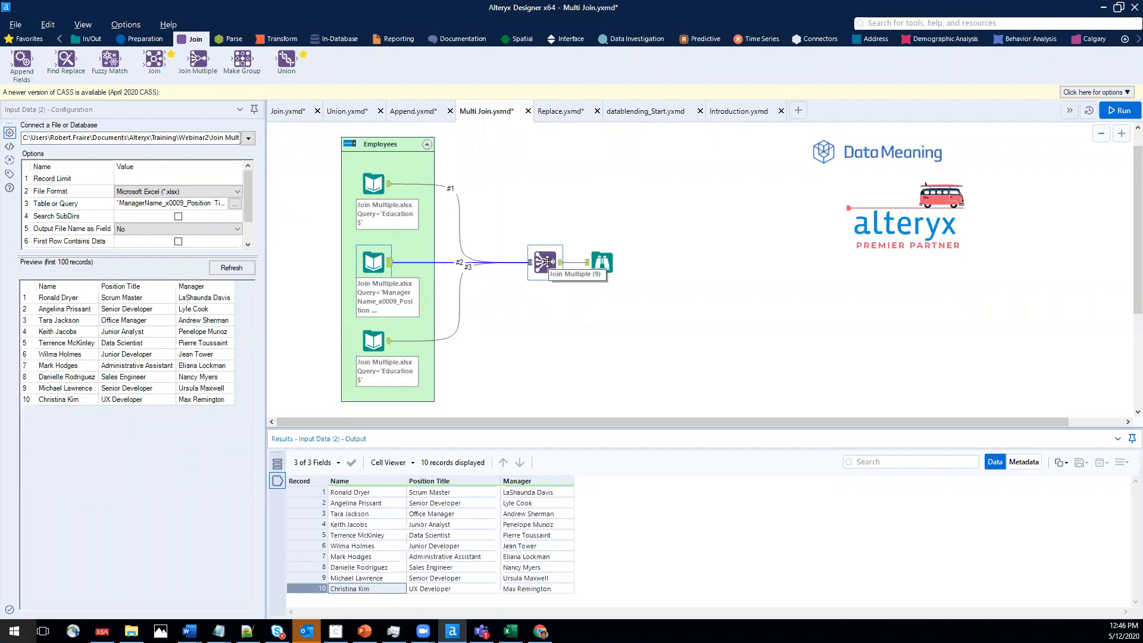
Set Join Multiple to output only records that join from all inputs, and deselect the duplicate Name fields of Input_#2 and Input_#3.
{"action": "left_click", "coordinate": [547, 262]}
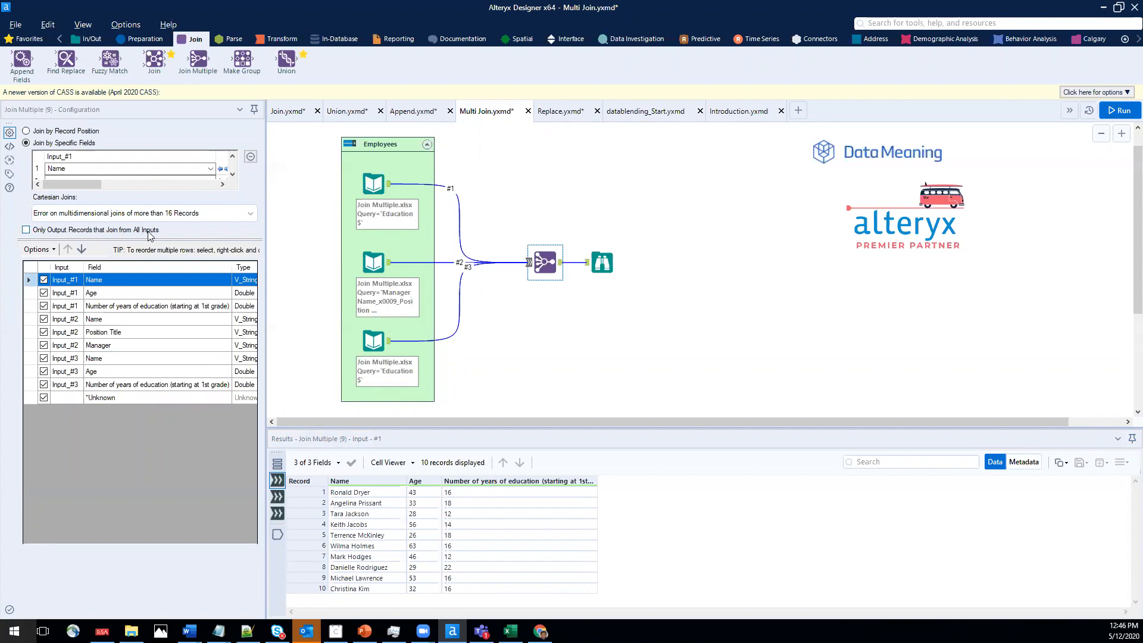
{"action": "left_click", "coordinate": [27, 231]}
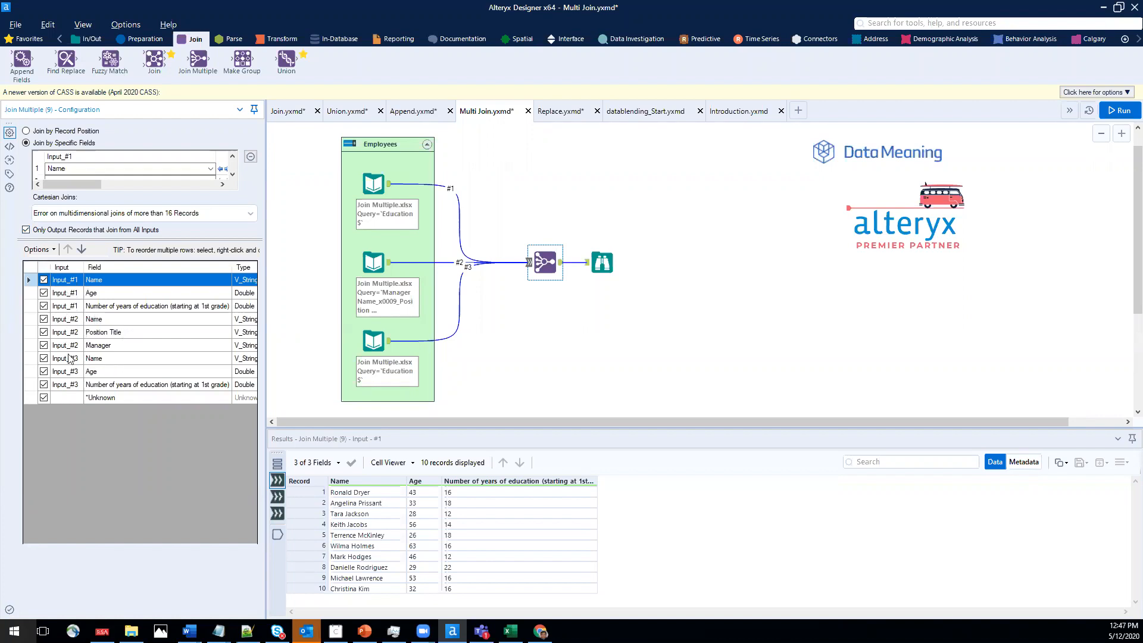
{"action": "left_click", "coordinate": [44, 319]}
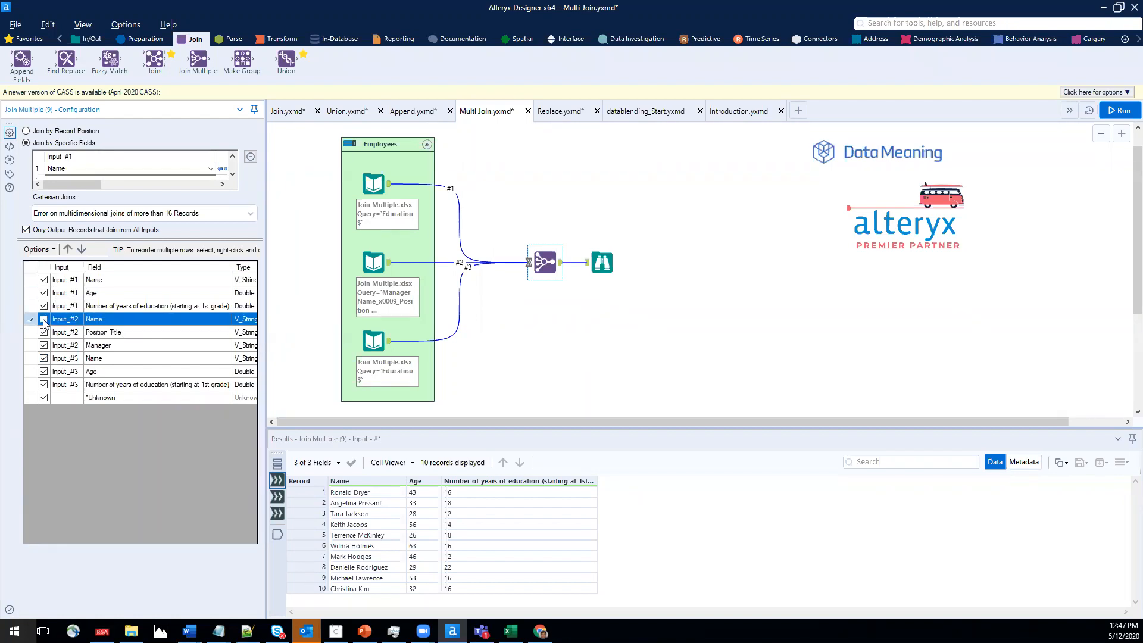
{"action": "left_click", "coordinate": [44, 358]}
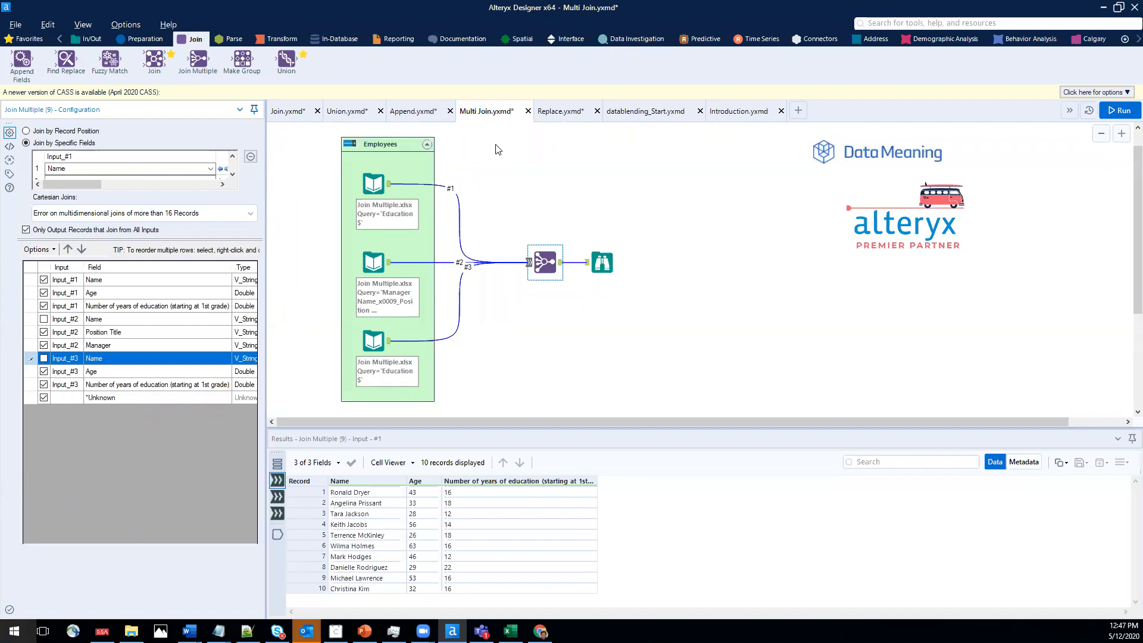
In datablending_Start.yxmd, add a Join tool with Customer_Transactions.csv as its left input and Customer_Responder_Full.csv as its right input.
{"action": "left_click", "coordinate": [634, 113]}
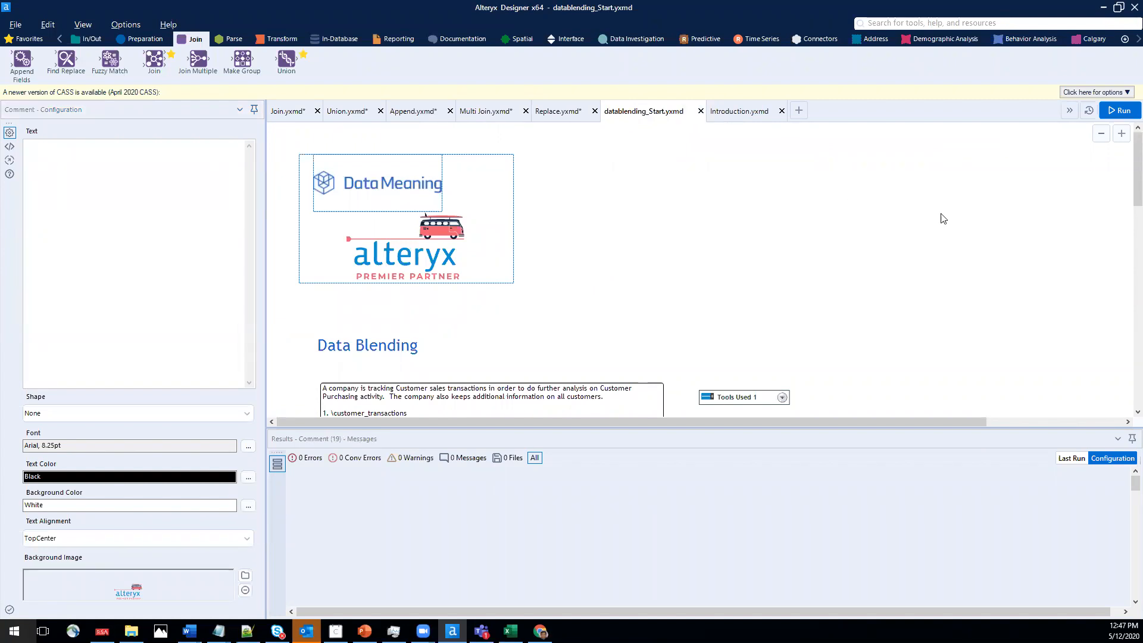
{"action": "scroll", "coordinate": [942, 218], "scroll_direction": "down", "scroll_amount": 8}
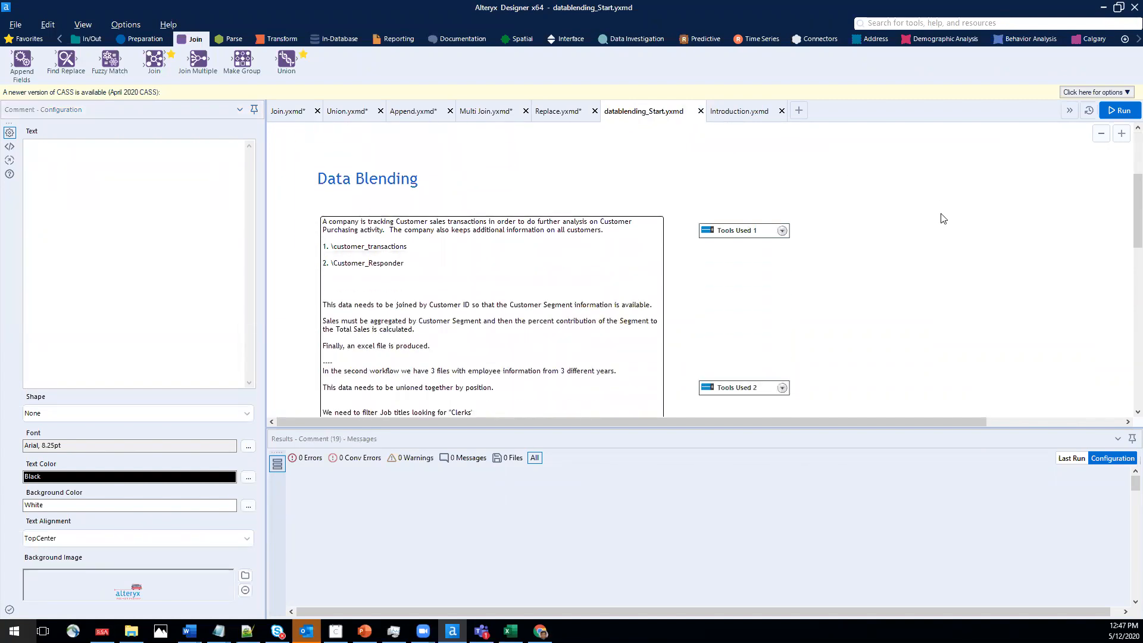
{"action": "scroll", "coordinate": [943, 218], "scroll_direction": "down", "scroll_amount": 8}
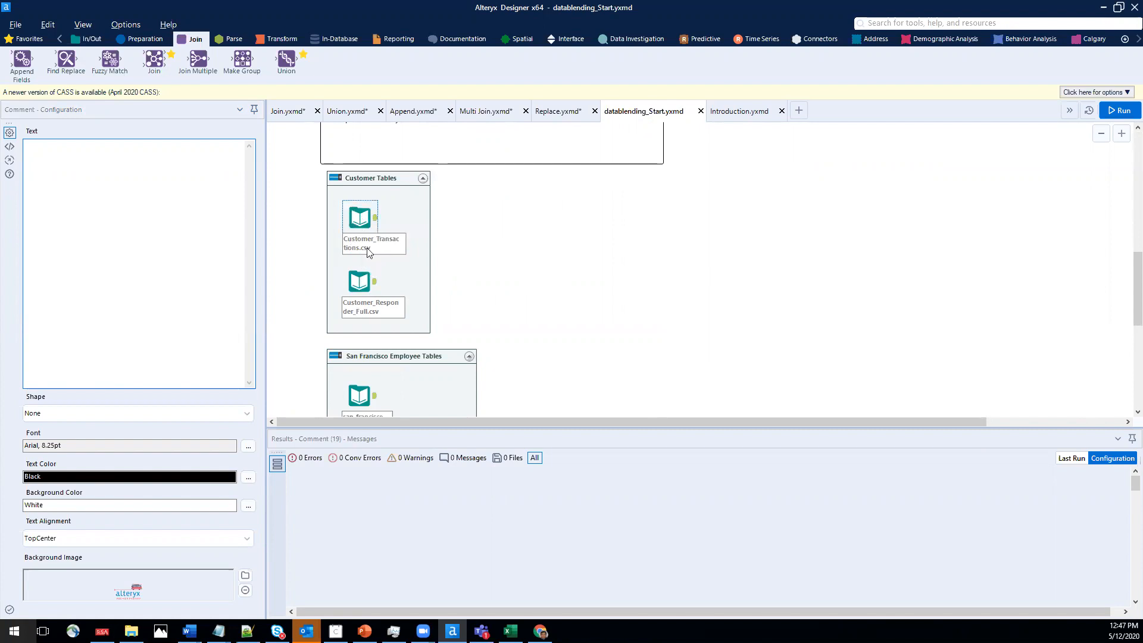
{"action": "left_click_drag", "start_coordinate": [153, 58], "coordinate": [503, 245]}
{"action": "left_click_drag", "start_coordinate": [375, 217], "coordinate": [486, 238]}
{"action": "left_click_drag", "start_coordinate": [375, 281], "coordinate": [497, 259]}
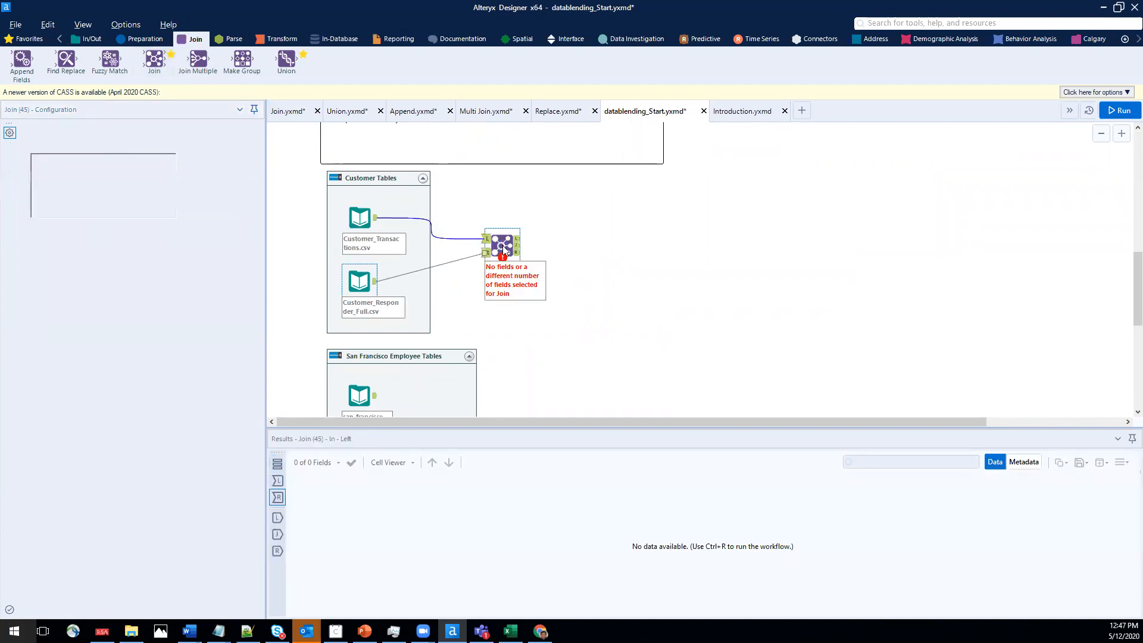
Join the two customer tables by matching the left Customer_ID field to the right Customer ID field.
{"action": "left_click", "coordinate": [101, 173]}
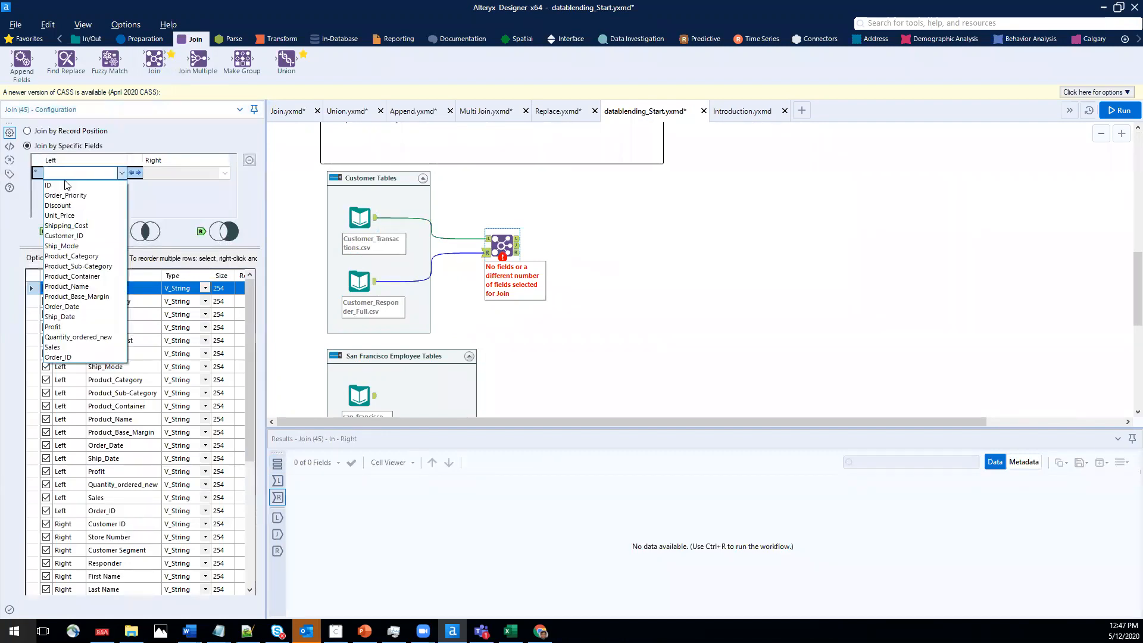
{"action": "left_click", "coordinate": [64, 236]}
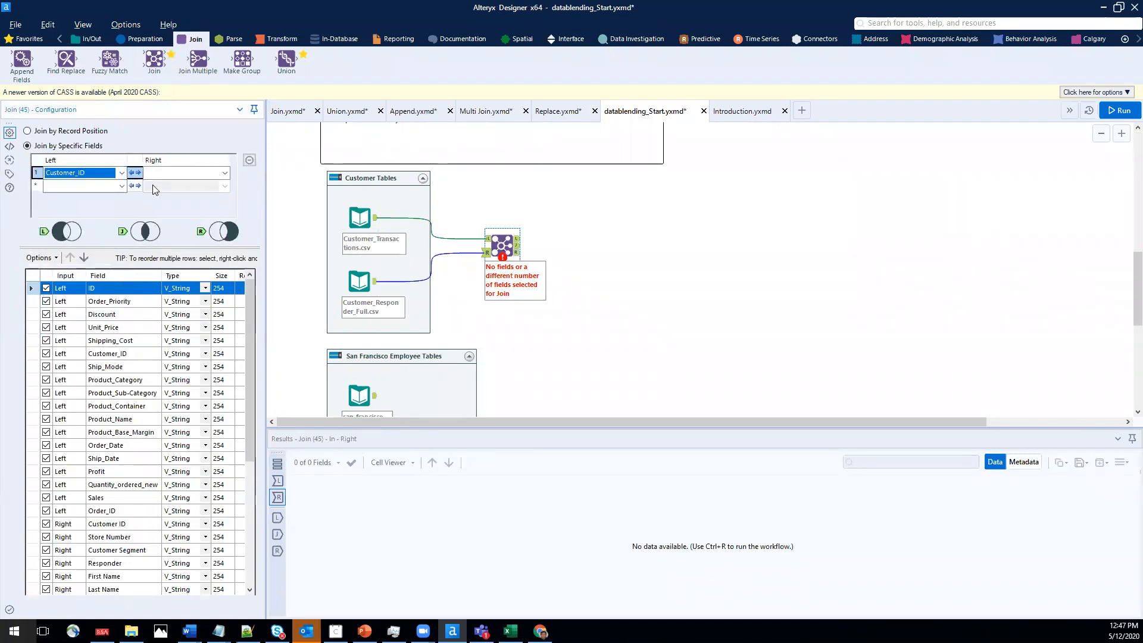
{"action": "left_click", "coordinate": [164, 172]}
{"action": "left_click", "coordinate": [157, 186]}
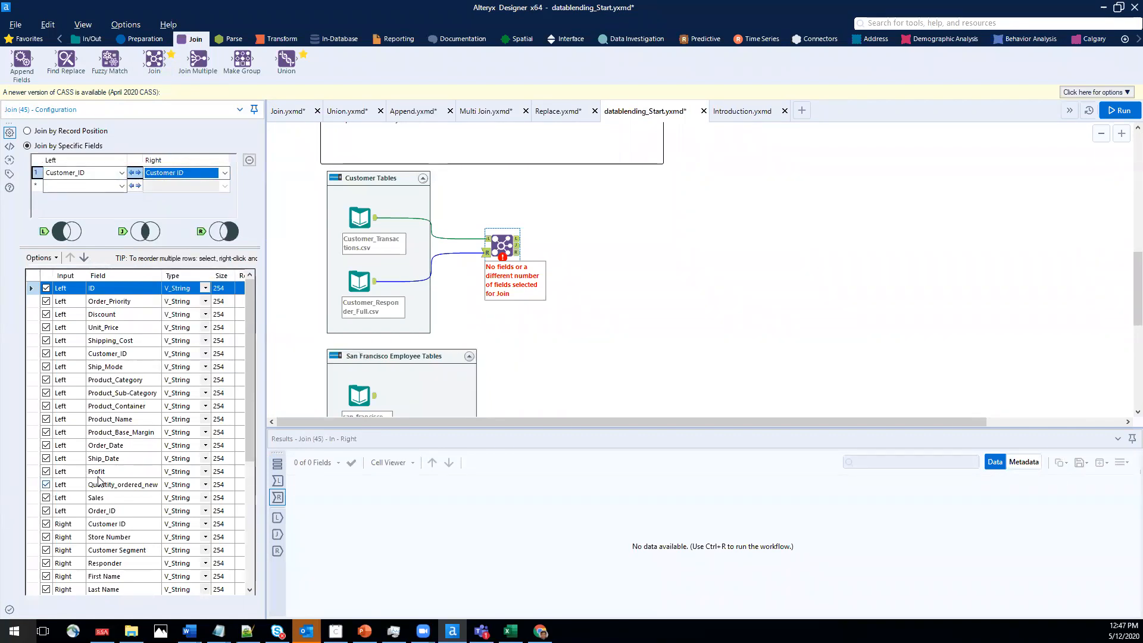
Look through the Join tool's output field list and deselect all of its fields.
{"action": "scroll", "coordinate": [106, 477], "scroll_direction": "down", "scroll_amount": 2}
{"action": "scroll", "coordinate": [106, 478], "scroll_direction": "up", "scroll_amount": 2}
{"action": "scroll", "coordinate": [81, 403], "scroll_direction": "down", "scroll_amount": 2}
{"action": "scroll", "coordinate": [82, 403], "scroll_direction": "up", "scroll_amount": 2}
{"action": "left_click", "coordinate": [55, 257]}
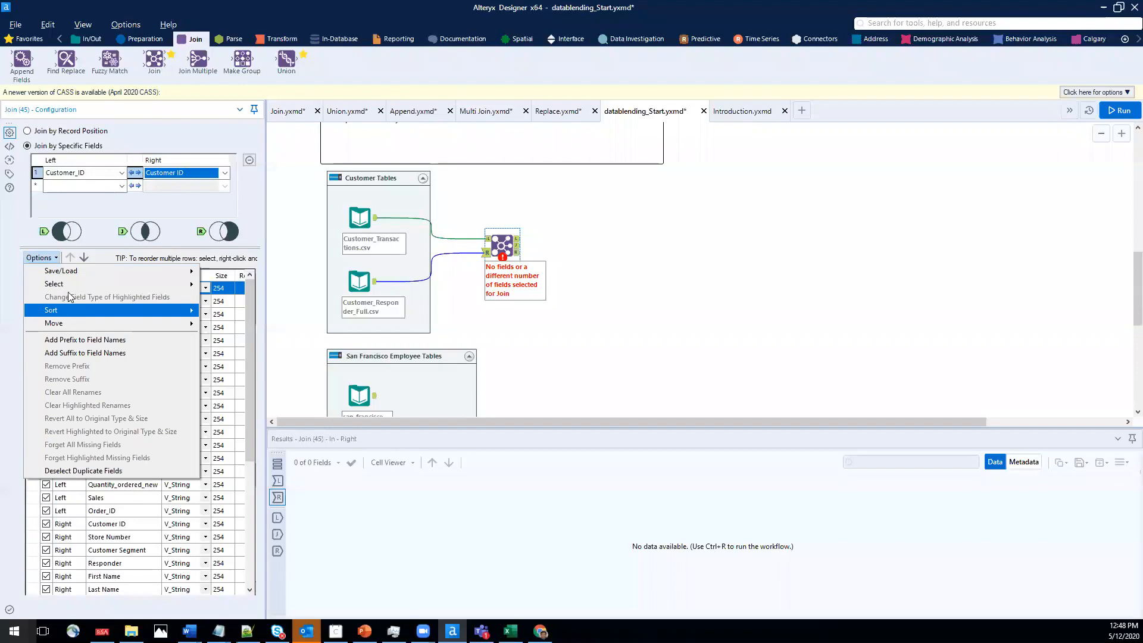
{"action": "mouse_move", "coordinate": [72, 286]}
{"action": "left_click", "coordinate": [234, 298]}
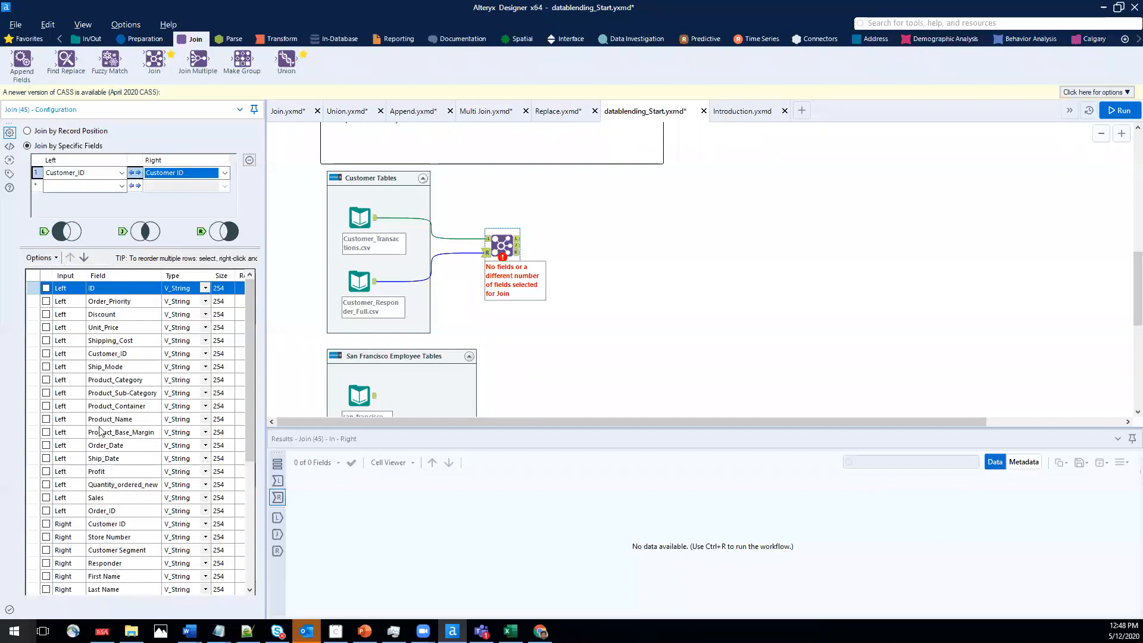
Include only Product_Category, Sales, Customer Segment and Income in the Join output.
{"action": "left_click", "coordinate": [46, 381]}
{"action": "scroll", "coordinate": [55, 439], "scroll_direction": "down", "scroll_amount": 3}
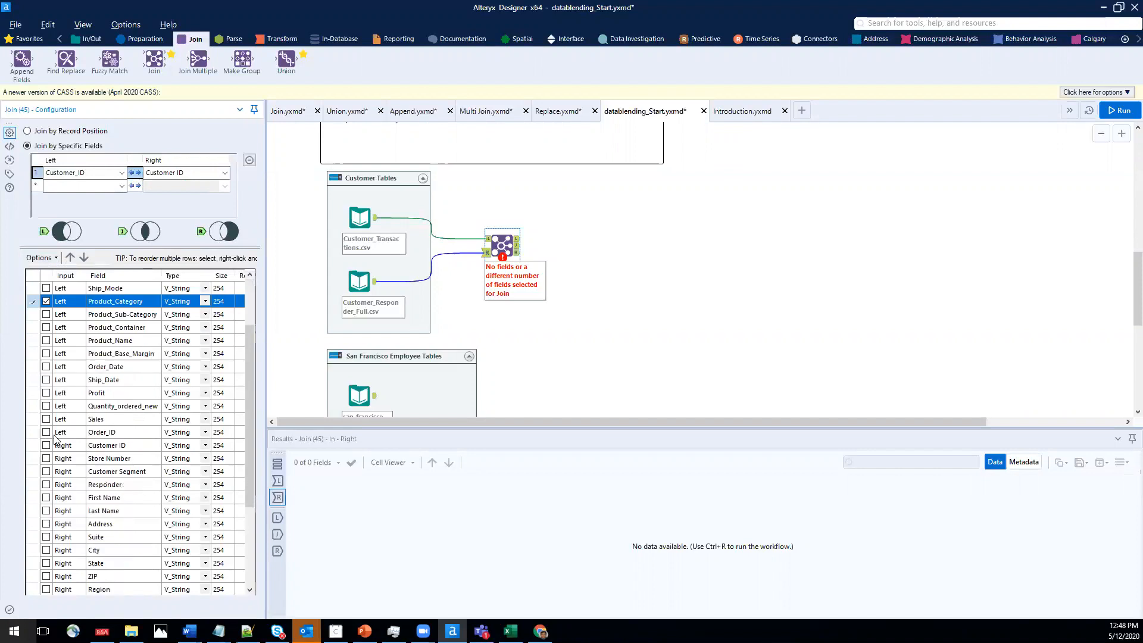
{"action": "left_click", "coordinate": [47, 432]}
{"action": "scroll", "coordinate": [51, 452], "scroll_direction": "down", "scroll_amount": 3}
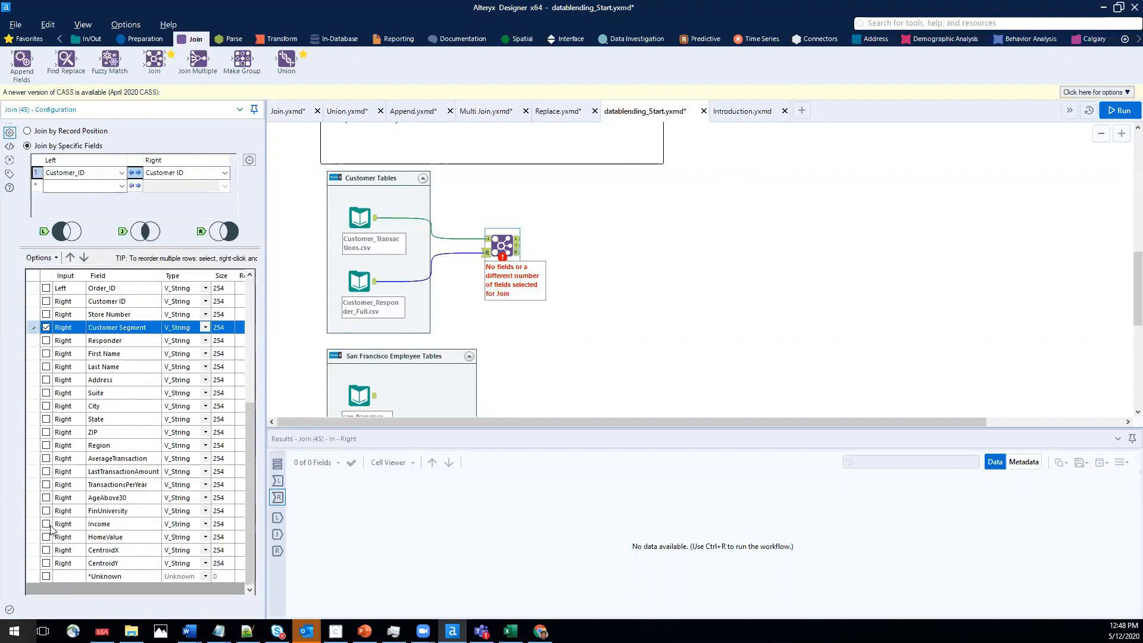
{"action": "left_click", "coordinate": [46, 524]}
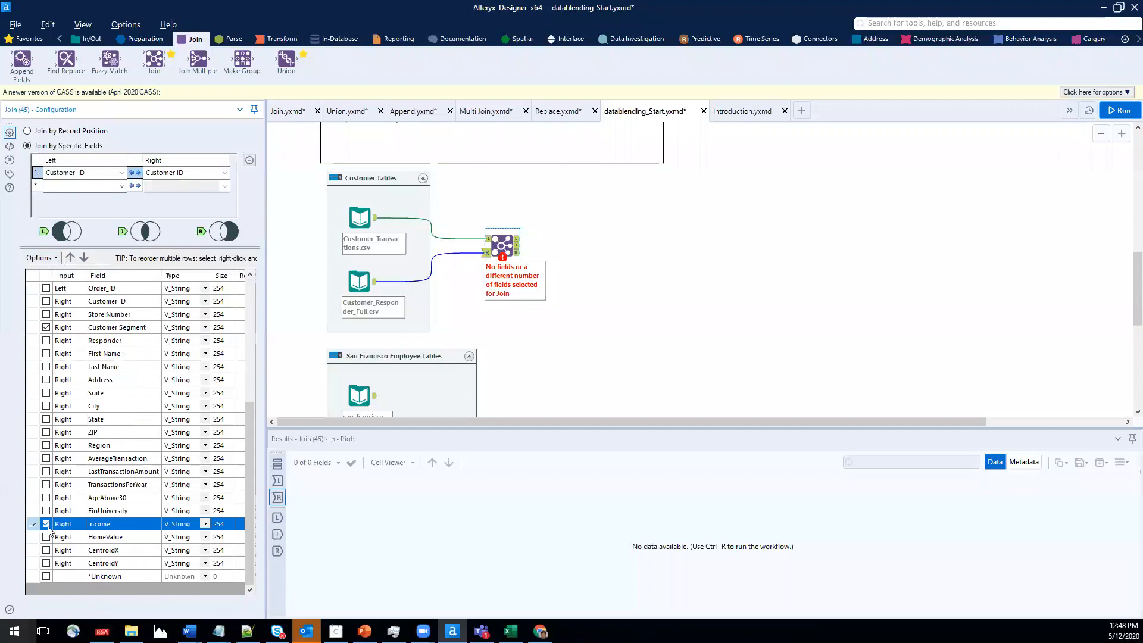
{"action": "scroll", "coordinate": [89, 456], "scroll_direction": "up", "scroll_amount": 3}
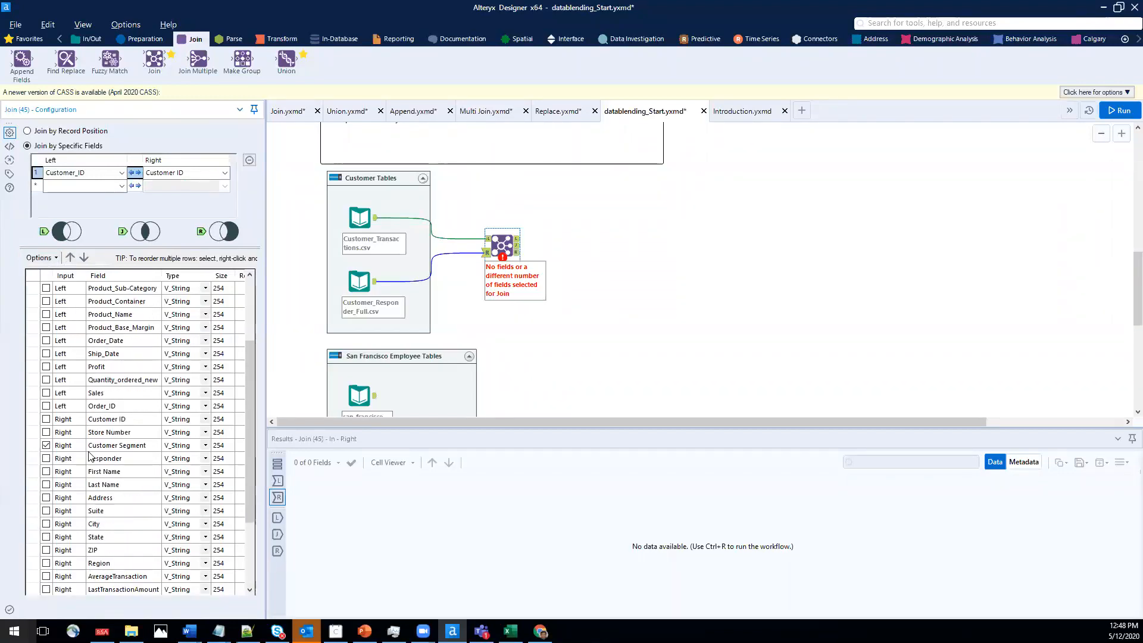
{"action": "left_click", "coordinate": [46, 393]}
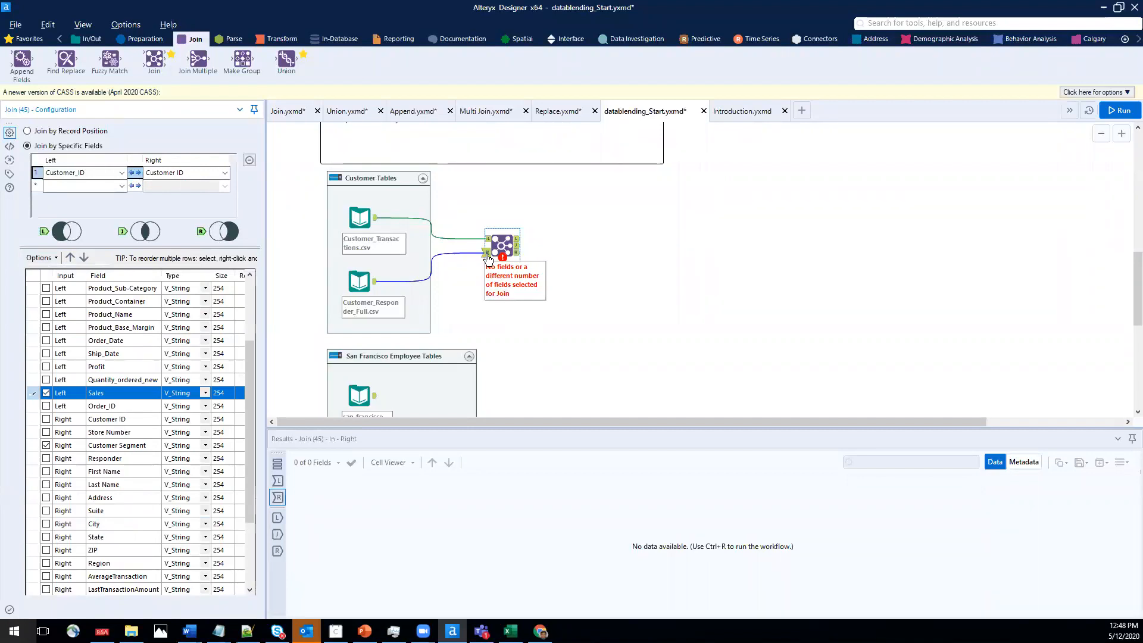
Run the workflow and review the joined records in the Join tool's J output.
{"action": "left_click", "coordinate": [1108, 112]}
{"action": "left_click", "coordinate": [505, 247]}
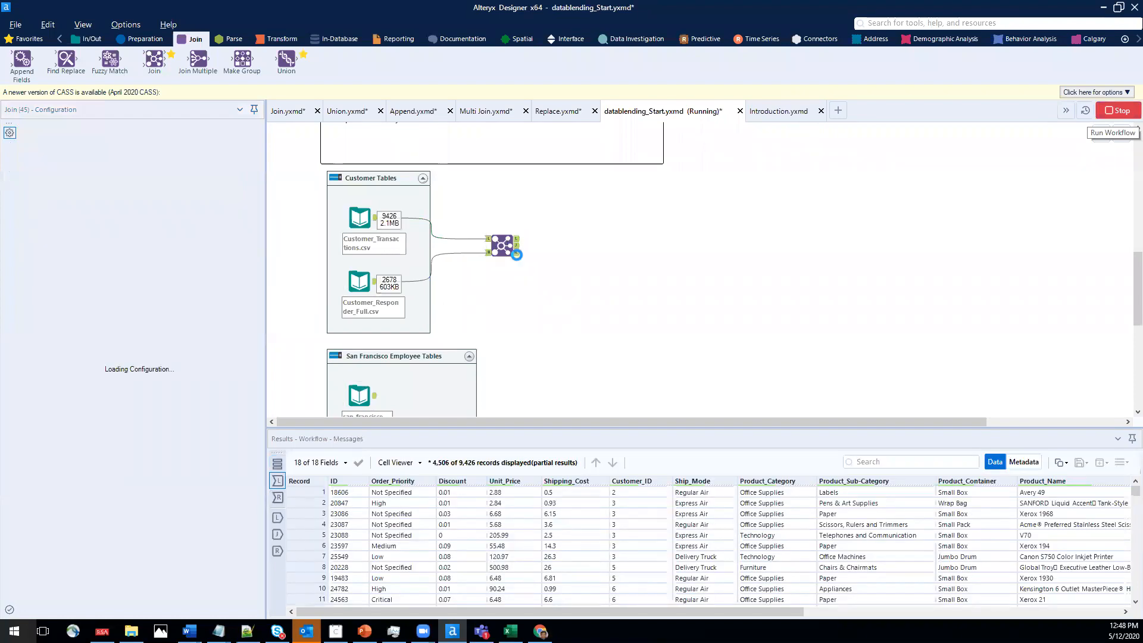
{"action": "left_click", "coordinate": [516, 246]}
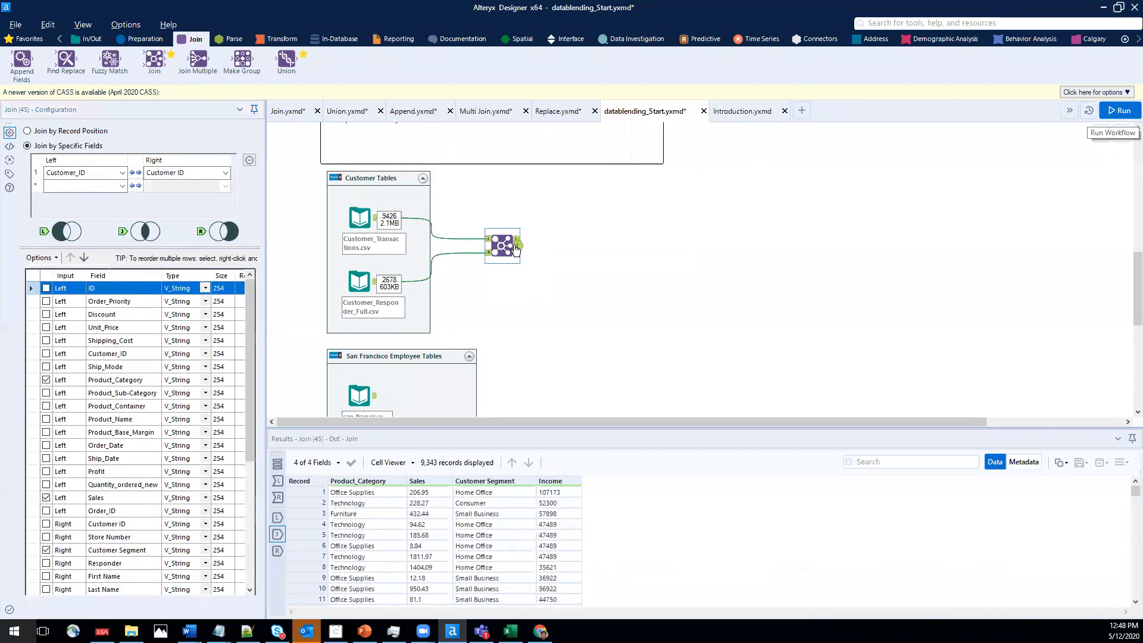
{"action": "scroll", "coordinate": [521, 537], "scroll_direction": "down", "scroll_amount": 3}
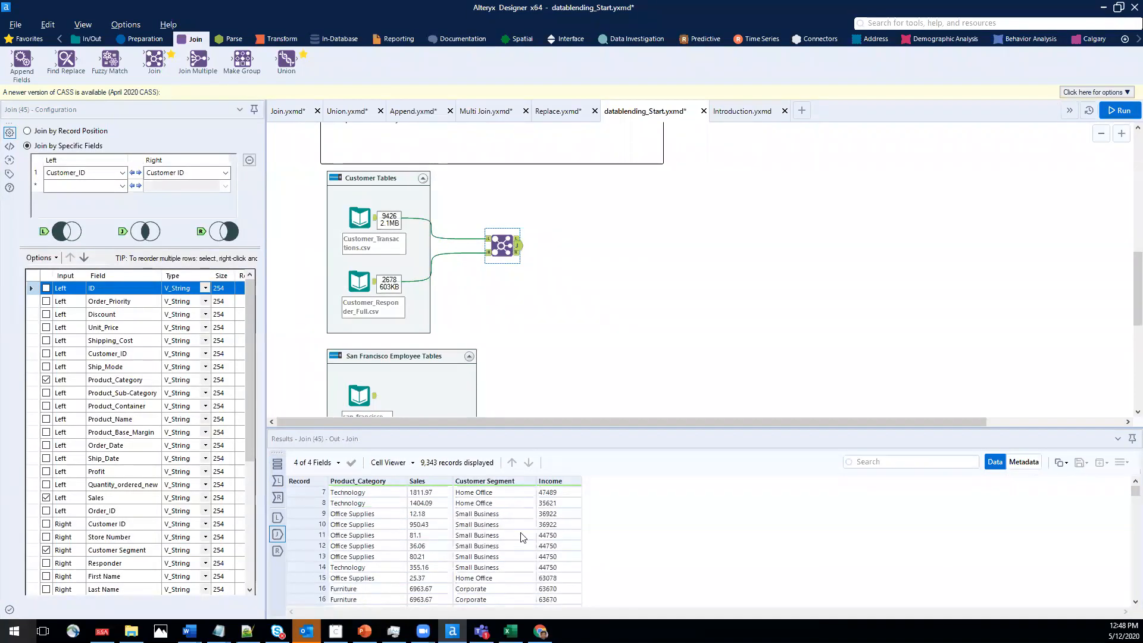
{"action": "scroll", "coordinate": [521, 538], "scroll_direction": "up", "scroll_amount": 1}
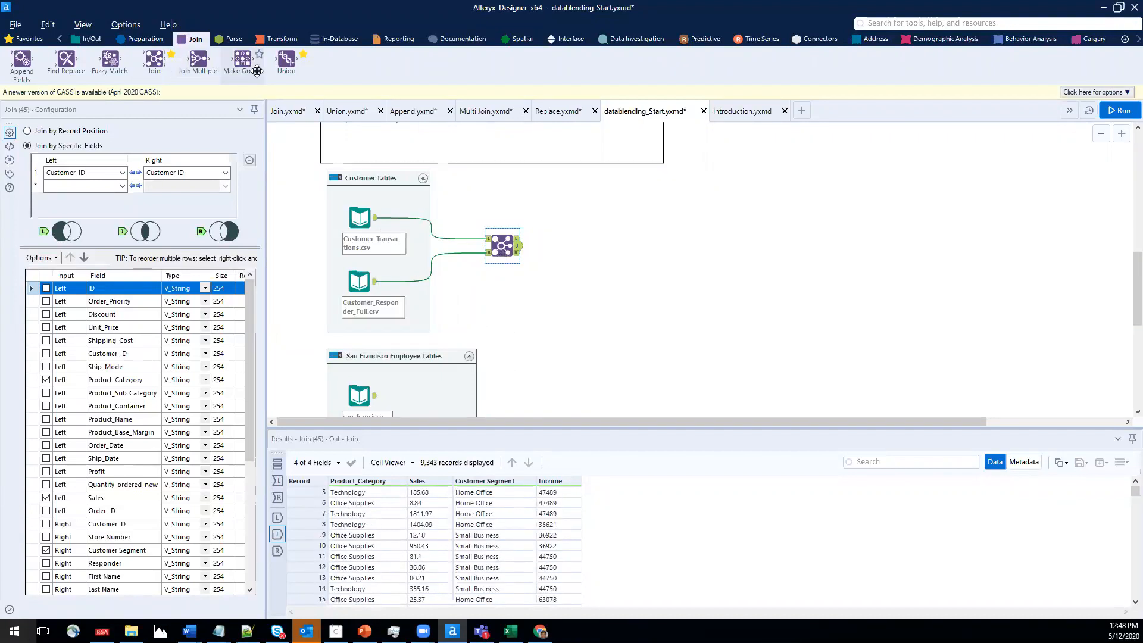
Add a Union tool after the Join and connect the Join's J and R outputs to it.
{"action": "left_click_drag", "start_coordinate": [286, 60], "coordinate": [596, 247]}
{"action": "left_click_drag", "start_coordinate": [516, 257], "coordinate": [579, 245]}
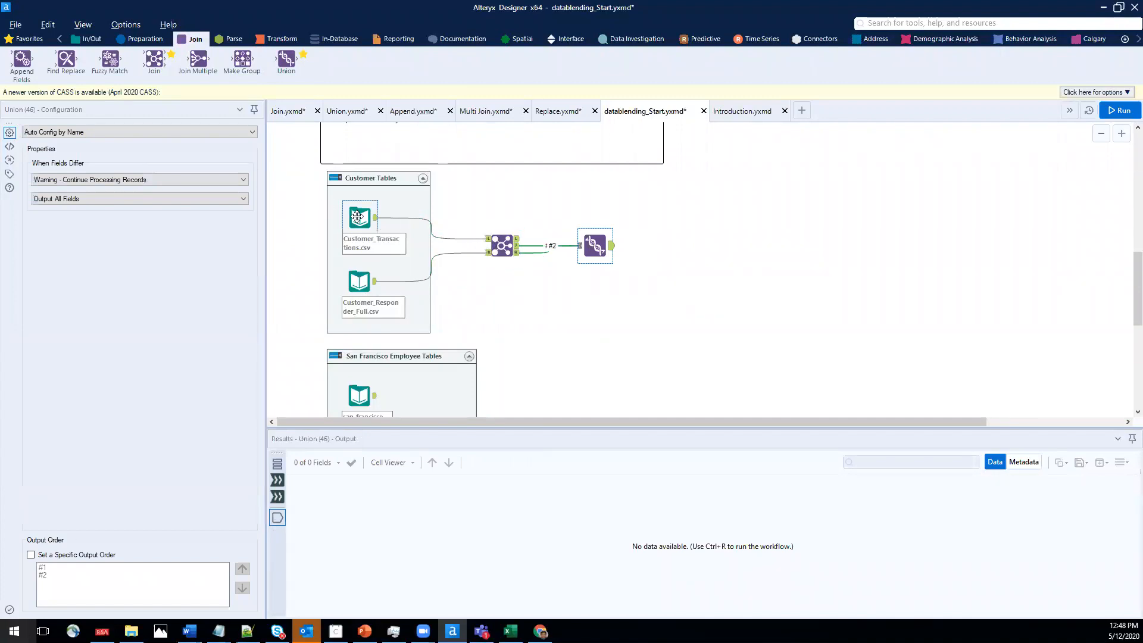
Switch the Union's second incoming connection from the Join's Right output to its Left output and check the Left output records.
{"action": "left_click", "coordinate": [536, 253]}
{"action": "right_click", "coordinate": [536, 253]}
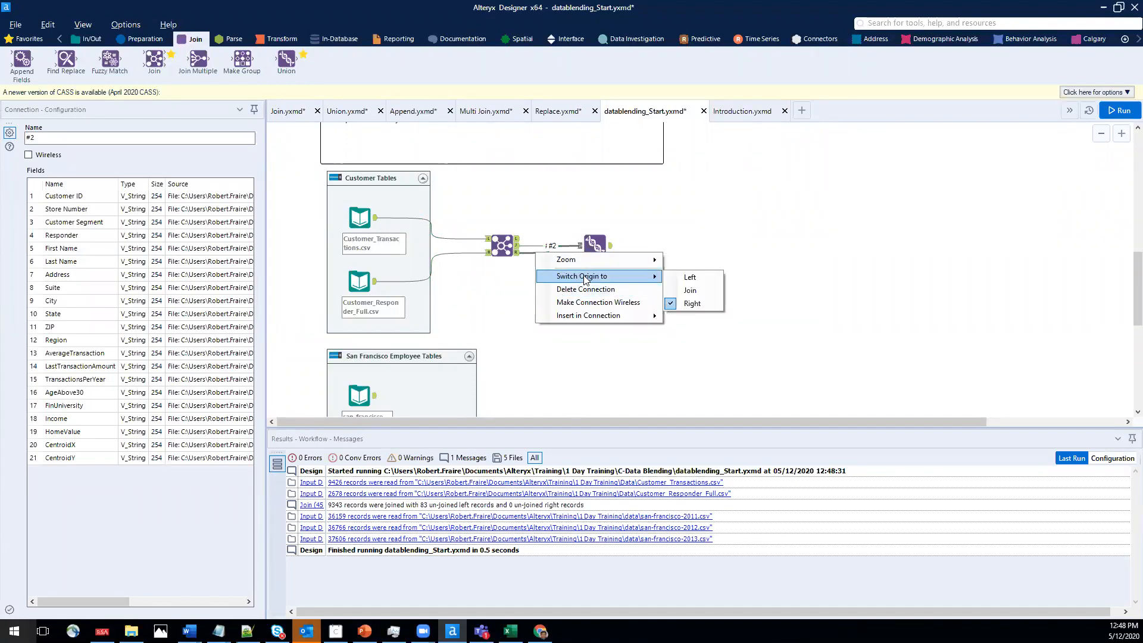
{"action": "left_click", "coordinate": [689, 277]}
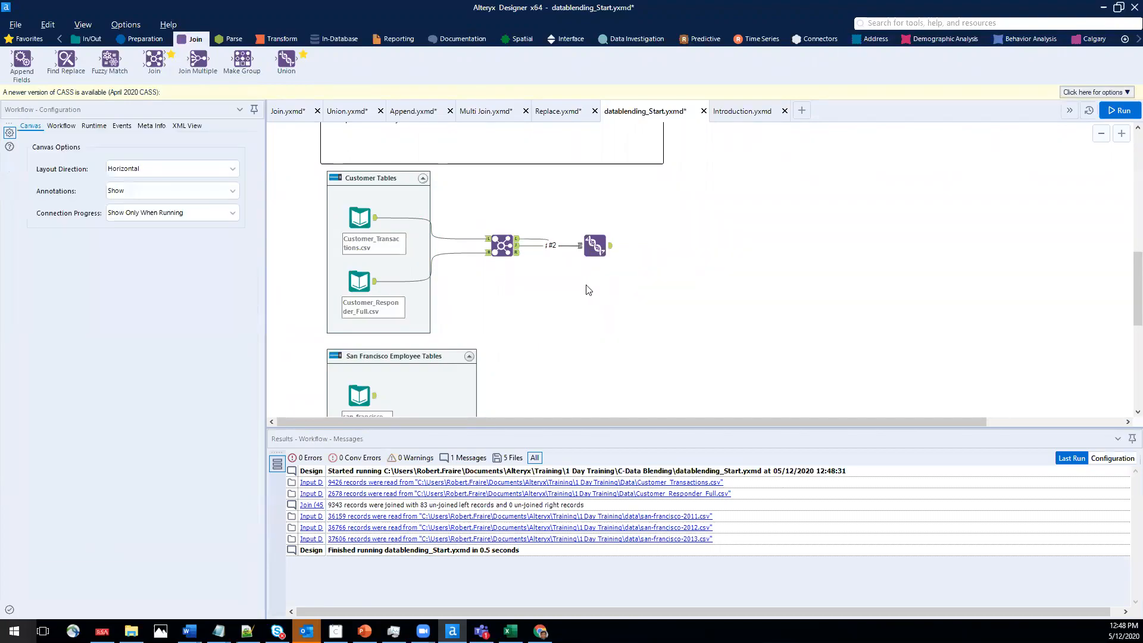
{"action": "left_click", "coordinate": [354, 215]}
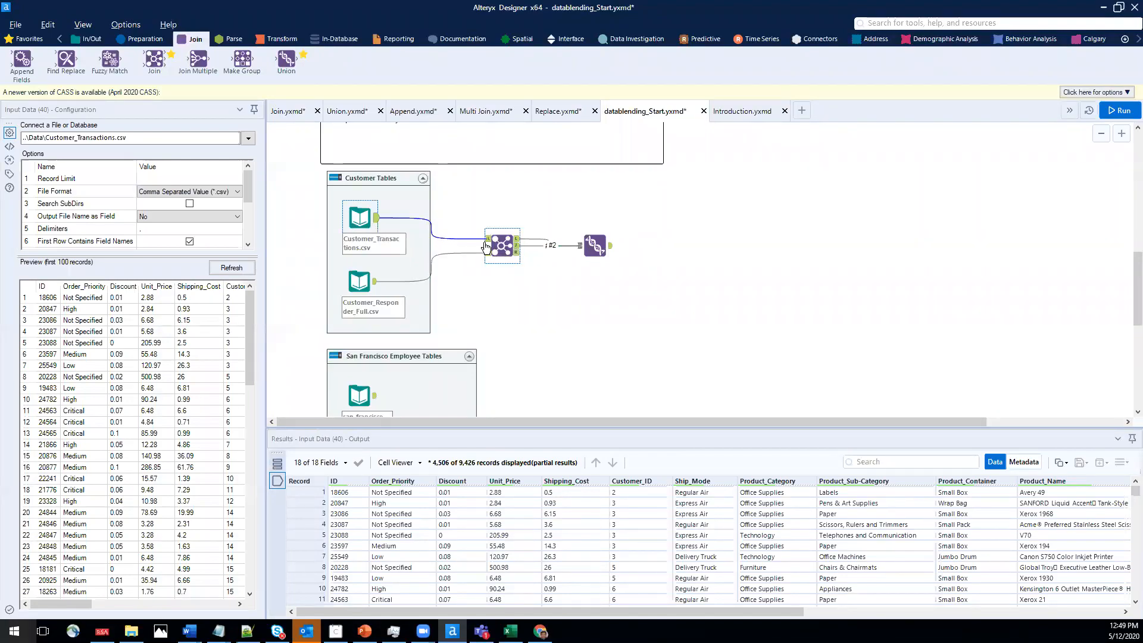
{"action": "left_click", "coordinate": [518, 243]}
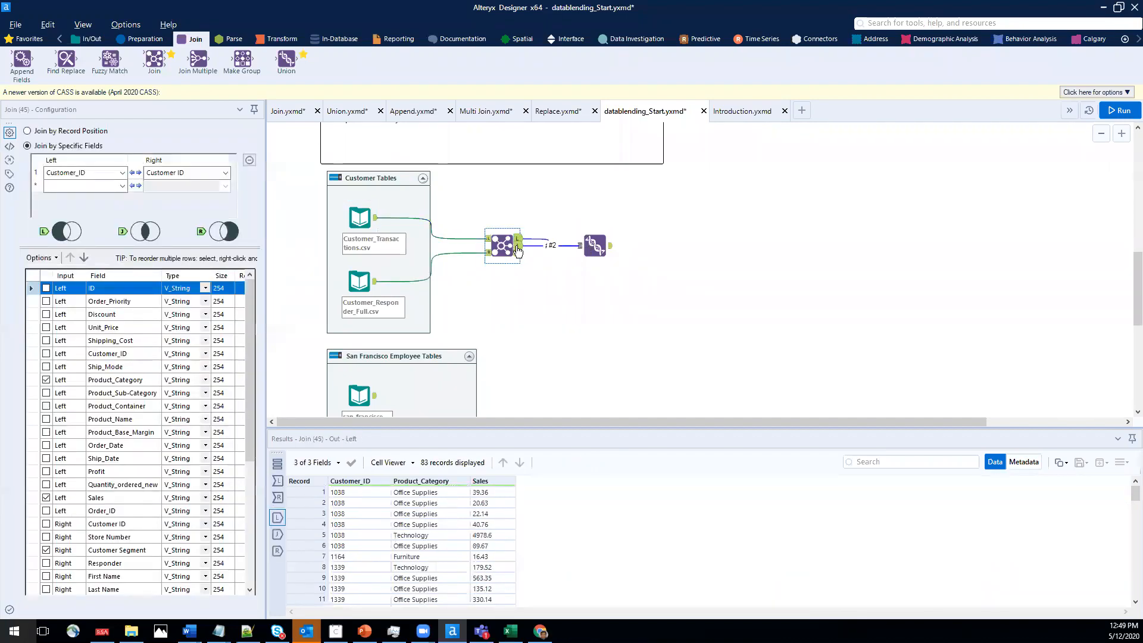
{"action": "left_click", "coordinate": [518, 245]}
{"action": "left_click", "coordinate": [596, 245]}
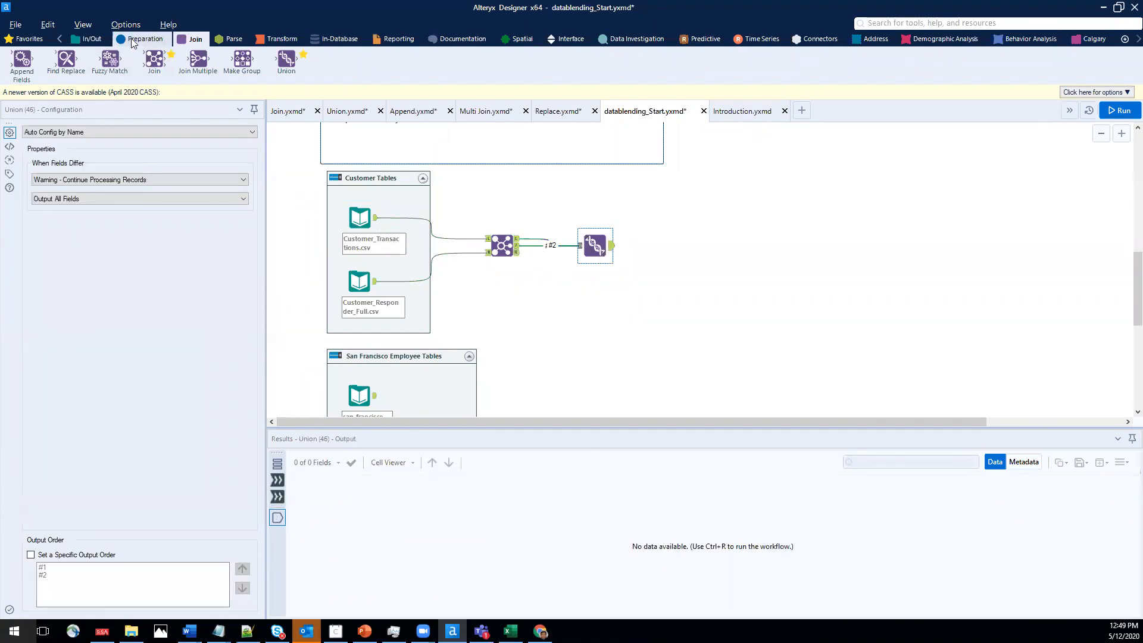
Run the workflow and review the Union output's records and the field types in its metadata.
{"action": "left_click", "coordinate": [134, 40]}
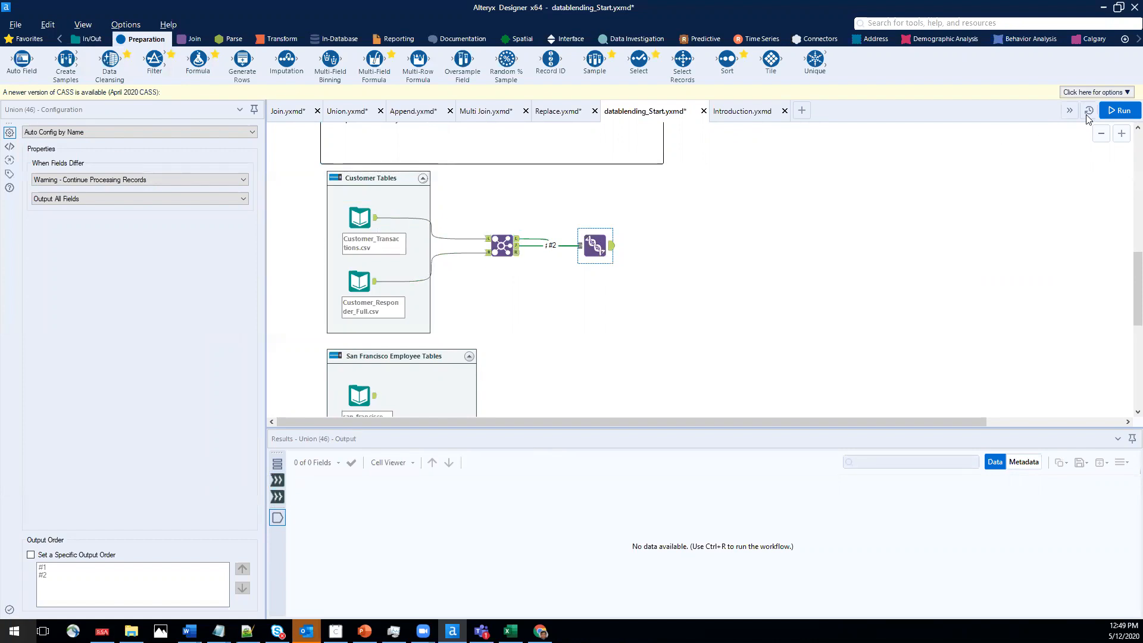
{"action": "left_click", "coordinate": [1114, 112]}
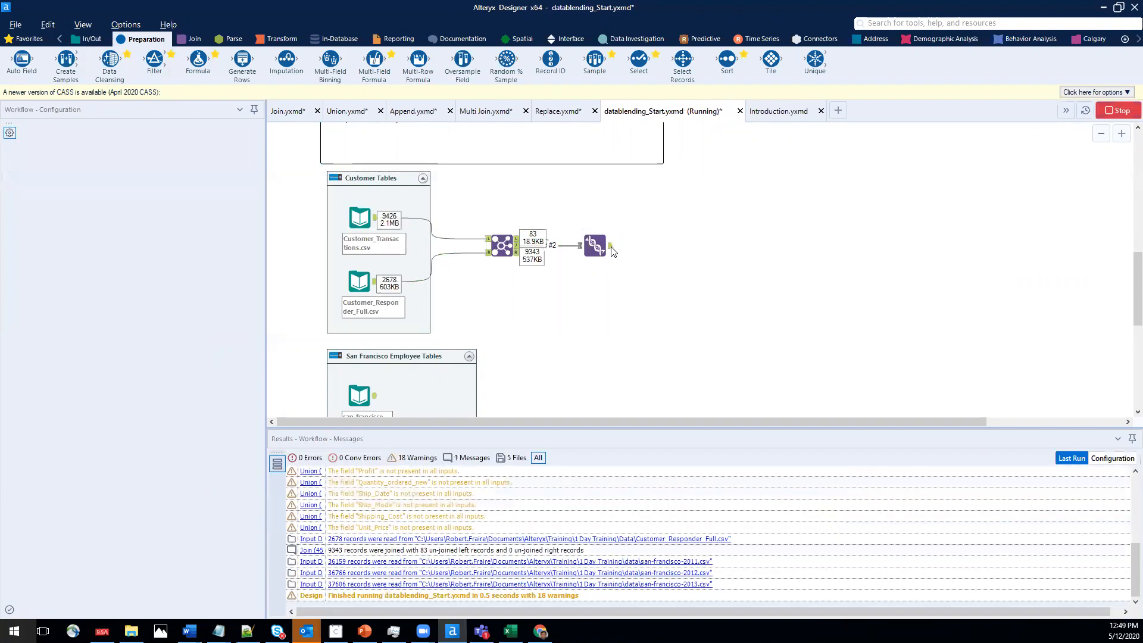
{"action": "left_click", "coordinate": [612, 250]}
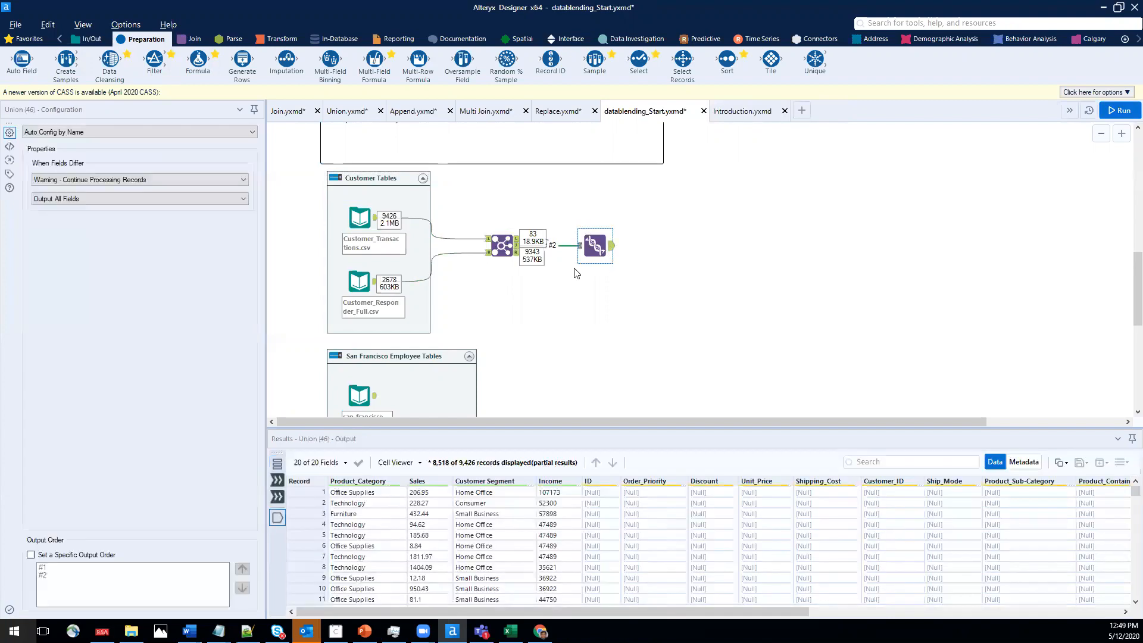
{"action": "left_click", "coordinate": [1023, 462]}
{"action": "left_click", "coordinate": [443, 567]}
{"action": "scroll", "coordinate": [441, 581], "scroll_direction": "down", "scroll_amount": 3}
{"action": "scroll", "coordinate": [441, 586], "scroll_direction": "up", "scroll_amount": 3}
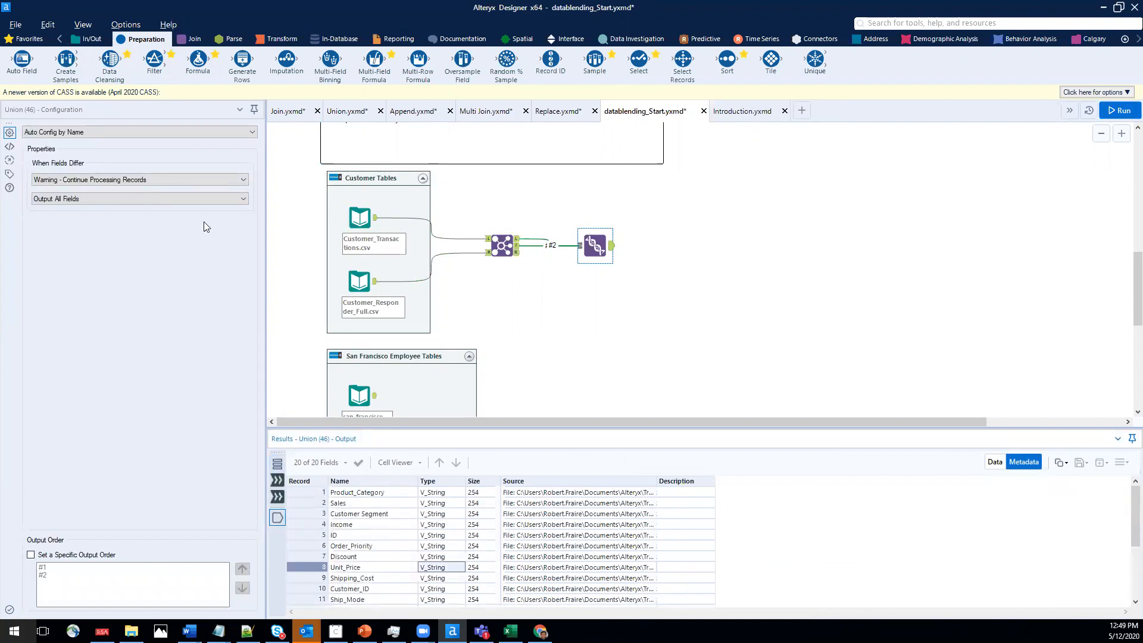
Add an Auto Field tool after the Union, then run the workflow and review its output metadata and data.
{"action": "left_click_drag", "start_coordinate": [21, 64], "coordinate": [671, 245]}
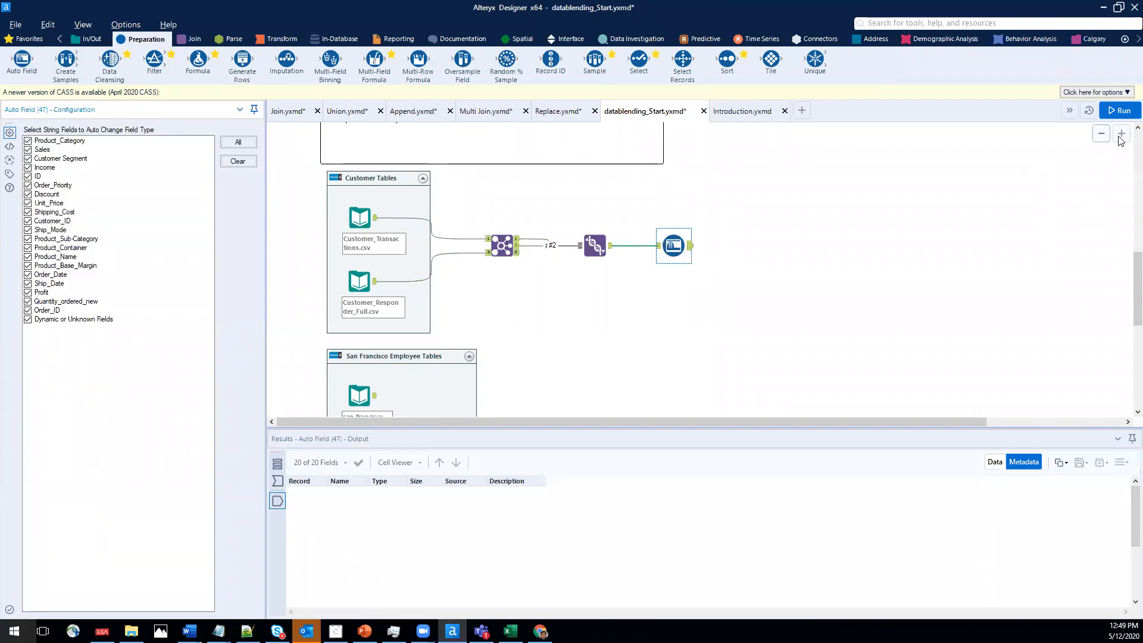
{"action": "left_click", "coordinate": [1119, 111]}
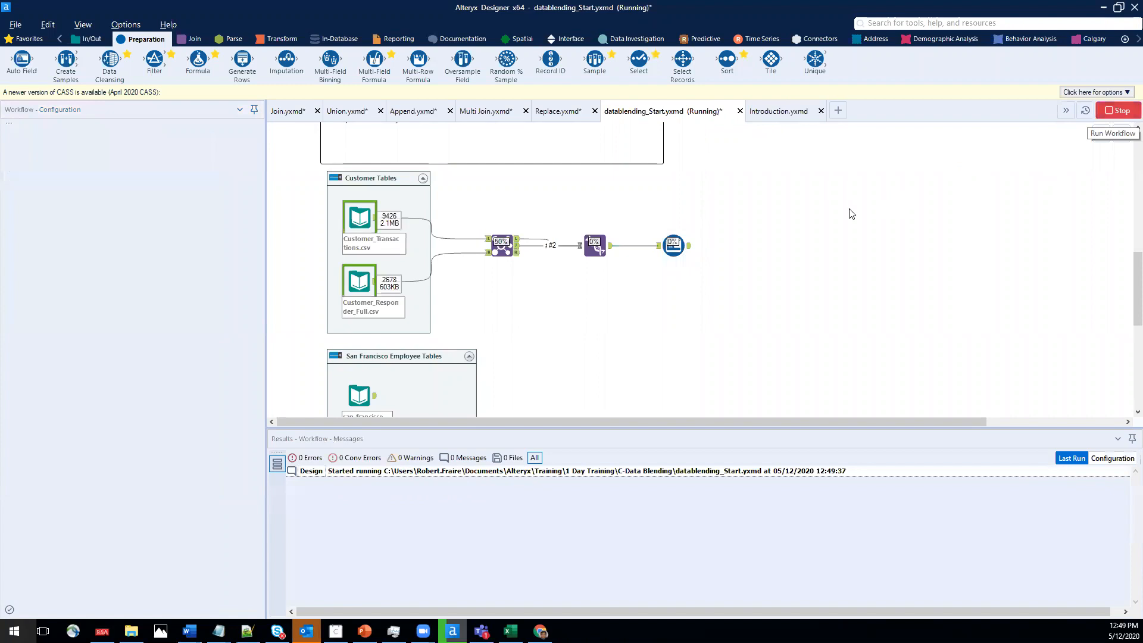
{"action": "left_click", "coordinate": [689, 249]}
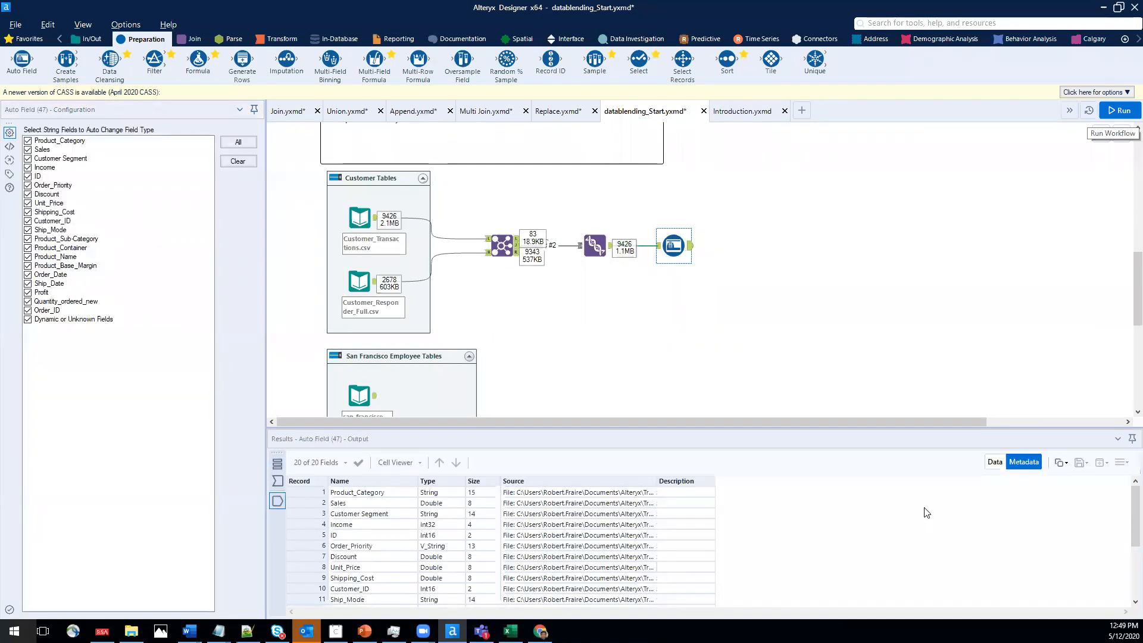
{"action": "left_click", "coordinate": [995, 462]}
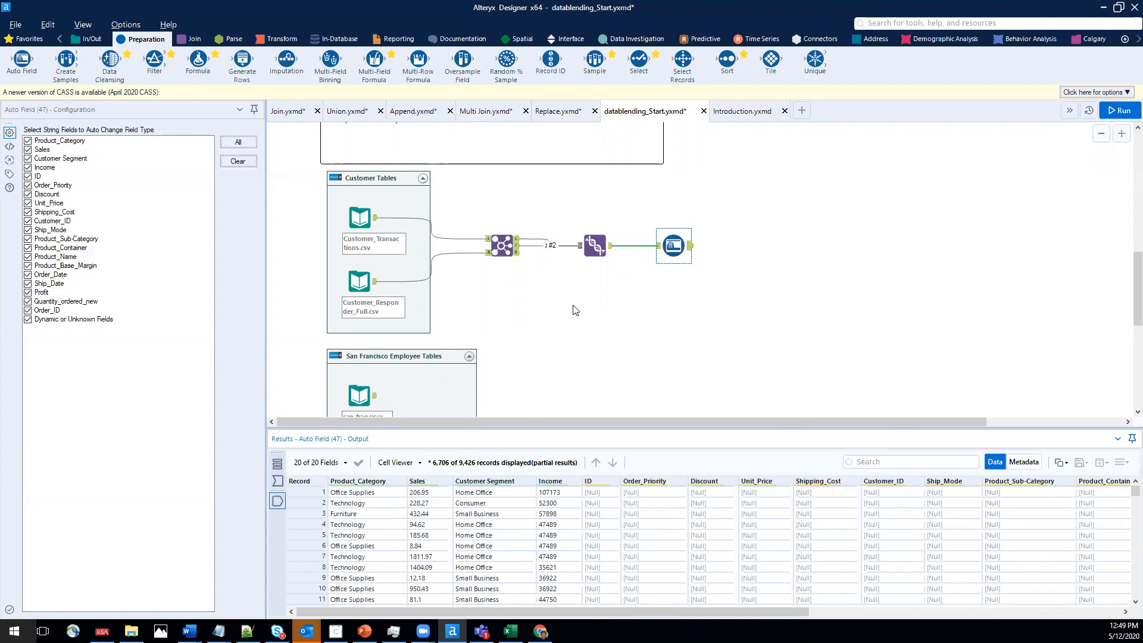
Add a Summarize tool after the Auto Field and group it by Customer Segment.
{"action": "left_click", "coordinate": [273, 39]}
{"action": "left_click_drag", "start_coordinate": [198, 60], "coordinate": [761, 219]}
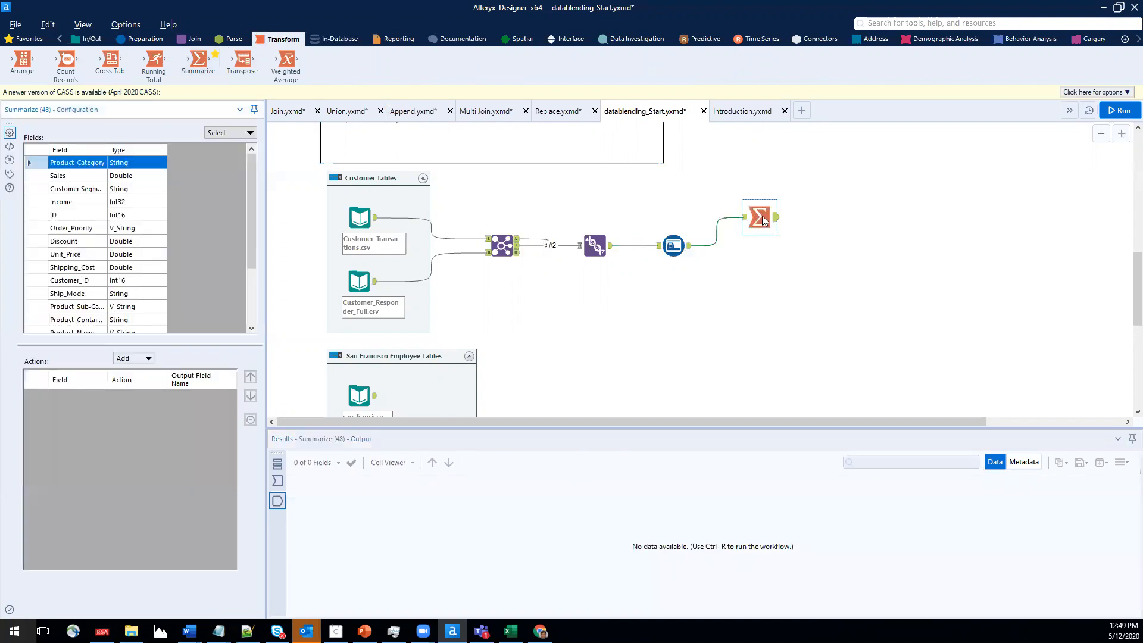
{"action": "left_click", "coordinate": [33, 189]}
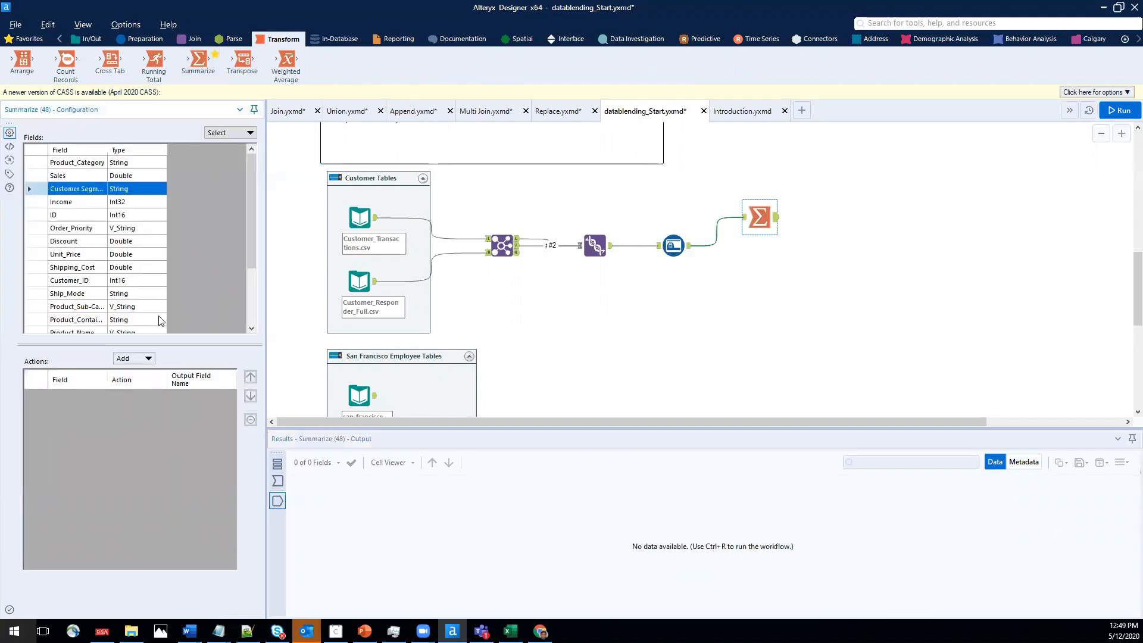
{"action": "left_click", "coordinate": [132, 359]}
{"action": "left_click", "coordinate": [172, 373]}
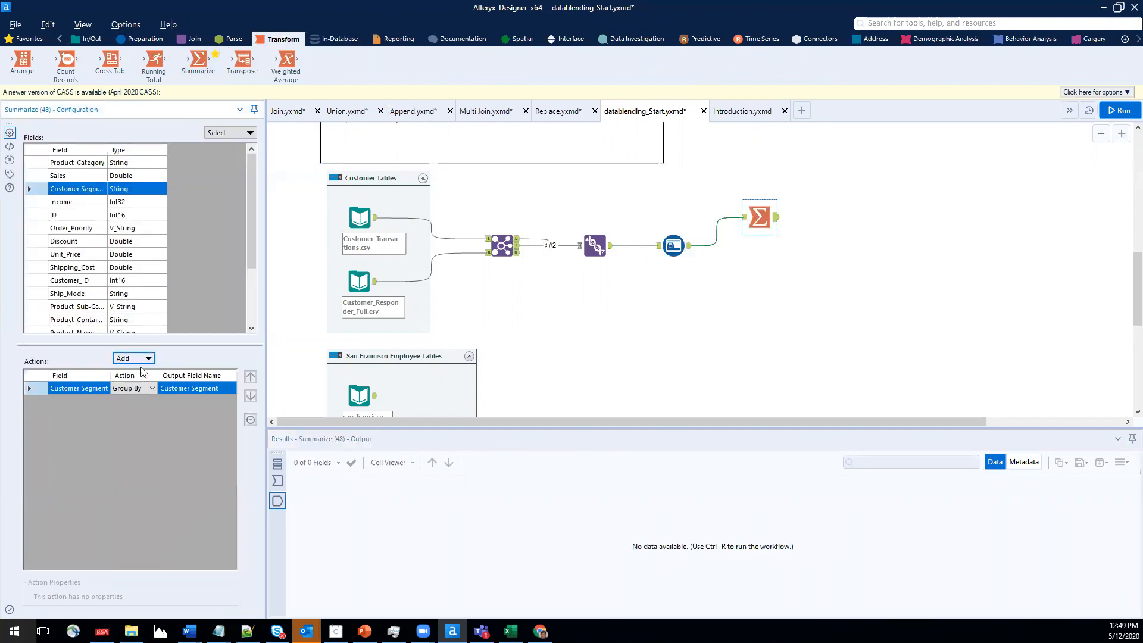
Add a Sum of Sales to the Summarize tool, then run the workflow and view the summarized output.
{"action": "scroll", "coordinate": [31, 275], "scroll_direction": "down", "scroll_amount": 3}
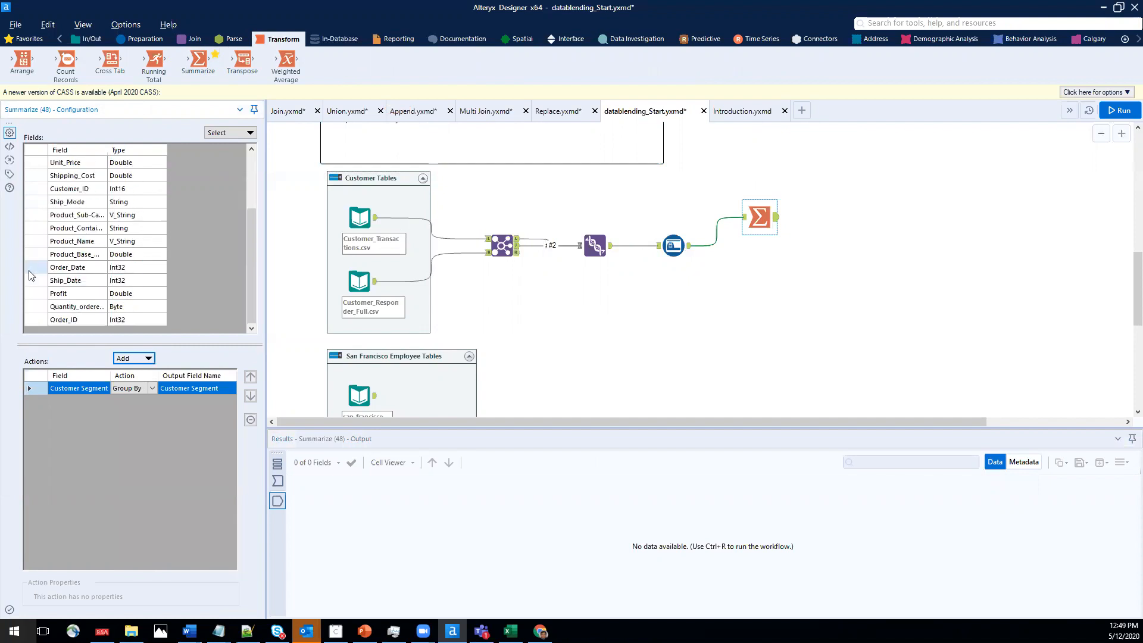
{"action": "scroll", "coordinate": [32, 275], "scroll_direction": "up", "scroll_amount": 3}
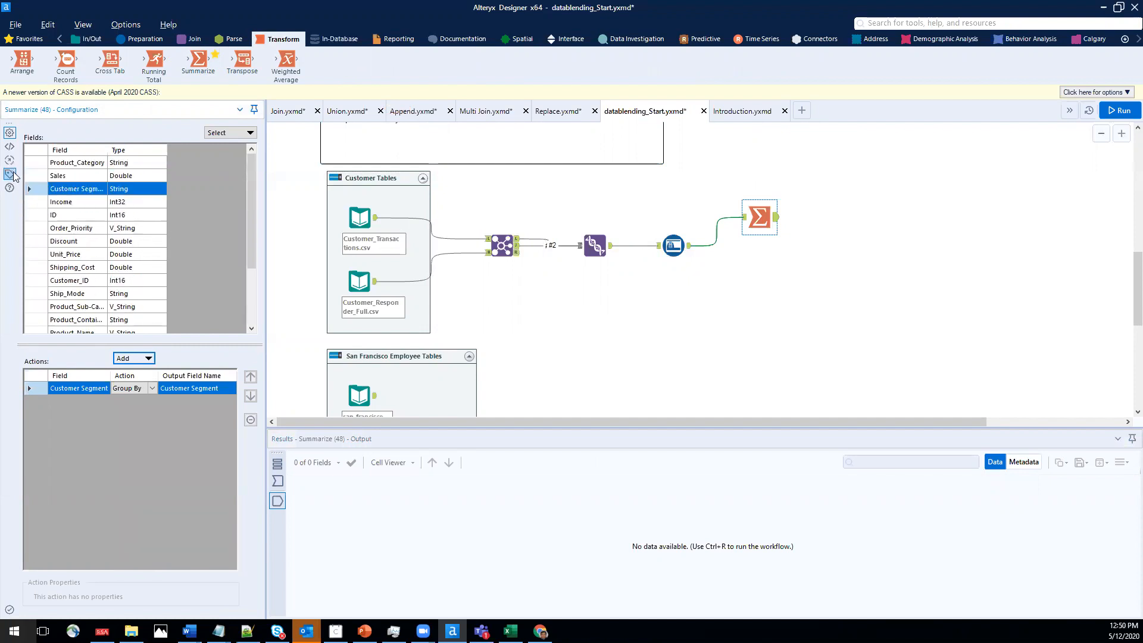
{"action": "left_click", "coordinate": [28, 173]}
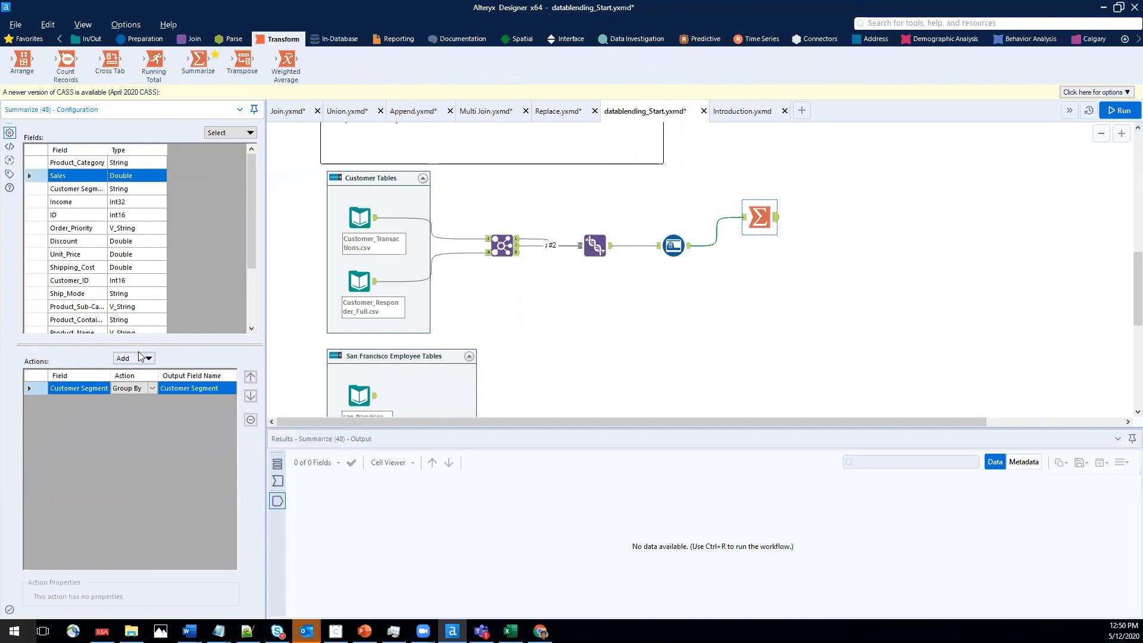
{"action": "left_click", "coordinate": [141, 359]}
{"action": "left_click", "coordinate": [146, 387]}
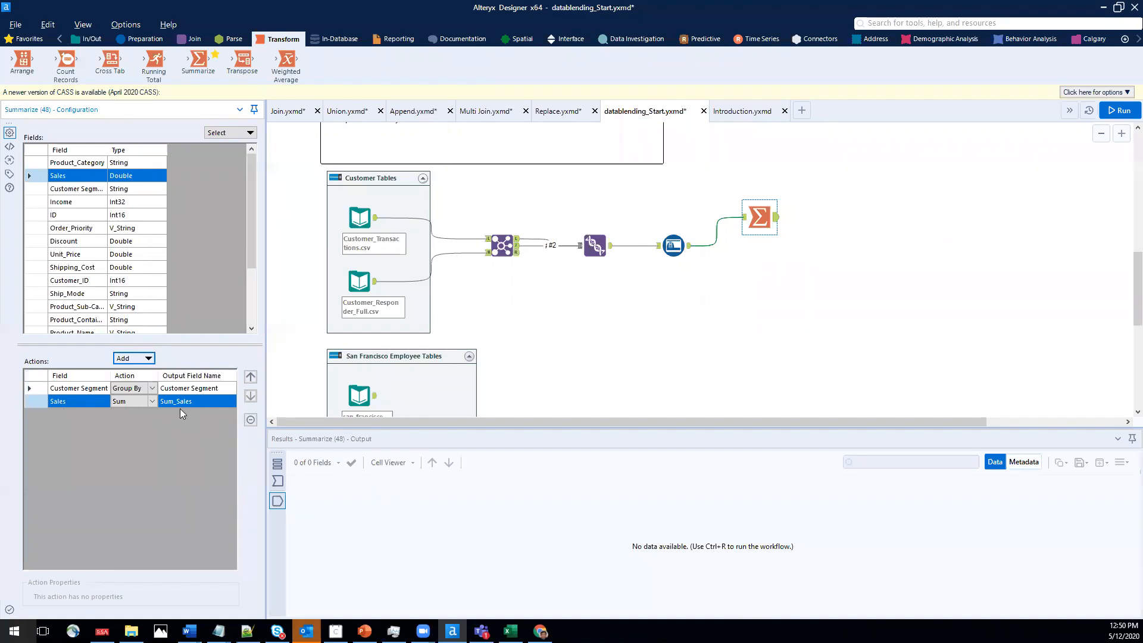
{"action": "left_click", "coordinate": [1115, 112]}
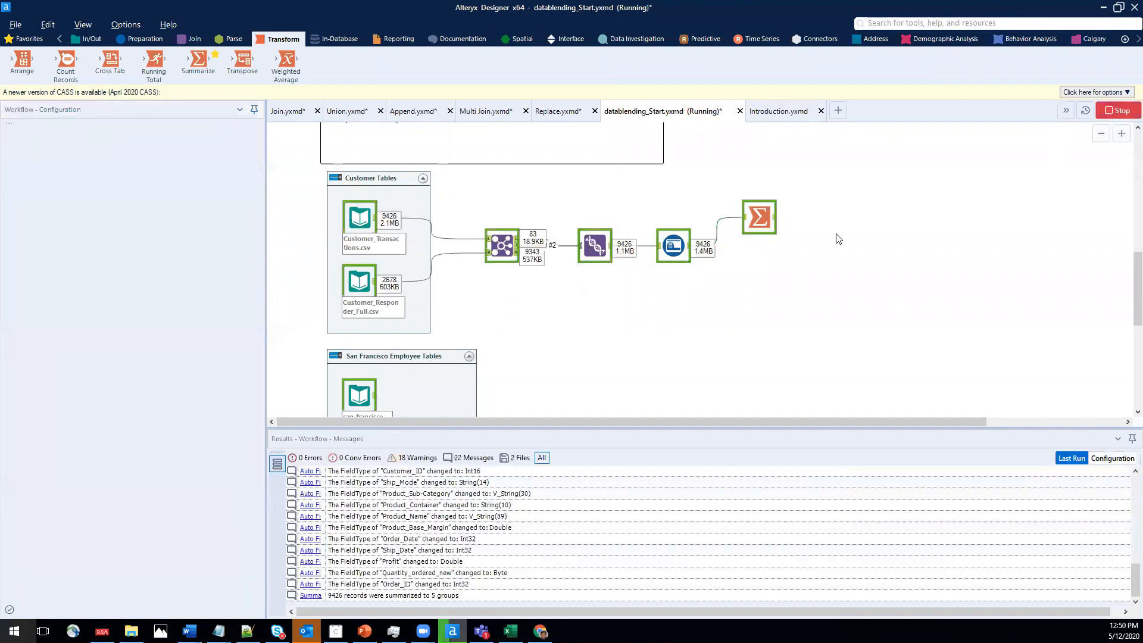
{"action": "left_click", "coordinate": [769, 220]}
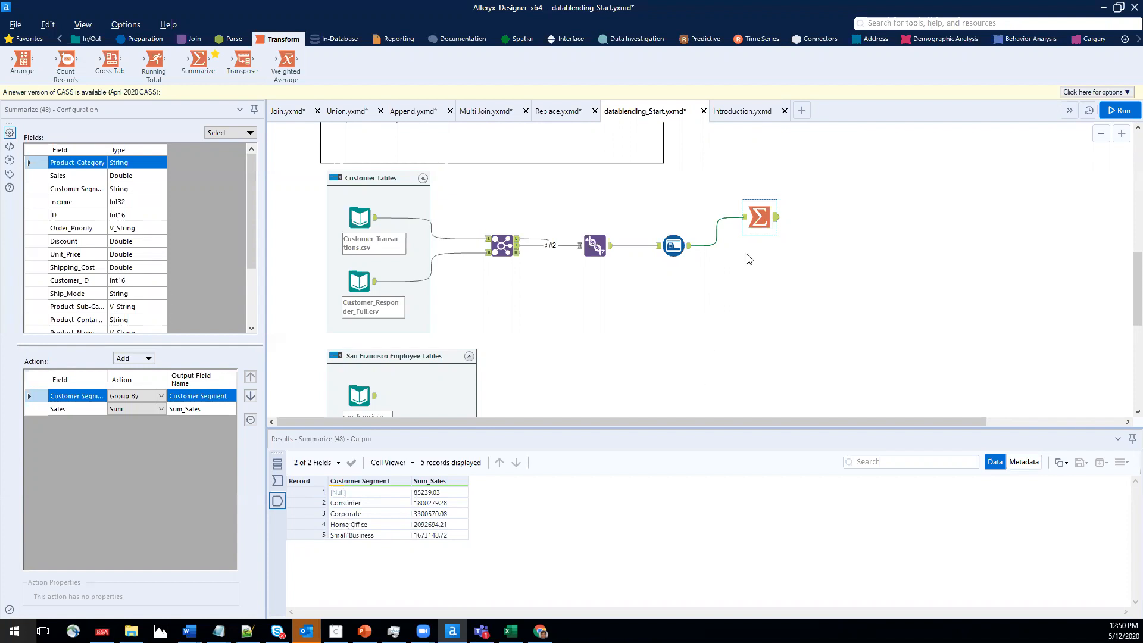
Insert a Formula tool between the Auto Field and Summarize tools, with Customer Segment as its output column.
{"action": "left_click_drag", "start_coordinate": [759, 217], "coordinate": [838, 224]}
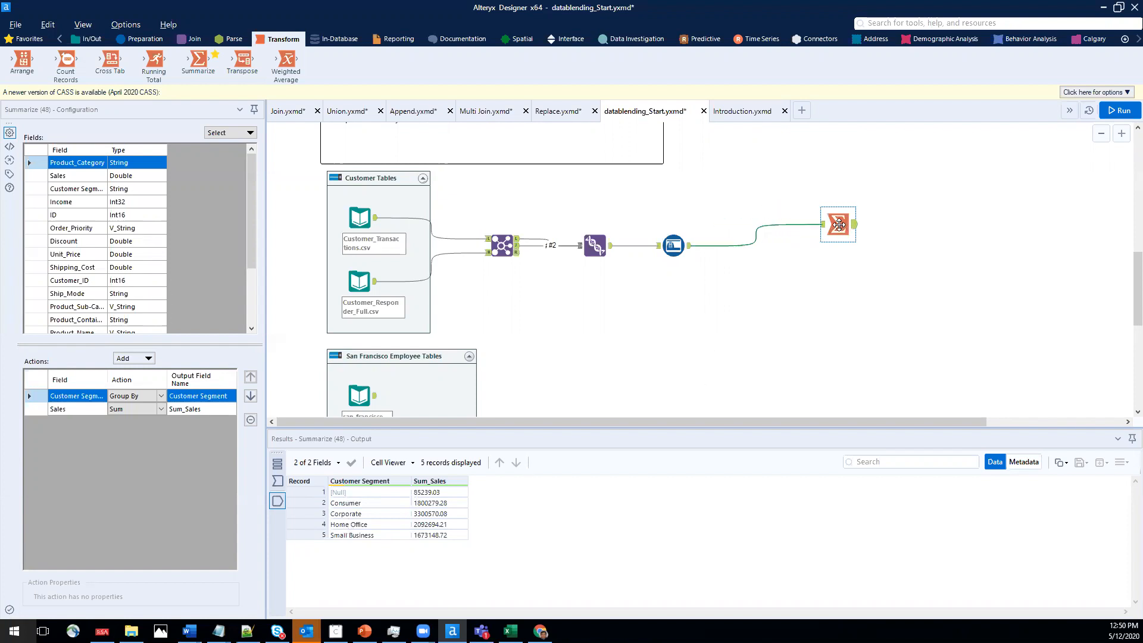
{"action": "left_click", "coordinate": [142, 39]}
{"action": "left_click_drag", "start_coordinate": [197, 60], "coordinate": [725, 246]}
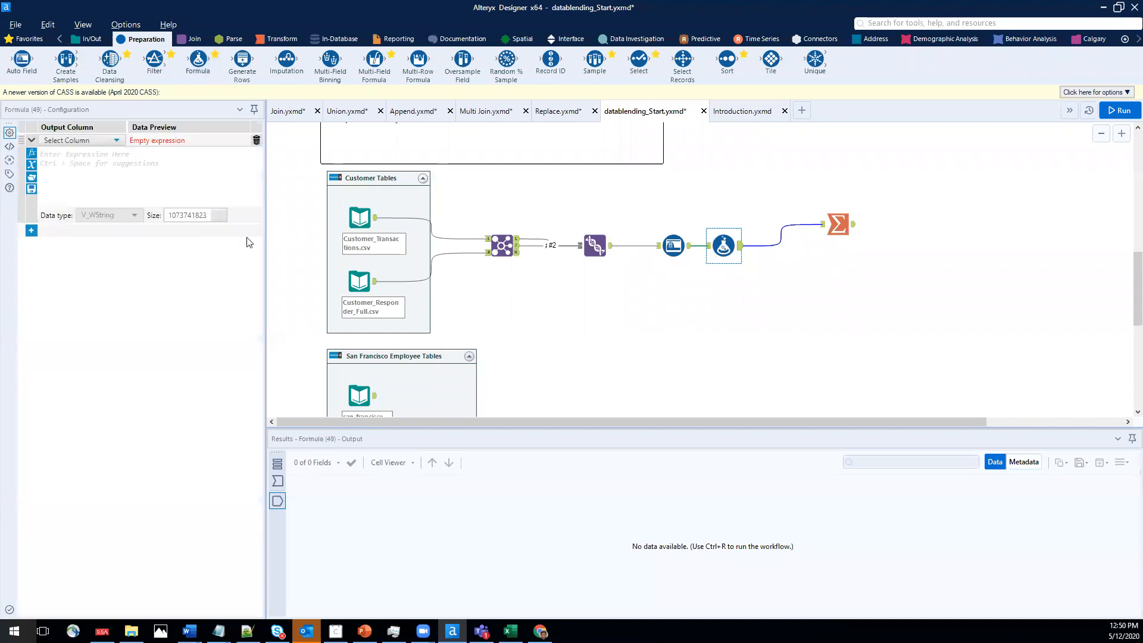
{"action": "left_click", "coordinate": [57, 142]}
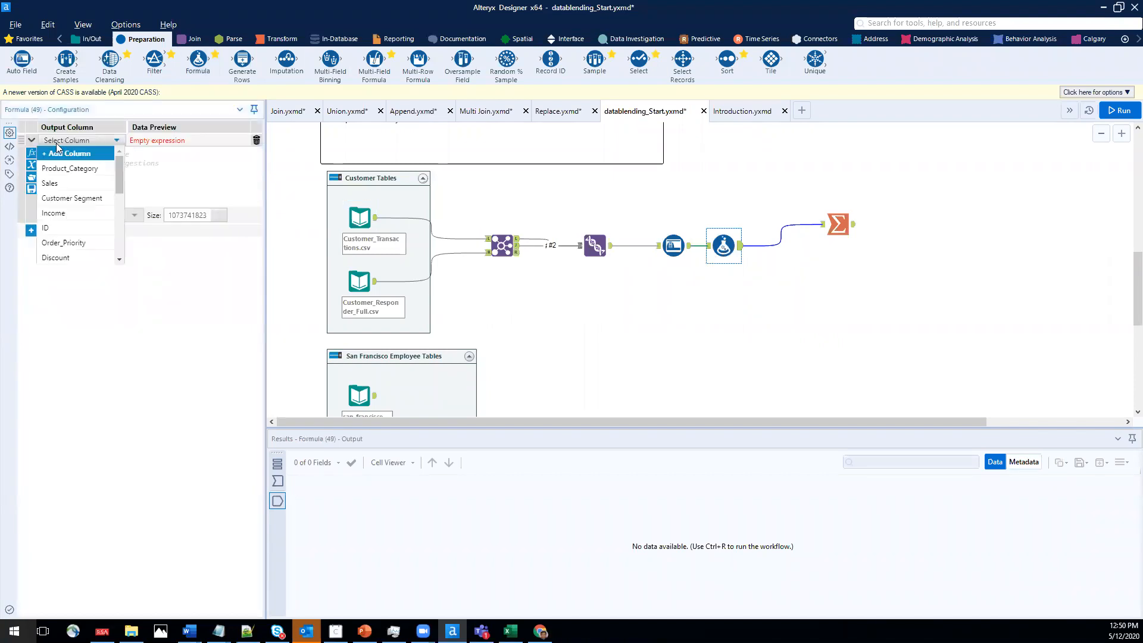
{"action": "left_click", "coordinate": [50, 199]}
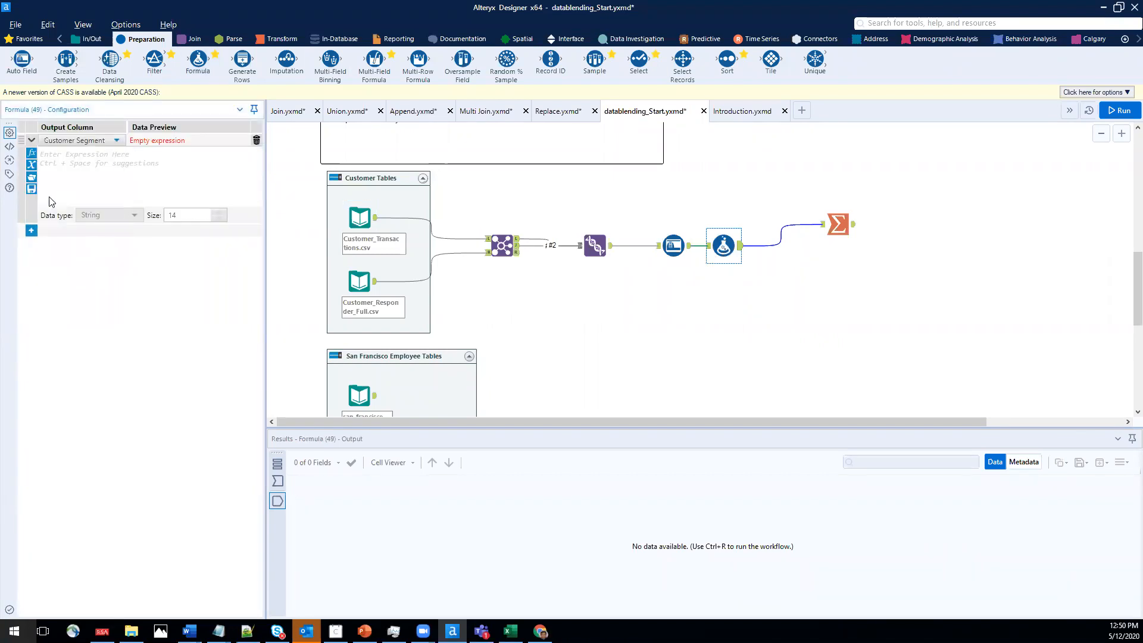
Enter the formula if IsNull([Customer Segment]) then "No Segment" else [Customer Segment] endif, run the workflow and view the Summarize output.
{"action": "left_click", "coordinate": [59, 155]}
{"action": "type", "text": "if is"}
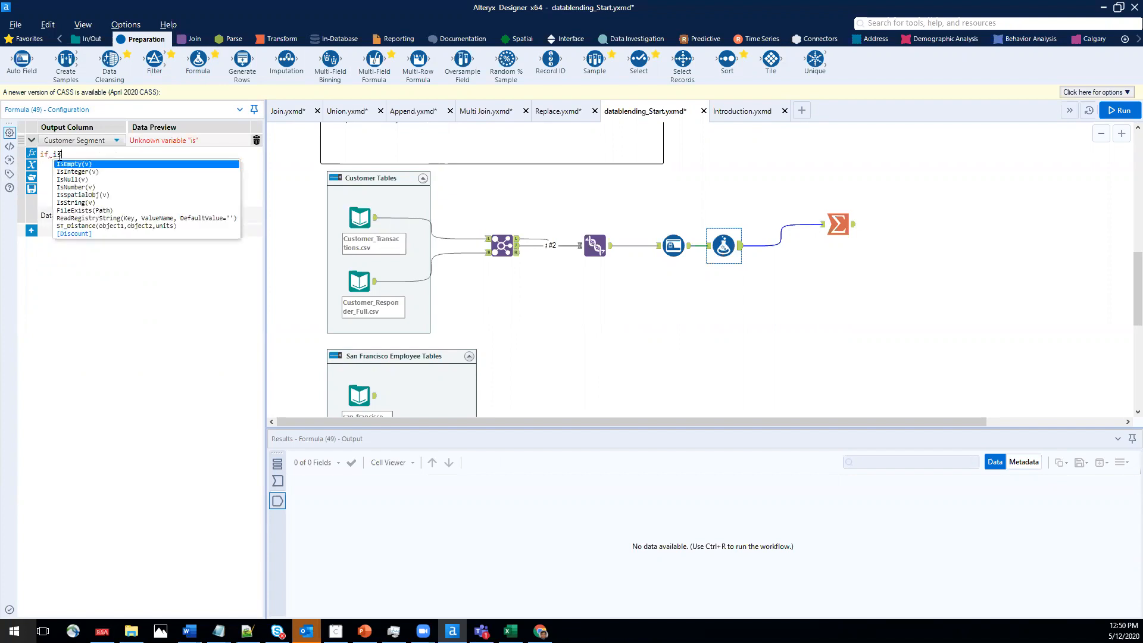
{"action": "double_click", "coordinate": [67, 181]}
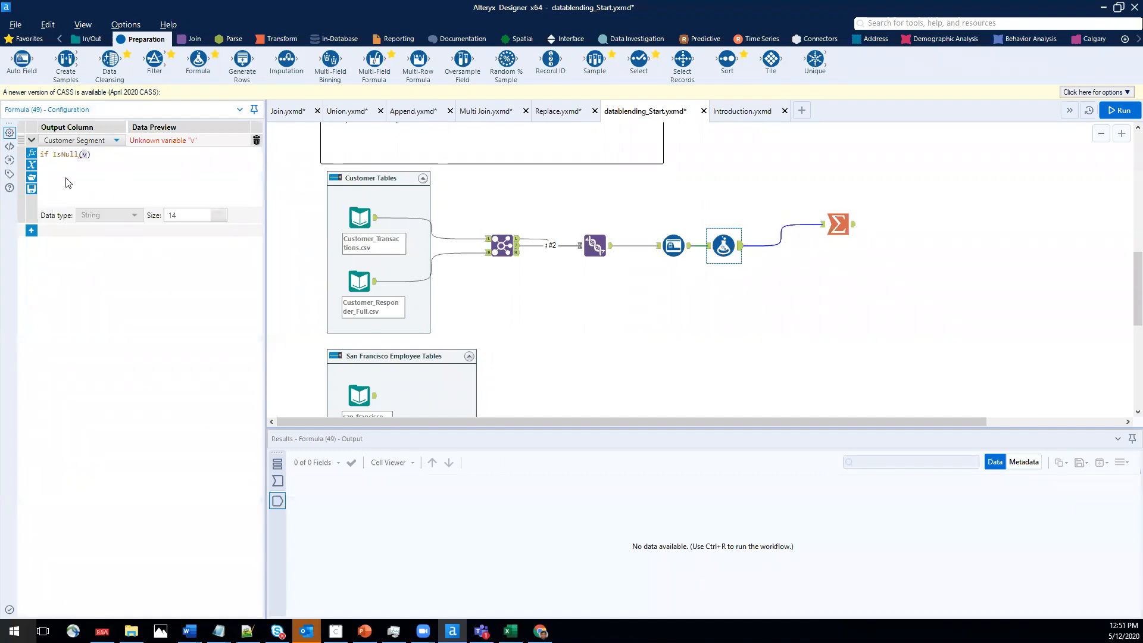
{"action": "type", "text": "[c"}
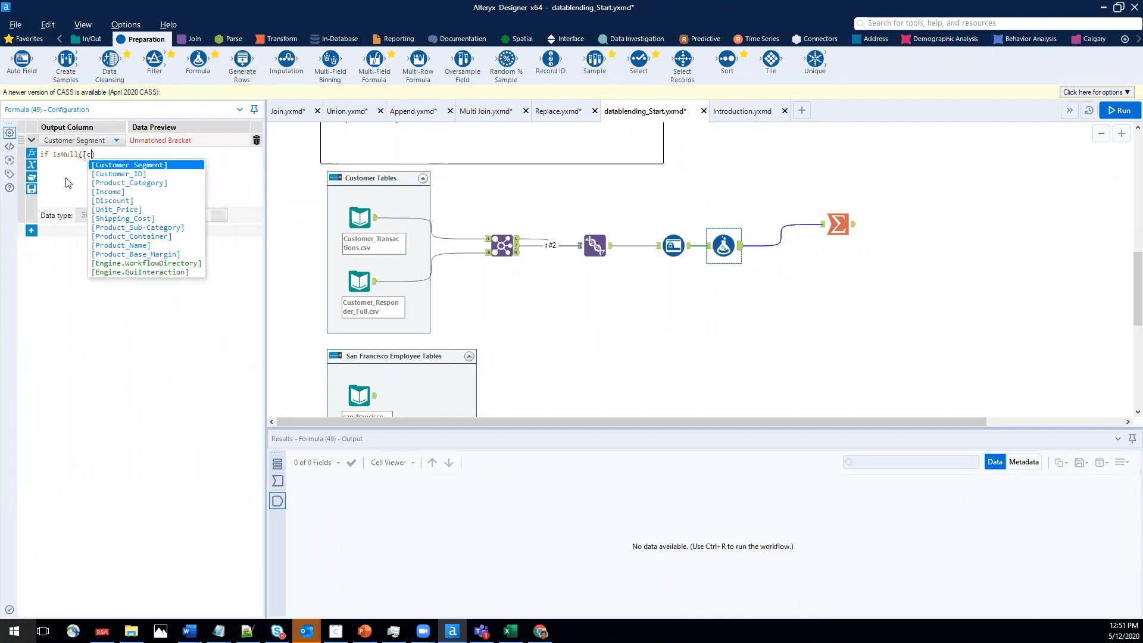
{"action": "double_click", "coordinate": [103, 166]}
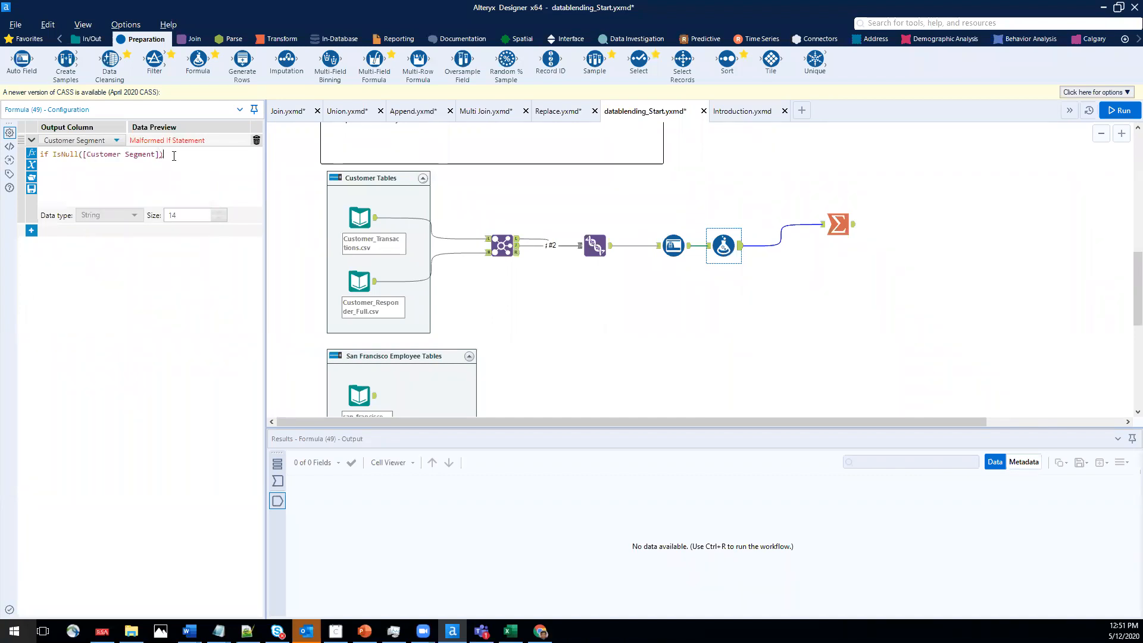
{"action": "type", "text": "then \""}
{"action": "type", "text": "No Segment\""}
{"action": "key", "text": "Return"}
{"action": "type", "text": "else [c"}
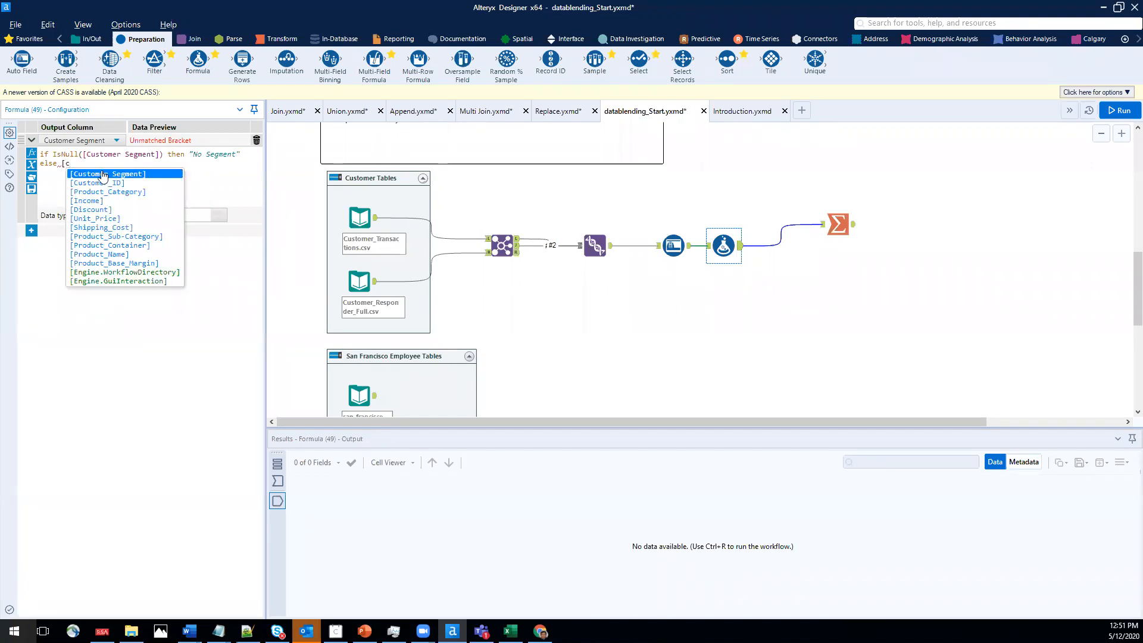
{"action": "left_click", "coordinate": [102, 174]}
{"action": "type", "text": "endif"}
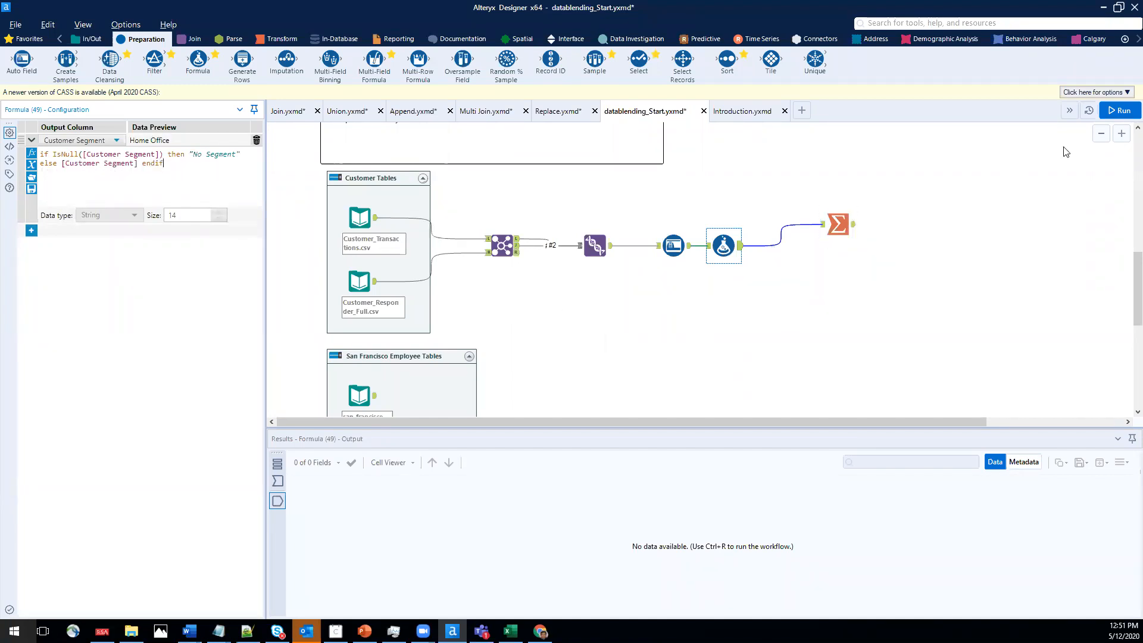
{"action": "left_click", "coordinate": [1122, 110]}
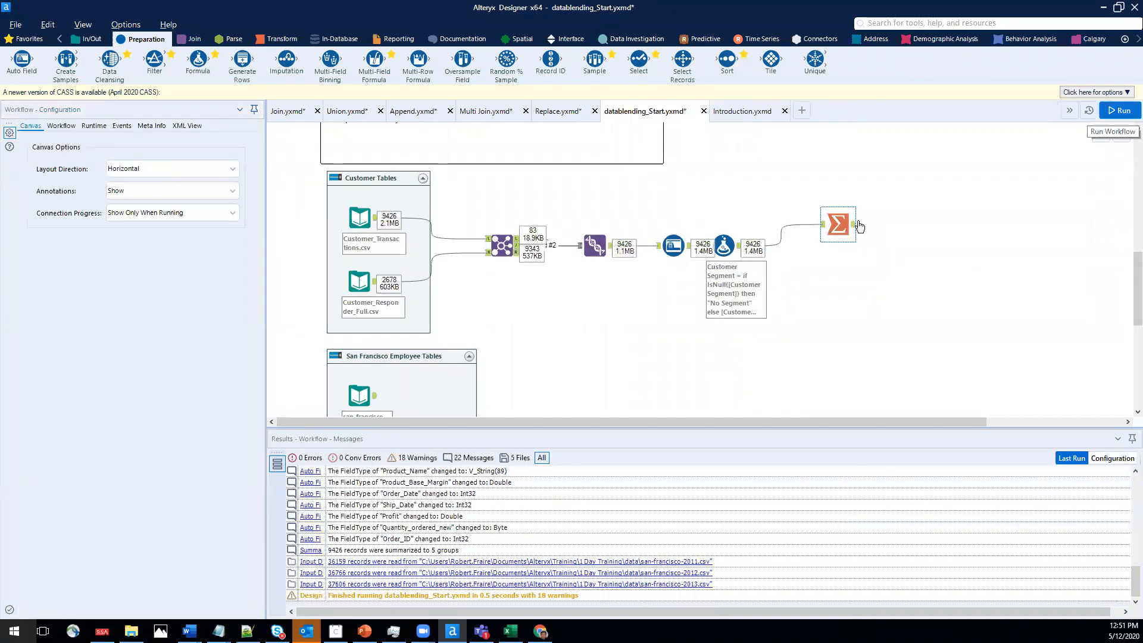
{"action": "left_click", "coordinate": [853, 229]}
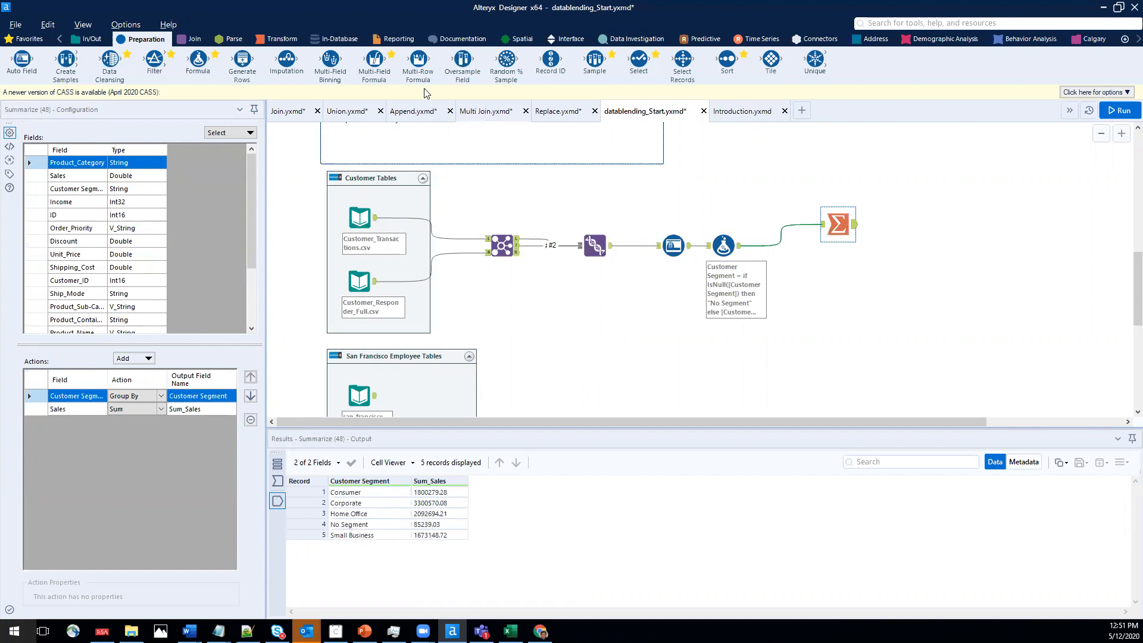
Add a second Summarize tool below the first one and connect the Customer Segment Formula tool's output to it.
{"action": "left_click", "coordinate": [285, 43]}
{"action": "left_click_drag", "start_coordinate": [198, 59], "coordinate": [852, 285]}
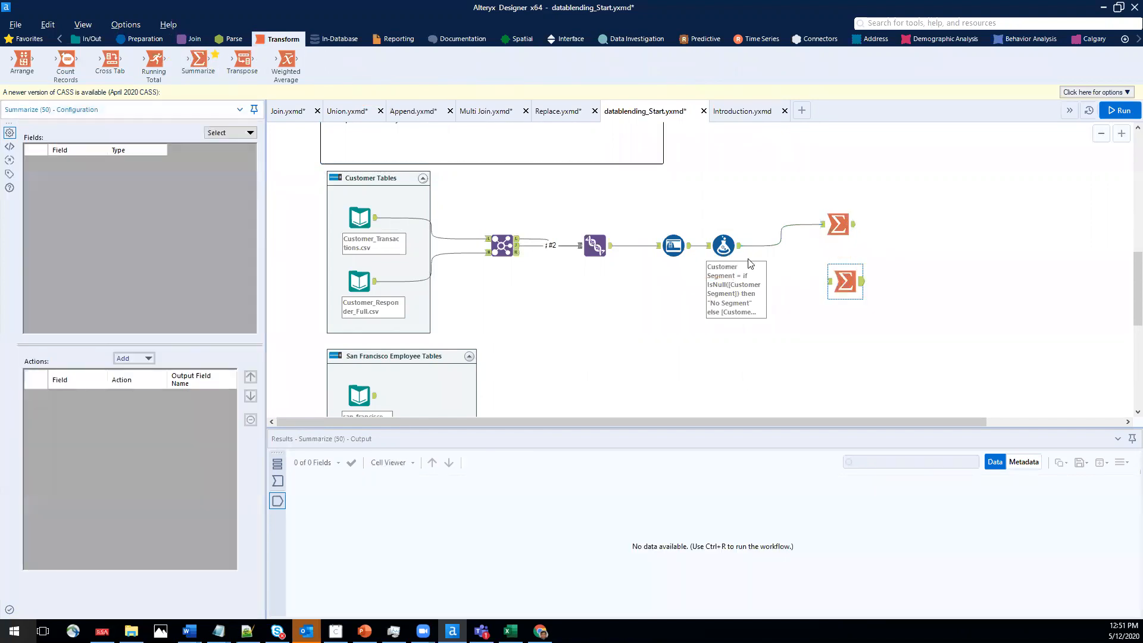
{"action": "left_click_drag", "start_coordinate": [738, 248], "coordinate": [831, 281]}
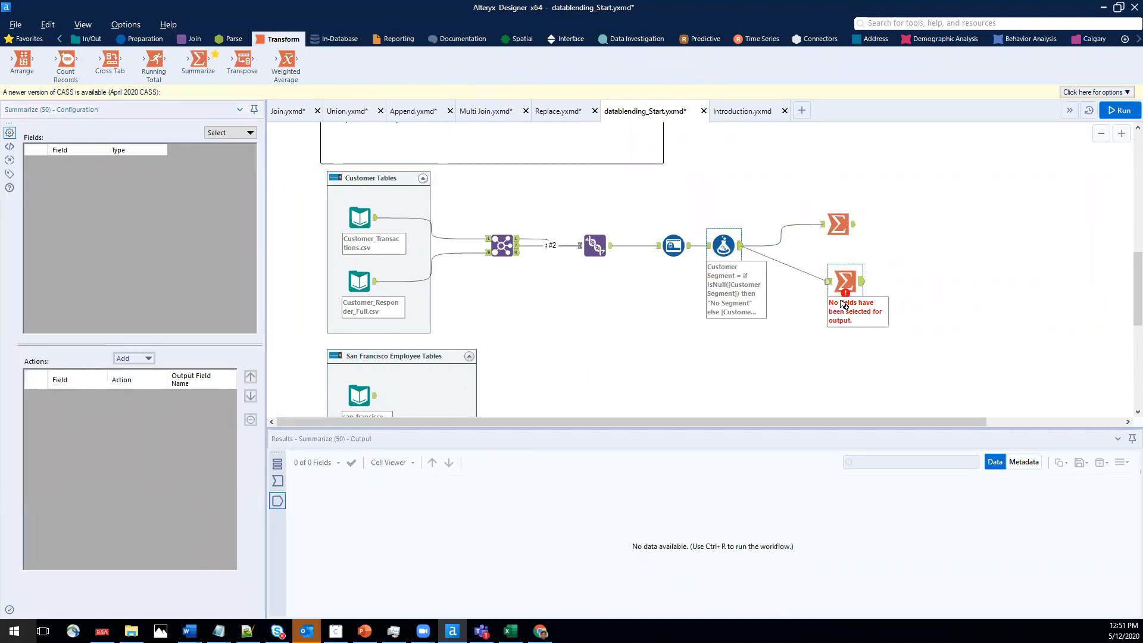
Add a Sum of Sales, without any grouping, to the new Summarize tool.
{"action": "scroll", "coordinate": [199, 273], "scroll_direction": "down", "scroll_amount": 3}
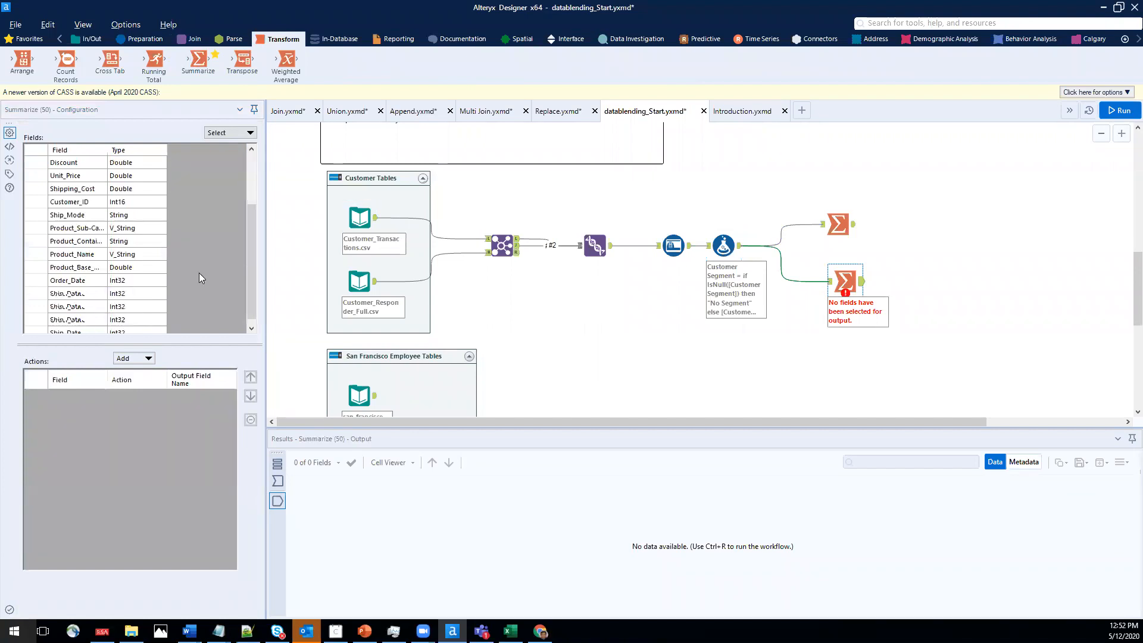
{"action": "scroll", "coordinate": [148, 254], "scroll_direction": "up", "scroll_amount": 3}
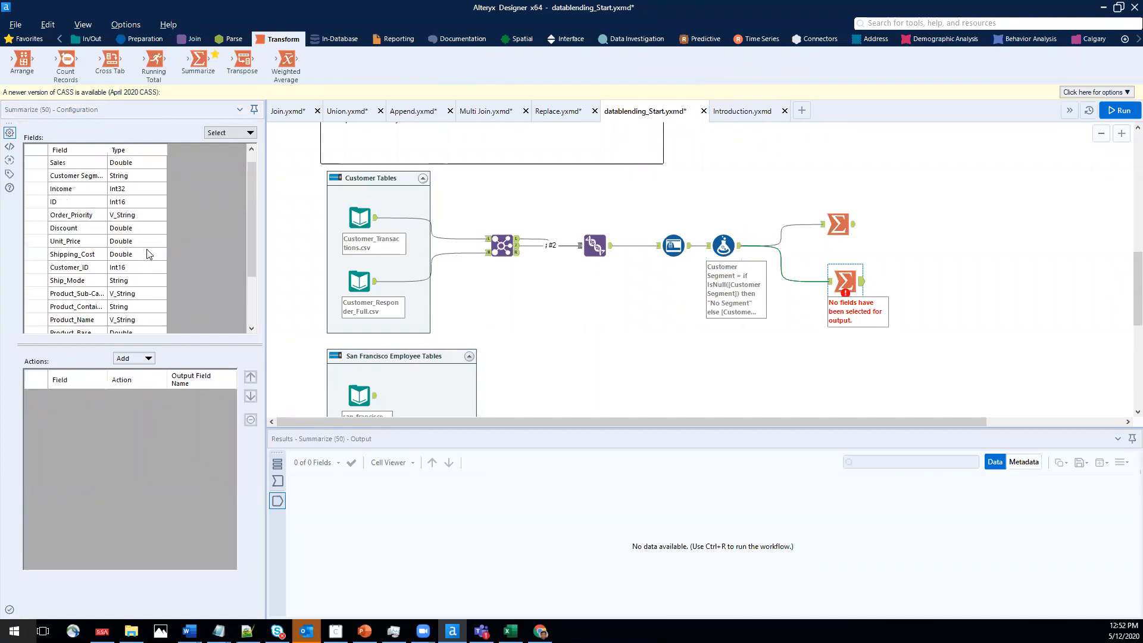
{"action": "left_click", "coordinate": [40, 178]}
{"action": "left_click", "coordinate": [139, 357]}
{"action": "left_click", "coordinate": [143, 386]}
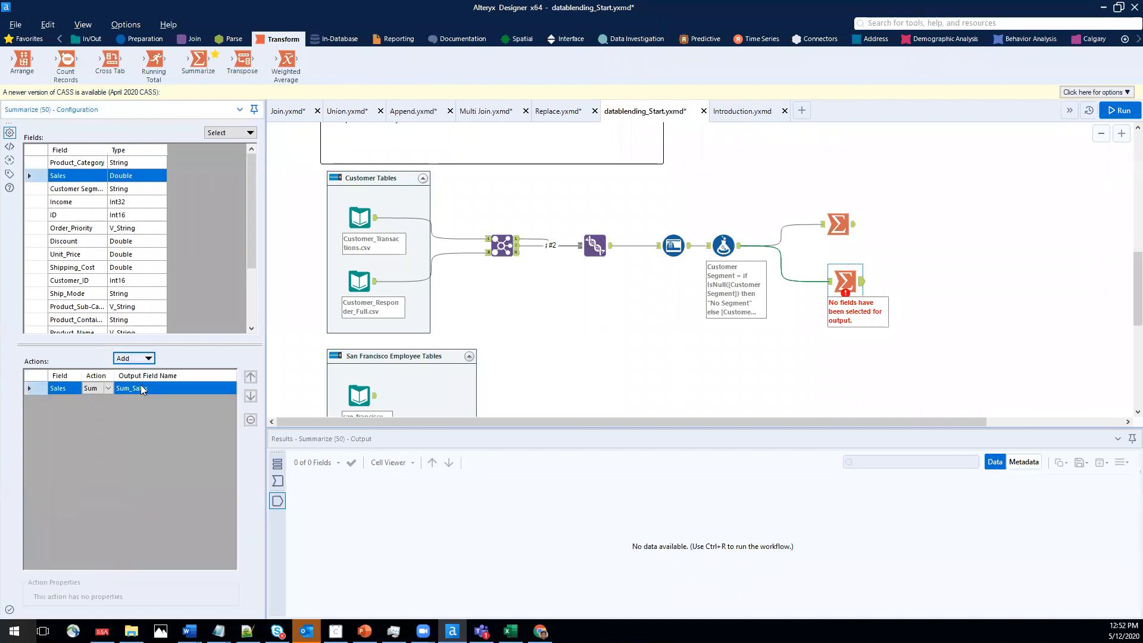
Run the workflow and view the output of the overall Summarize tool and of the one grouped by segment.
{"action": "left_click", "coordinate": [1108, 112]}
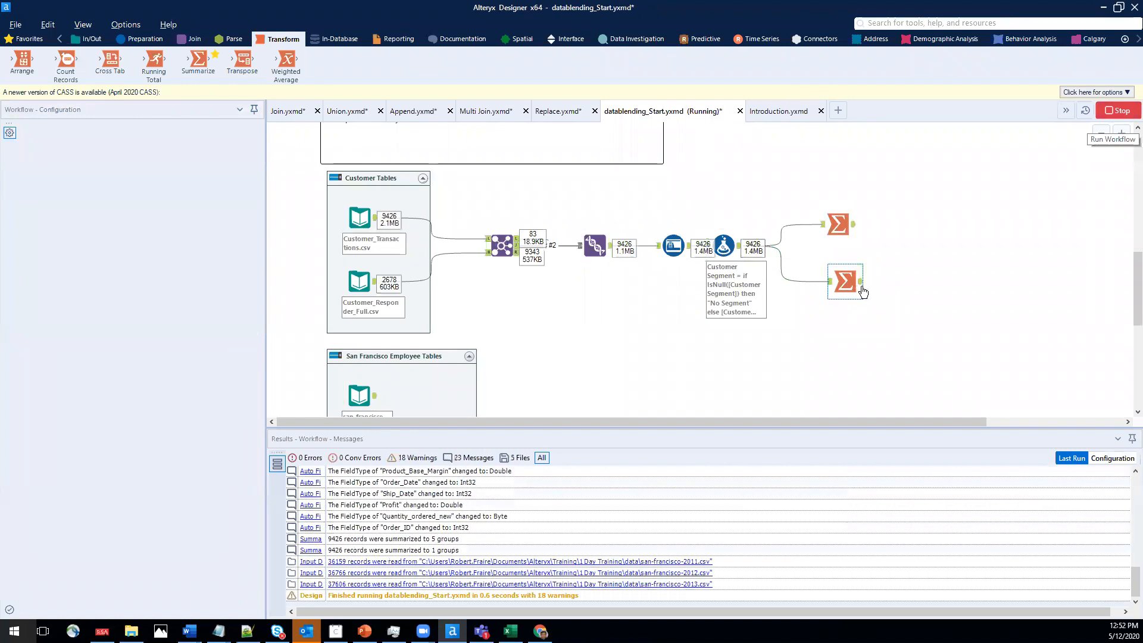
{"action": "left_click", "coordinate": [856, 291]}
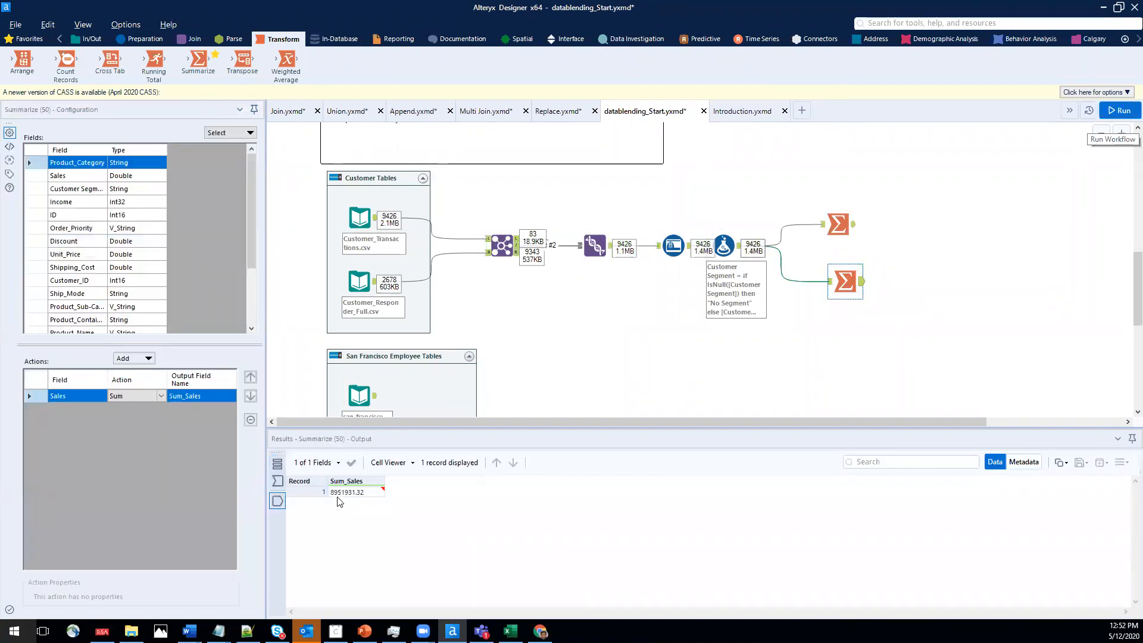
{"action": "left_click", "coordinate": [838, 224]}
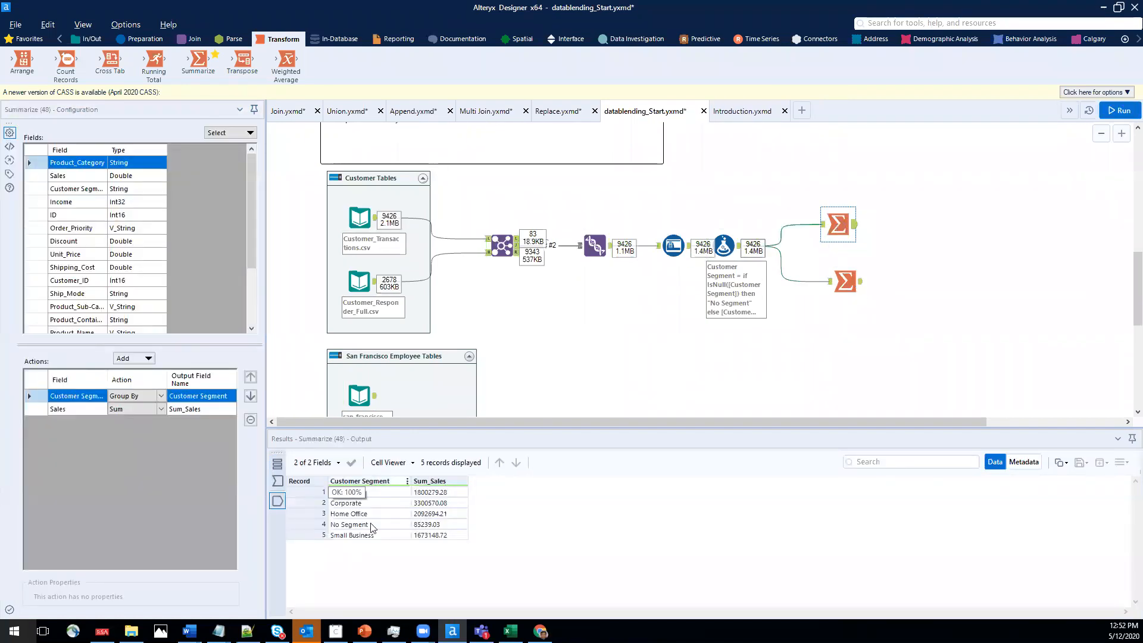
Add an Append Fields tool with the grouped Summarize as the target input and the overall Summarize as the source.
{"action": "left_click", "coordinate": [180, 42]}
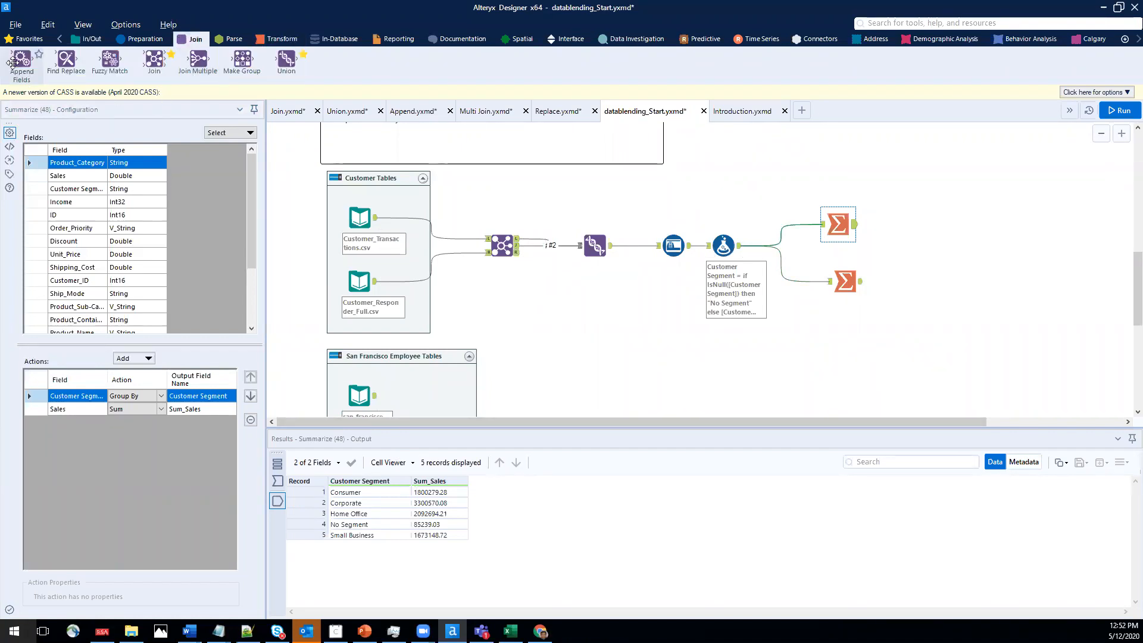
{"action": "left_click_drag", "start_coordinate": [18, 58], "coordinate": [930, 245]}
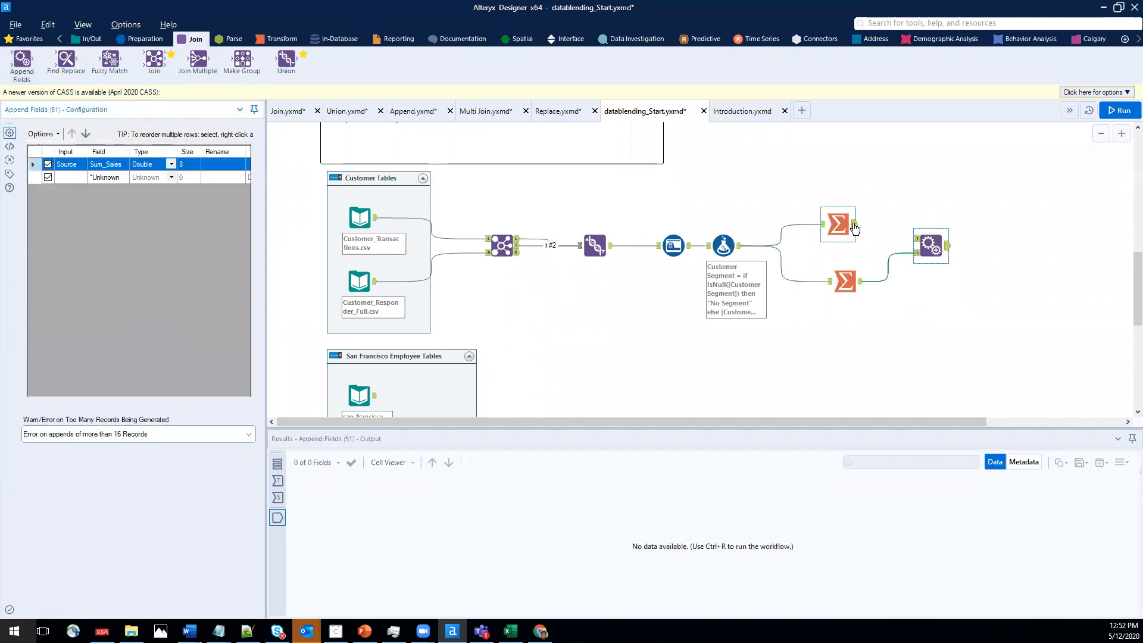
{"action": "left_click_drag", "start_coordinate": [884, 237], "coordinate": [928, 248]}
{"action": "left_click", "coordinate": [934, 252]}
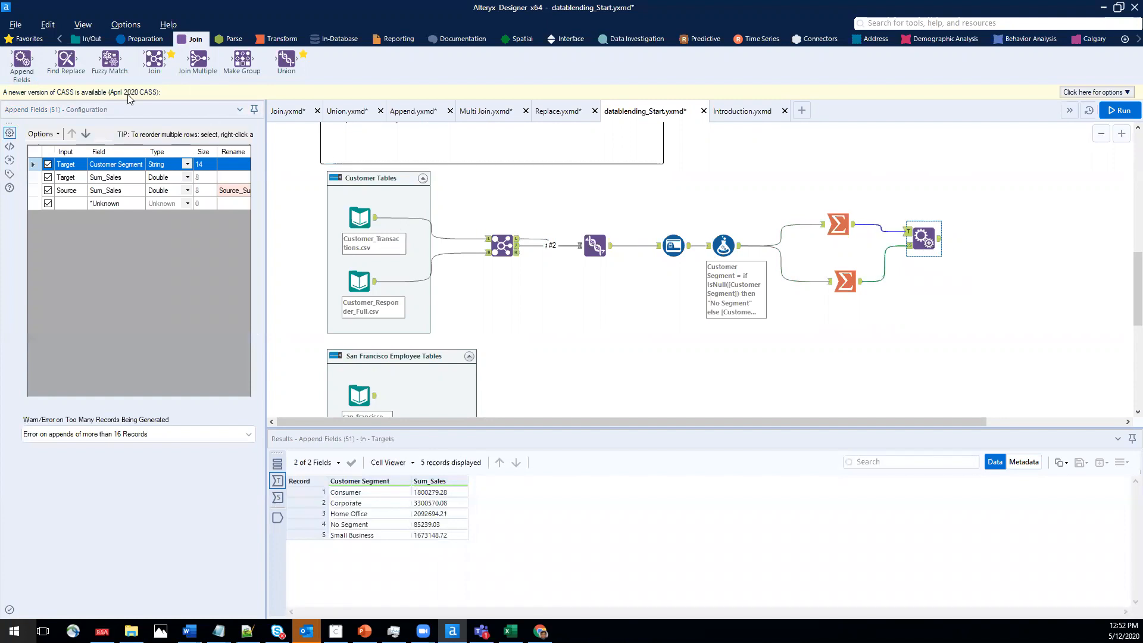
Add a Formula tool after the Append Fields tool and run the workflow.
{"action": "left_click", "coordinate": [140, 39]}
{"action": "left_click_drag", "start_coordinate": [198, 59], "coordinate": [994, 238]}
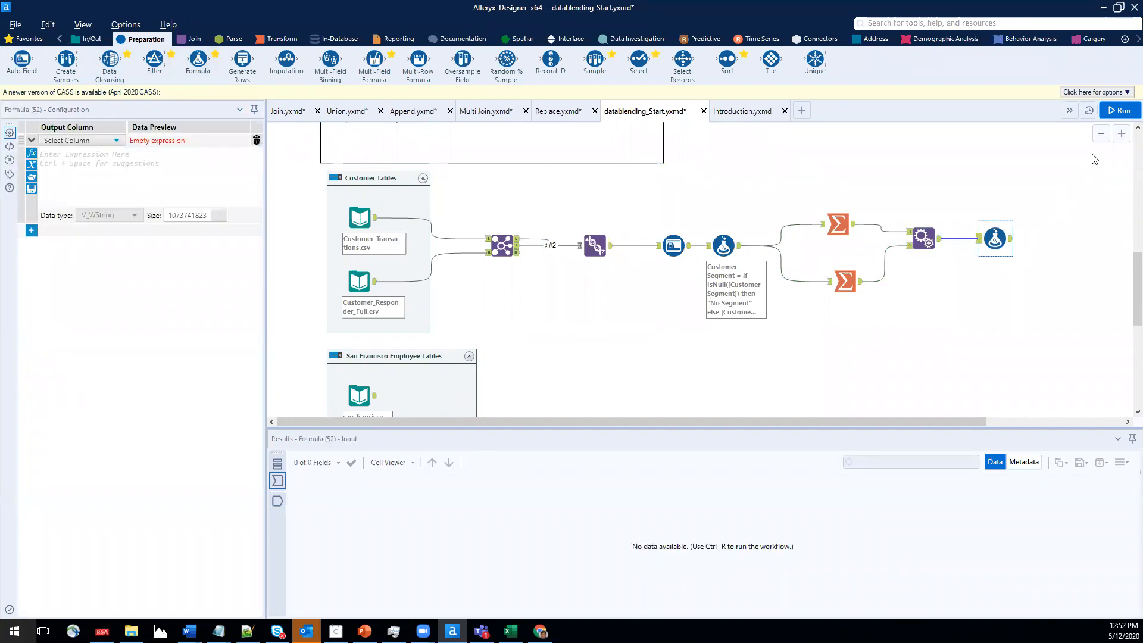
{"action": "left_click", "coordinate": [1115, 117]}
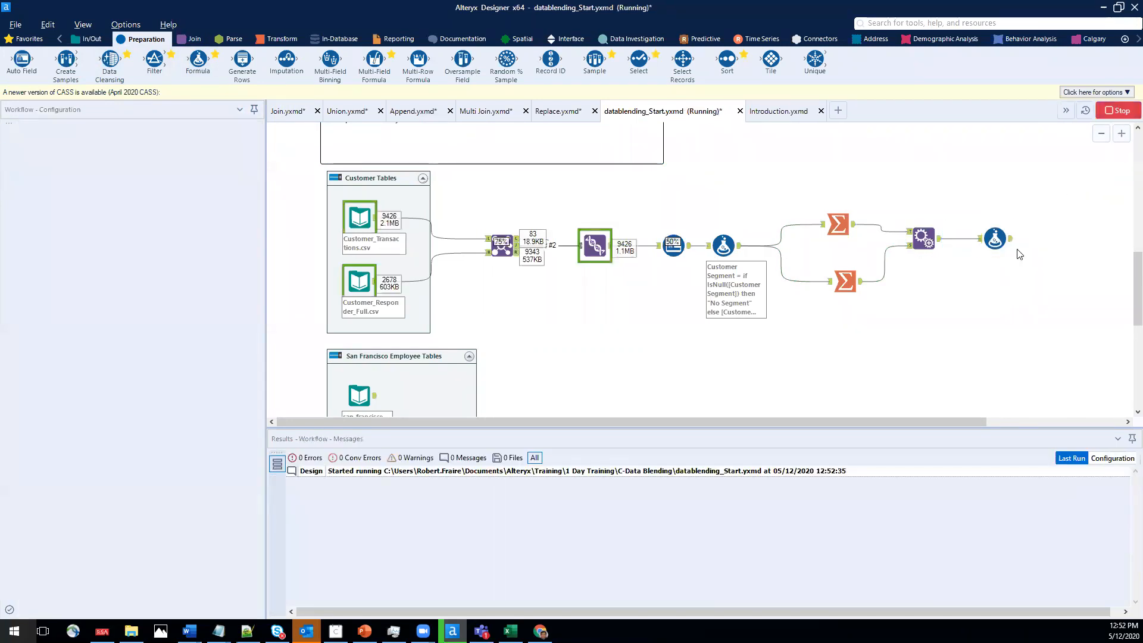
{"action": "left_click", "coordinate": [995, 238]}
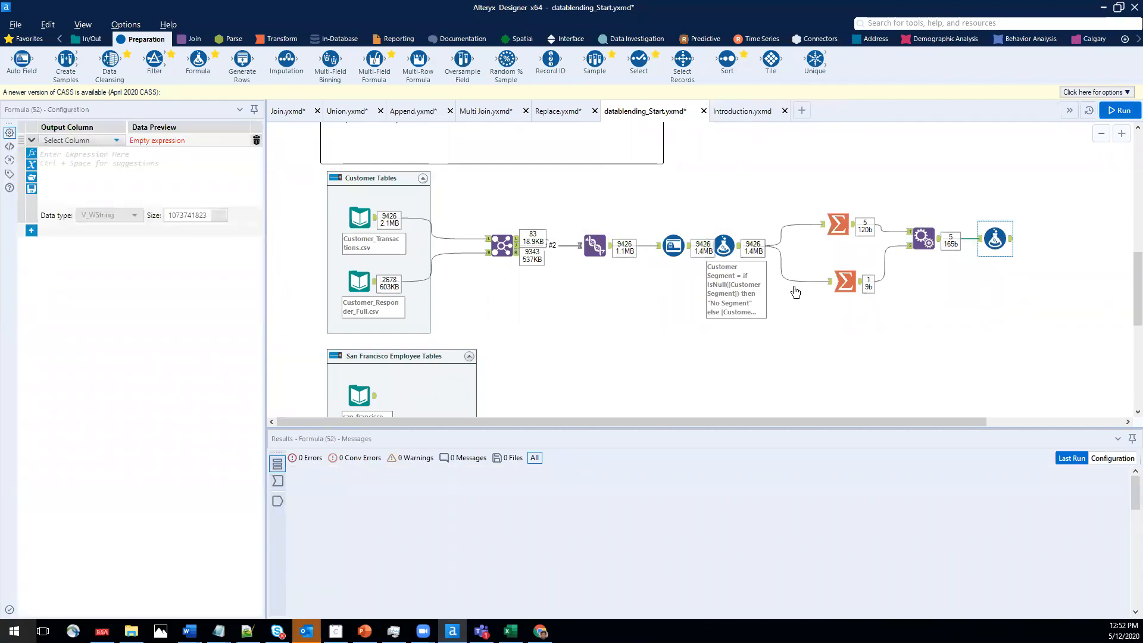
View the Append Fields output and rename its source Sum_Sales field to total sales.
{"action": "left_click", "coordinate": [862, 285]}
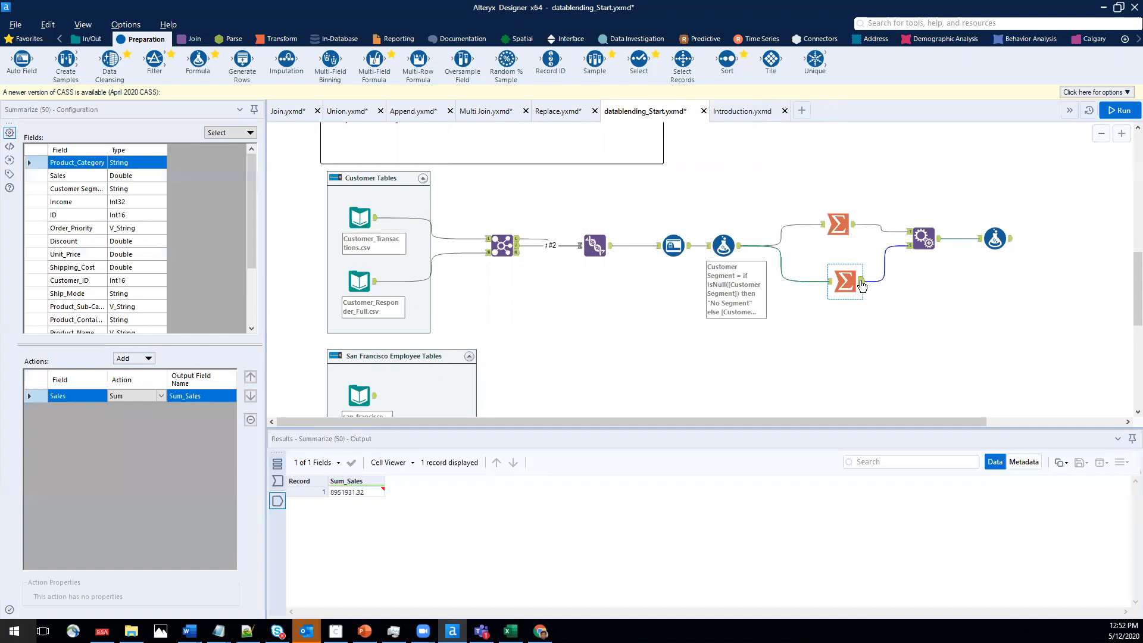
{"action": "left_click", "coordinate": [922, 238]}
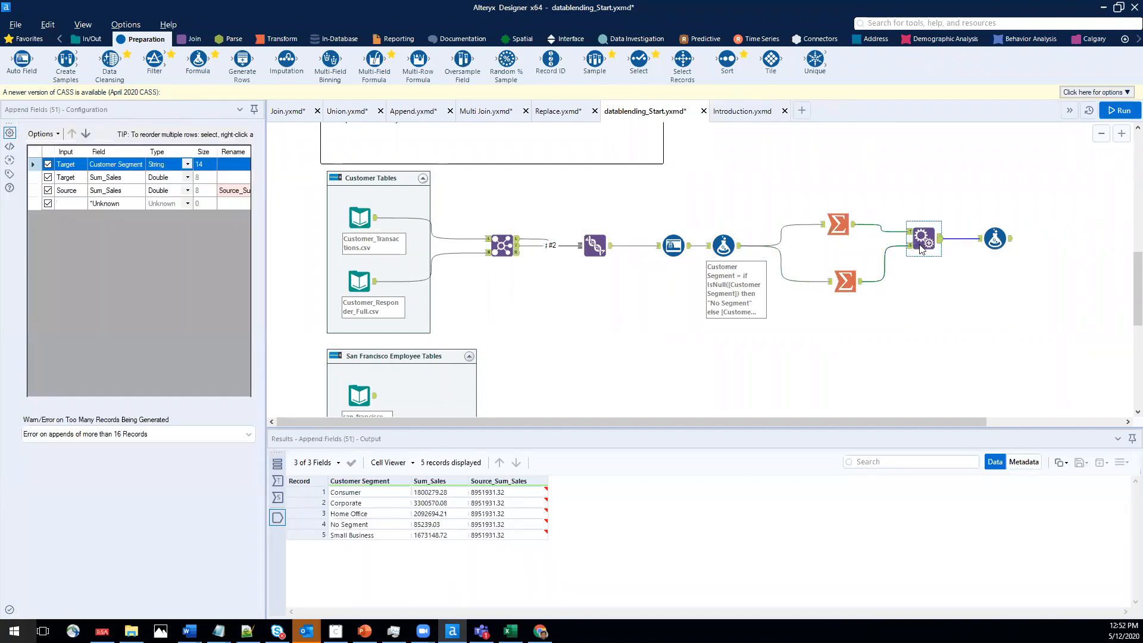
{"action": "left_click", "coordinate": [223, 191]}
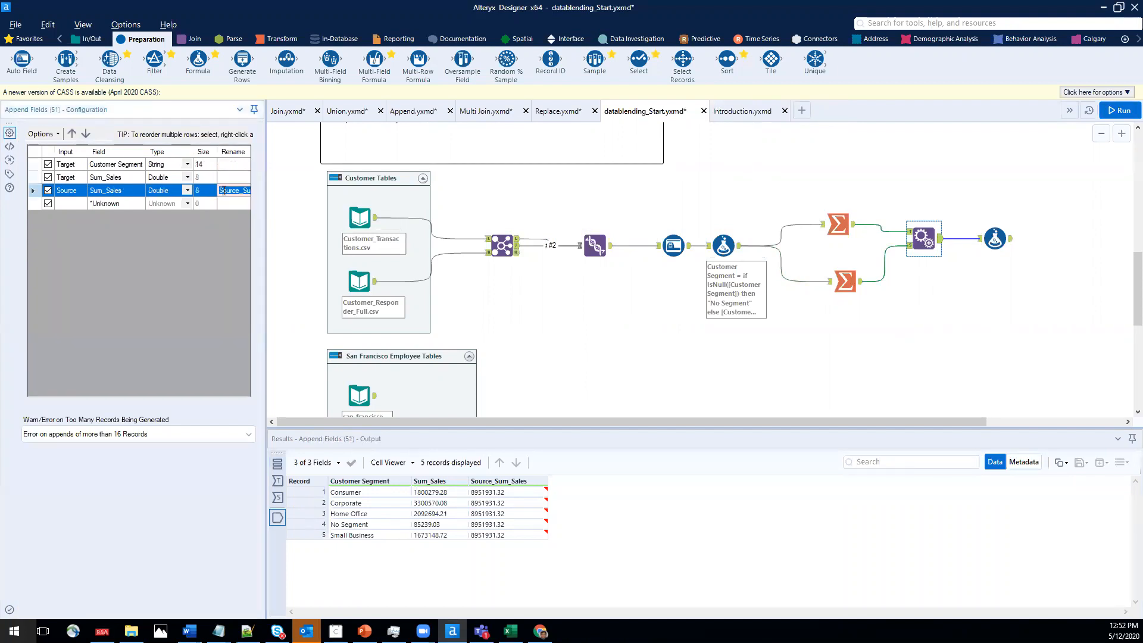
{"action": "type", "text": "to"}
In the last Formula tool, add a percent contribution column with the expression [Sum_Sales]/[total sales].
{"action": "left_click", "coordinate": [994, 244]}
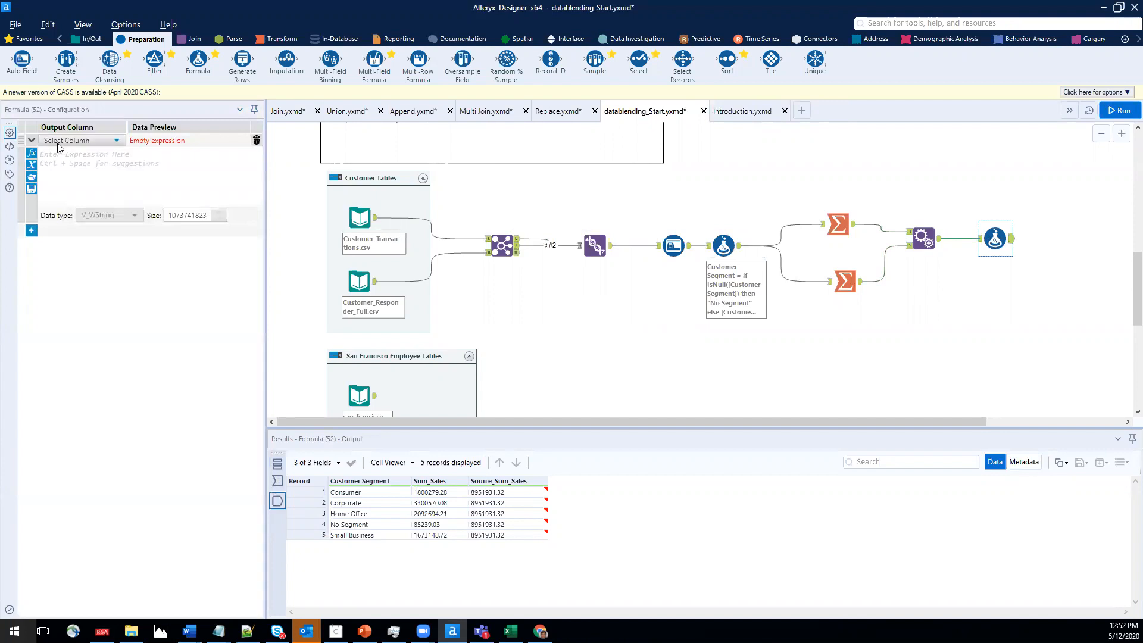
{"action": "left_click", "coordinate": [57, 142]}
{"action": "left_click", "coordinate": [59, 153]}
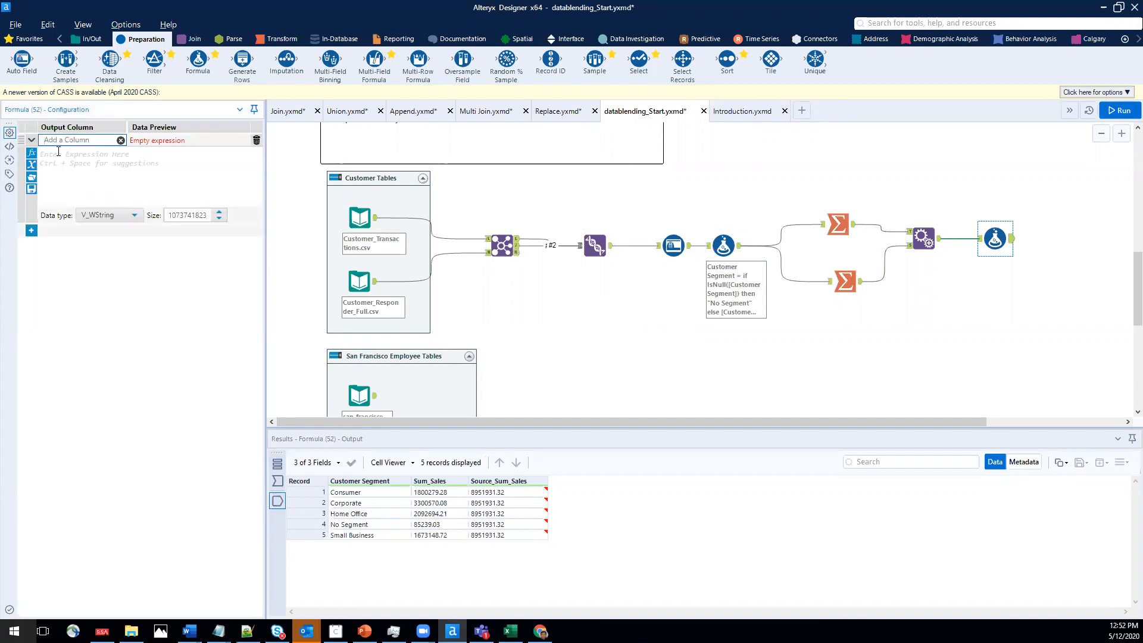
{"action": "type", "text": "percent contribution"}
{"action": "left_click", "coordinate": [66, 163]}
{"action": "type", "text": "["}
{"action": "left_click", "coordinate": [65, 176]}
{"action": "type", "text": "/["}
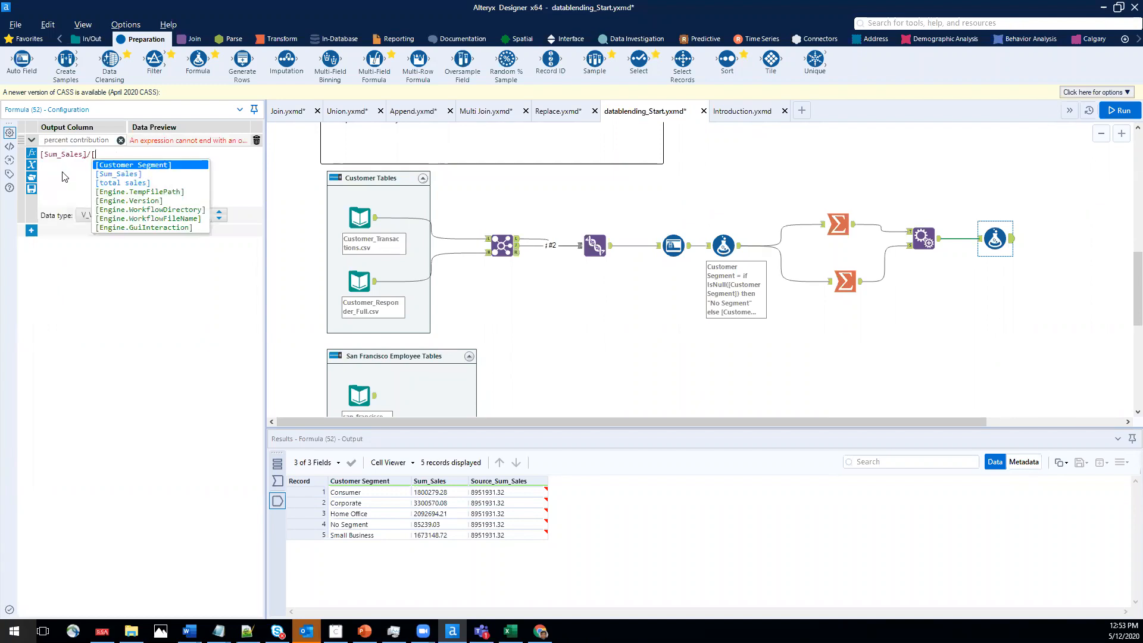
{"action": "left_click", "coordinate": [100, 188]}
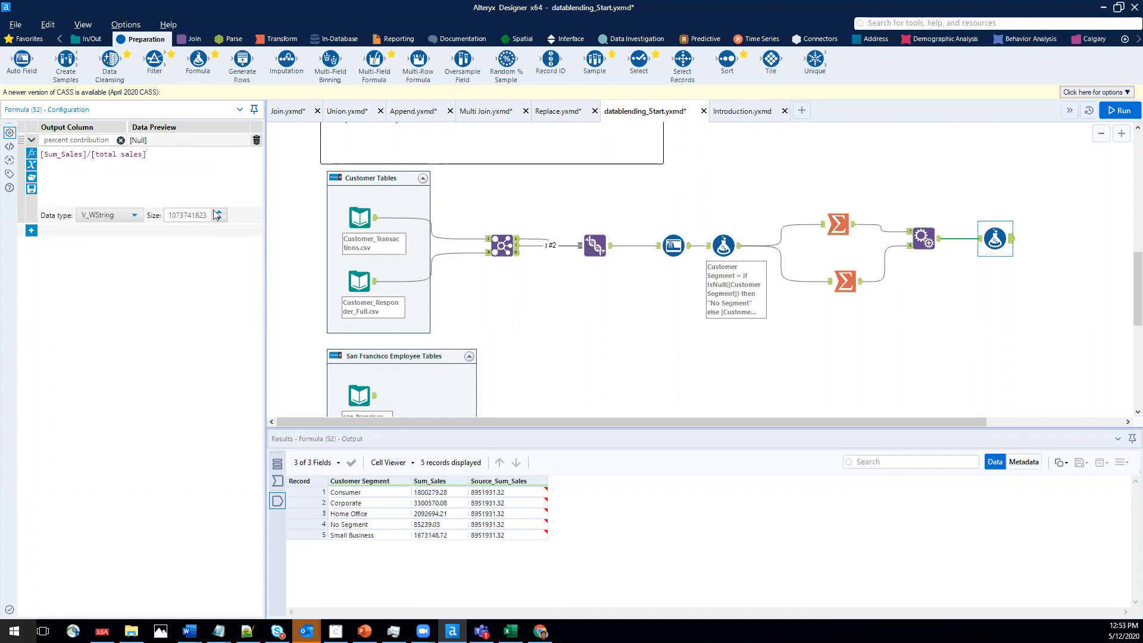
Set the data type of the percent contribution column to Double.
{"action": "left_click", "coordinate": [128, 216]}
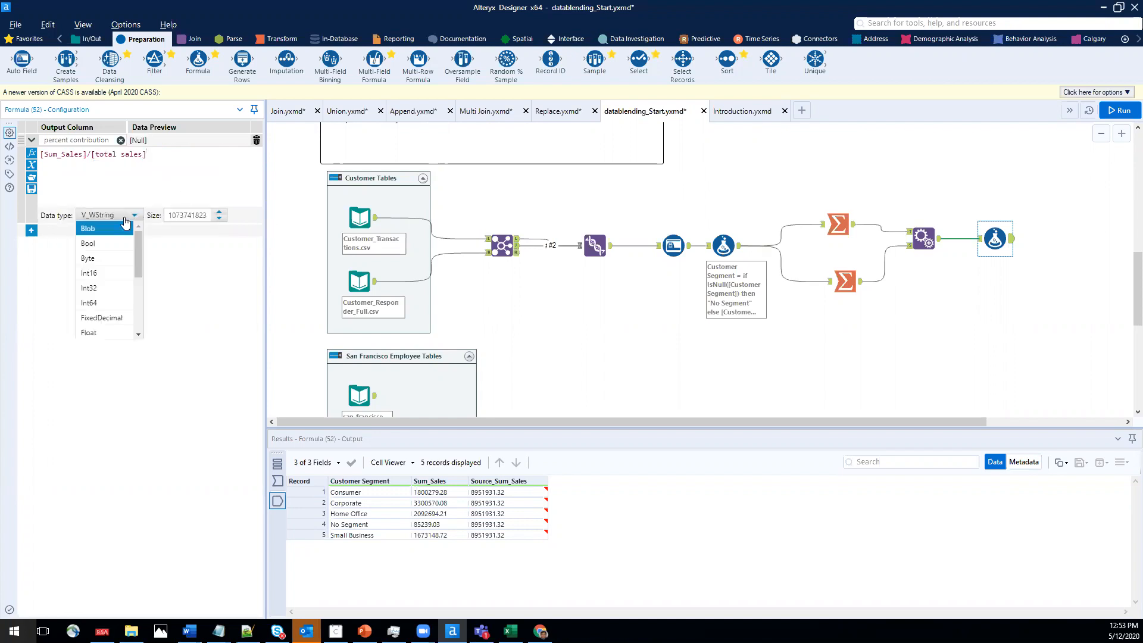
{"action": "scroll", "coordinate": [106, 276], "scroll_direction": "down", "scroll_amount": 3}
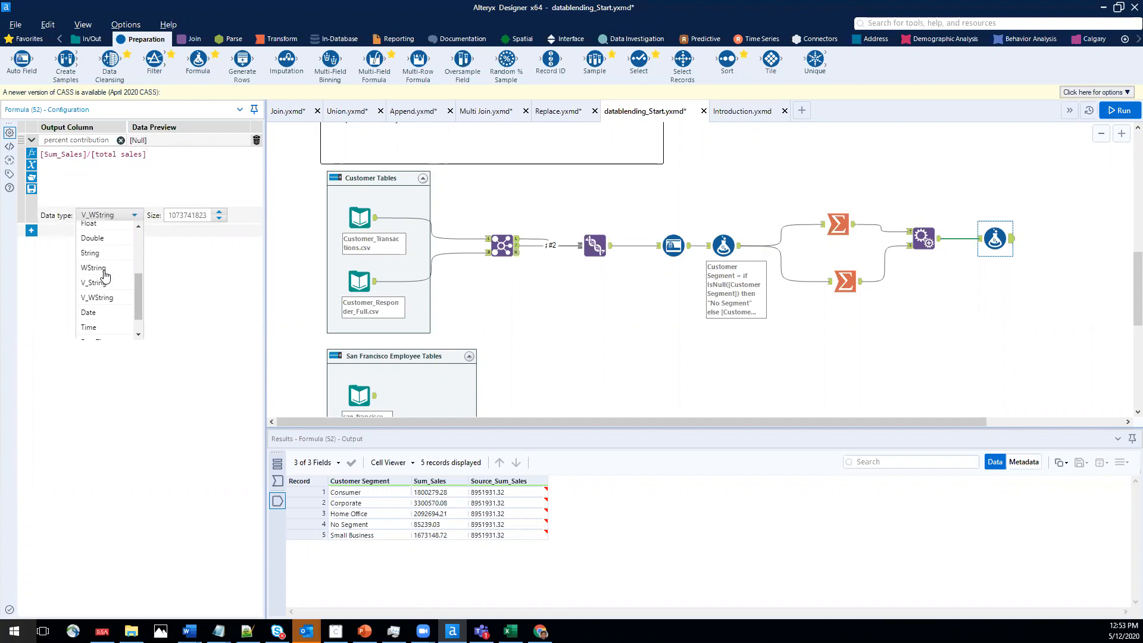
{"action": "left_click", "coordinate": [104, 233]}
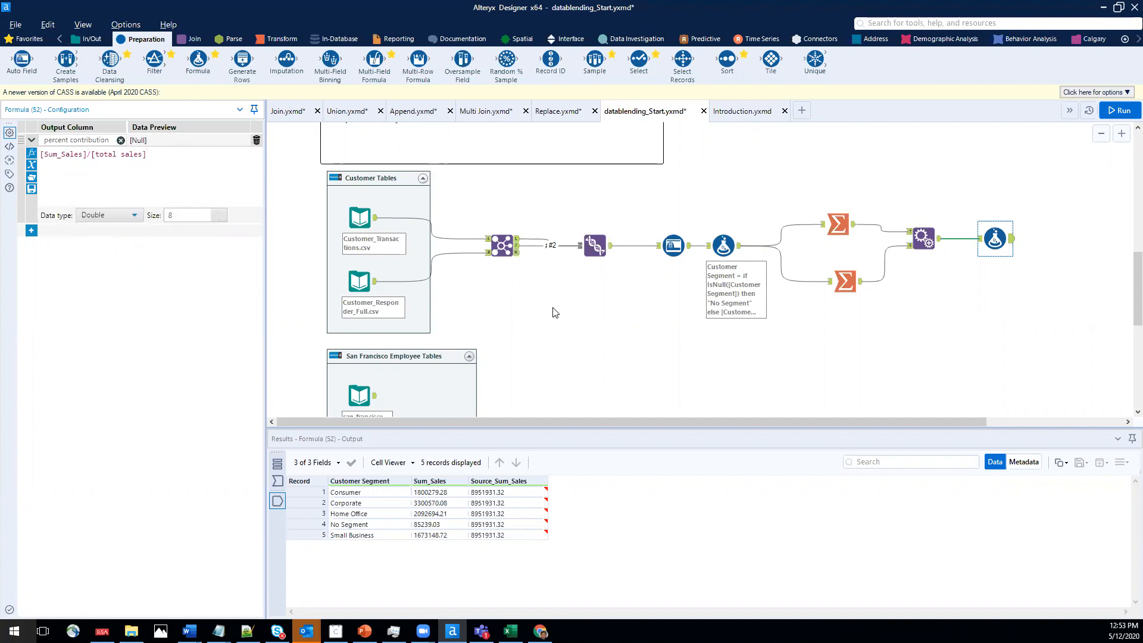
Add a Browse tool after the last Formula tool, run the workflow and view the browsed data.
{"action": "right_click", "coordinate": [995, 238]}
{"action": "left_click", "coordinate": [1024, 411]}
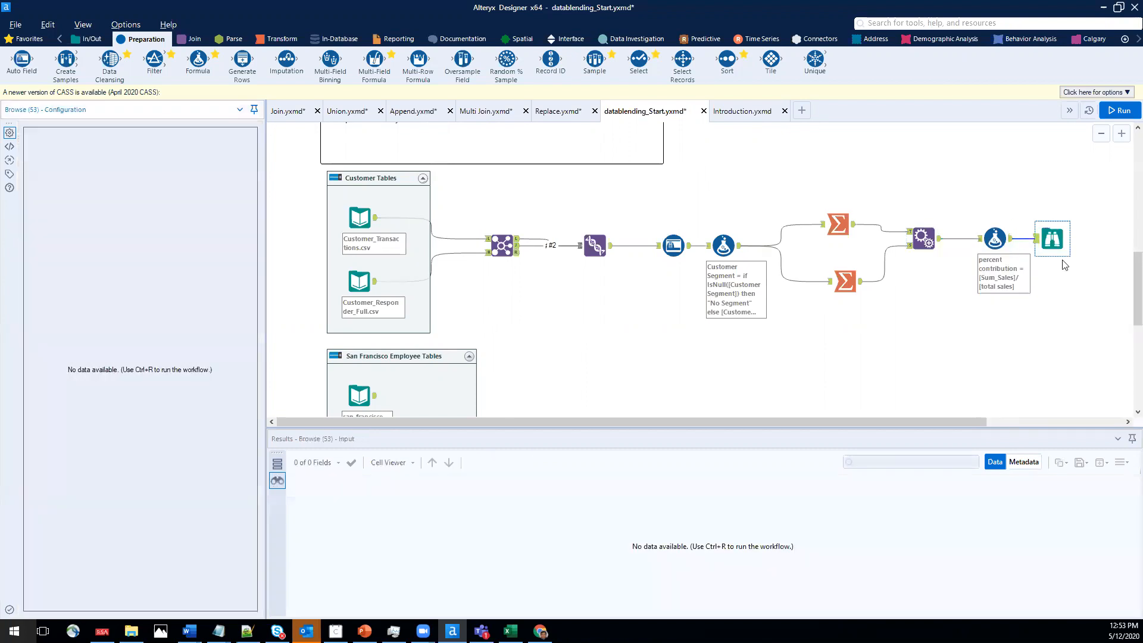
{"action": "left_click", "coordinate": [1119, 111]}
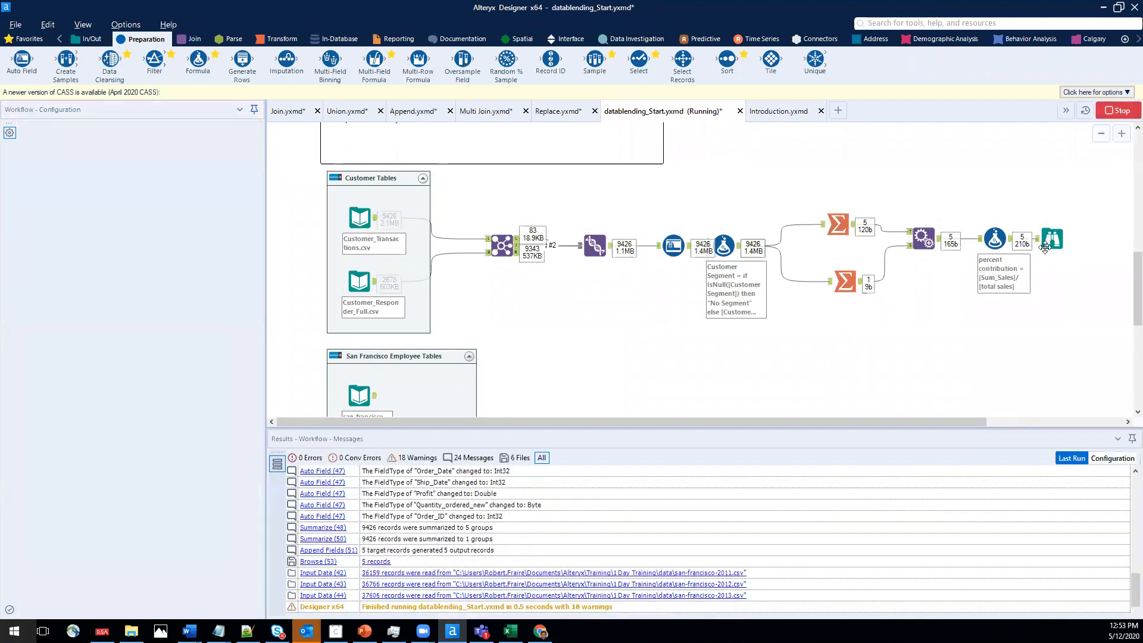
{"action": "left_click", "coordinate": [1051, 240]}
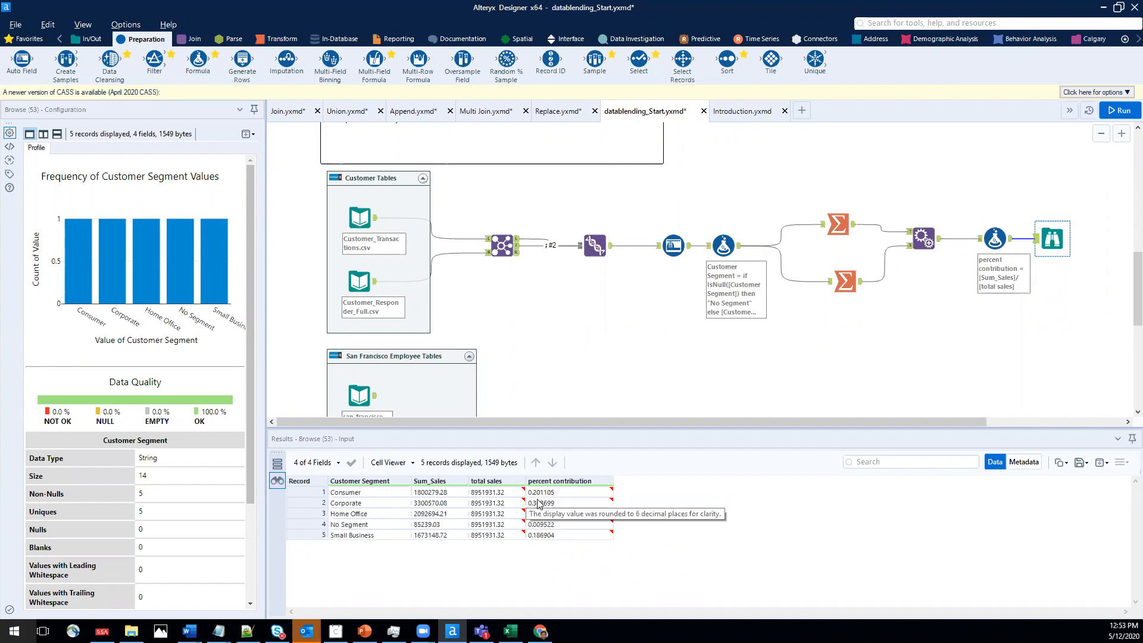
Add a second output column named Format_Contribution to the percent contribution Formula tool.
{"action": "left_click", "coordinate": [999, 256]}
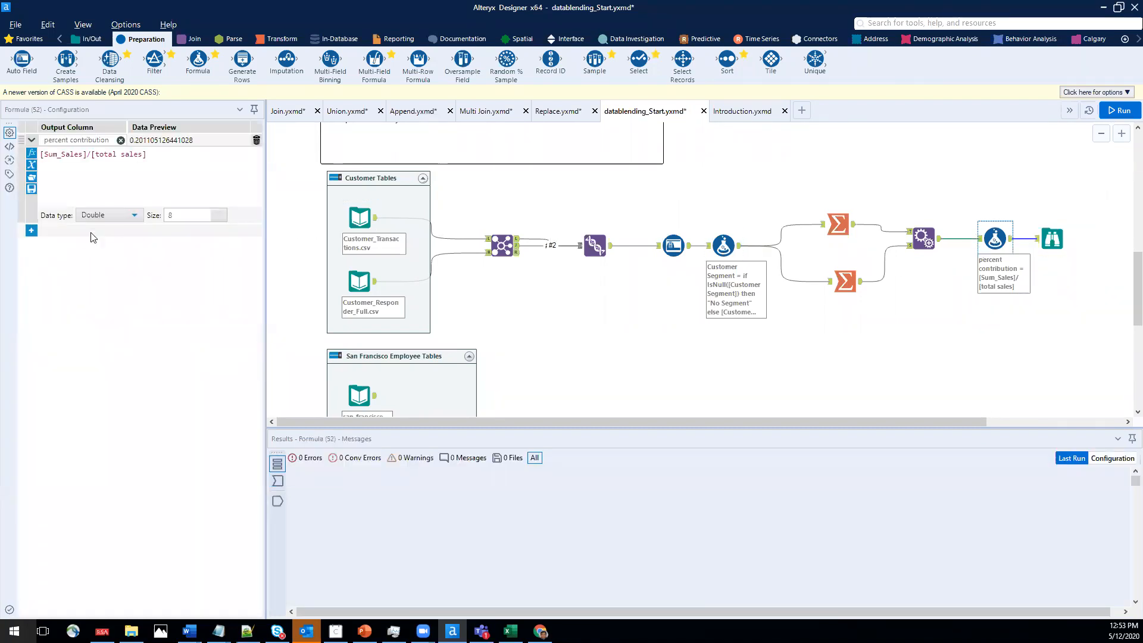
{"action": "left_click", "coordinate": [31, 230]}
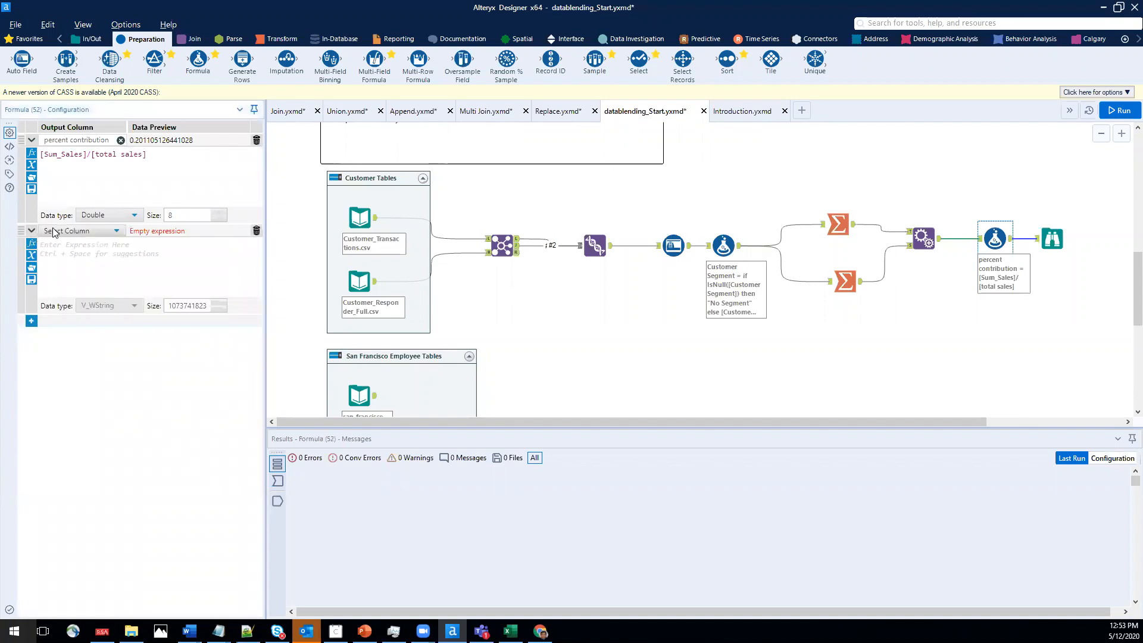
{"action": "left_click", "coordinate": [53, 232]}
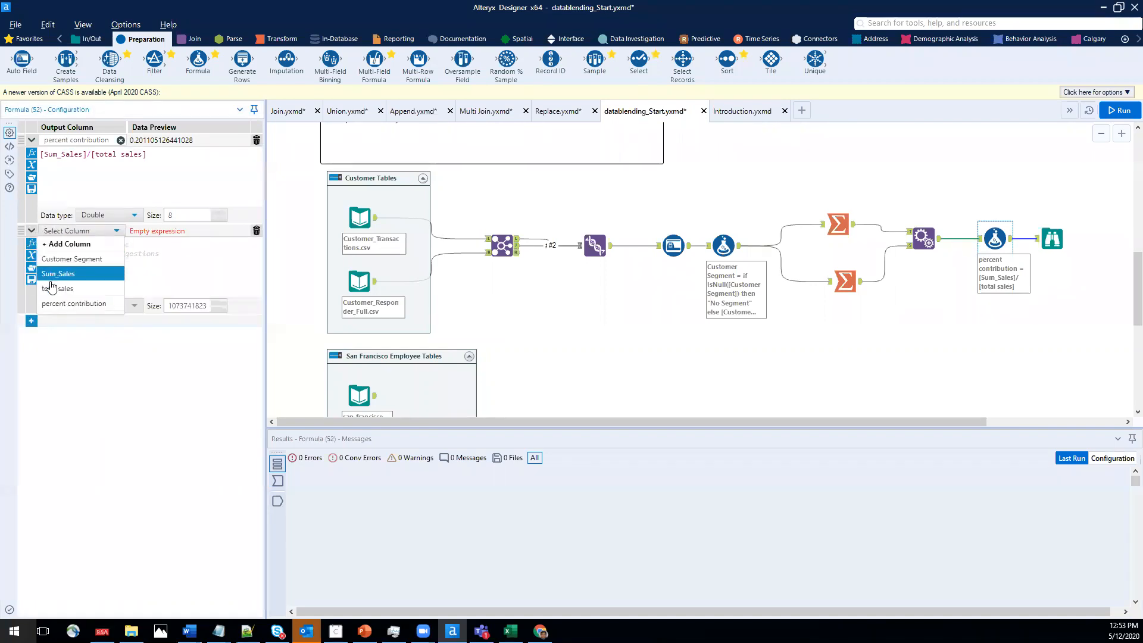
{"action": "left_click", "coordinate": [55, 244]}
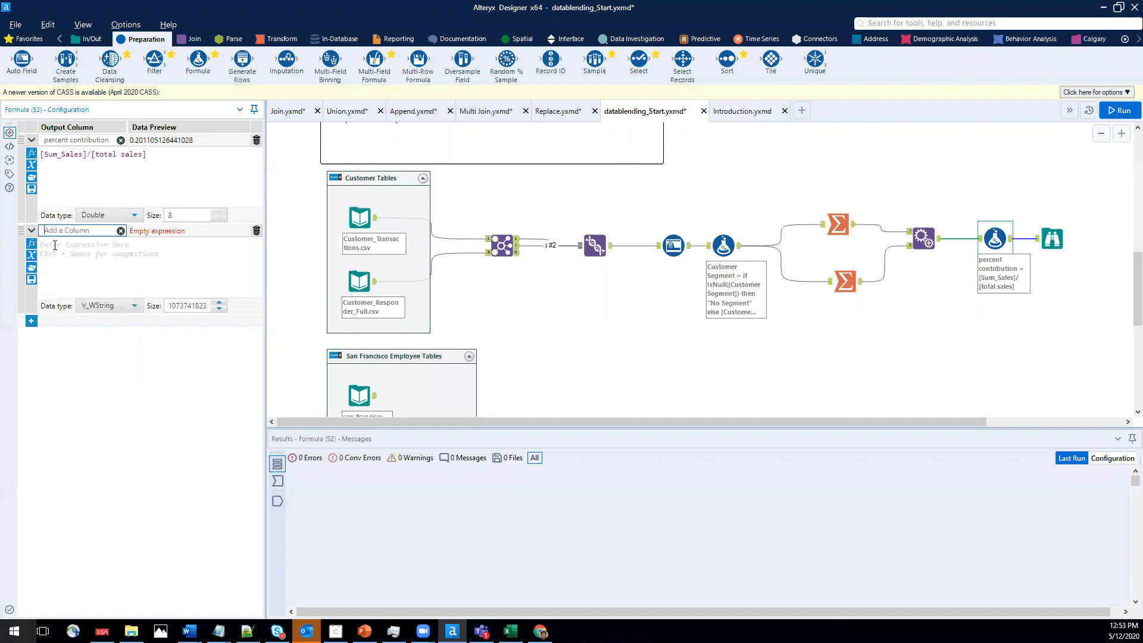
{"action": "type", "text": "Format_Contributio"}
Set the Format_Contribution expression to ToString([percent contribution], 2), using the ToString function and the percent contribution field.
{"action": "left_click", "coordinate": [55, 252]}
{"action": "type", "text": "ToSt"}
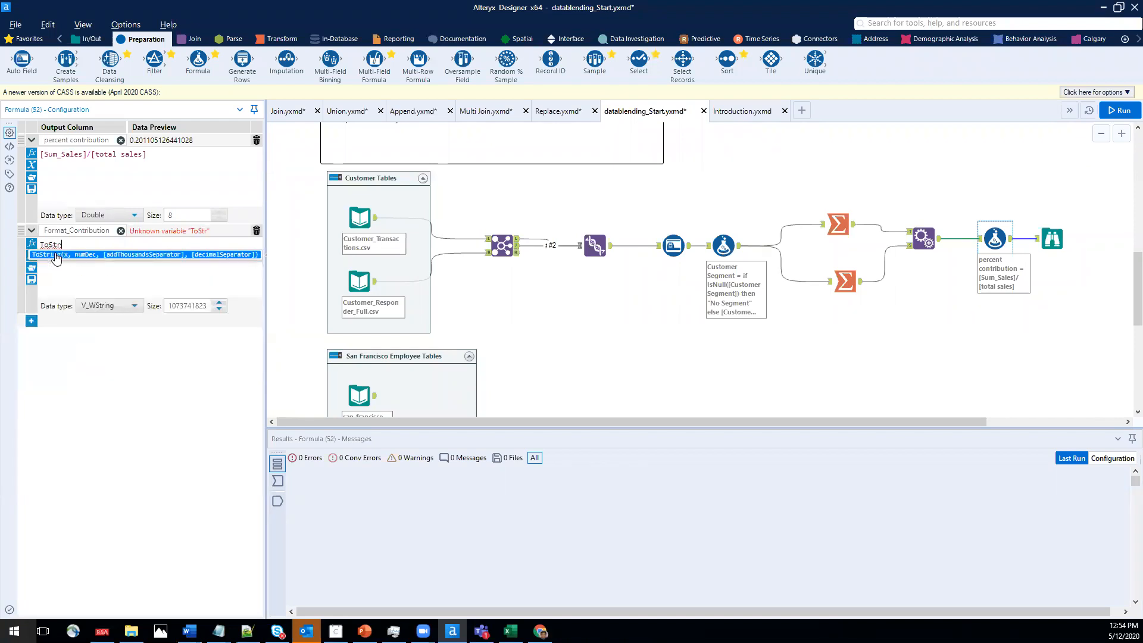
{"action": "type", "text": "r"}
{"action": "left_click", "coordinate": [57, 255]}
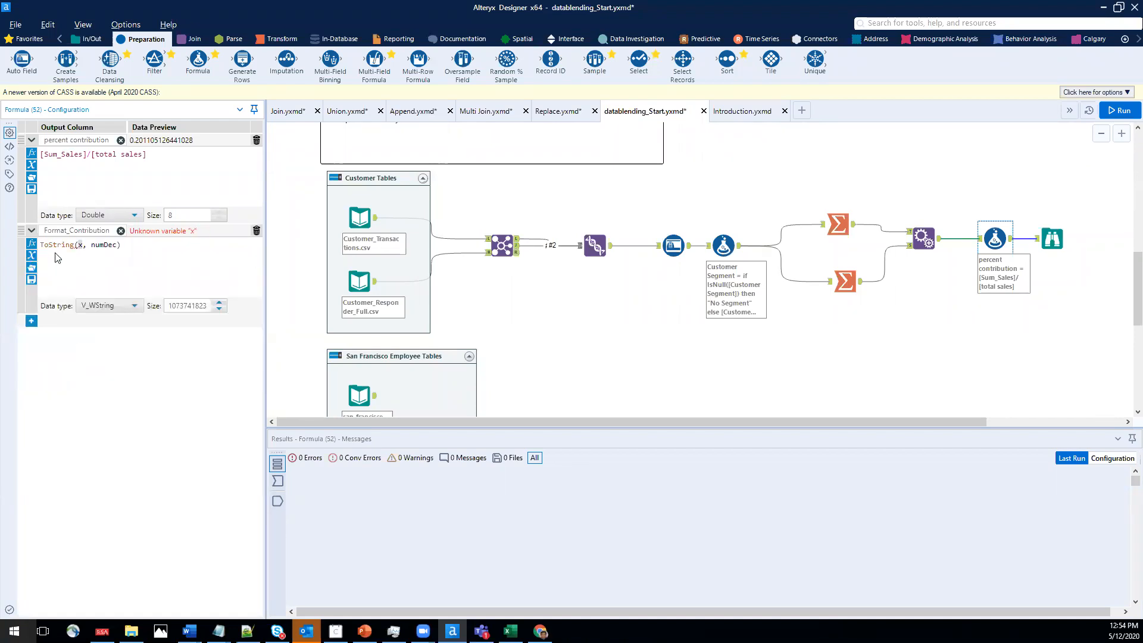
{"action": "type", "text": "["}
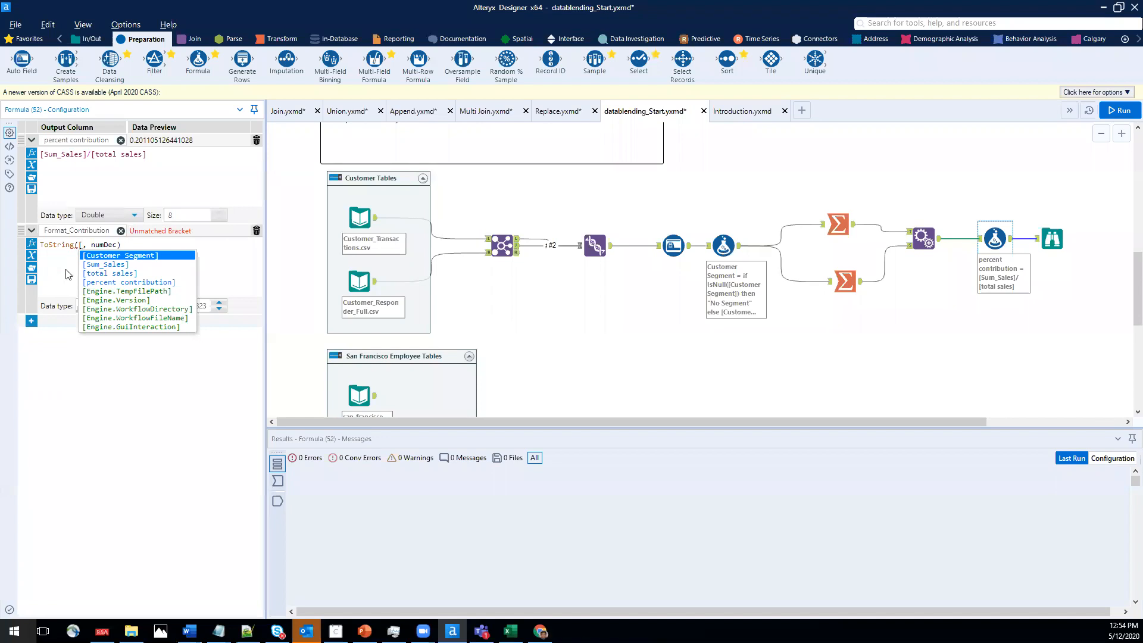
{"action": "double_click", "coordinate": [88, 282]}
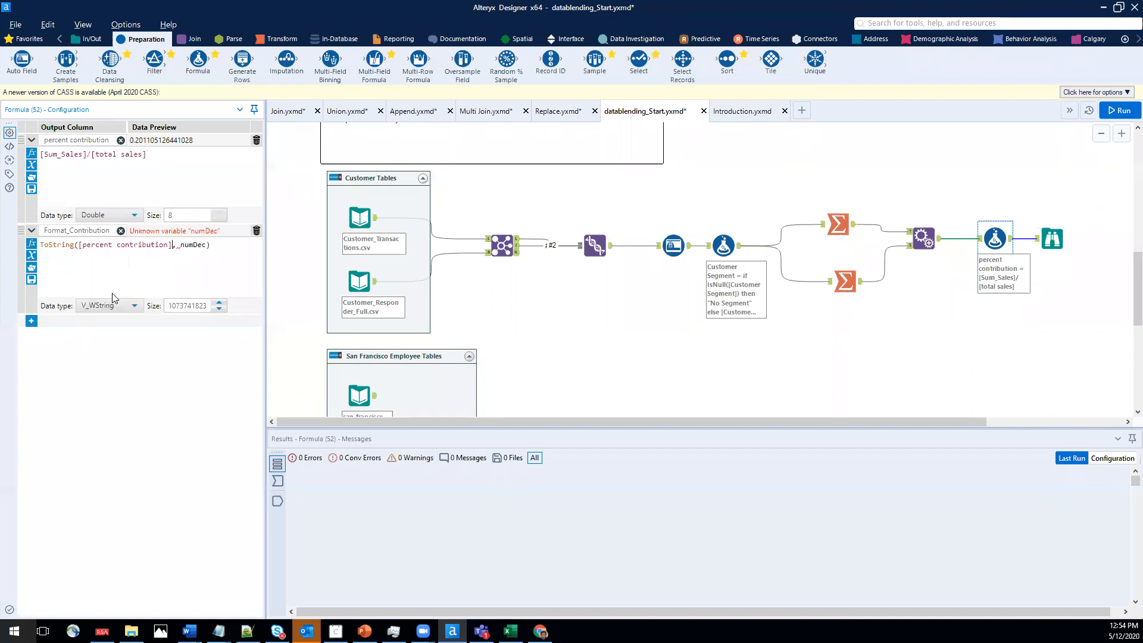
{"action": "double_click", "coordinate": [190, 245]}
{"action": "type", "text": "2)"}
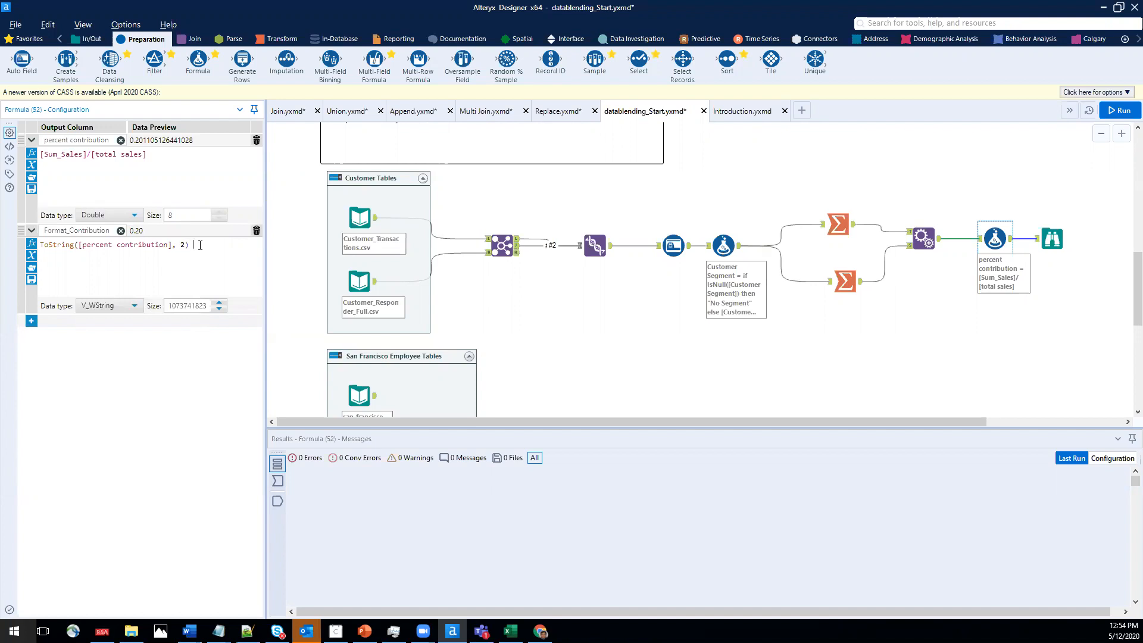
Multiply the percent contribution by 100 inside ToString and append a percent sign, giving ToString([percent contribution] * 100, 2) +'%'.
{"action": "type", "text": " *100"}
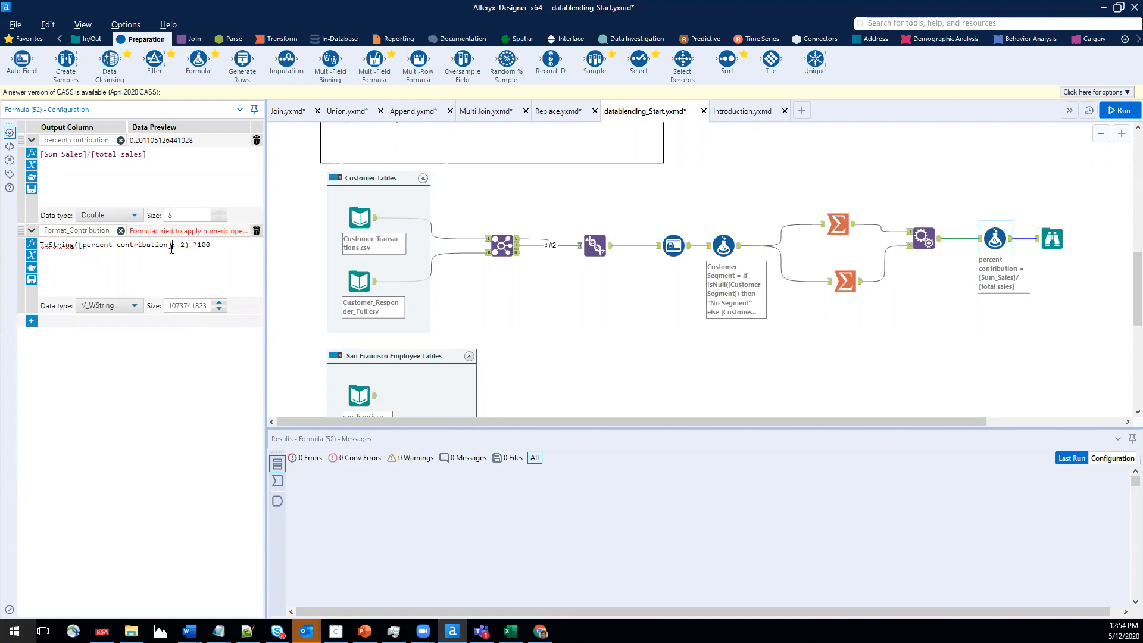
{"action": "type", "text": "* 100"}
{"action": "key", "text": "BackSpace"}
{"action": "key", "text": "BackSpace"}
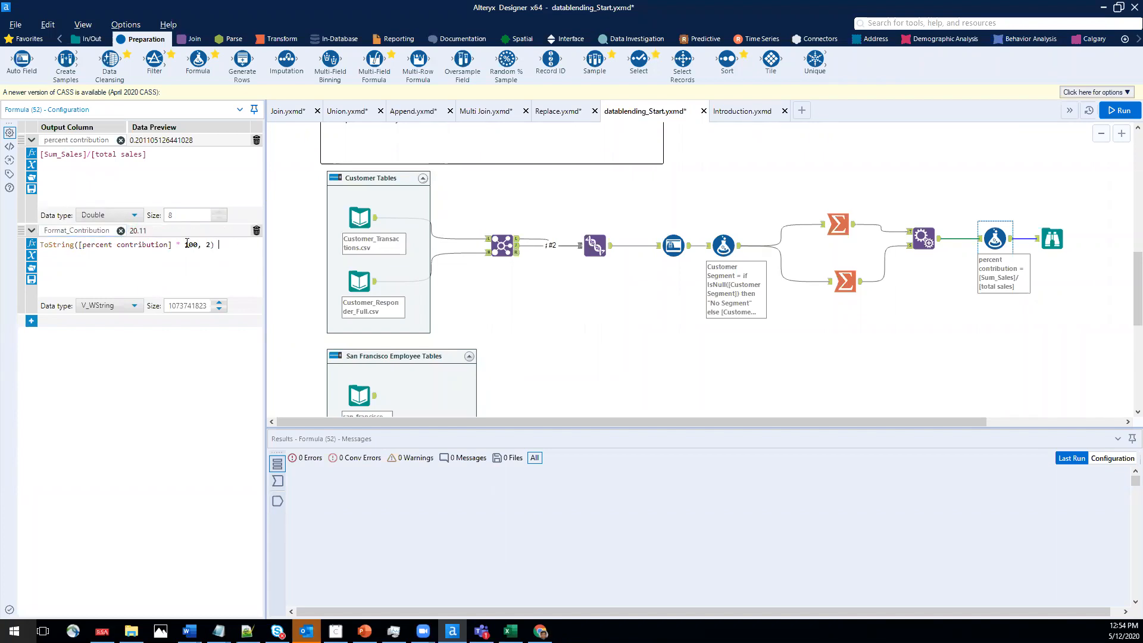
{"action": "type", "text": "+'%'"}
Run the workflow and view the data in the Browse tool after the last Formula tool.
{"action": "left_click", "coordinate": [1118, 111]}
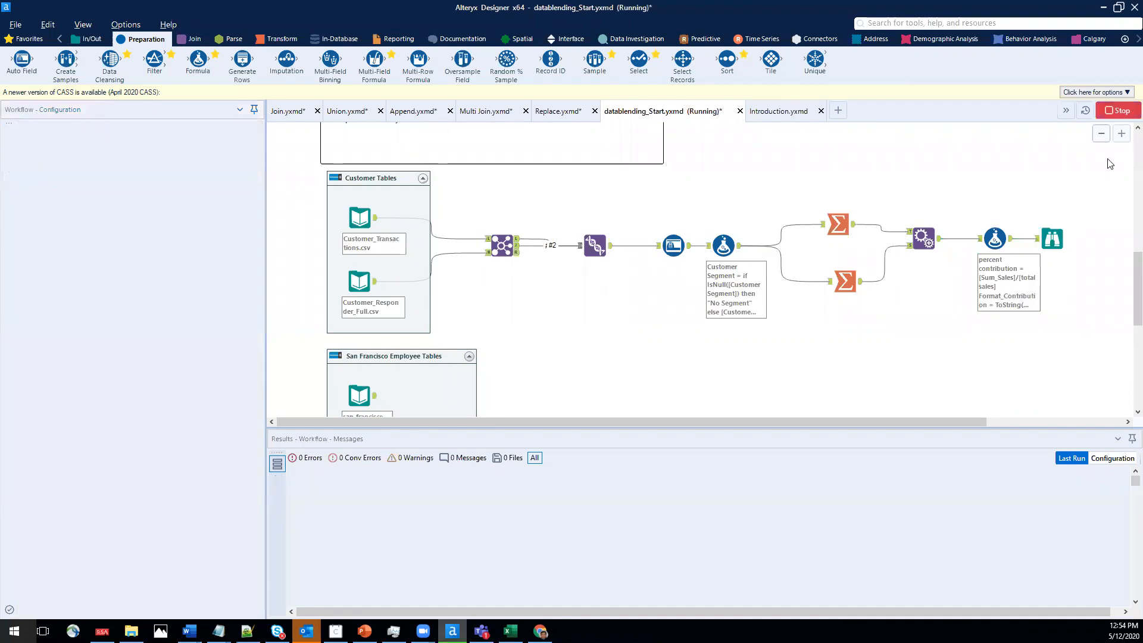
{"action": "left_click", "coordinate": [1056, 238]}
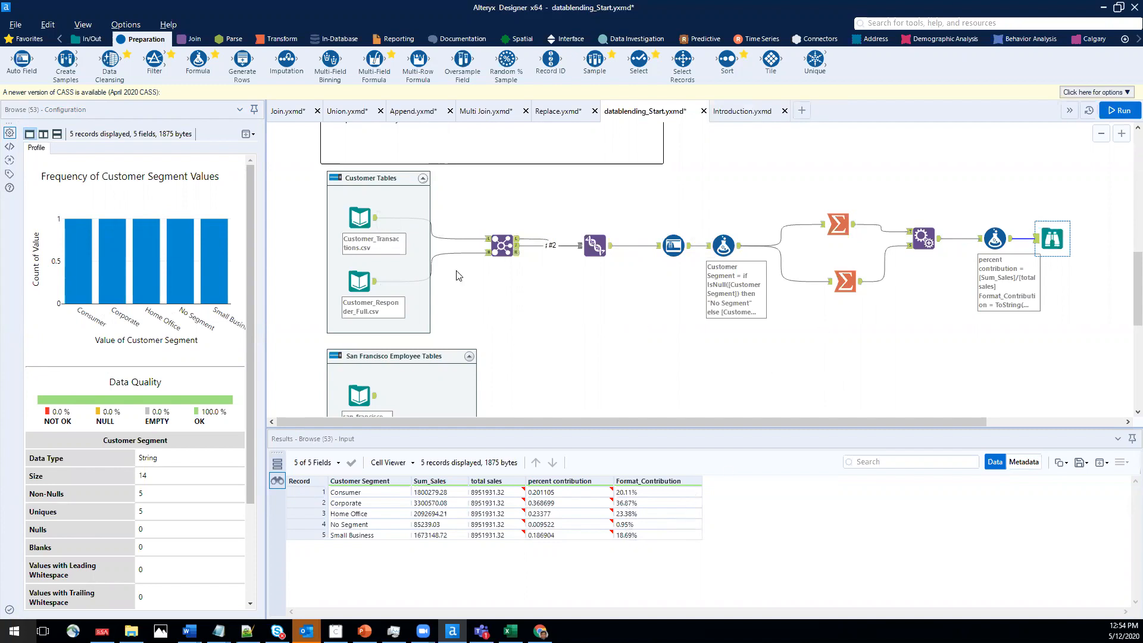
Review the Join, Union and Append Fields tools used in the customer table workflow.
{"action": "left_click", "coordinate": [503, 242]}
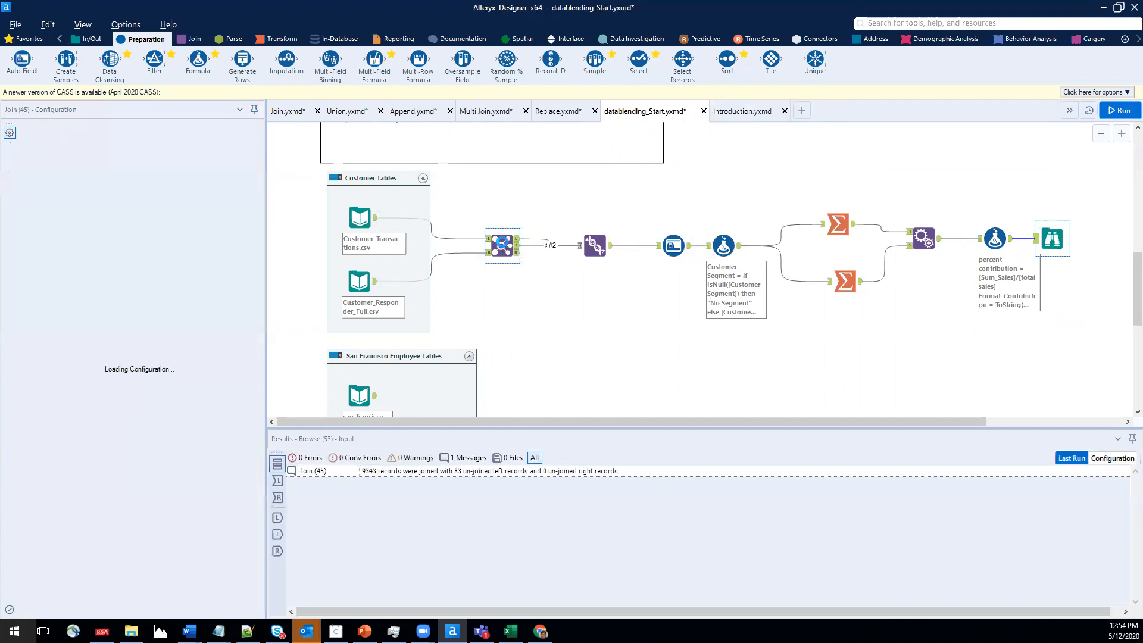
{"action": "left_click", "coordinate": [594, 245]}
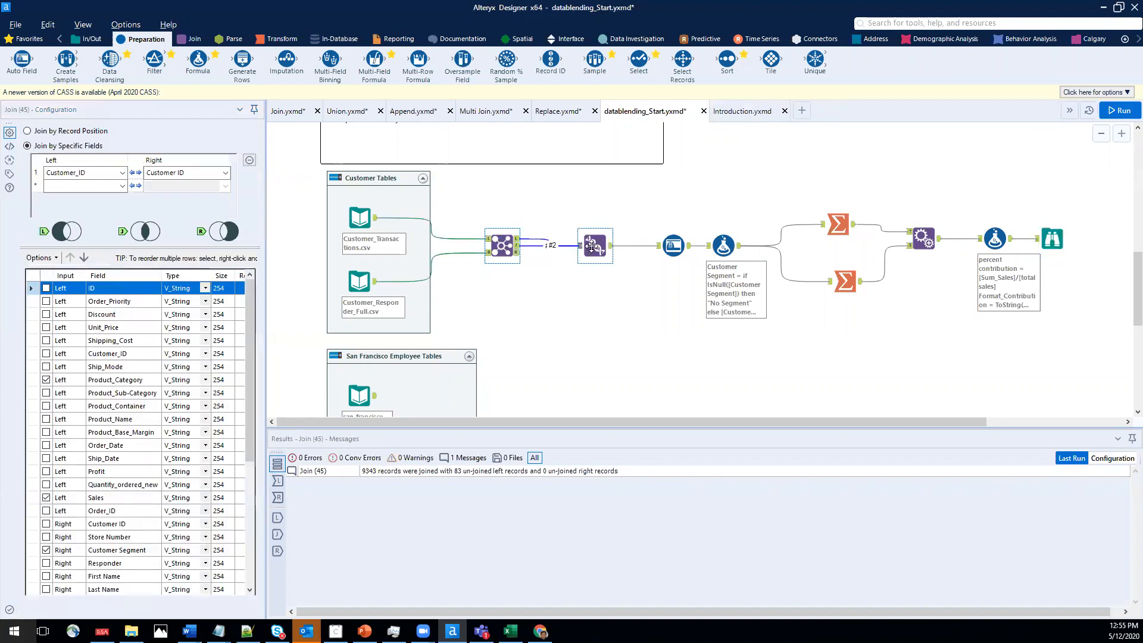
{"action": "left_click", "coordinate": [912, 238]}
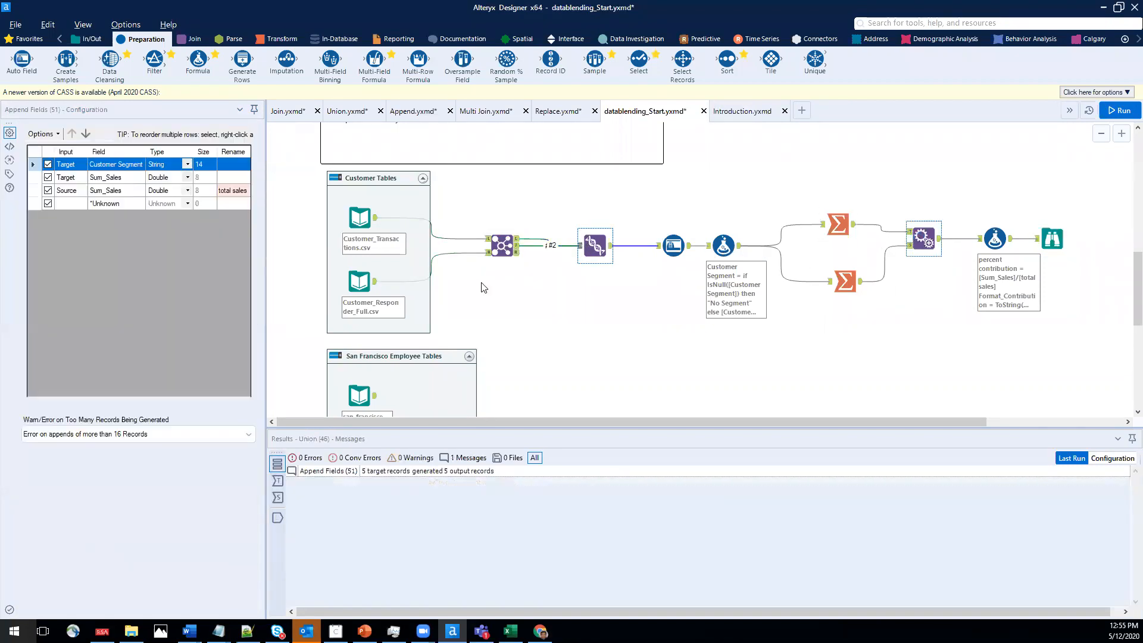